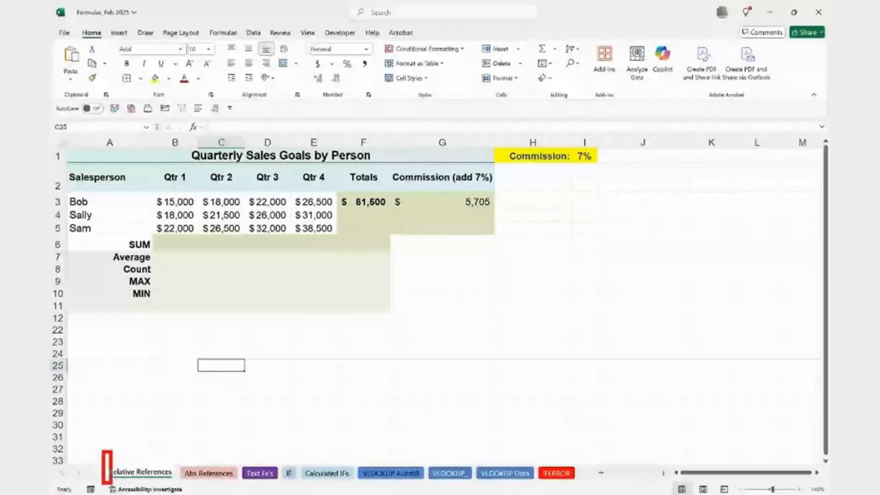
{"action": "mouse_move", "coordinate": [152, 434]}
{"action": "left_mouse_down"}
{"action": "mouse_move", "coordinate": [162, 422]}
{"action": "mouse_move", "coordinate": [529, 432]}
{"action": "left_mouse_up"}
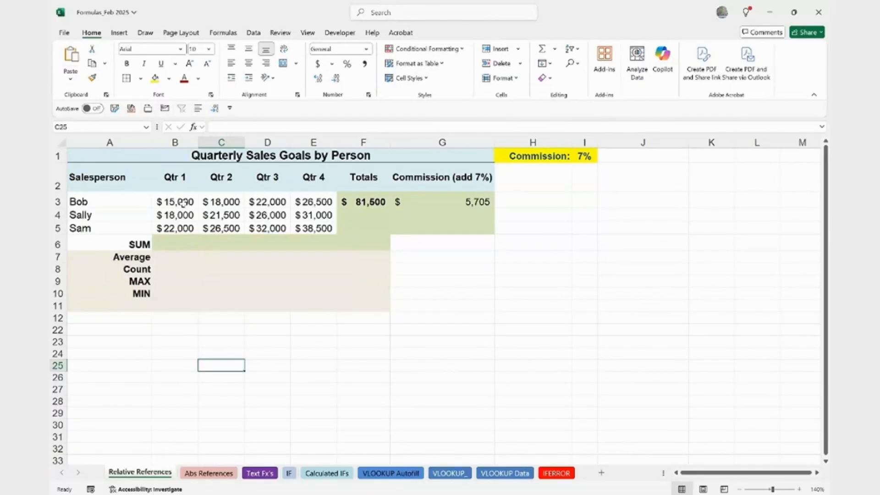
Apply bold to the Qtr 1 sales figures in B3:B5 and remove it again
{"action": "left_click_drag", "start_coordinate": [183, 203], "coordinate": [185, 227]}
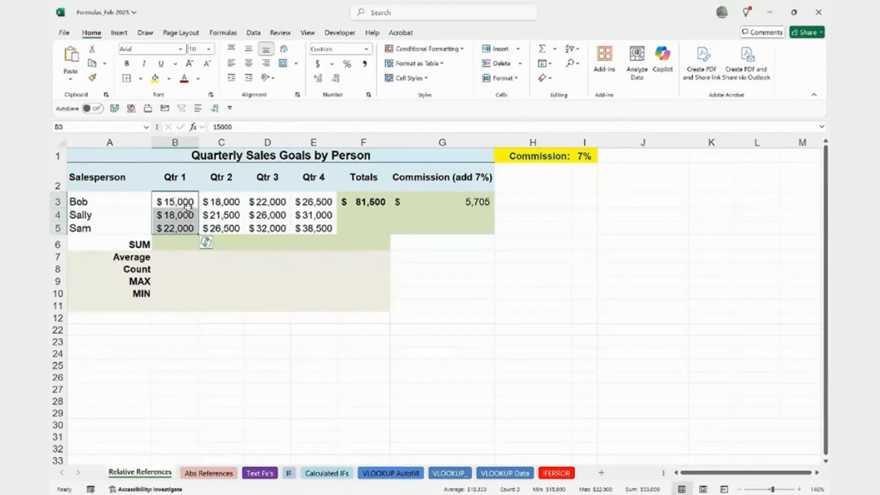
{"action": "key", "text": "ctrl+b"}
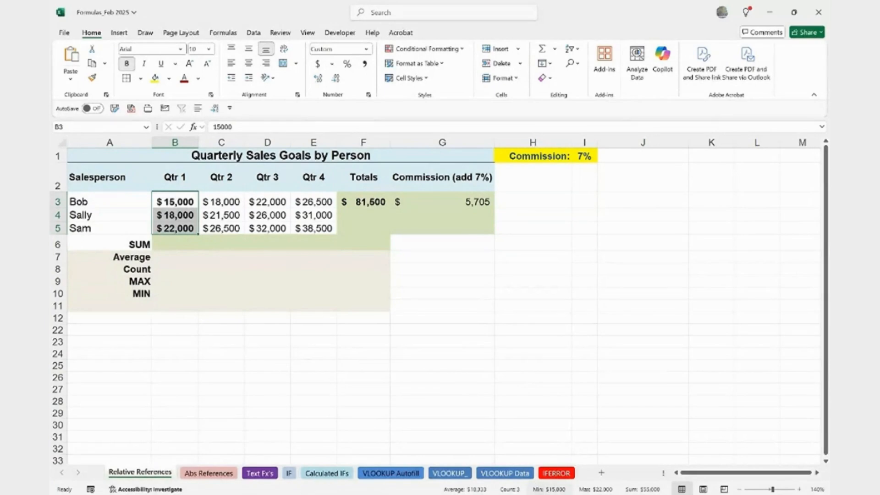
{"action": "key", "text": "ctrl+b"}
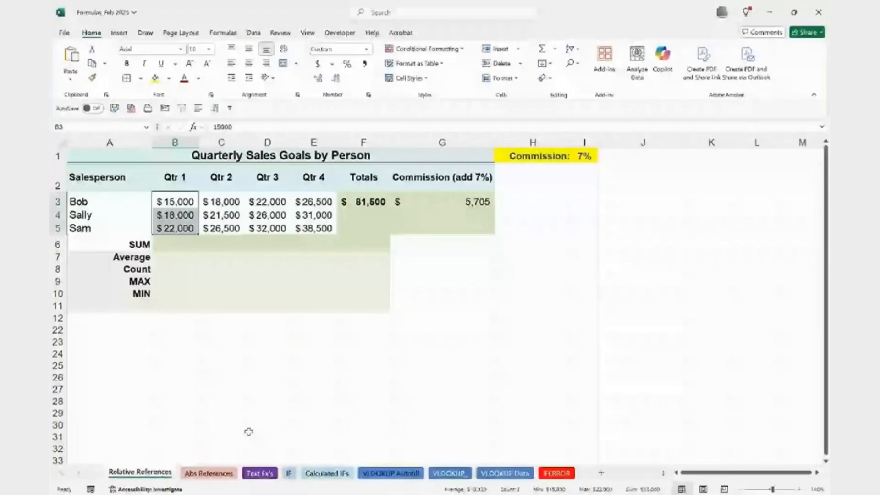
Select the quarterly figures in B3:E5 to check their status bar calculations, and review which calculations the status bar can show
{"action": "left_click", "coordinate": [256, 365]}
{"action": "left_click_drag", "start_coordinate": [174, 202], "coordinate": [308, 230]}
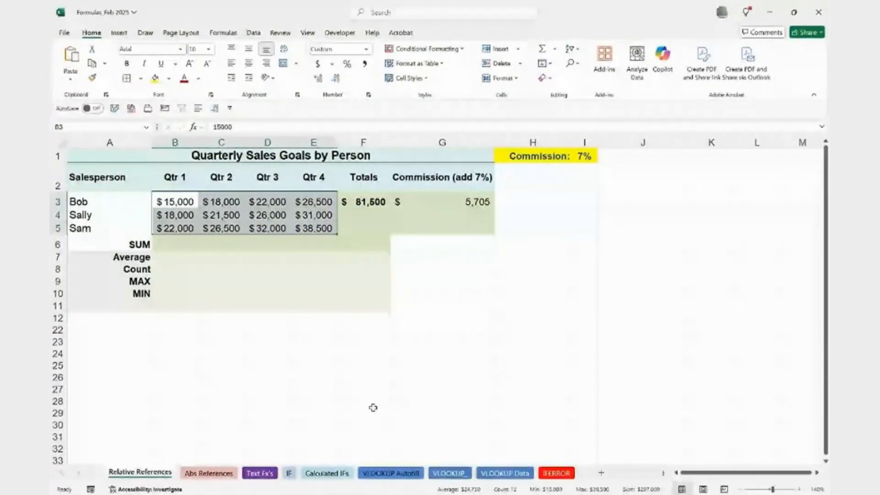
{"action": "left_click", "coordinate": [267, 293]}
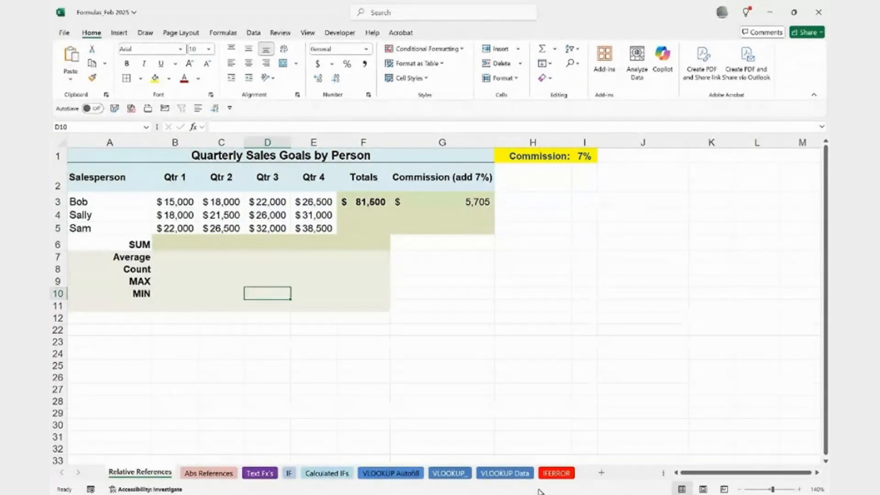
{"action": "right_click", "coordinate": [537, 489]}
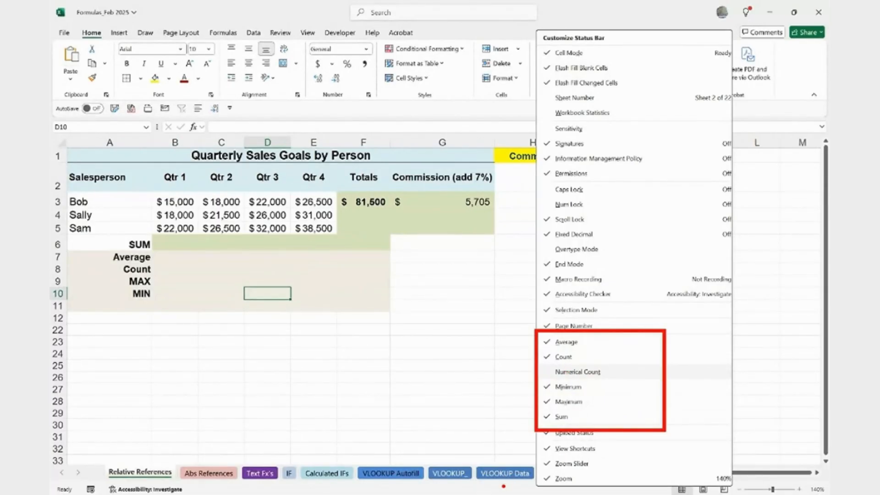
{"action": "left_click", "coordinate": [474, 402]}
Clear the total and commission in F3:G3 of the first salesperson's row
{"action": "left_click_drag", "start_coordinate": [359, 203], "coordinate": [464, 204]}
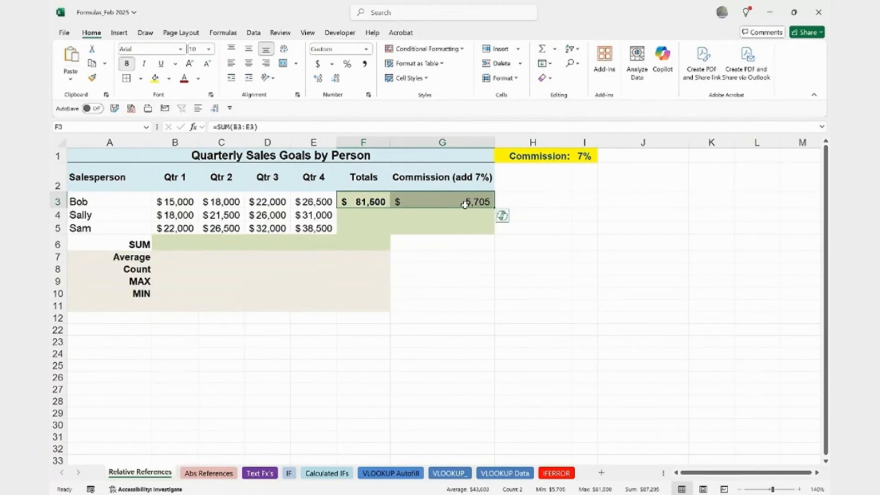
{"action": "key", "text": "Delete"}
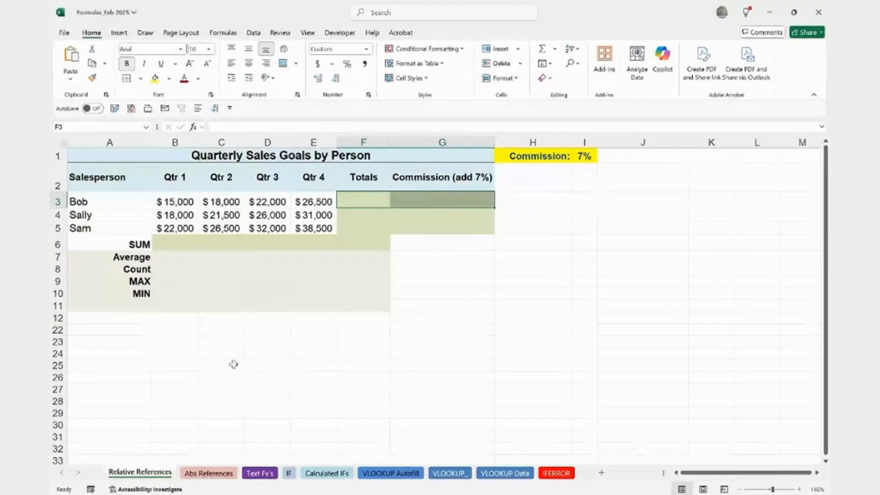
{"action": "left_click", "coordinate": [209, 351]}
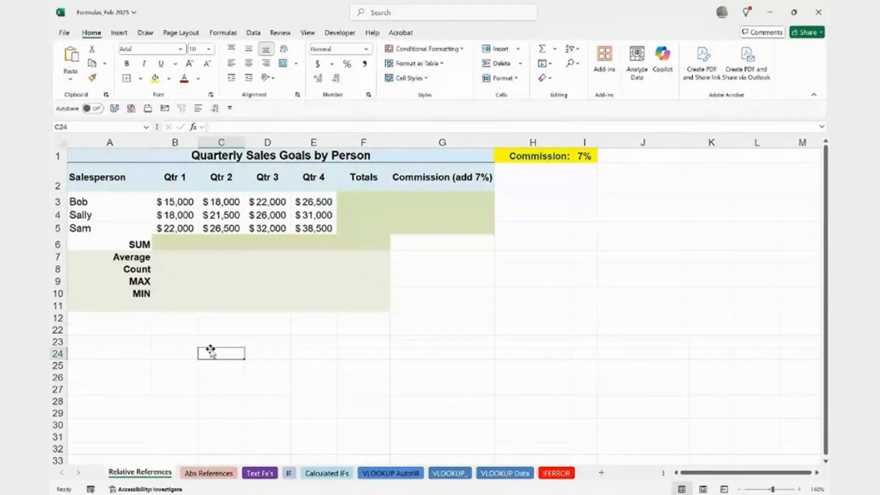
Enter the formula =B3+B4+B5 in cell B6 to add the Qtr 1 sales
{"action": "left_click", "coordinate": [174, 245]}
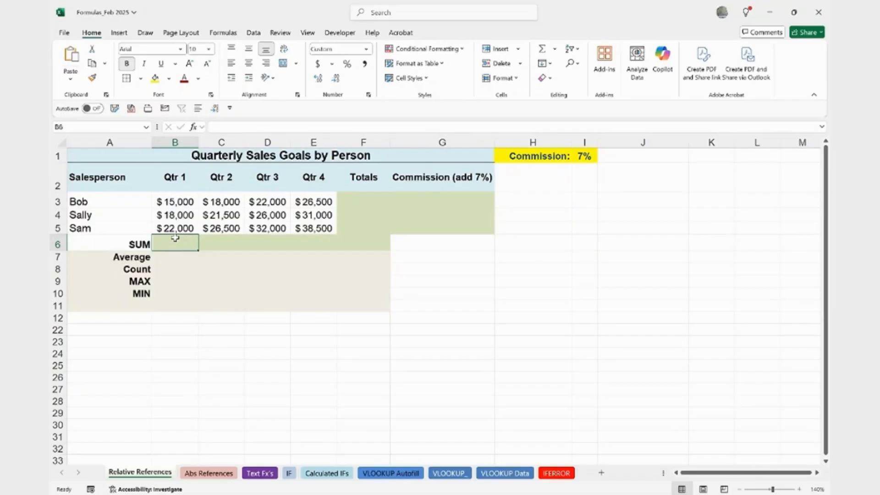
{"action": "type", "text": "="}
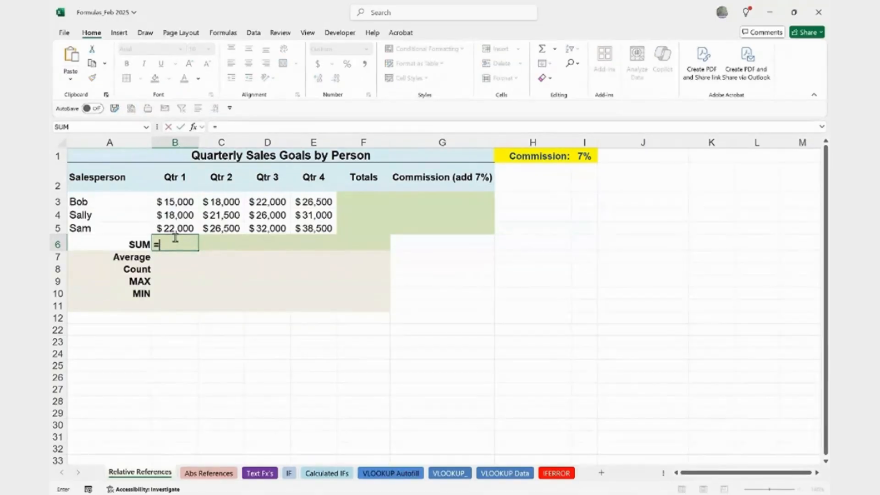
{"action": "left_click", "coordinate": [177, 202]}
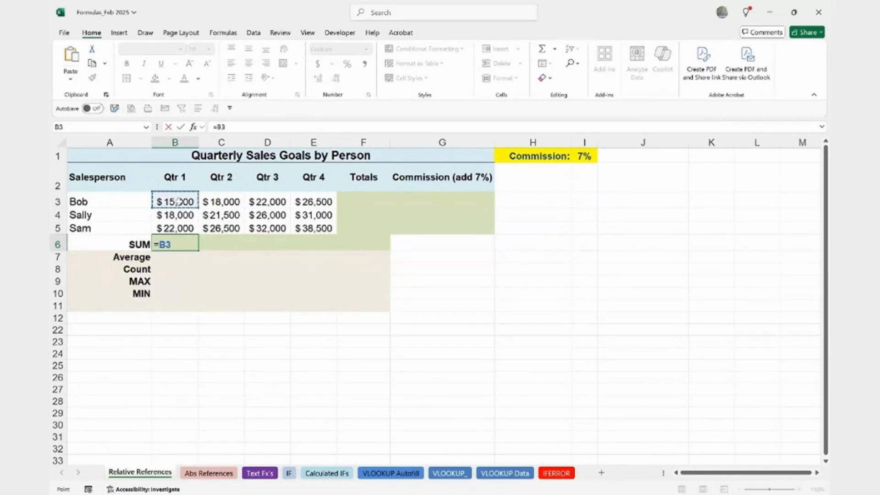
{"action": "type", "text": "+"}
{"action": "left_click", "coordinate": [171, 214]}
{"action": "type", "text": "+"}
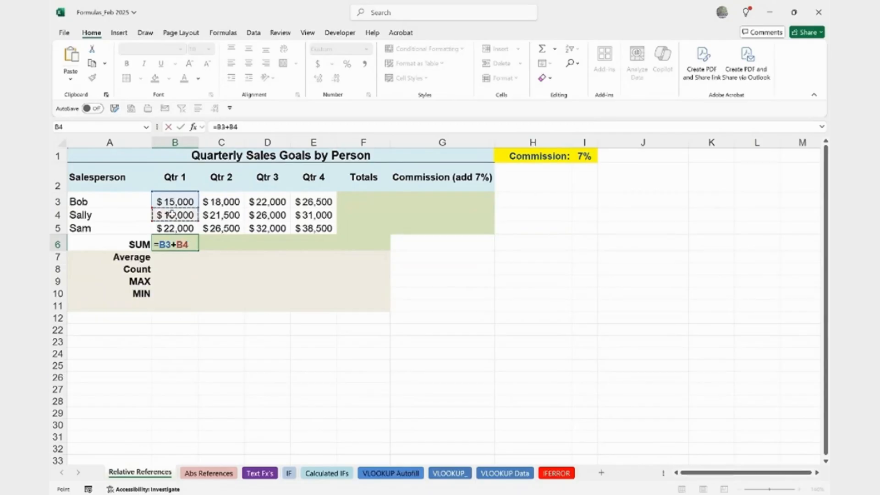
{"action": "left_click", "coordinate": [178, 228]}
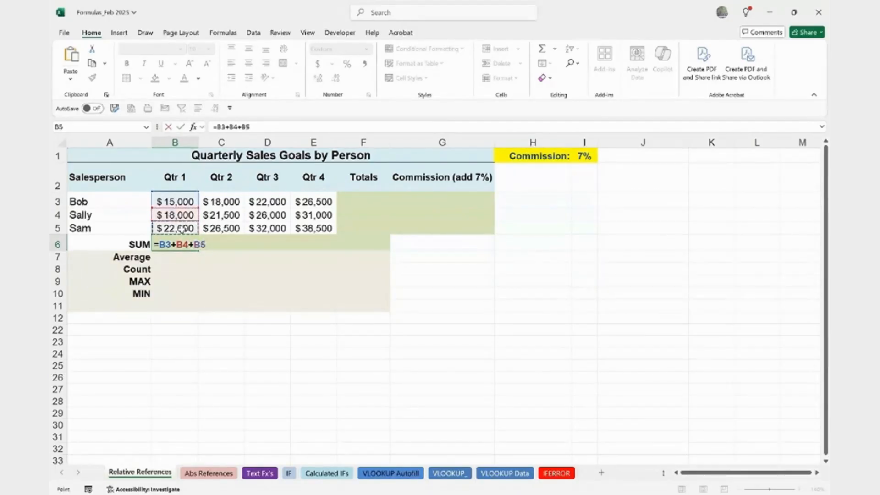
{"action": "key", "text": "Return"}
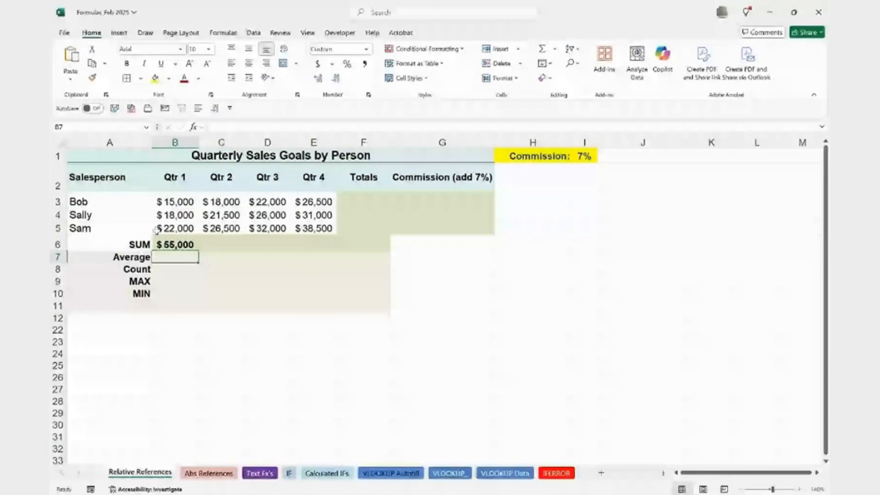
Delete the addition formula from cell B6
{"action": "left_click", "coordinate": [172, 244]}
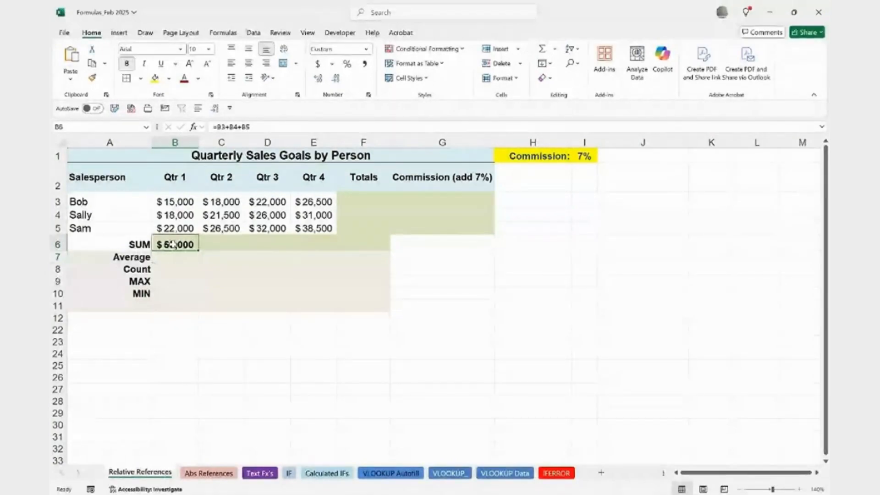
{"action": "key", "text": "Delete"}
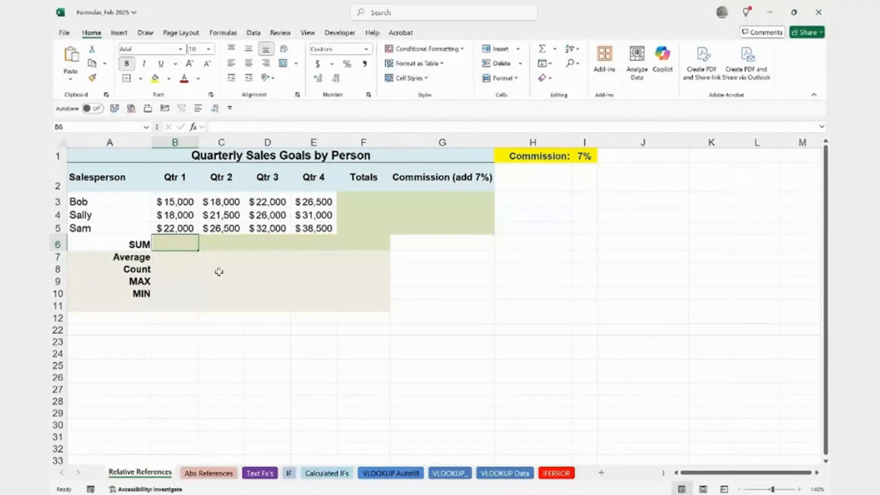
{"action": "key", "text": "ctrl+2"}
{"action": "key", "text": "t"}
{"action": "type", "text": "*"}
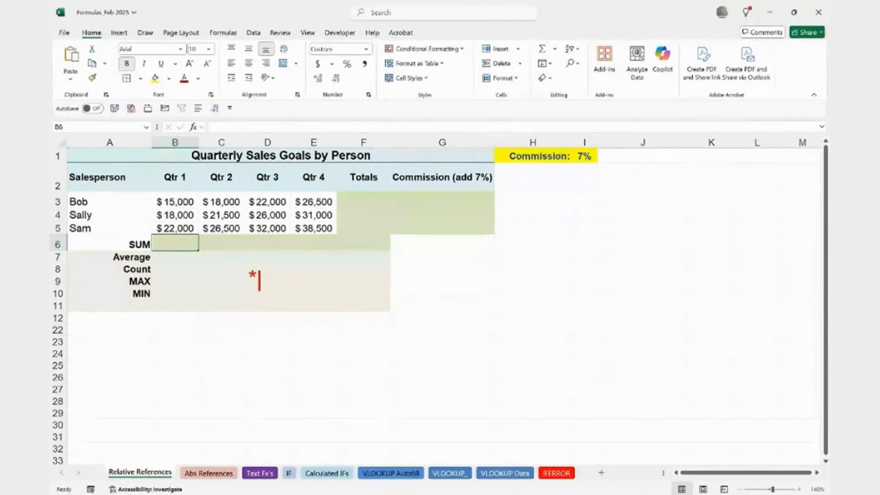
{"action": "key", "text": "Escape"}
{"action": "left_click_drag", "start_coordinate": [230, 256], "coordinate": [281, 291]}
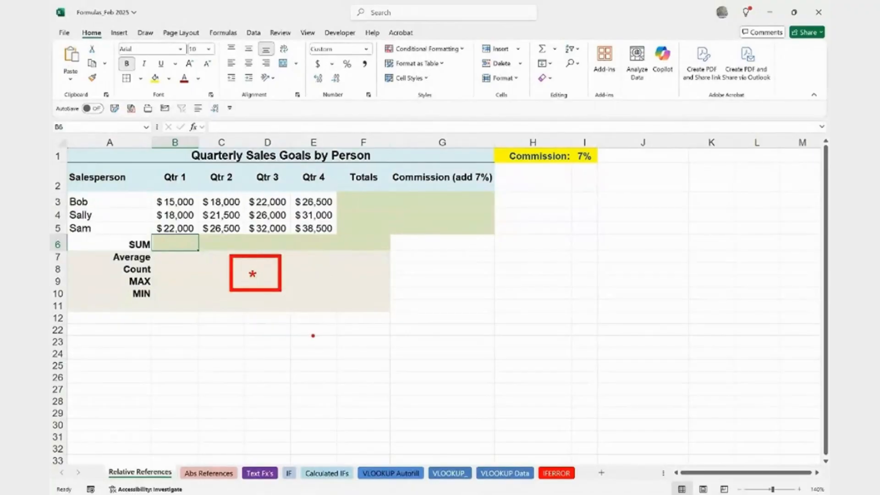
{"action": "key", "text": "Escape"}
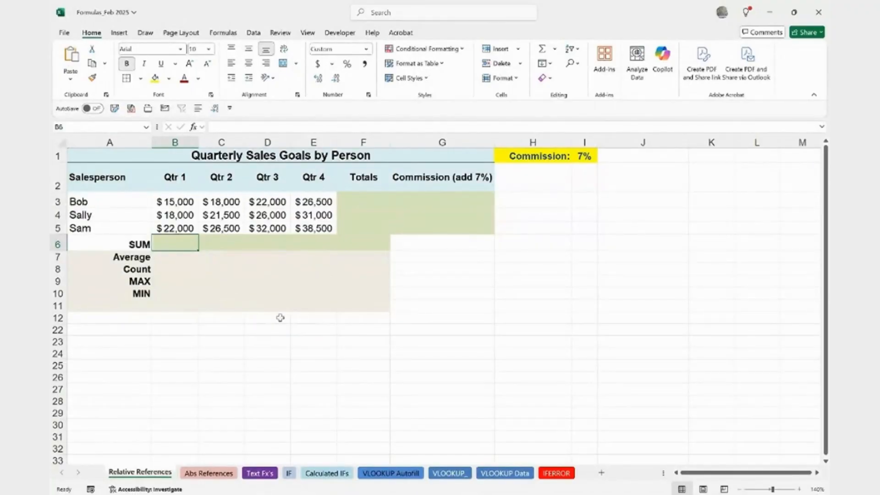
{"action": "key", "text": "ctrl+2"}
{"action": "type", "text": "t/"}
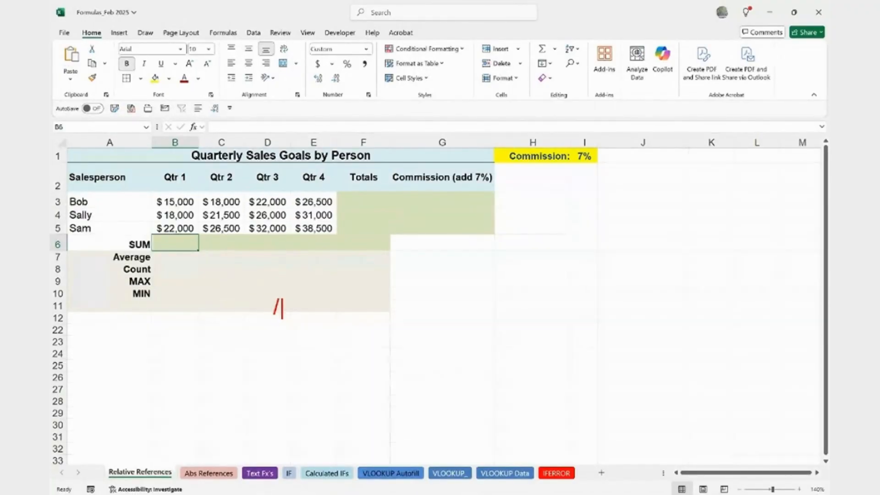
{"action": "key", "text": "Escape"}
{"action": "left_click_drag", "start_coordinate": [251, 285], "coordinate": [301, 332]}
{"action": "key", "text": "Escape"}
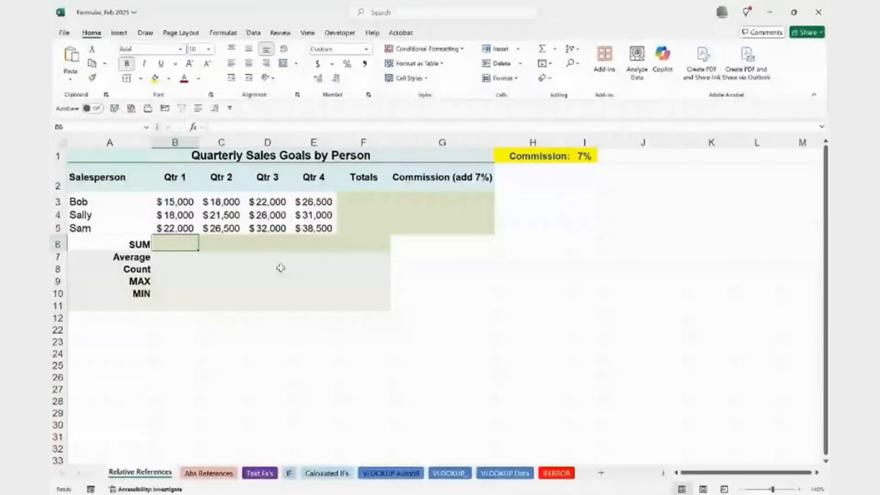
Total the Qtr 1 figures in B3:B5 with AutoSum, placing the result in B6
{"action": "left_click", "coordinate": [221, 294]}
{"action": "left_click_drag", "start_coordinate": [175, 202], "coordinate": [183, 228]}
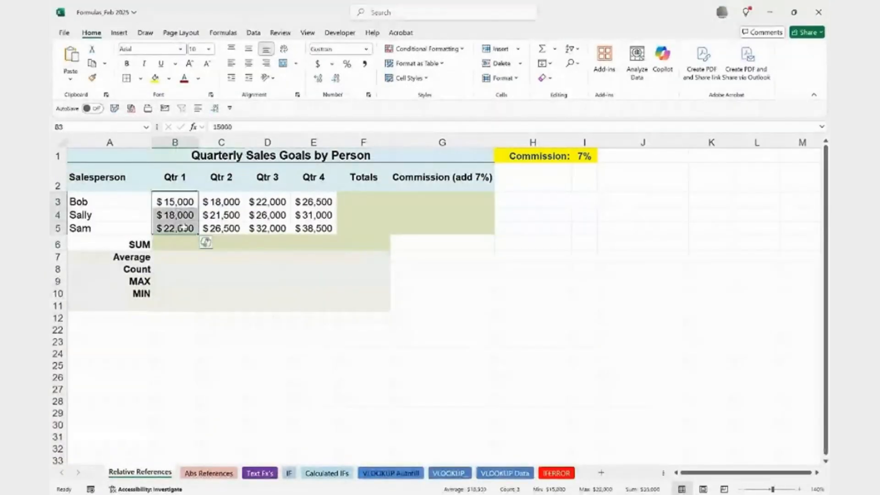
{"action": "left_click", "coordinate": [542, 52]}
{"action": "left_click", "coordinate": [241, 317]}
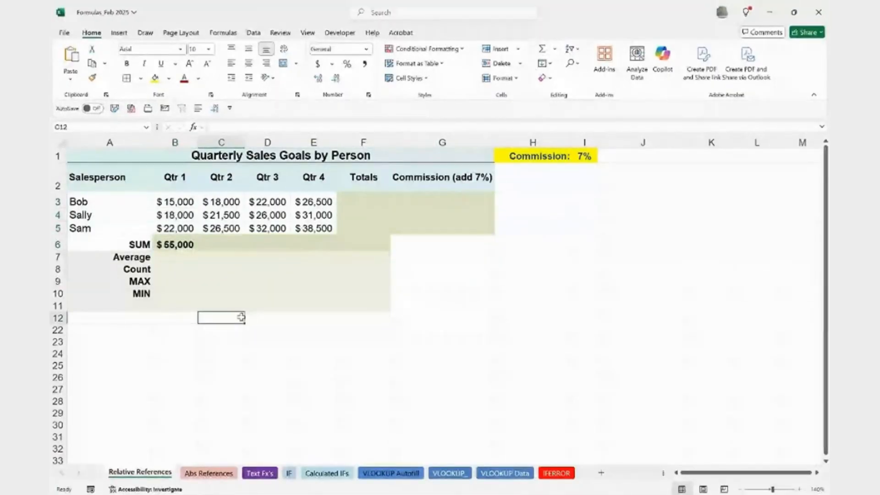
Examine the SUM formula behind the Qtr 1 total in B6 and compare it with the plain value in B3
{"action": "left_click", "coordinate": [182, 243]}
{"action": "left_click", "coordinate": [212, 162]}
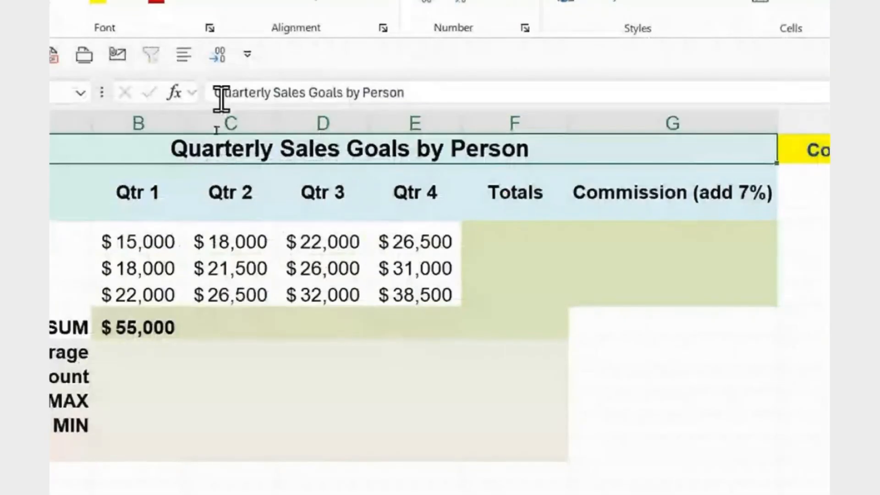
{"action": "left_click", "coordinate": [173, 259]}
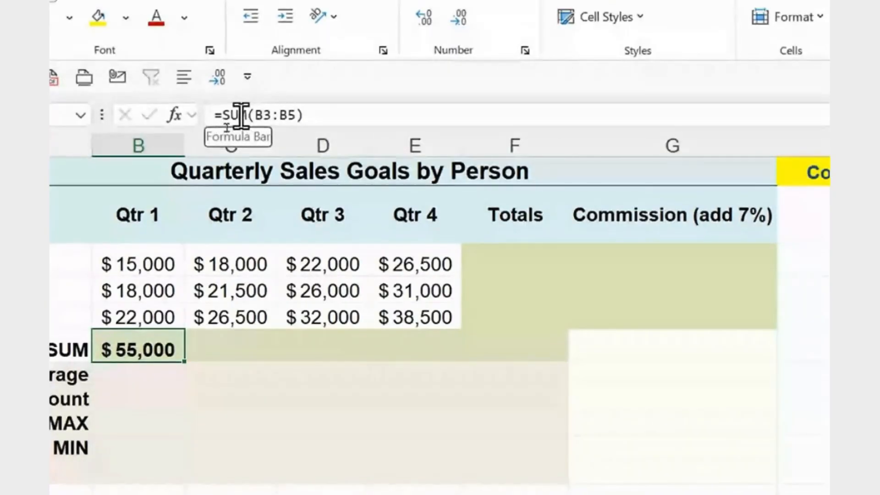
{"action": "left_click", "coordinate": [153, 251]}
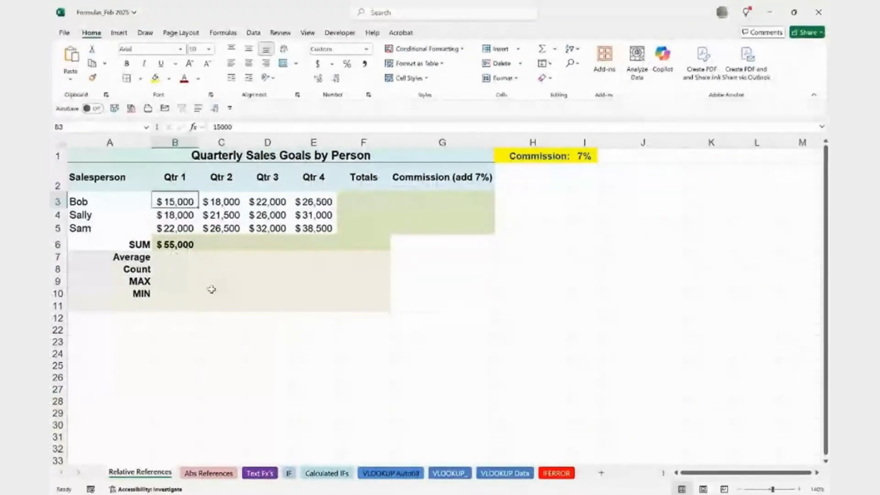
{"action": "key", "text": "Down"}
{"action": "key", "text": "Down"}
{"action": "key", "text": "Down"}
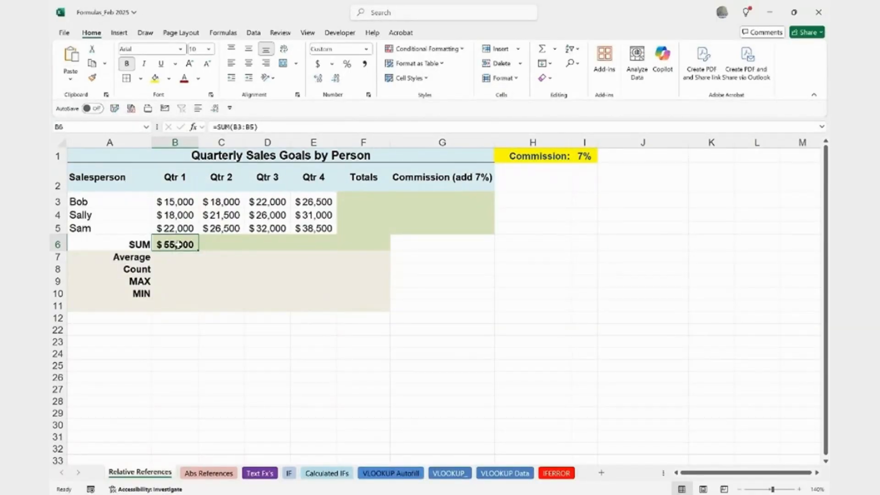
Open the function arguments for the SUM formula in B6 and review its description, number range and formula result
{"action": "left_click", "coordinate": [193, 127]}
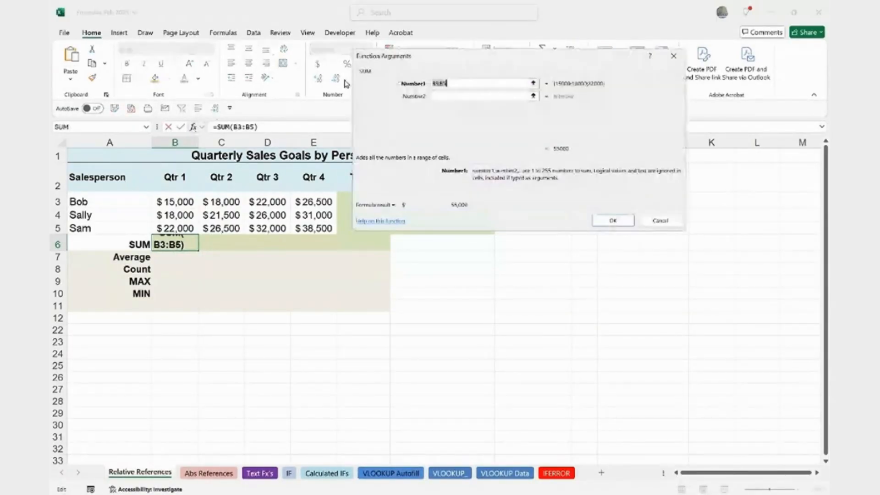
{"action": "left_click_drag", "start_coordinate": [456, 114], "coordinate": [351, 225]}
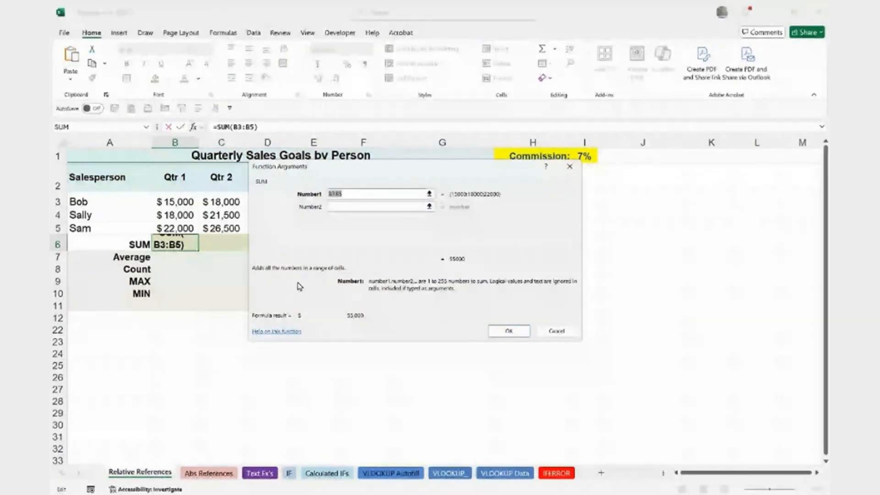
{"action": "mouse_move", "coordinate": [248, 257]}
{"action": "left_mouse_down"}
{"action": "mouse_move", "coordinate": [254, 275]}
{"action": "mouse_move", "coordinate": [356, 279]}
{"action": "left_mouse_up"}
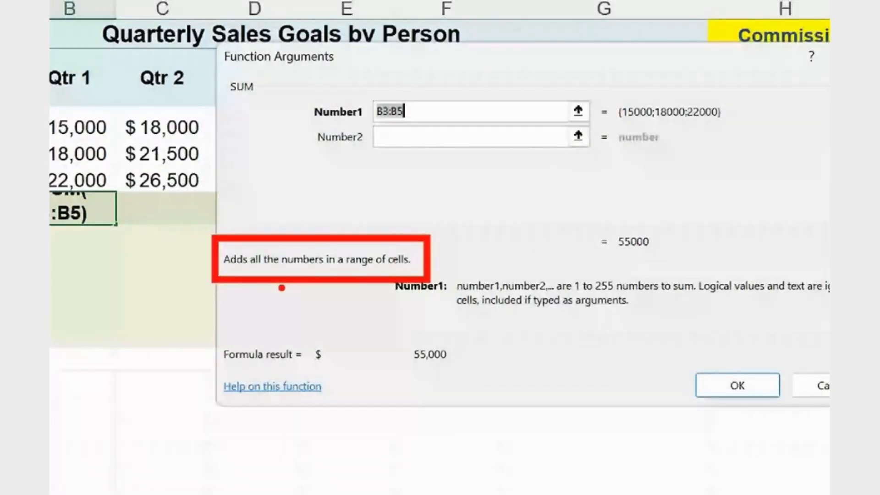
{"action": "mouse_move", "coordinate": [210, 334]}
{"action": "left_mouse_down"}
{"action": "mouse_move", "coordinate": [281, 379]}
{"action": "mouse_move", "coordinate": [482, 380]}
{"action": "left_mouse_up"}
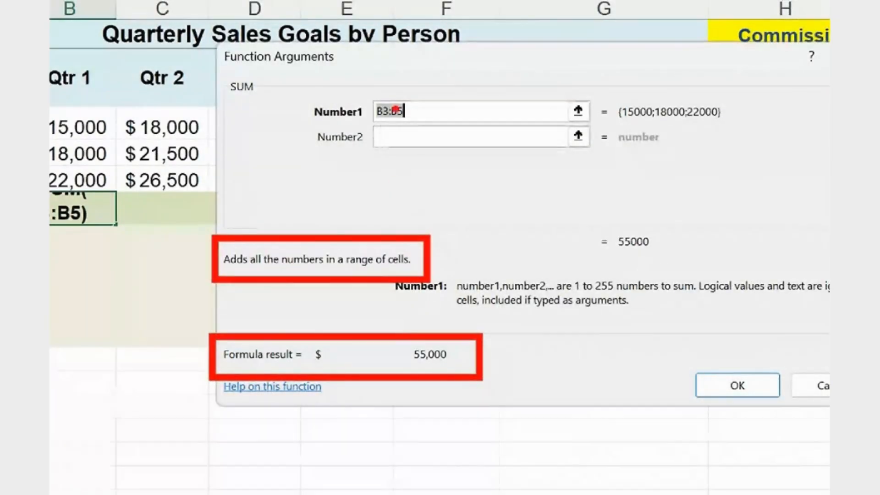
{"action": "mouse_move", "coordinate": [298, 91]}
{"action": "left_mouse_down"}
{"action": "mouse_move", "coordinate": [413, 134]}
{"action": "mouse_move", "coordinate": [613, 139]}
{"action": "mouse_move", "coordinate": [611, 130]}
{"action": "left_mouse_up"}
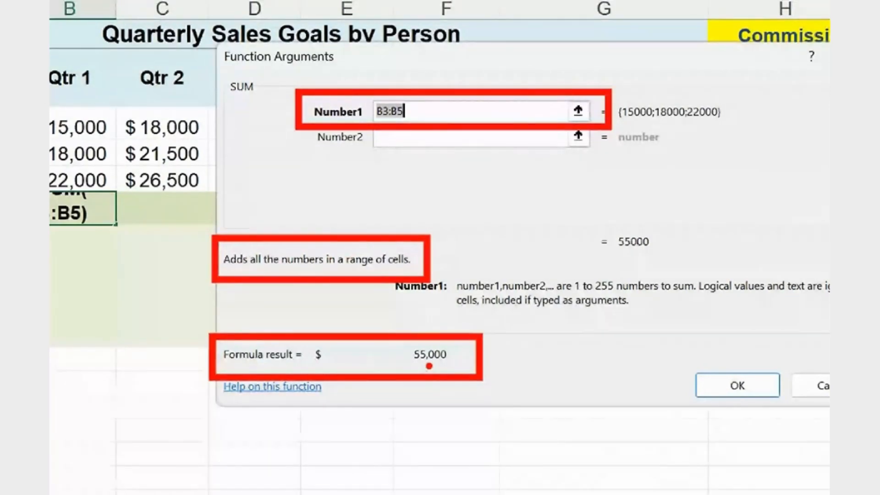
{"action": "mouse_move", "coordinate": [376, 85]}
{"action": "left_mouse_down"}
{"action": "mouse_move", "coordinate": [371, 144]}
{"action": "mouse_move", "coordinate": [415, 135]}
{"action": "mouse_move", "coordinate": [435, 105]}
{"action": "left_mouse_up"}
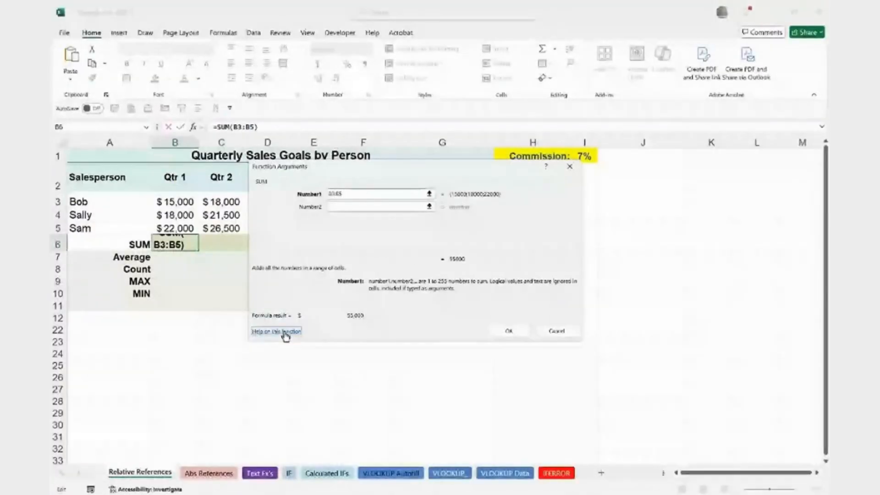
Read the online help article on the SUM function and return to the sheet, closing the function arguments without changes
{"action": "left_click", "coordinate": [284, 334]}
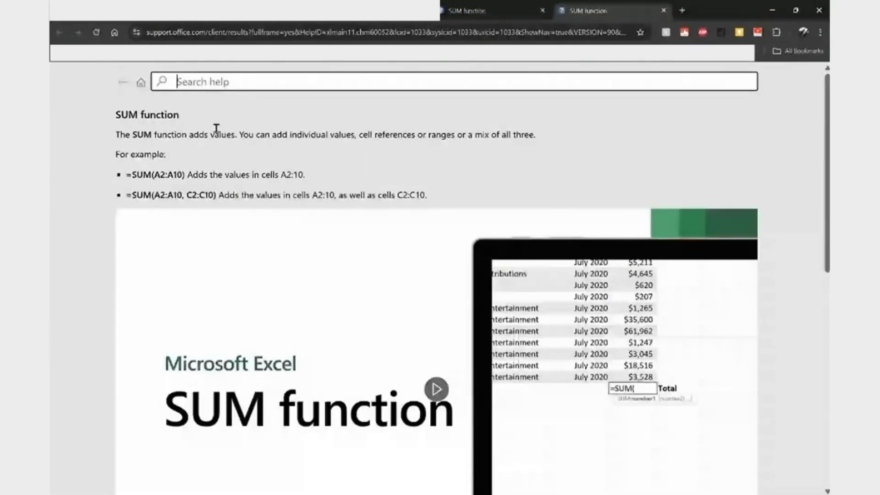
{"action": "scroll", "coordinate": [240, 178], "scroll_direction": "down", "scroll_amount": 10}
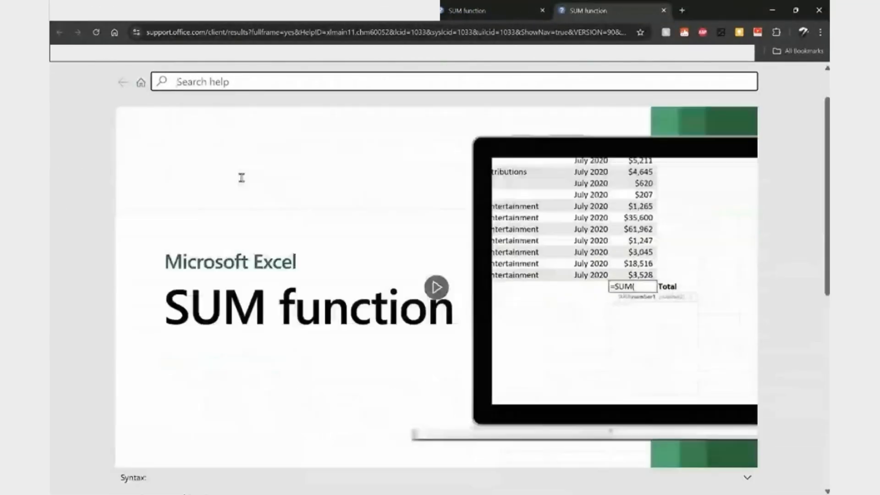
{"action": "scroll", "coordinate": [281, 244], "scroll_direction": "up", "scroll_amount": 10}
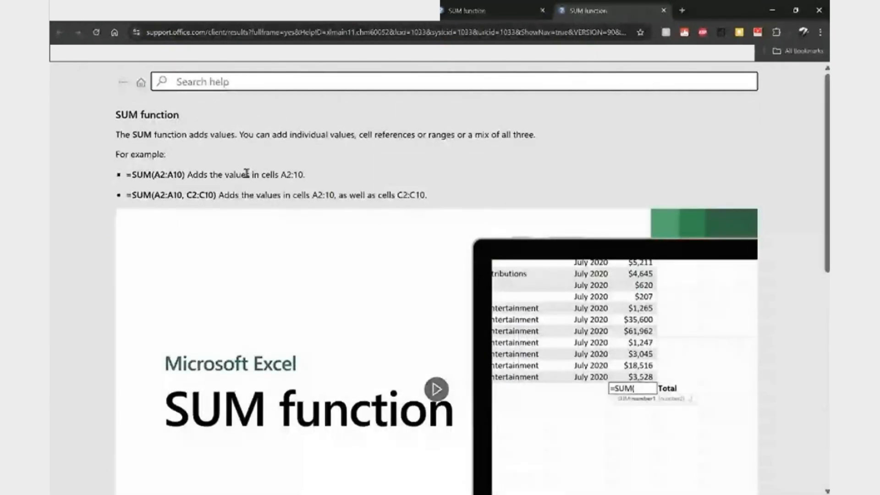
{"action": "key", "text": "alt+Tab"}
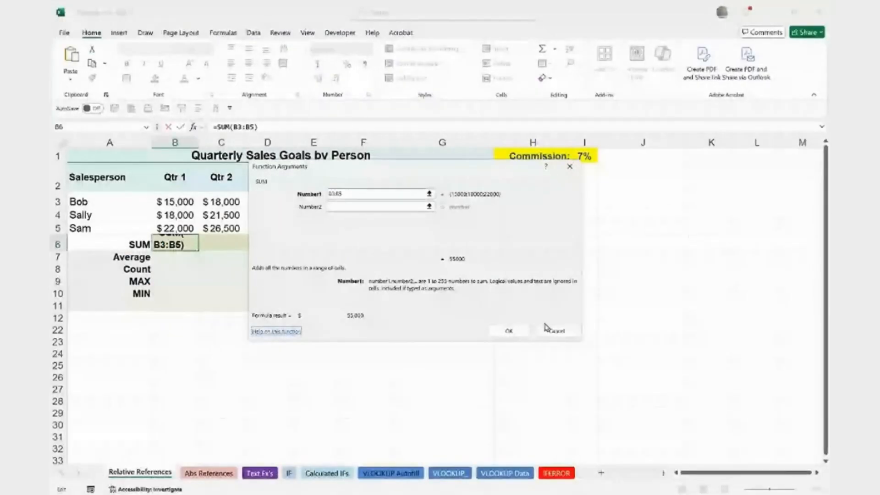
{"action": "left_click", "coordinate": [548, 330]}
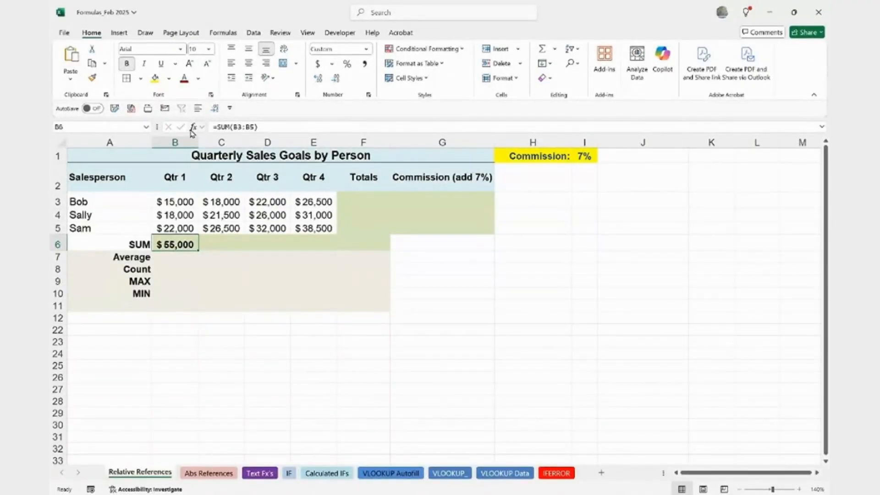
{"action": "left_click", "coordinate": [203, 290]}
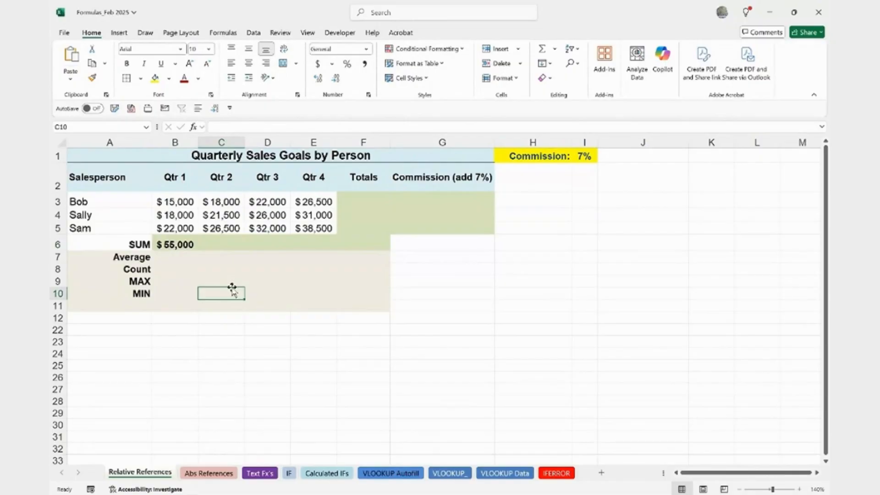
Total the Qtr 2, Qtr 3 and Qtr 4 figures one column at a time with AutoSum, placing the results in C6:E6
{"action": "left_click_drag", "start_coordinate": [222, 196], "coordinate": [222, 228]}
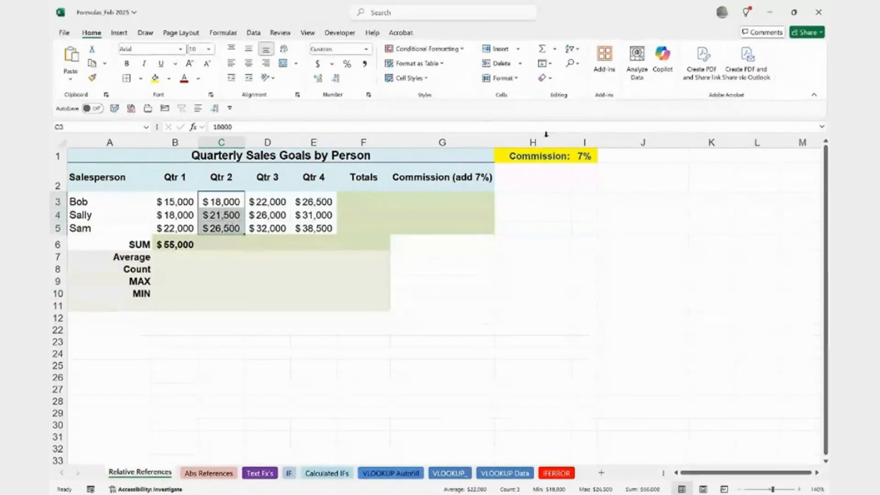
{"action": "left_click", "coordinate": [542, 51]}
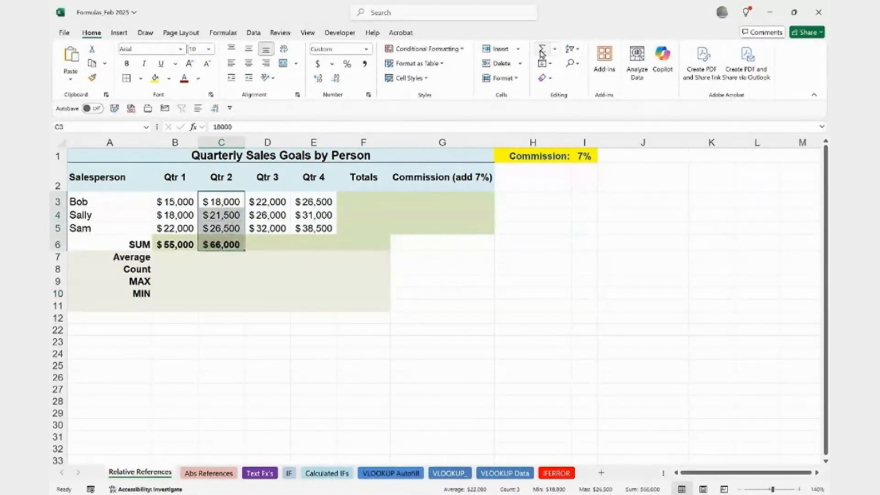
{"action": "left_click", "coordinate": [187, 341]}
{"action": "left_click_drag", "start_coordinate": [266, 203], "coordinate": [273, 226]}
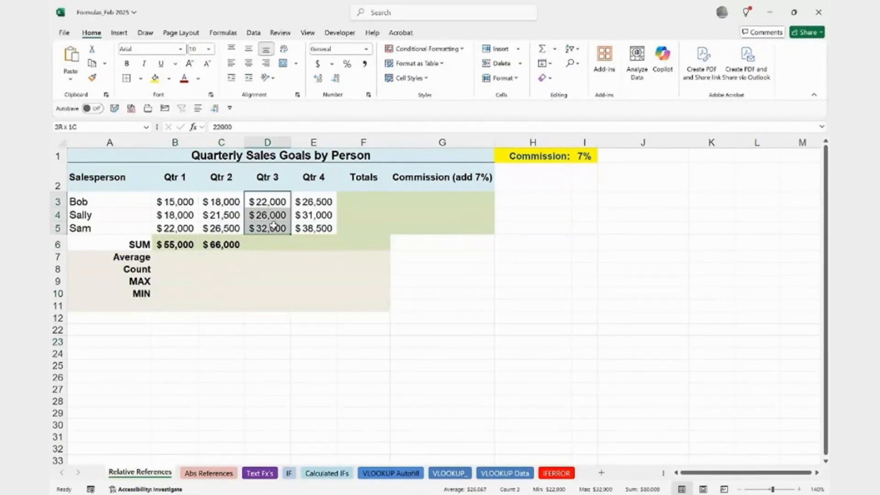
{"action": "left_click", "coordinate": [542, 51]}
{"action": "left_click_drag", "start_coordinate": [324, 200], "coordinate": [321, 226]}
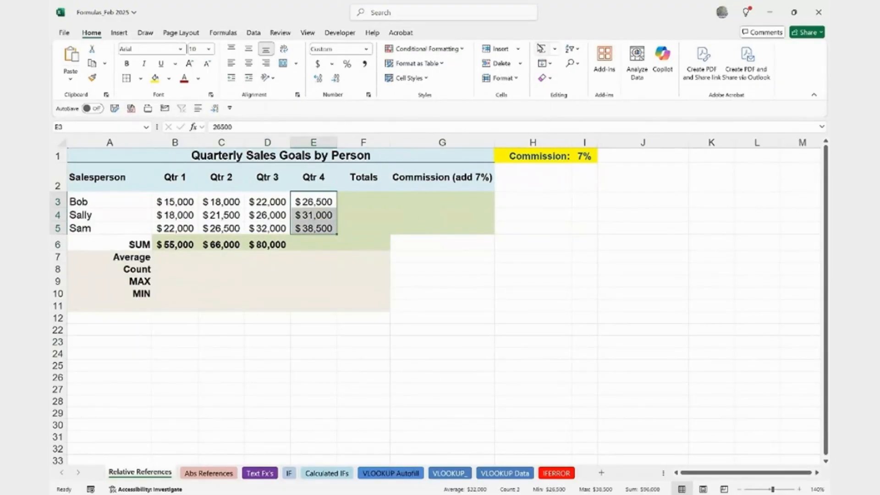
{"action": "left_click", "coordinate": [542, 50]}
{"action": "left_click", "coordinate": [389, 258]}
{"action": "left_click", "coordinate": [280, 308]}
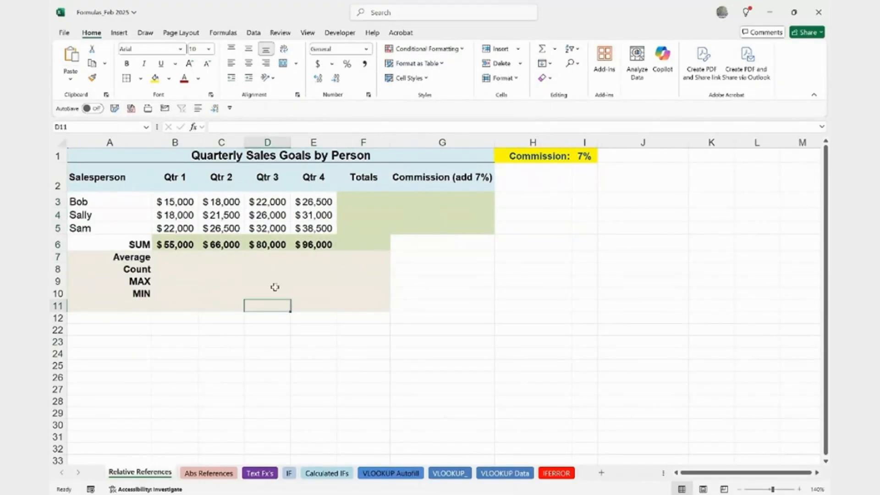
Clear all the quarterly sums from B6:E6
{"action": "left_click_drag", "start_coordinate": [176, 245], "coordinate": [304, 246]}
{"action": "key", "text": "Delete"}
{"action": "left_click", "coordinate": [274, 293]}
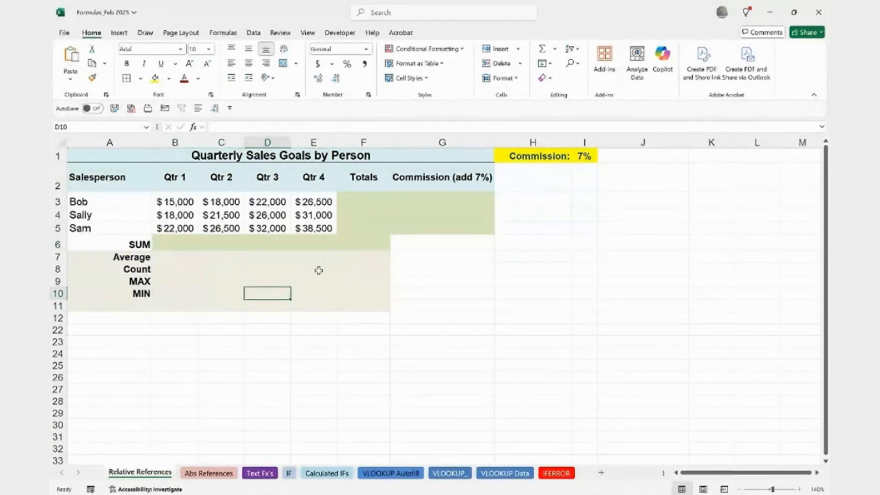
{"action": "left_click", "coordinate": [258, 309]}
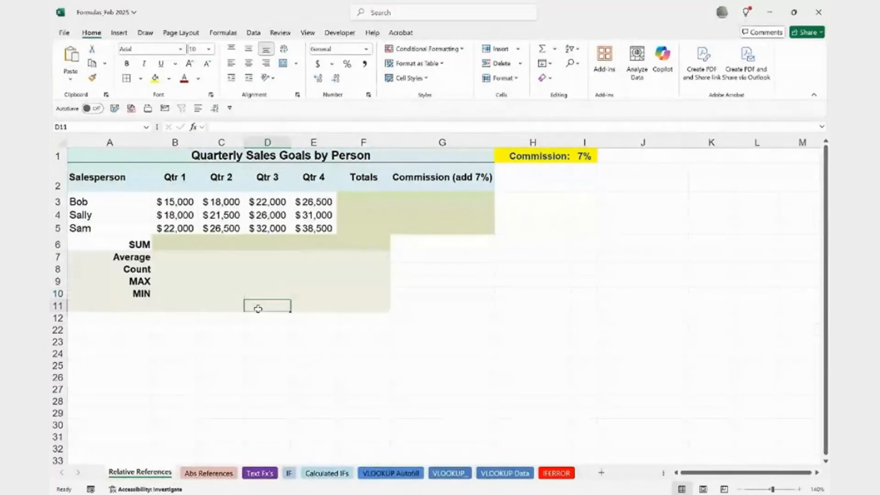
AutoSum the whole block B3:F6 at once to fill the SUM row and Totals column, and check the formulas in column F
{"action": "left_click_drag", "start_coordinate": [172, 204], "coordinate": [361, 247]}
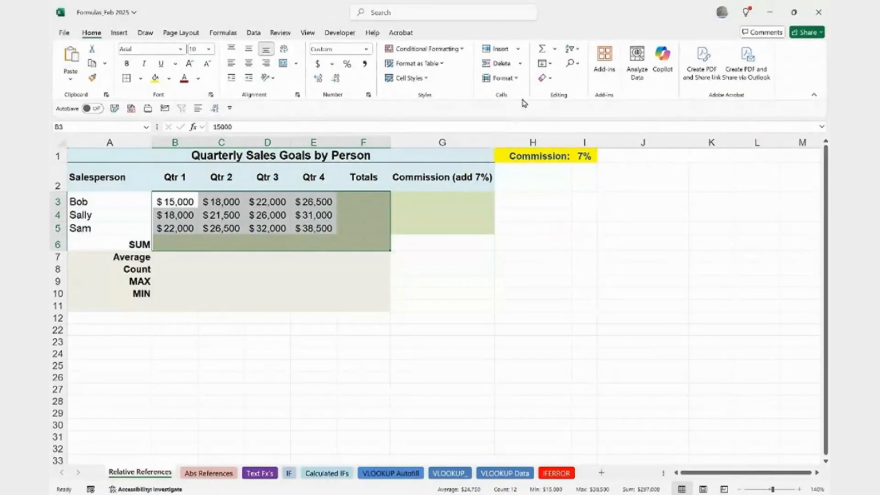
{"action": "left_click", "coordinate": [543, 49]}
{"action": "left_click", "coordinate": [310, 294]}
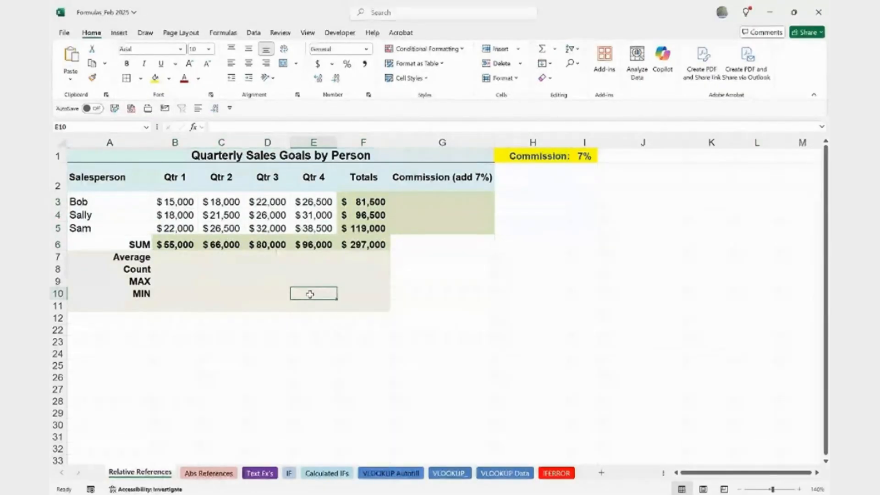
{"action": "left_click", "coordinate": [358, 203]}
{"action": "left_click", "coordinate": [367, 216]}
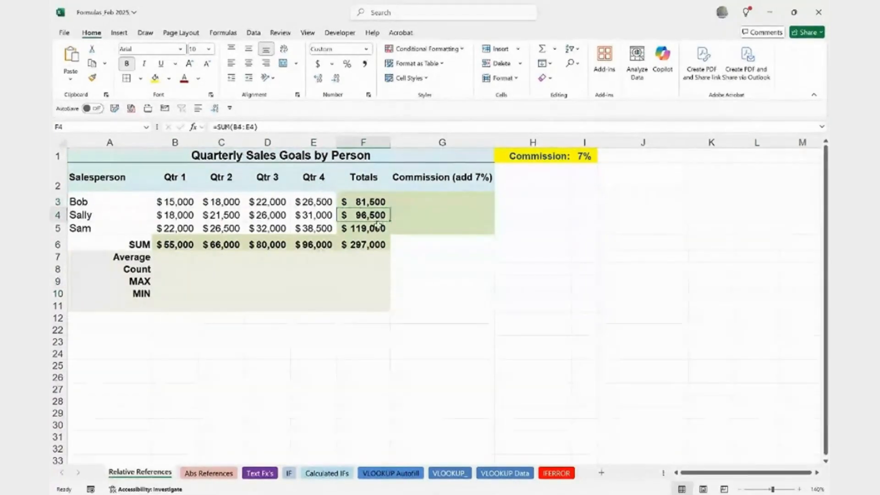
{"action": "left_click", "coordinate": [374, 243]}
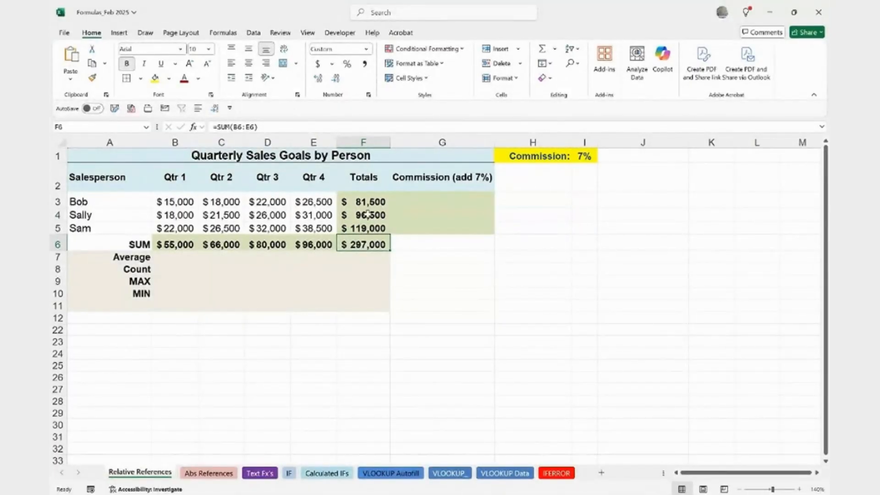
Set the Qtr 1 figure in B3 to 50000 and inspect the SUM formula in F3 without editing it
{"action": "left_click", "coordinate": [164, 203]}
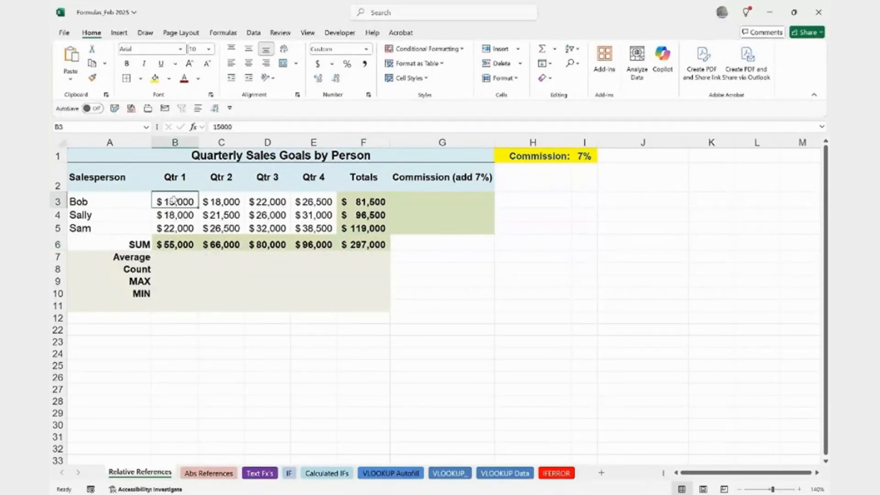
{"action": "type", "text": "5"}
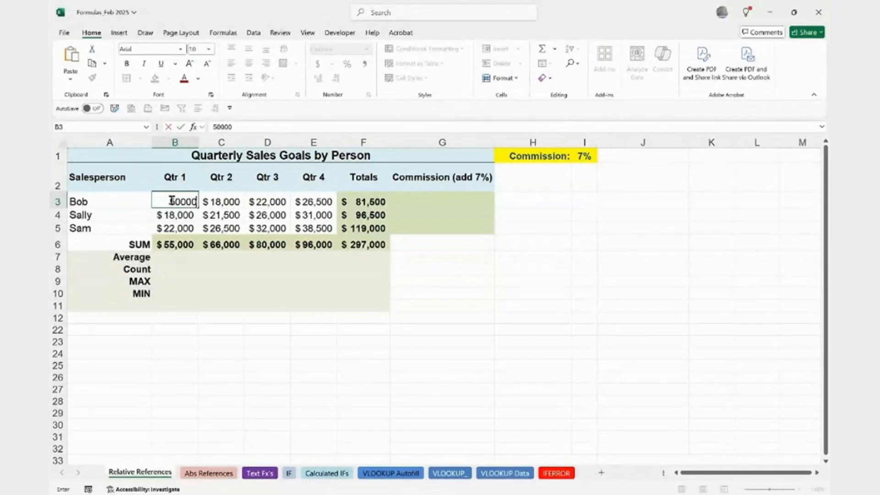
{"action": "key", "text": "Return"}
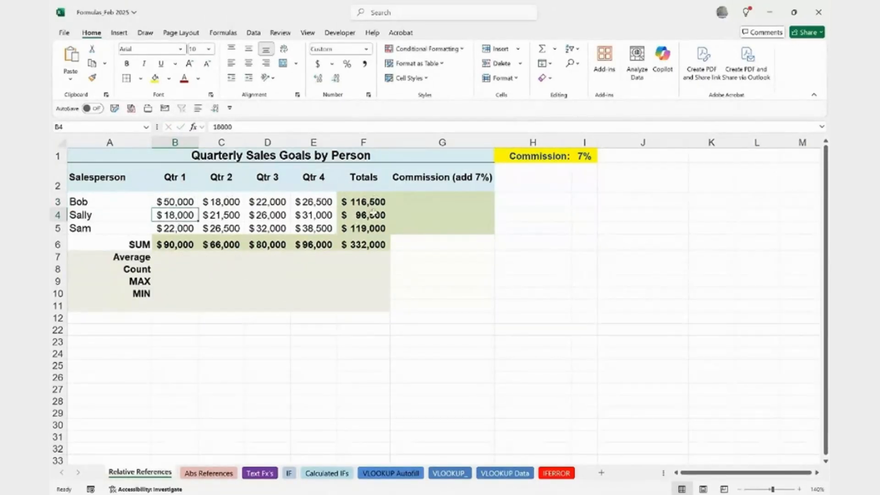
{"action": "double_click", "coordinate": [359, 204]}
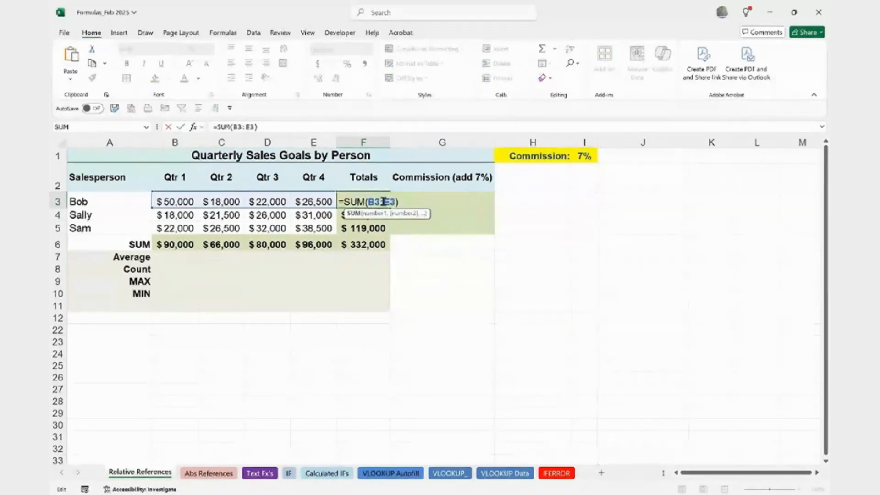
{"action": "key", "text": "Escape"}
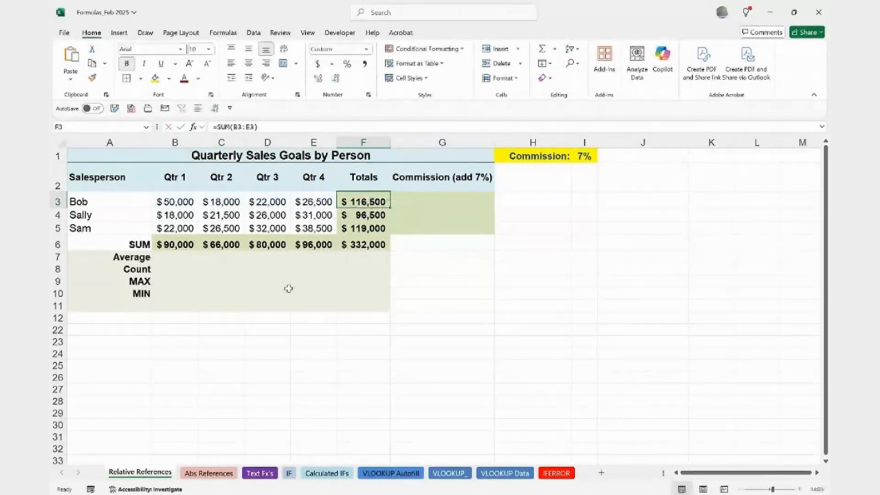
Calculate the Qtr 1 average in B7 with the AVERAGE function over B3:B5
{"action": "left_click", "coordinate": [168, 260]}
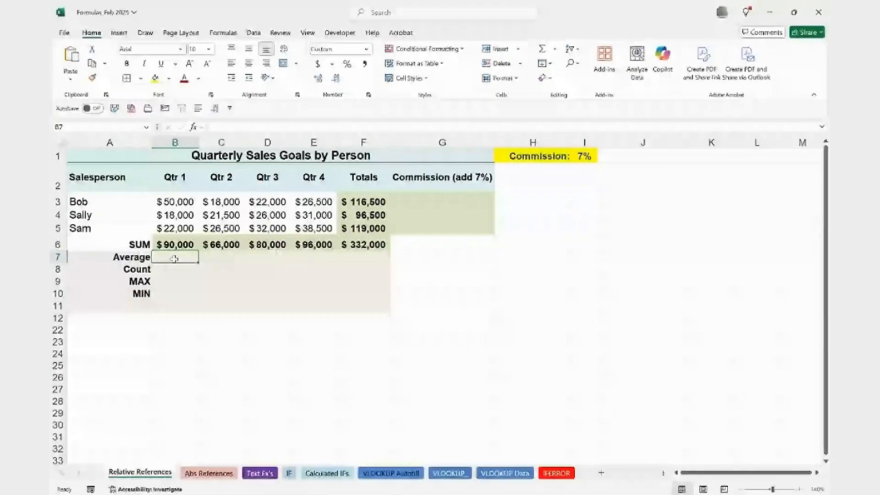
{"action": "type", "text": "=aver"}
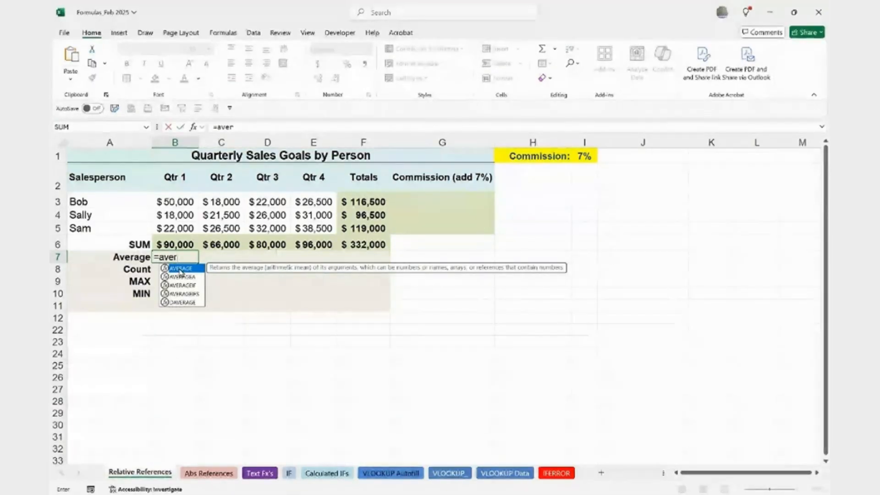
{"action": "double_click", "coordinate": [181, 271]}
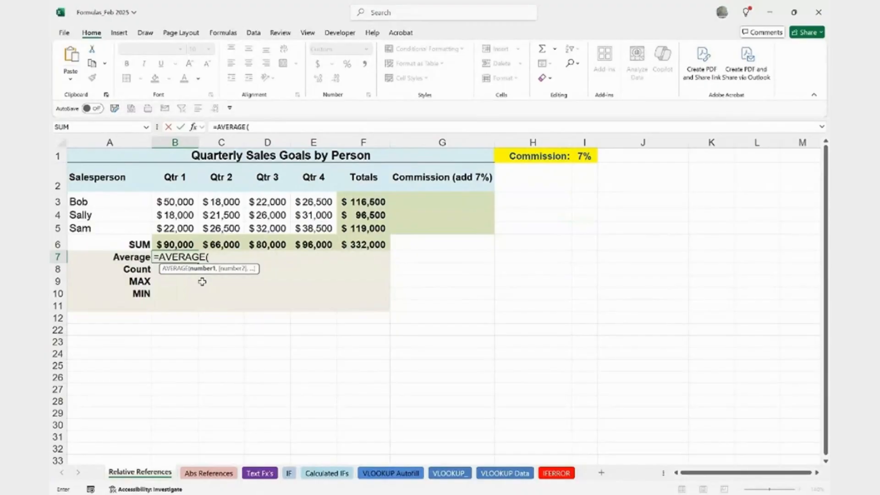
{"action": "mouse_move", "coordinate": [175, 202]}
{"action": "left_mouse_down"}
{"action": "mouse_move", "coordinate": [173, 224]}
{"action": "mouse_move", "coordinate": [172, 201]}
{"action": "left_mouse_up"}
{"action": "mouse_move", "coordinate": [172, 228]}
{"action": "left_mouse_down"}
{"action": "mouse_move", "coordinate": [173, 202]}
{"action": "mouse_move", "coordinate": [173, 215]}
{"action": "left_mouse_up"}
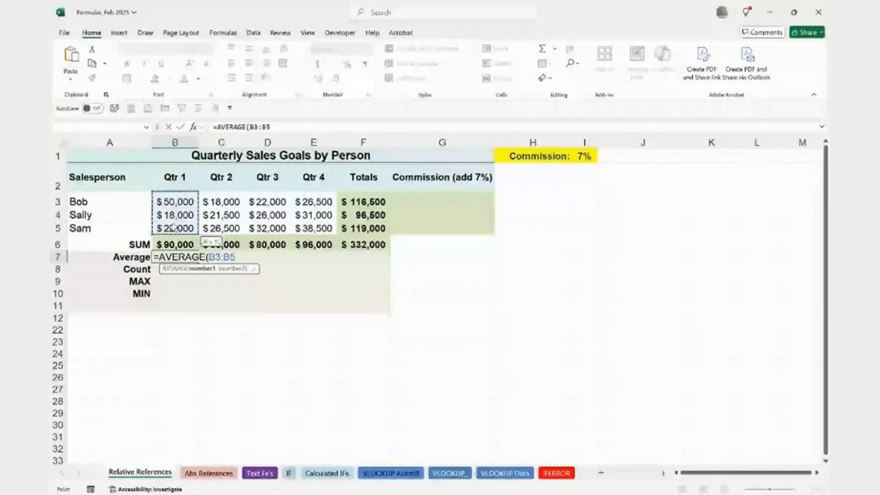
{"action": "left_click_drag", "start_coordinate": [174, 227], "coordinate": [173, 227]}
{"action": "key", "text": "Return"}
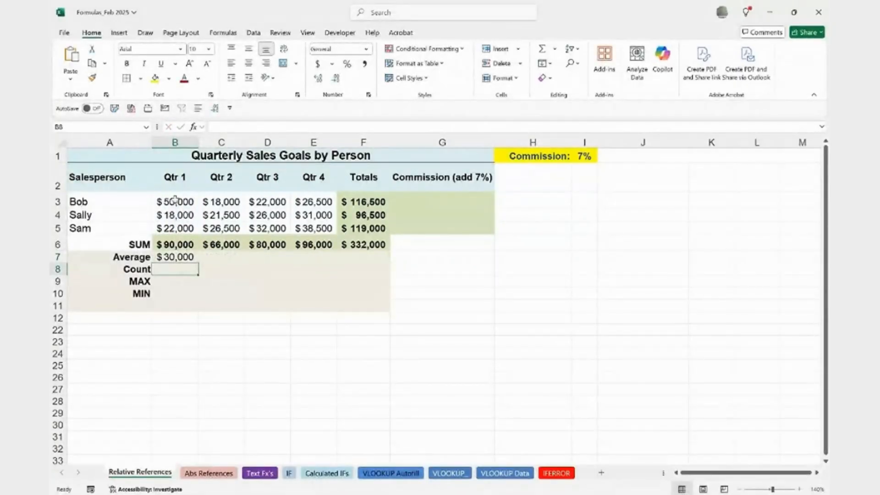
Review the Qtr 1 figures in B3:B5 and fill the average formula from B7 across to F7
{"action": "left_click_drag", "start_coordinate": [175, 201], "coordinate": [172, 222]}
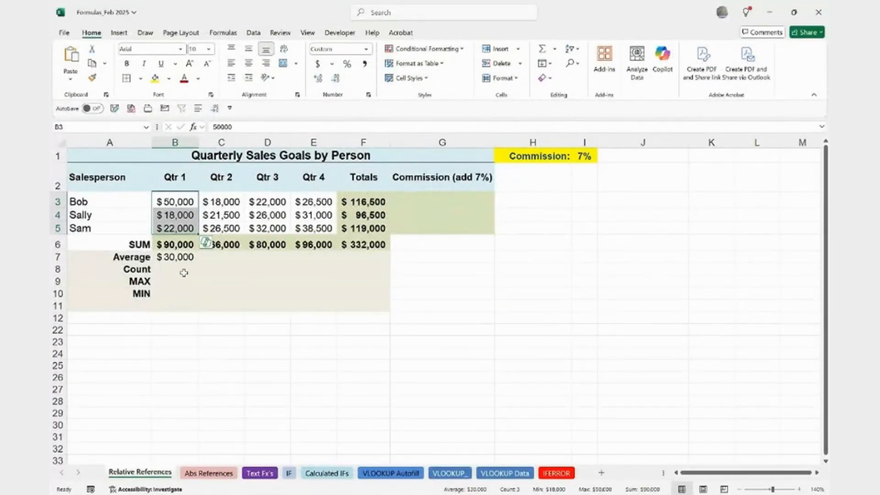
{"action": "left_click", "coordinate": [178, 258]}
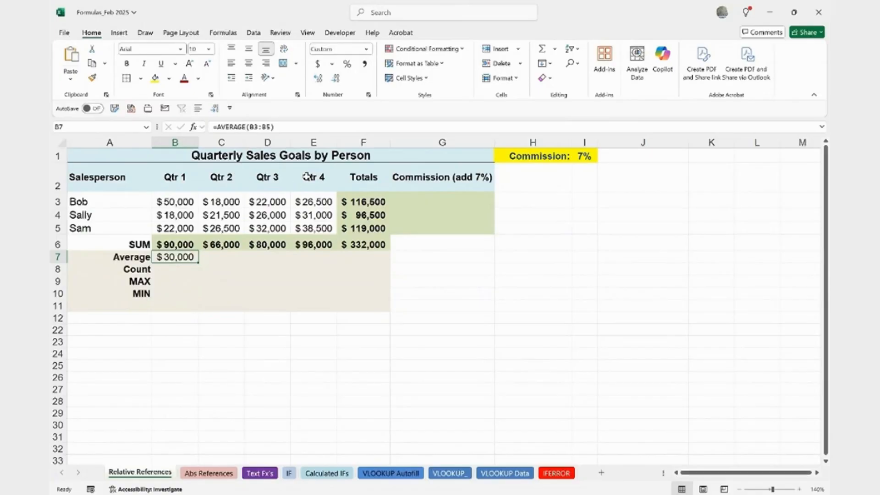
{"action": "left_click_drag", "start_coordinate": [199, 263], "coordinate": [362, 263]}
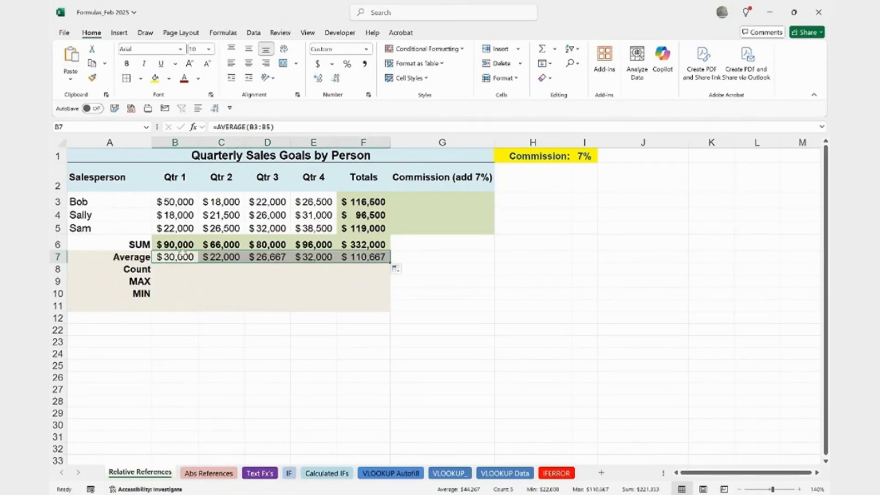
Examine the AVERAGE formula in each cell of B7:F7 to compare the column ranges they reference, leaving them unedited
{"action": "double_click", "coordinate": [189, 260]}
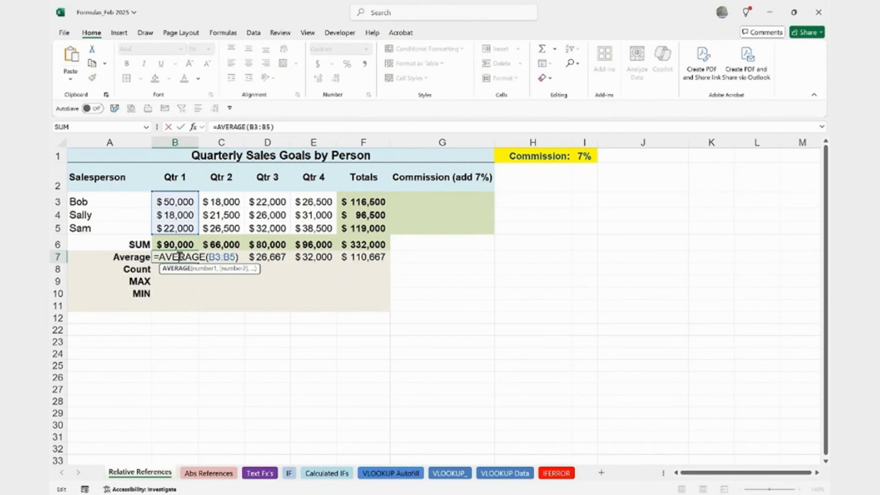
{"action": "key", "text": "Escape"}
{"action": "double_click", "coordinate": [230, 258]}
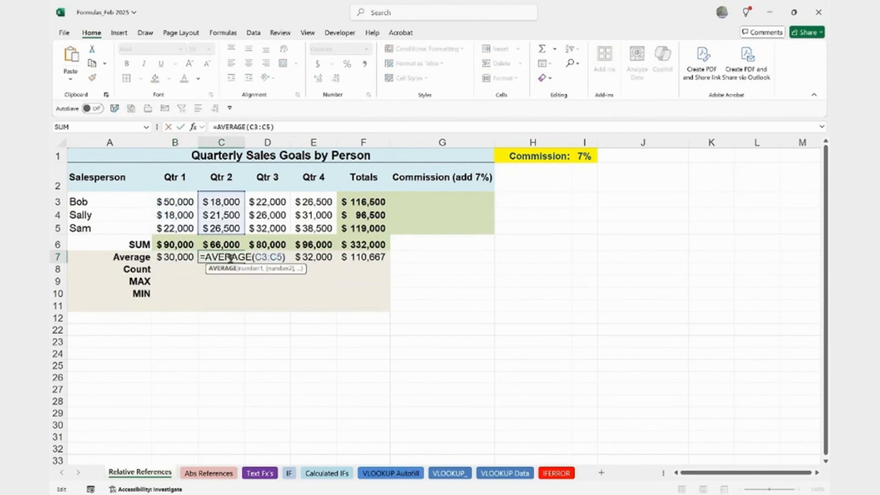
{"action": "key", "text": "Escape"}
{"action": "left_click", "coordinate": [275, 257]}
{"action": "double_click", "coordinate": [275, 258]}
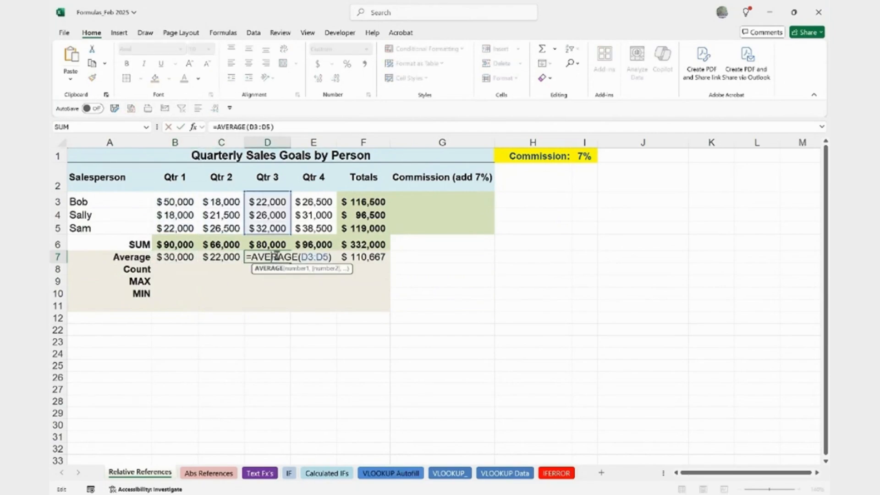
{"action": "key", "text": "Escape"}
{"action": "left_click", "coordinate": [315, 257]}
{"action": "double_click", "coordinate": [316, 257]}
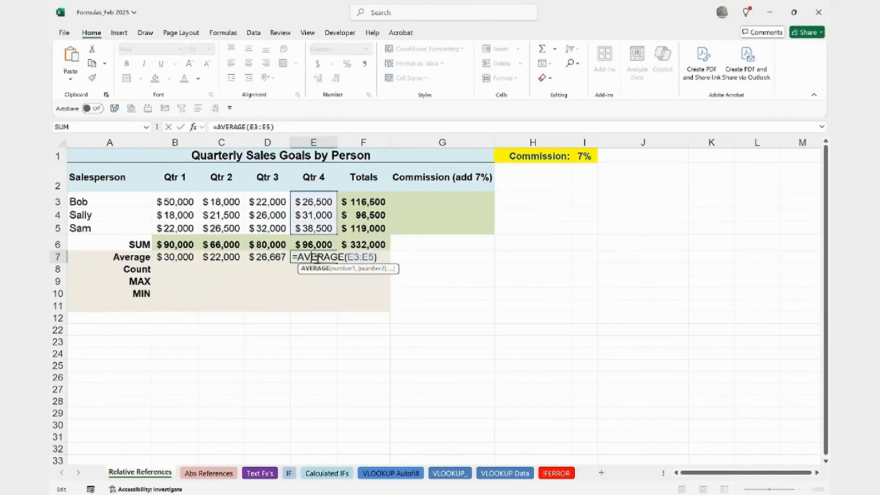
{"action": "key", "text": "Escape"}
{"action": "left_click", "coordinate": [362, 257]}
{"action": "double_click", "coordinate": [362, 257]}
{"action": "key", "text": "Escape"}
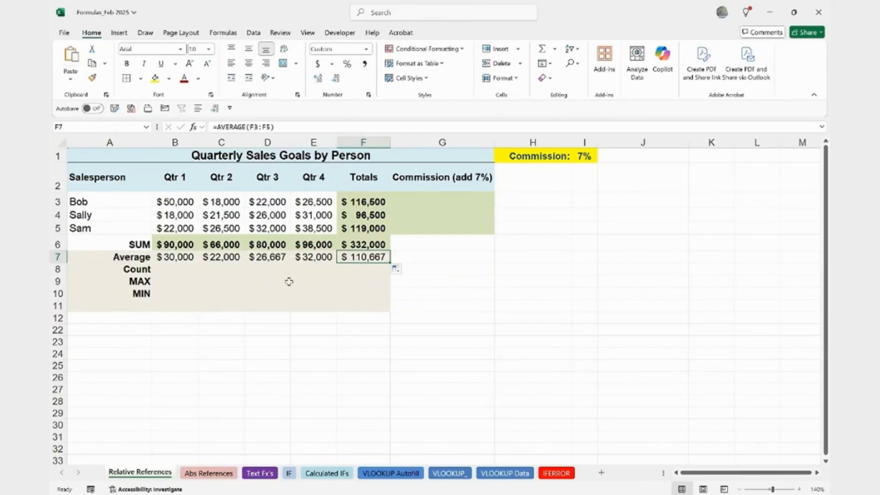
Count the quarterly sales entries in B8 with the COUNT function over B3:E5
{"action": "left_click", "coordinate": [176, 269]}
{"action": "type", "text": "=cou"}
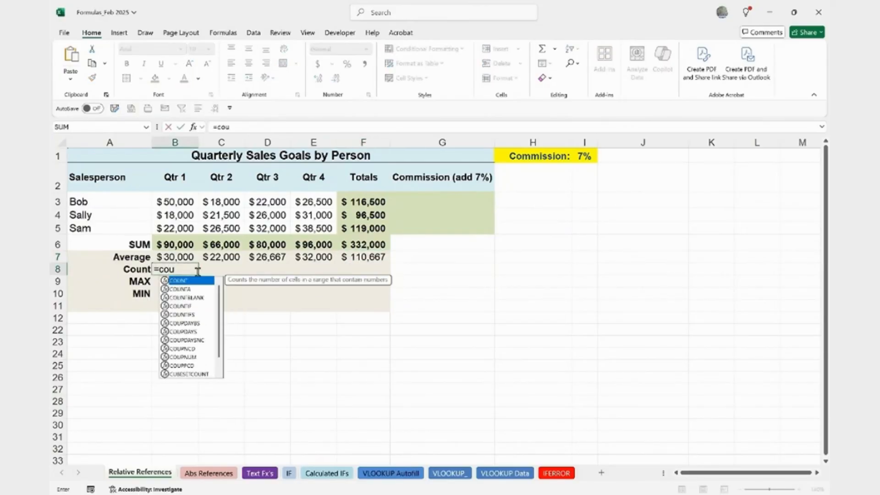
{"action": "key", "text": "Tab"}
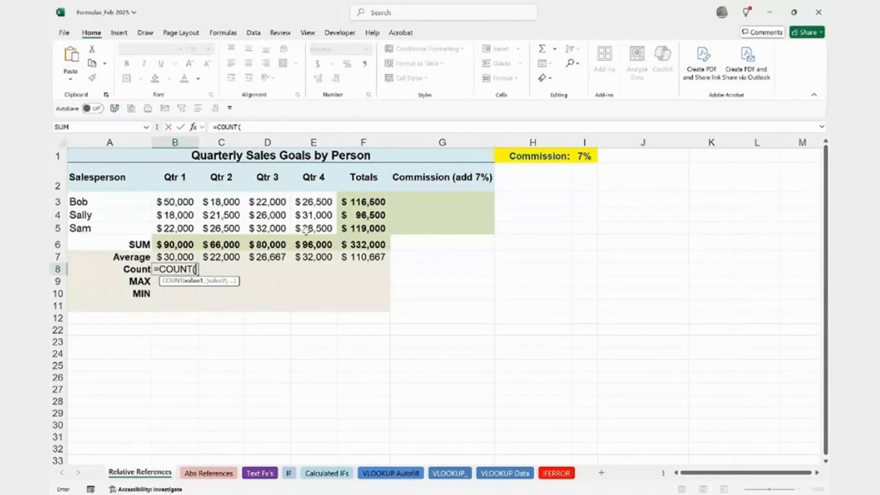
{"action": "left_click_drag", "start_coordinate": [180, 200], "coordinate": [322, 225]}
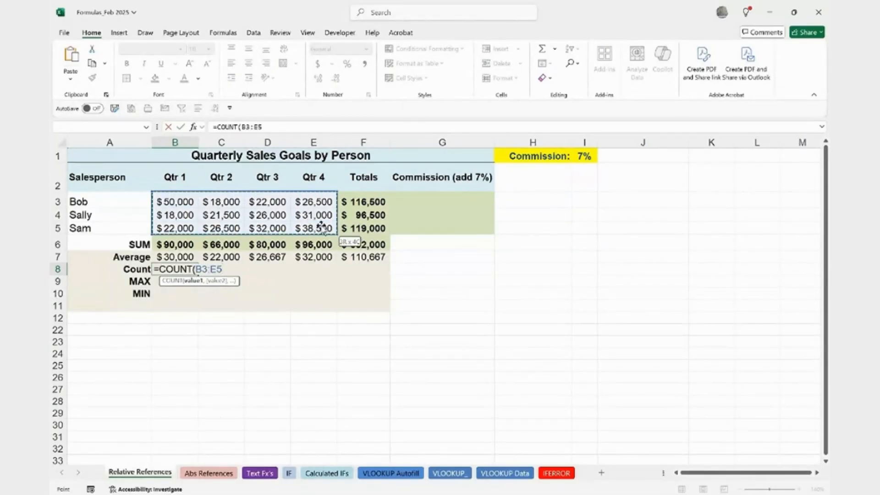
{"action": "key", "text": "Return"}
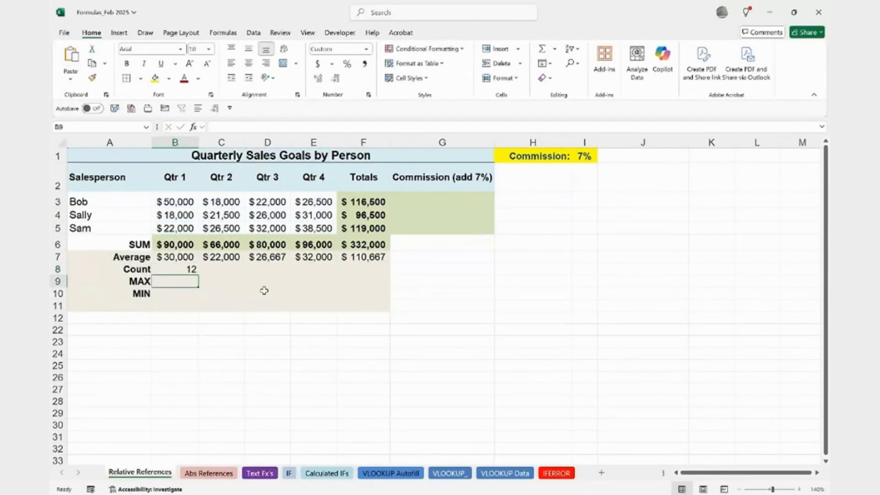
{"action": "left_click", "coordinate": [189, 271]}
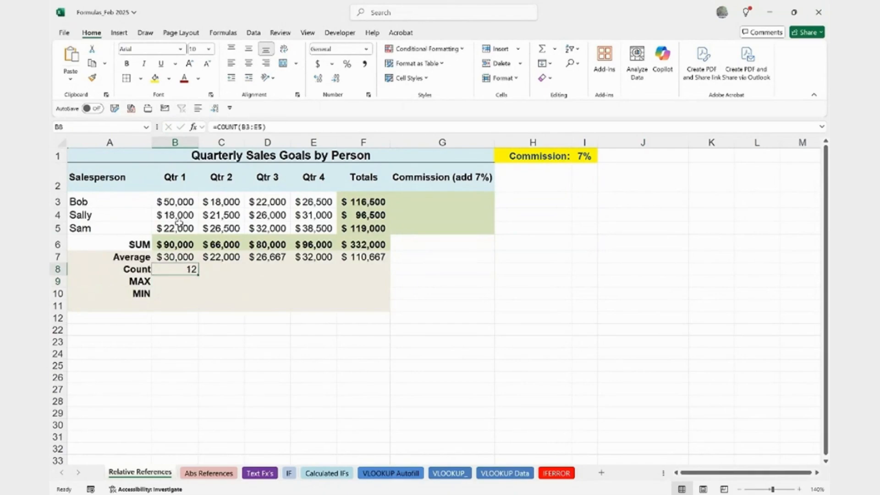
Clear the Qtr 1 figures in B3:B5 to test the count formula, and undo the deletion
{"action": "left_click", "coordinate": [178, 202]}
{"action": "left_click_drag", "start_coordinate": [178, 202], "coordinate": [180, 226]}
{"action": "key", "text": "Delete"}
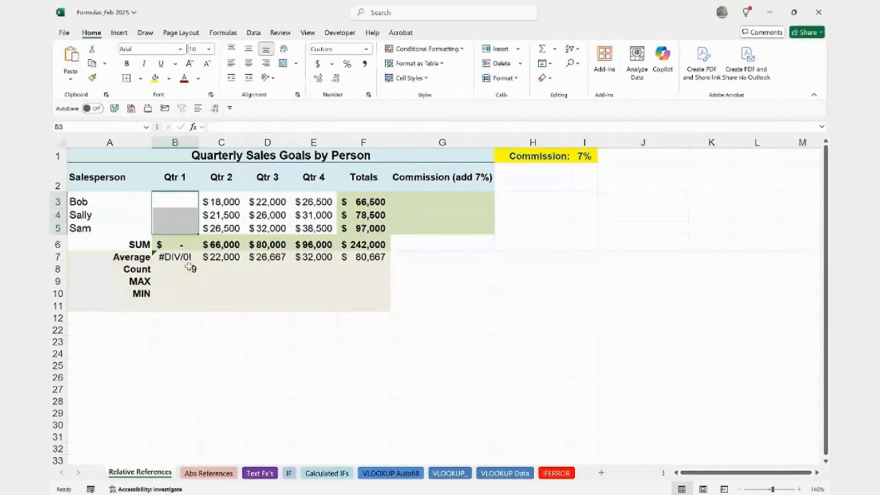
{"action": "key", "text": "ctrl+z"}
{"action": "left_click", "coordinate": [200, 296]}
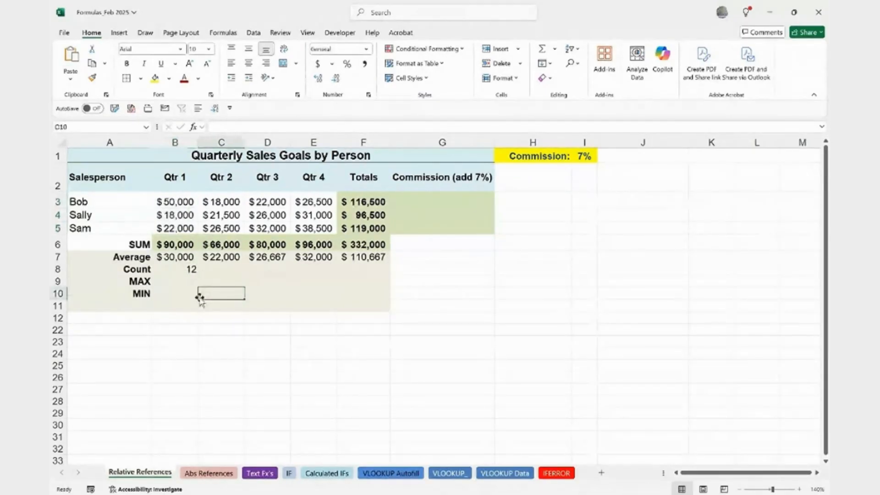
Find the highest quarterly figure in B9 with the MAX function over B3:E5
{"action": "left_click", "coordinate": [175, 281]}
{"action": "type", "text": "="}
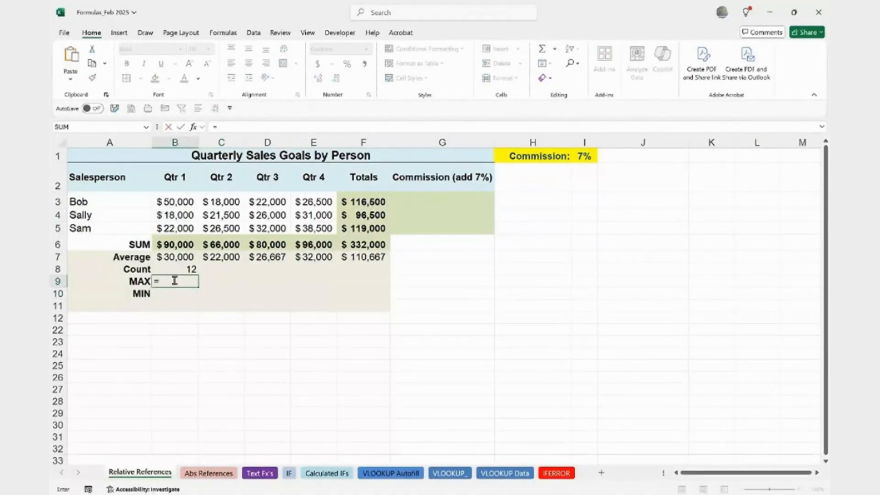
{"action": "type", "text": "max"}
{"action": "key", "text": "Tab"}
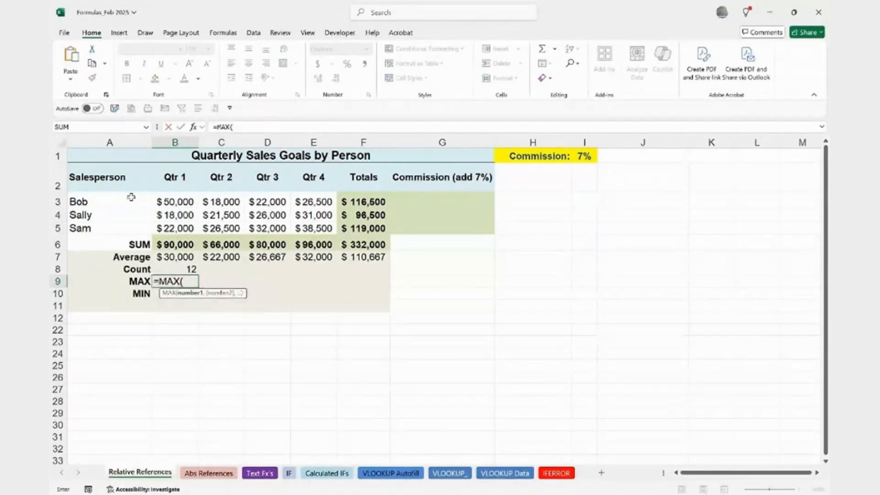
{"action": "left_click_drag", "start_coordinate": [167, 203], "coordinate": [313, 231]}
{"action": "key", "text": "Return"}
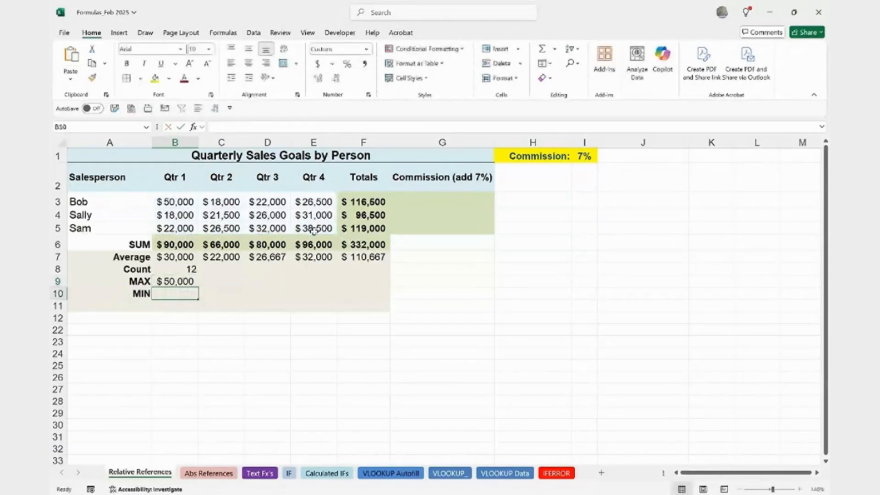
Find the lowest quarterly figure in B10 with the MIN function over B3:E5
{"action": "type", "text": "="}
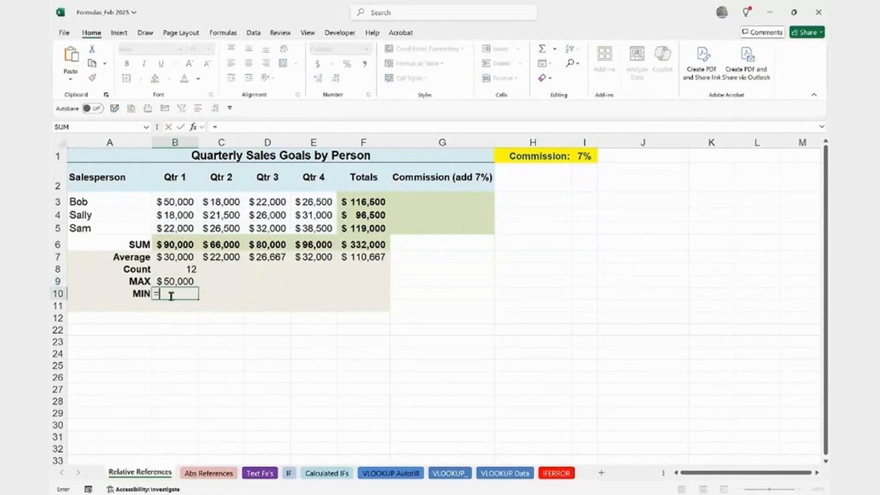
{"action": "type", "text": "min"}
{"action": "key", "text": "Tab"}
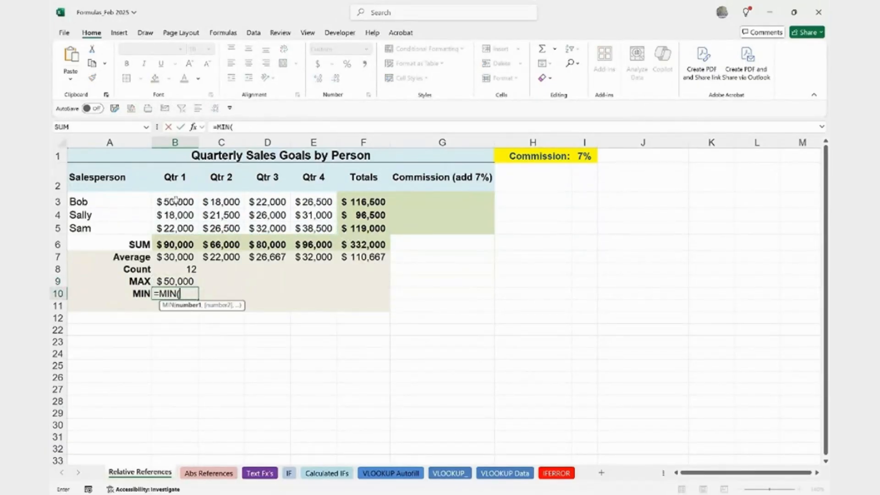
{"action": "left_click_drag", "start_coordinate": [176, 200], "coordinate": [314, 229]}
{"action": "key", "text": "Return"}
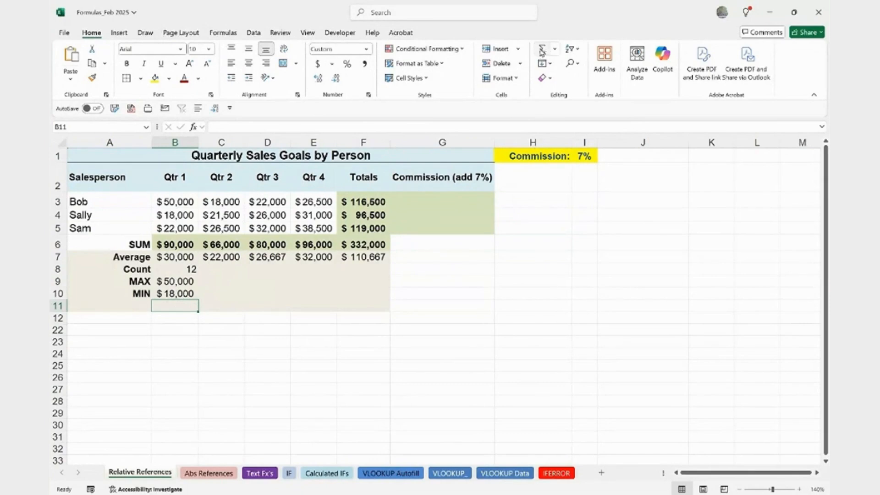
{"action": "left_click", "coordinate": [556, 49]}
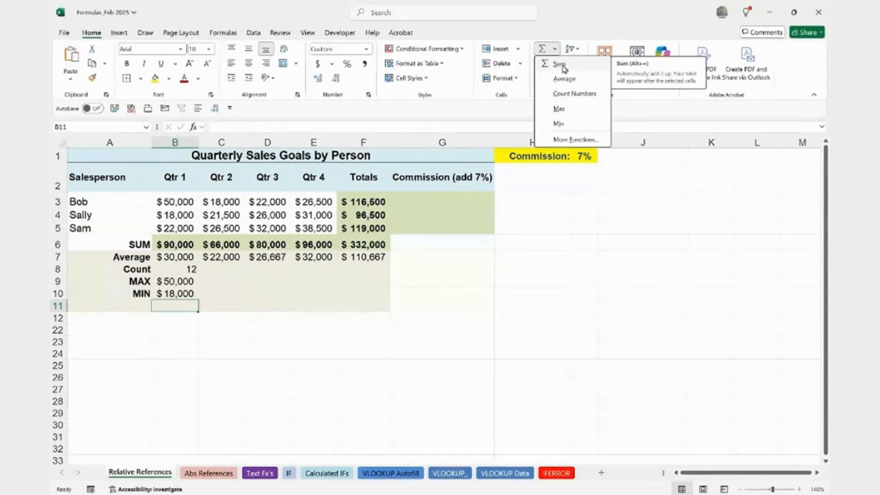
{"action": "left_click", "coordinate": [188, 311]}
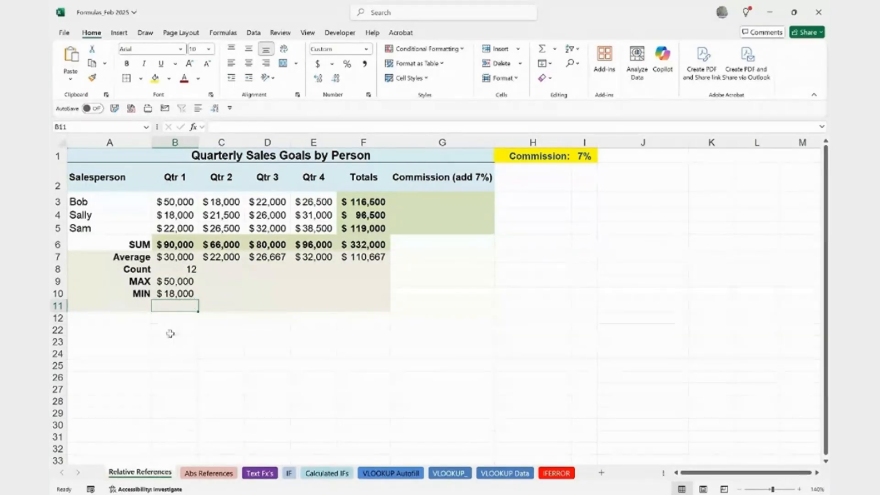
{"action": "left_click", "coordinate": [173, 341]}
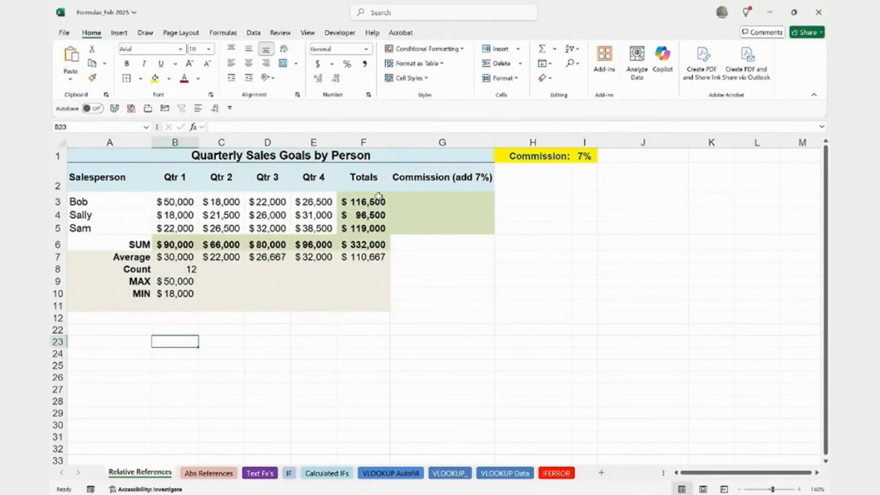
Try a plain reference to the F3 total in commission cell G3, and clear the cell again
{"action": "left_click", "coordinate": [415, 199]}
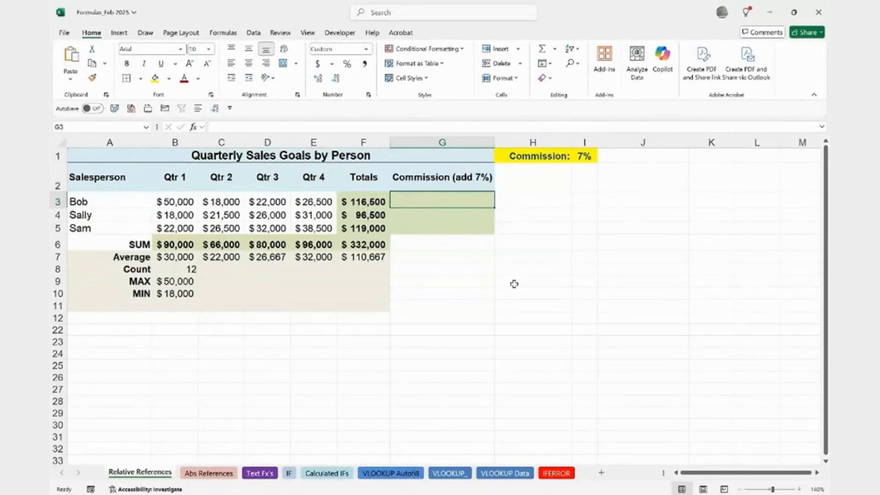
{"action": "type", "text": "="}
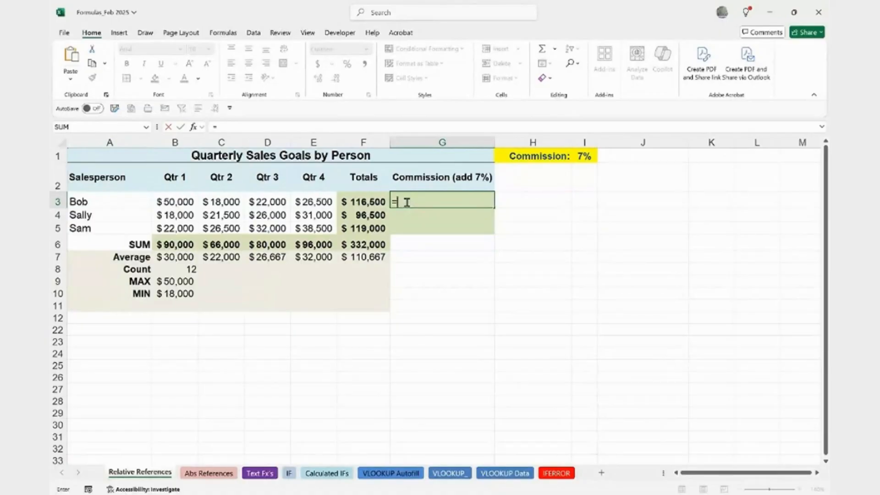
{"action": "left_click", "coordinate": [360, 201]}
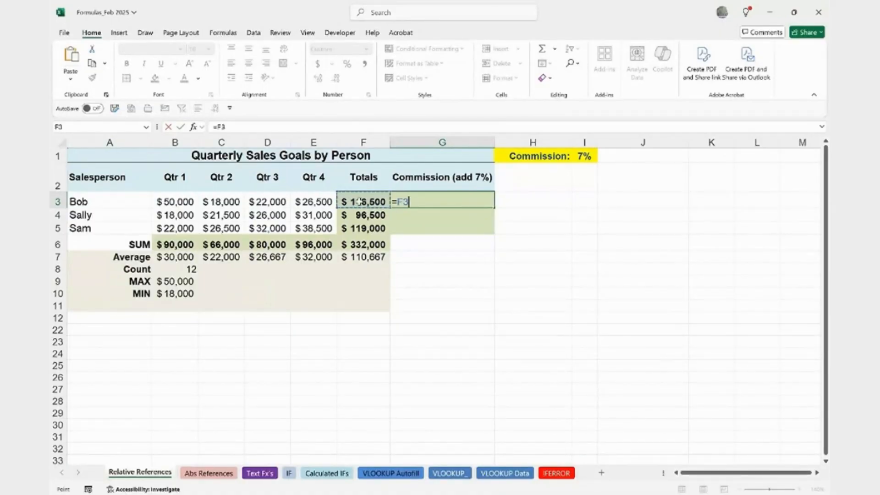
{"action": "key", "text": "Return"}
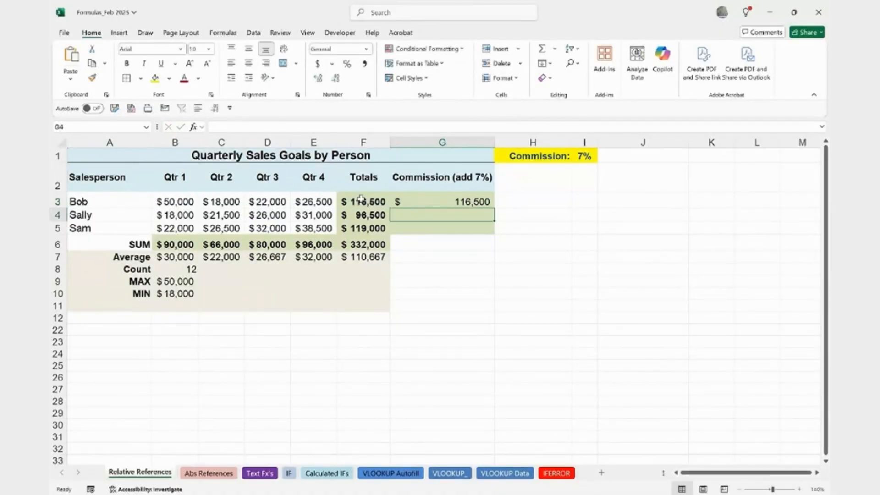
{"action": "left_click", "coordinate": [423, 200]}
{"action": "key", "text": "Delete"}
{"action": "type", "text": "="}
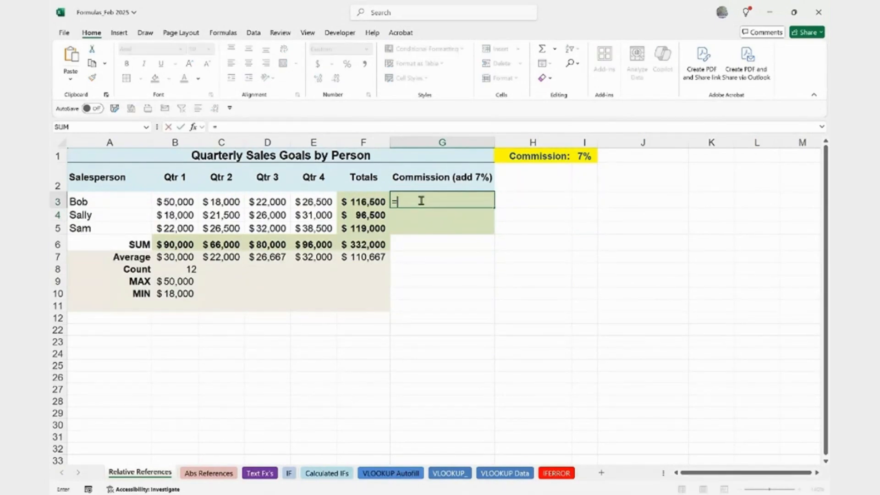
{"action": "left_click", "coordinate": [365, 201]}
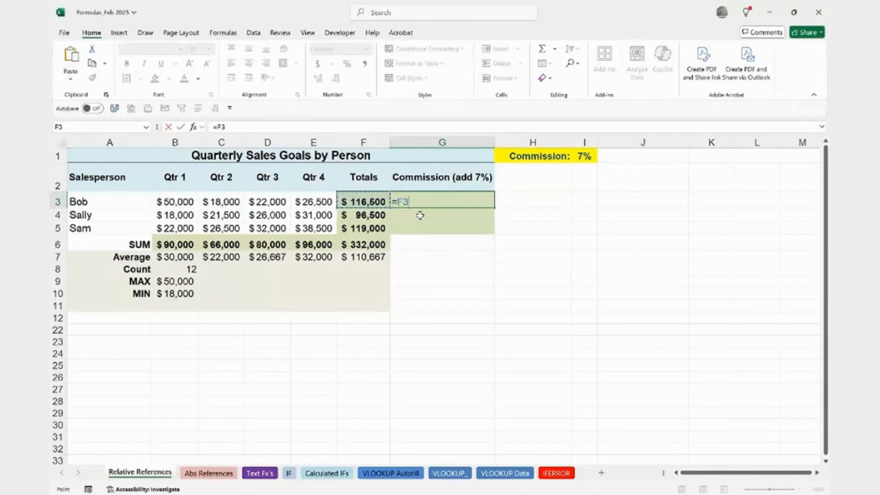
{"action": "key", "text": "Return"}
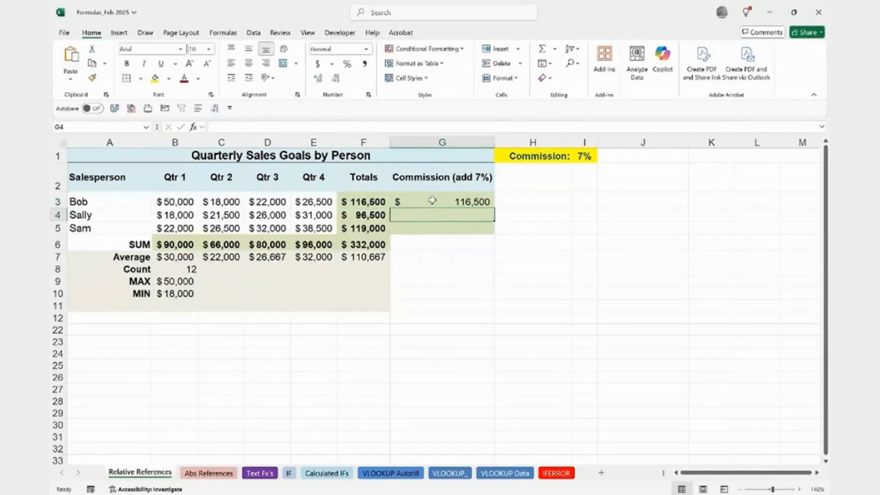
{"action": "left_click", "coordinate": [431, 199]}
{"action": "key", "text": "Delete"}
Calculate the 7% commission in G3 by multiplying the F3 total by .07
{"action": "type", "text": "="}
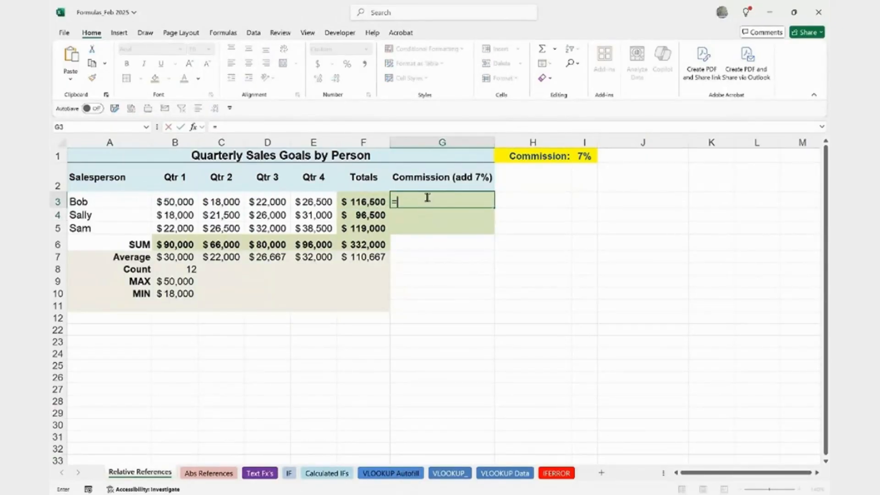
{"action": "left_click", "coordinate": [349, 202]}
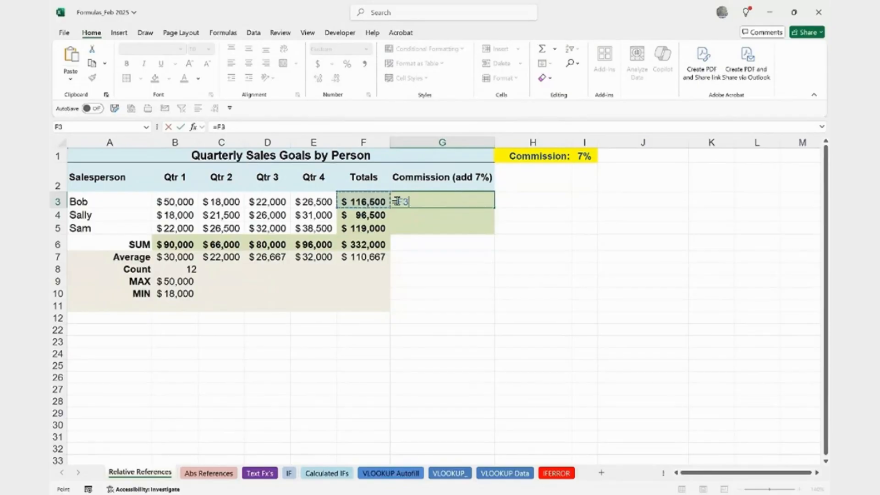
{"action": "type", "text": "+"}
{"action": "key", "text": "BackSpace"}
{"action": "type", "text": "*.07"}
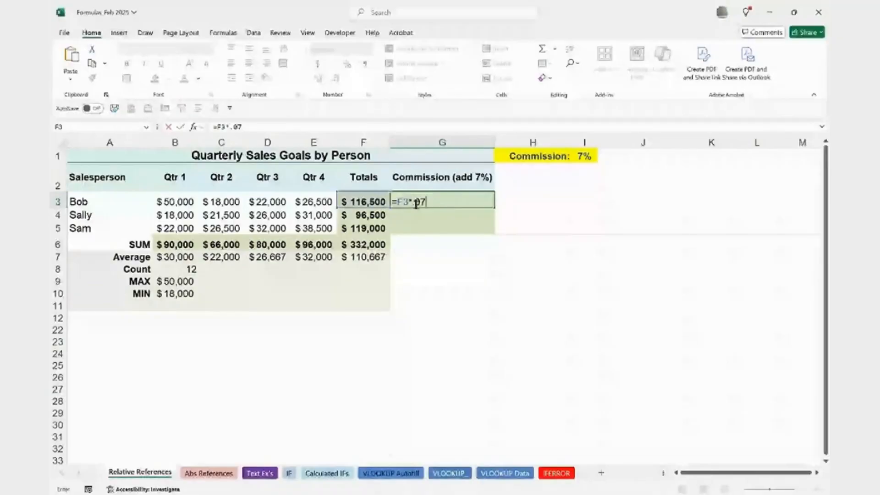
{"action": "key", "text": "Return"}
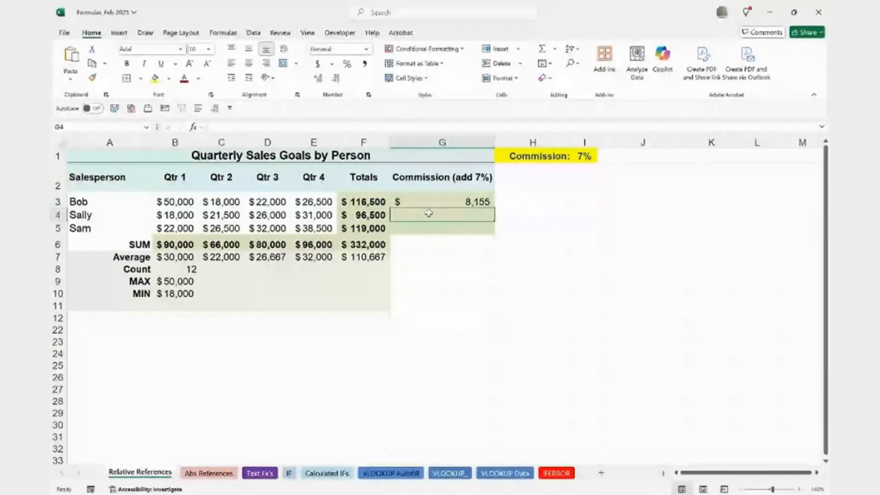
Inspect the commission formula in G3, checking its cell reference and multiplier without editing it
{"action": "left_click", "coordinate": [449, 201]}
{"action": "double_click", "coordinate": [449, 202]}
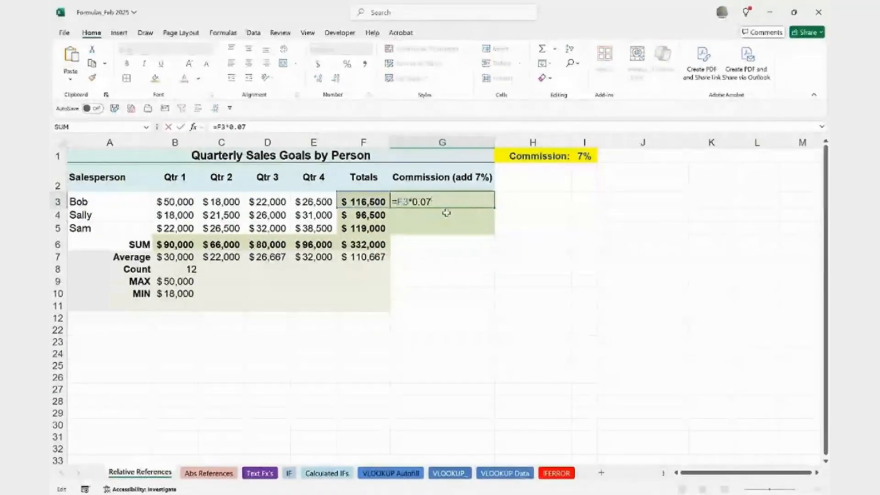
{"action": "key", "text": "Return"}
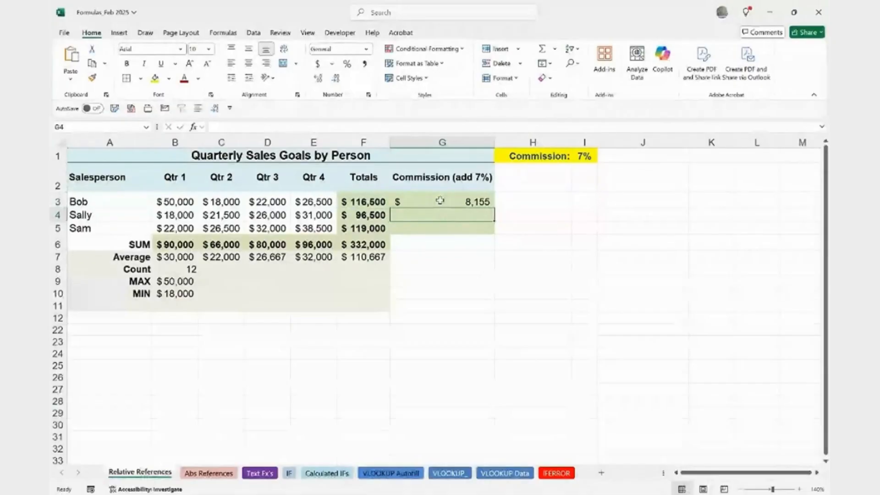
{"action": "double_click", "coordinate": [440, 200]}
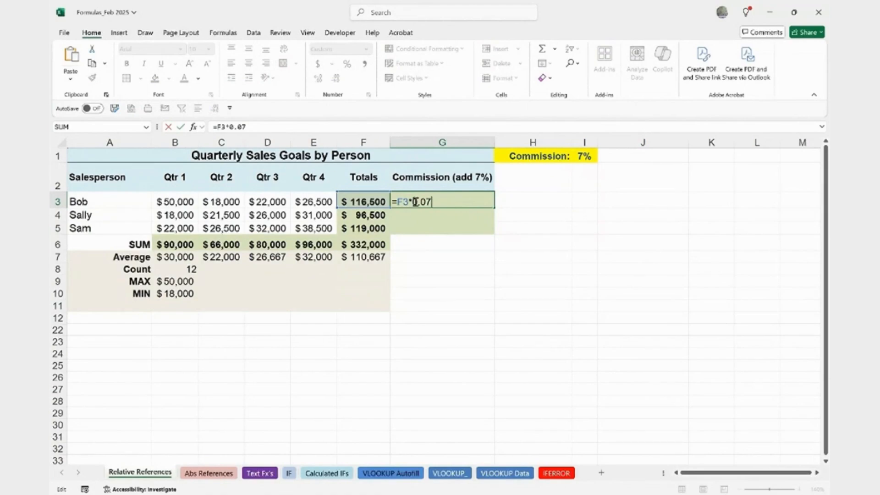
{"action": "key", "text": "ctrl+Return"}
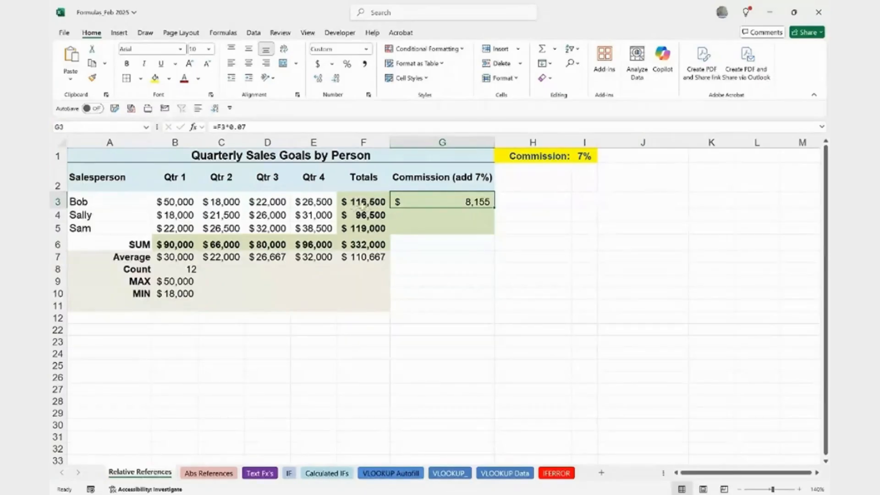
Change the multiplier in the G3 commission formula to 1.07 so the 7% is added to the F3 total
{"action": "double_click", "coordinate": [436, 199]}
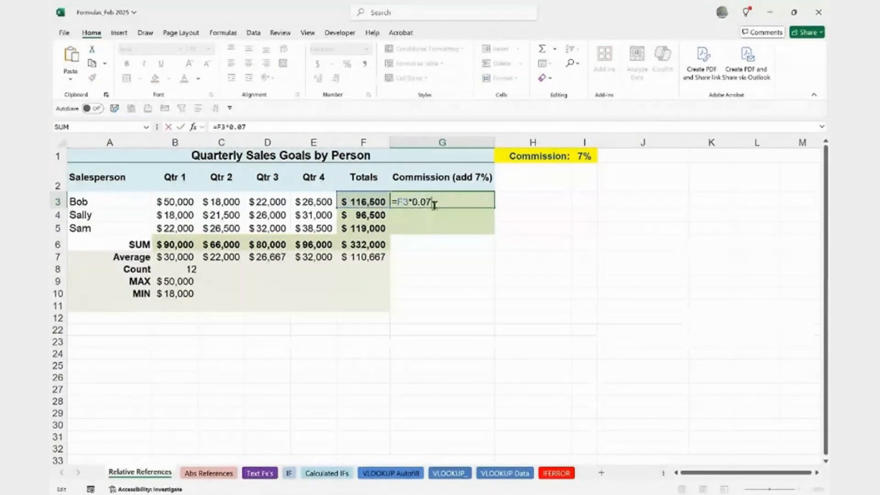
{"action": "left_click", "coordinate": [417, 201]}
{"action": "key", "text": "BackSpace"}
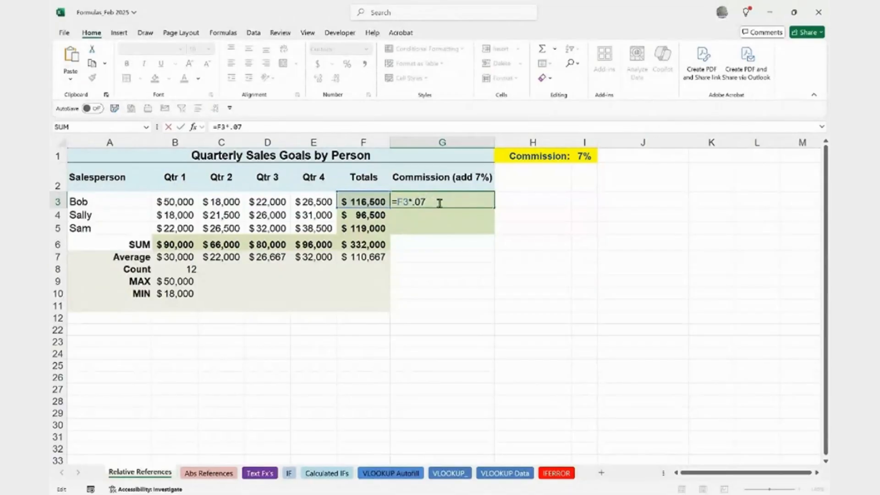
{"action": "type", "text": "1"}
{"action": "mouse_move", "coordinate": [417, 193]}
{"action": "left_mouse_down"}
{"action": "mouse_move", "coordinate": [401, 171]}
{"action": "mouse_move", "coordinate": [362, 187]}
{"action": "mouse_move", "coordinate": [369, 192]}
{"action": "left_mouse_up"}
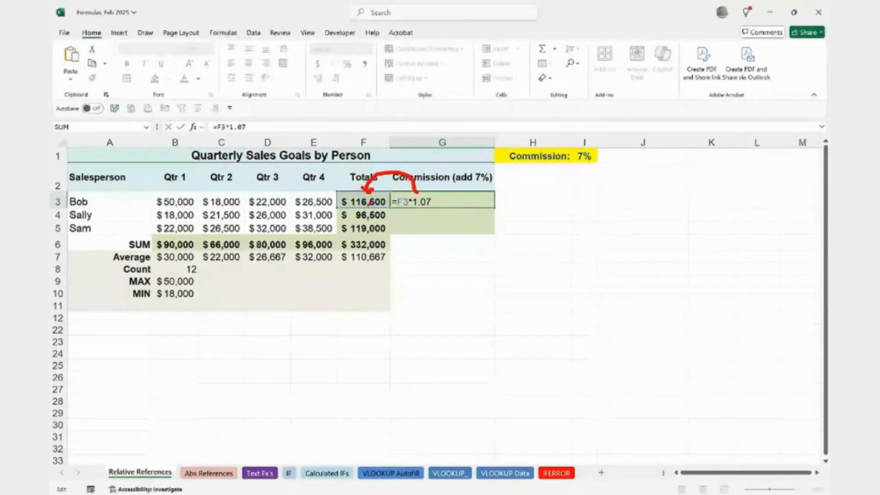
{"action": "key", "text": "Escape"}
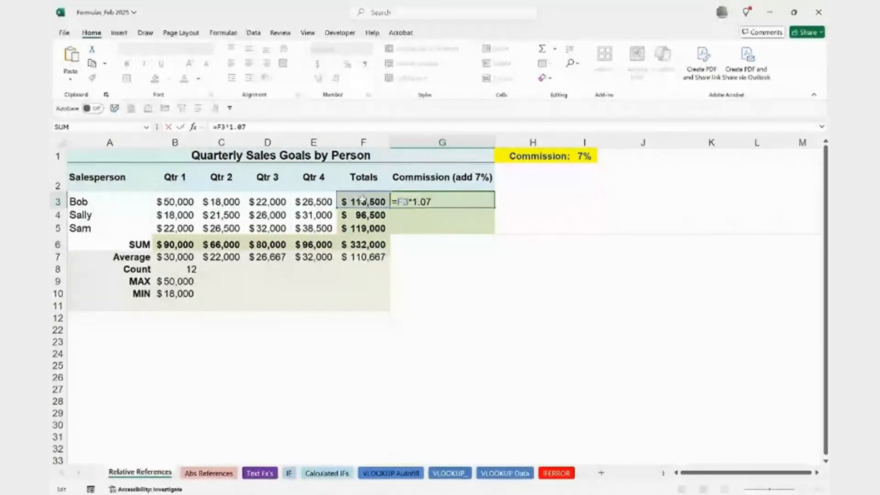
{"action": "key", "text": "Return"}
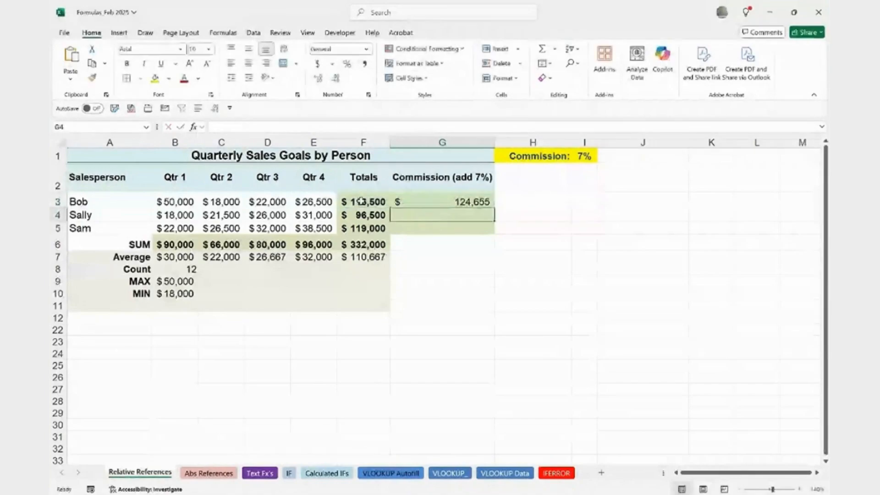
Fill the G3 commission formula down through G5 and check the copied formula in G4
{"action": "left_click", "coordinate": [447, 202]}
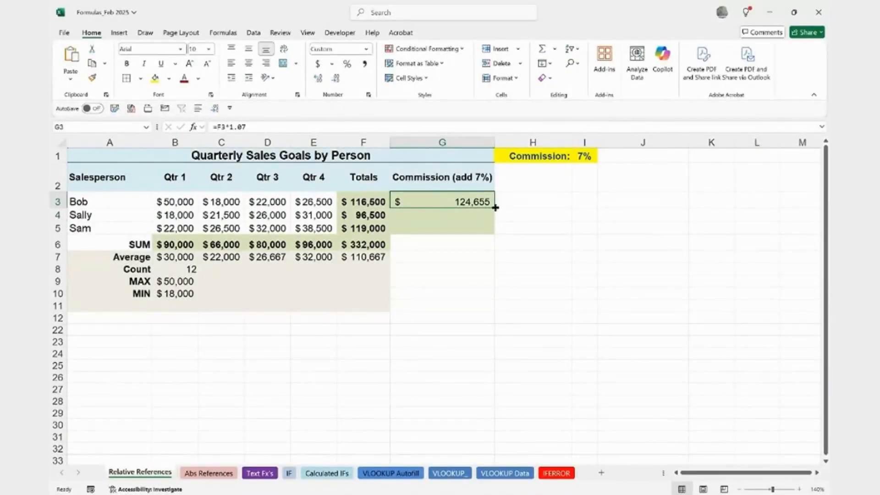
{"action": "left_click_drag", "start_coordinate": [495, 207], "coordinate": [495, 233]}
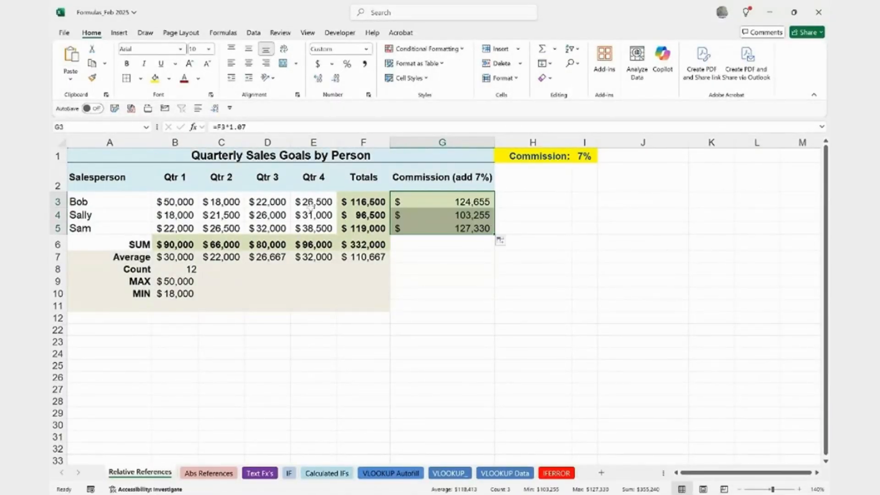
{"action": "left_click", "coordinate": [466, 212]}
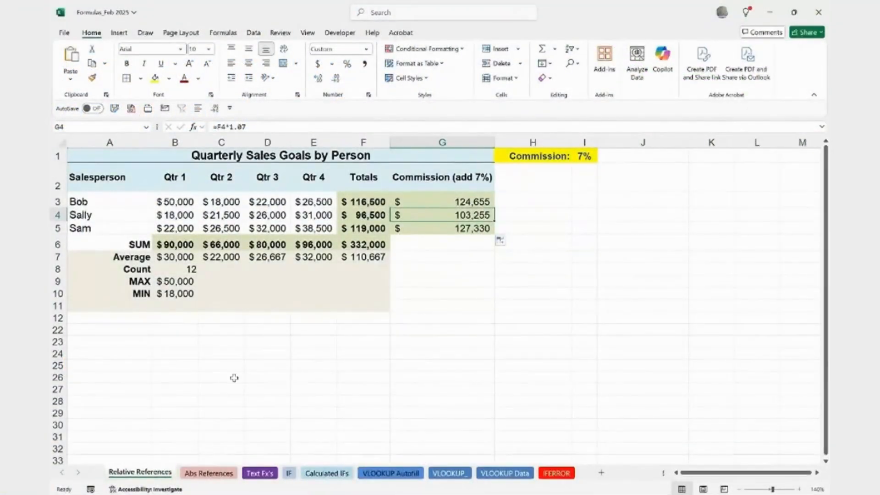
On the Abs References sheet, convert the airport dinner cost to dollars in C5 with the formula =B5*C2
{"action": "left_click", "coordinate": [218, 476]}
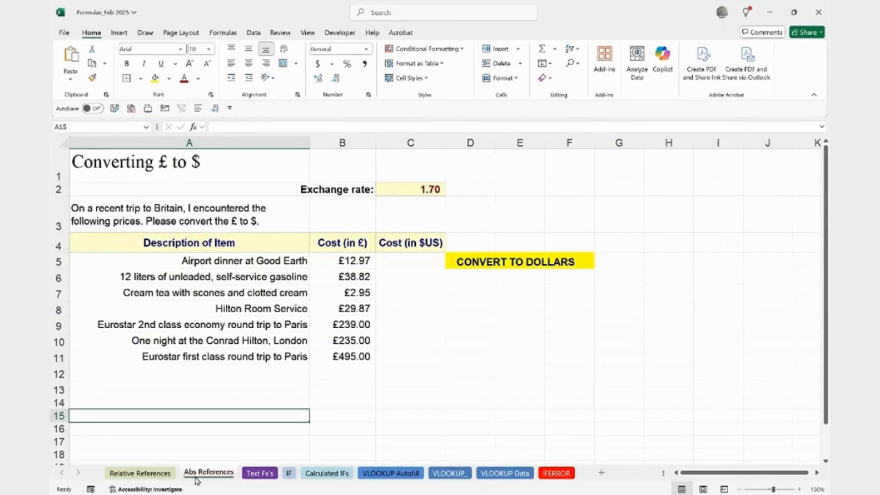
{"action": "left_click", "coordinate": [407, 264]}
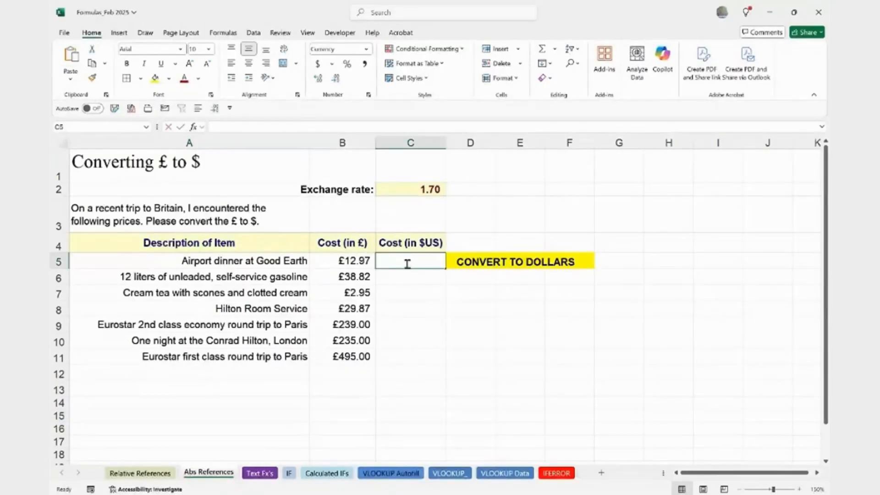
{"action": "type", "text": "="}
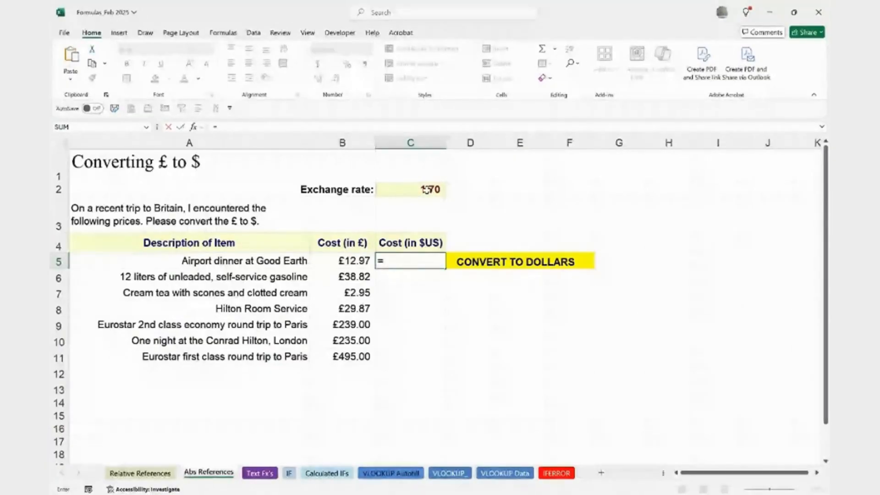
{"action": "left_click", "coordinate": [346, 262]}
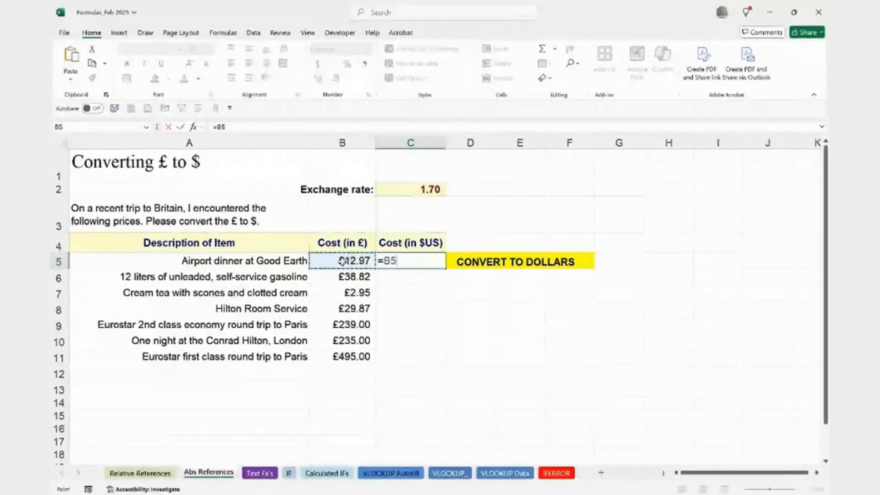
{"action": "type", "text": "*"}
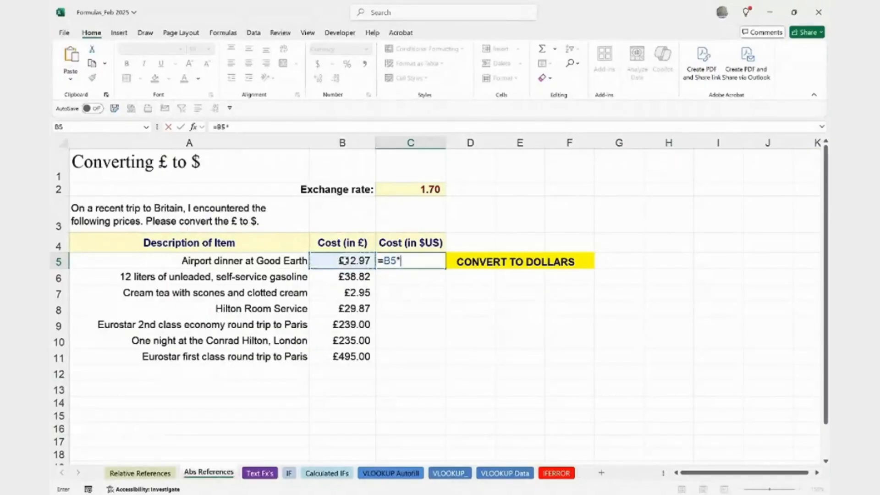
{"action": "left_click", "coordinate": [417, 189]}
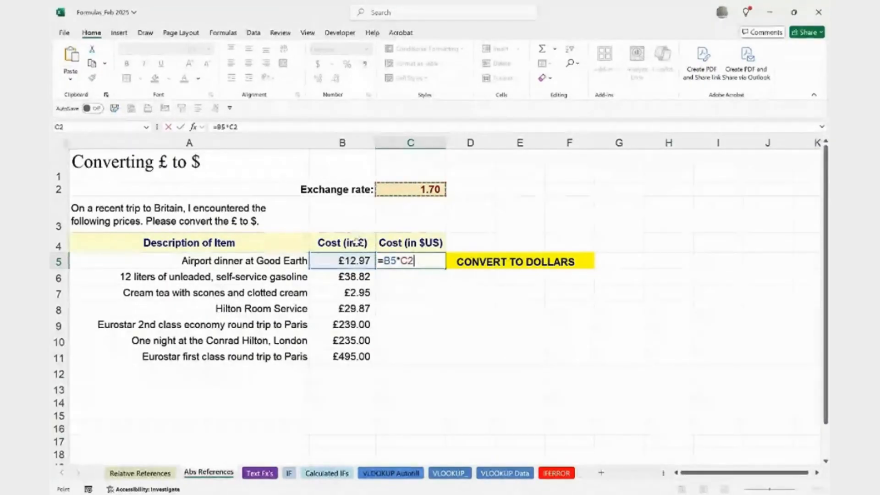
{"action": "key", "text": "Return"}
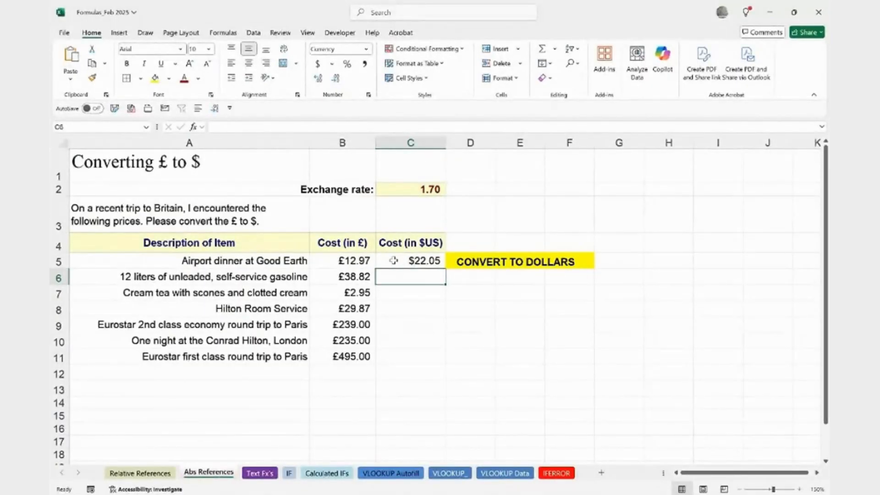
Try filling the relative-reference formula in C5 down through C11
{"action": "left_click", "coordinate": [403, 261]}
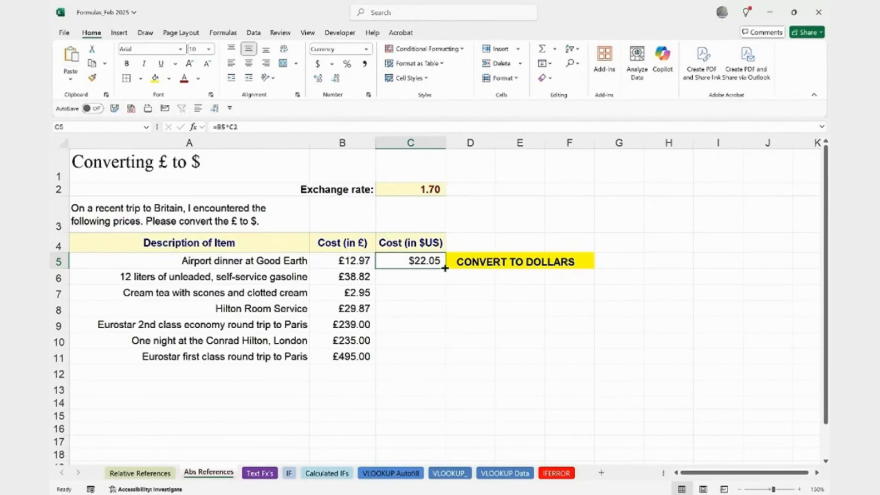
{"action": "left_click_drag", "start_coordinate": [444, 268], "coordinate": [440, 358]}
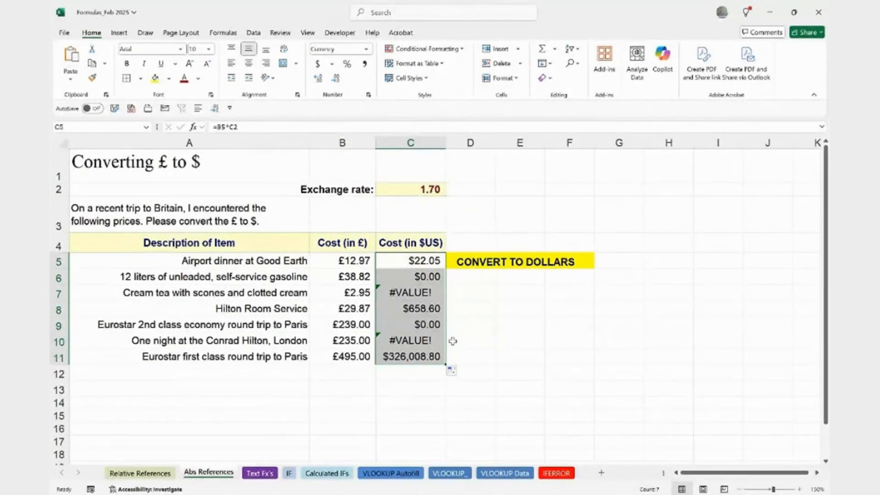
Examine the formulas in C5 through C8 to see which cells each copy references
{"action": "double_click", "coordinate": [403, 261]}
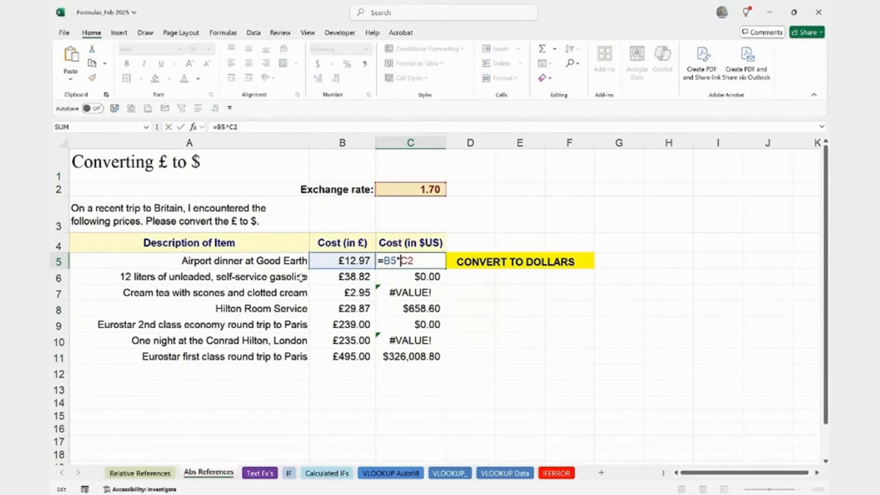
{"action": "key", "text": "Escape"}
{"action": "double_click", "coordinate": [413, 277]}
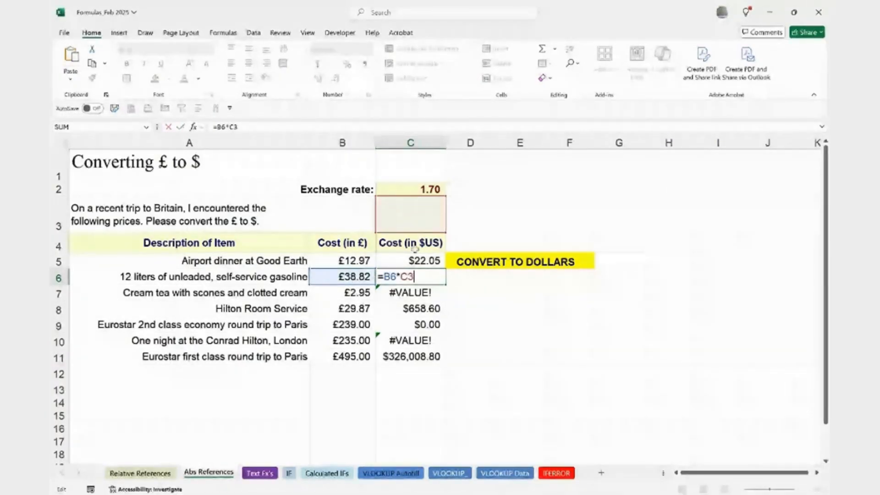
{"action": "key", "text": "ctrl+Return"}
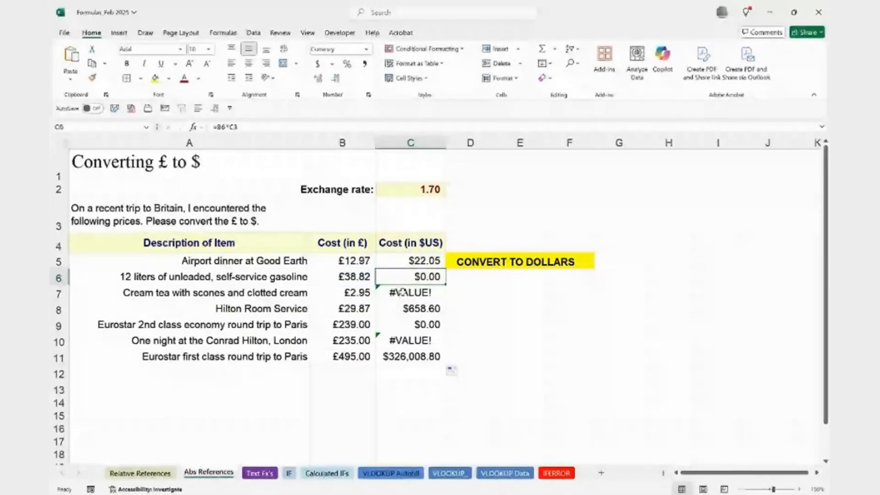
{"action": "double_click", "coordinate": [381, 296]}
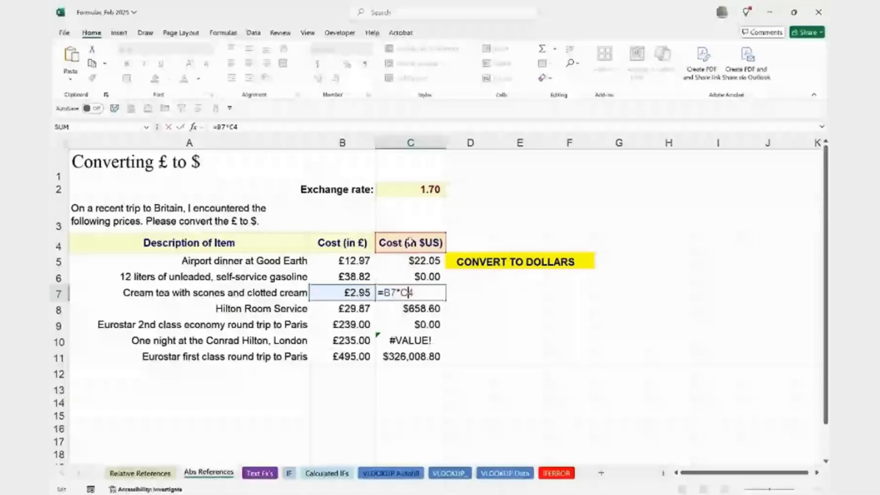
{"action": "key", "text": "Return"}
{"action": "key", "text": "F2"}
{"action": "key", "text": "ctrl+Return"}
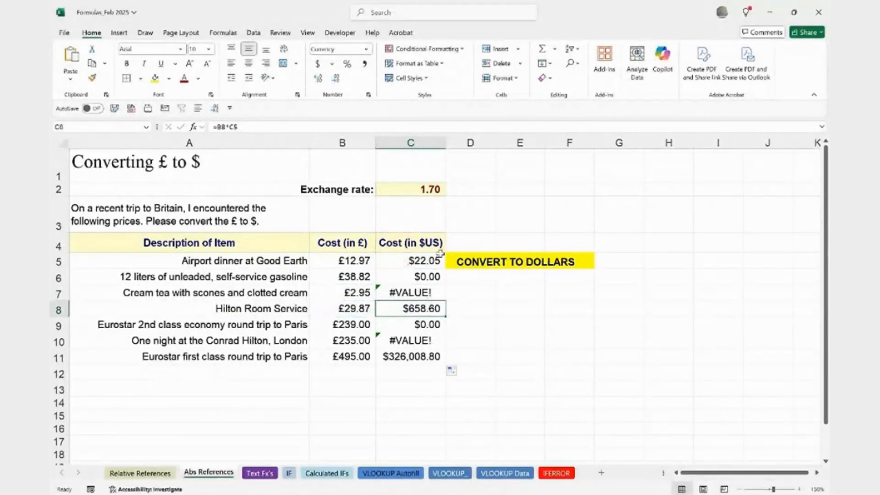
Recheck the C5 conversion formula and clear the copied formulas from C6:C11
{"action": "double_click", "coordinate": [428, 260]}
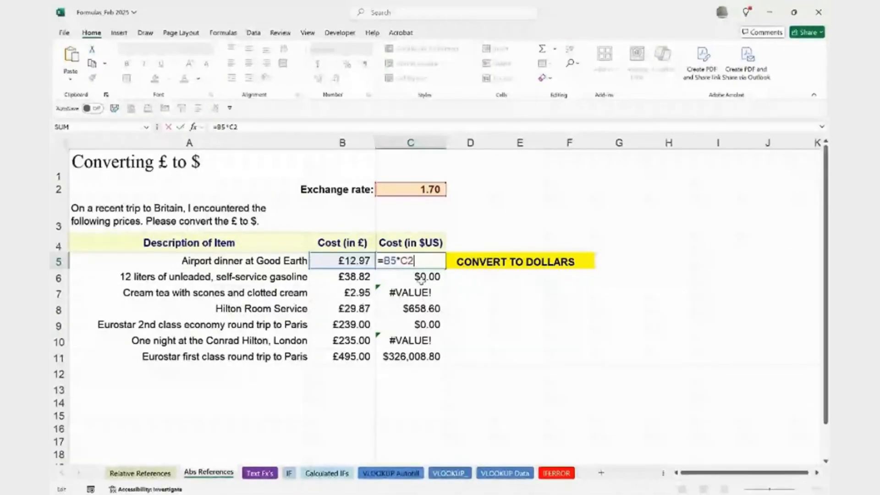
{"action": "key", "text": "Return"}
{"action": "left_click_drag", "start_coordinate": [421, 280], "coordinate": [415, 350]}
{"action": "key", "text": "Delete"}
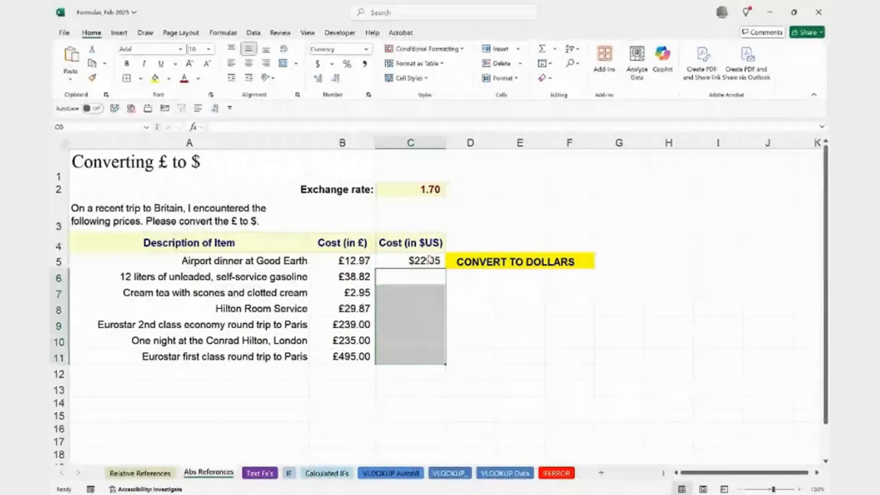
Make the exchange-rate reference in the C5 formula absolute, giving =B5*$C$2
{"action": "double_click", "coordinate": [402, 262]}
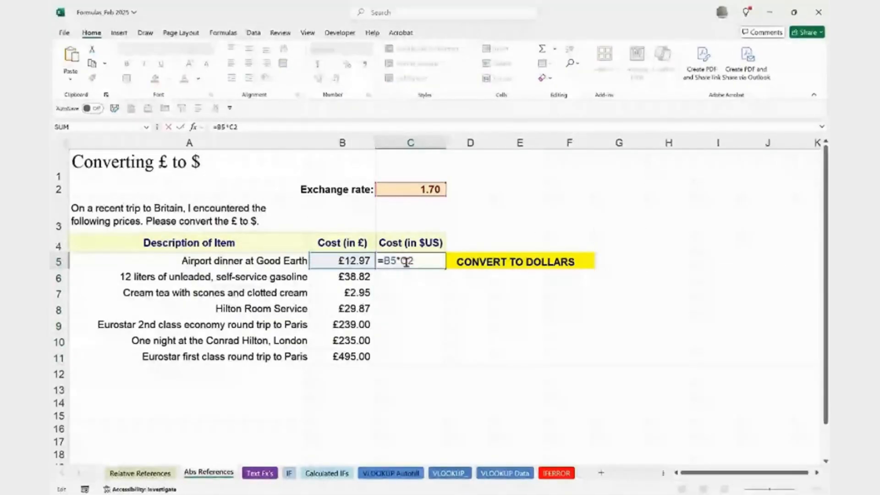
{"action": "double_click", "coordinate": [406, 261]}
{"action": "key", "text": "F4"}
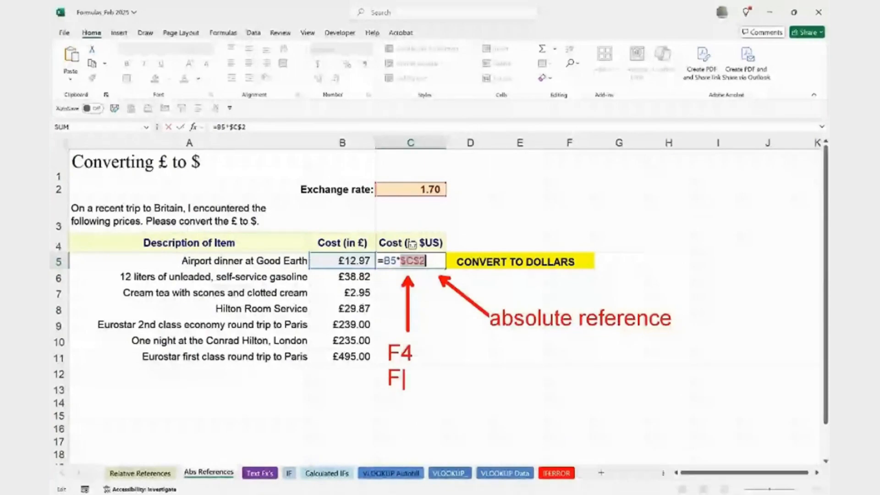
{"action": "type", "text": "n F4"}
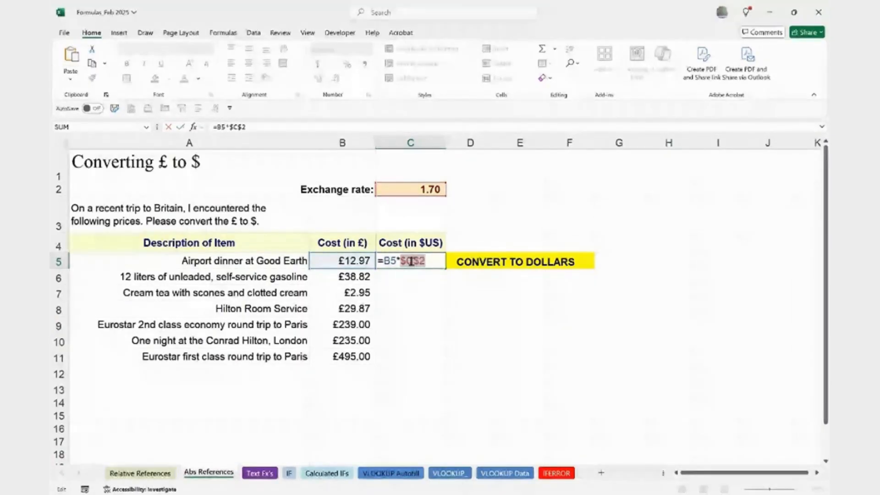
Cycle the exchange-rate reference in C5 through its mixed and relative forms, and commit the formula with absolute $C$2
{"action": "key", "text": "F4"}
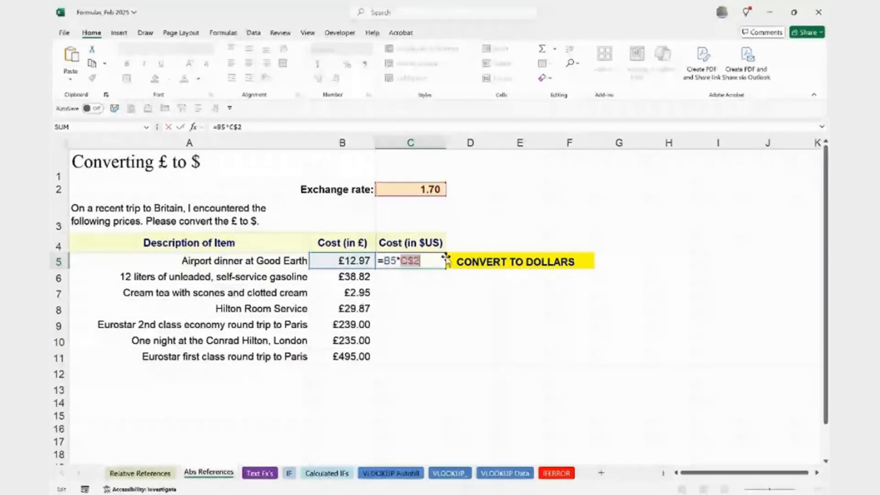
{"action": "key", "text": "F4"}
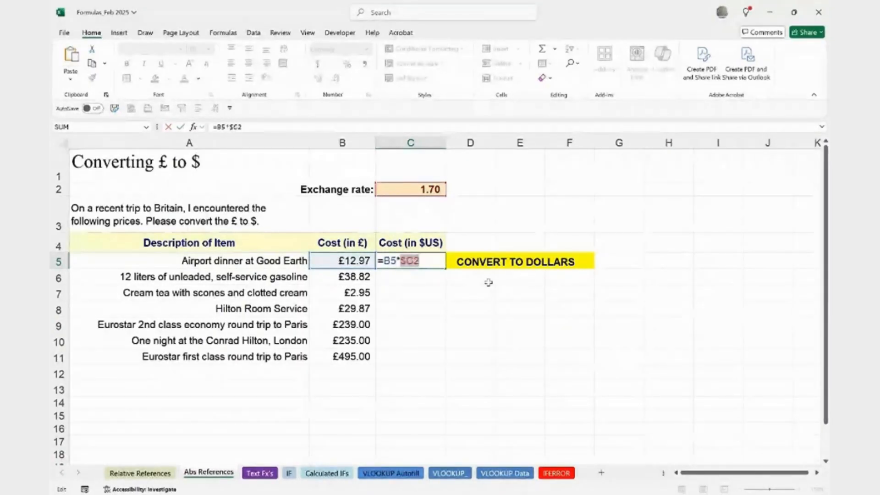
{"action": "key", "text": "F4"}
{"action": "key", "text": "F4"}
{"action": "key", "text": "F4"}
{"action": "key", "text": "F4"}
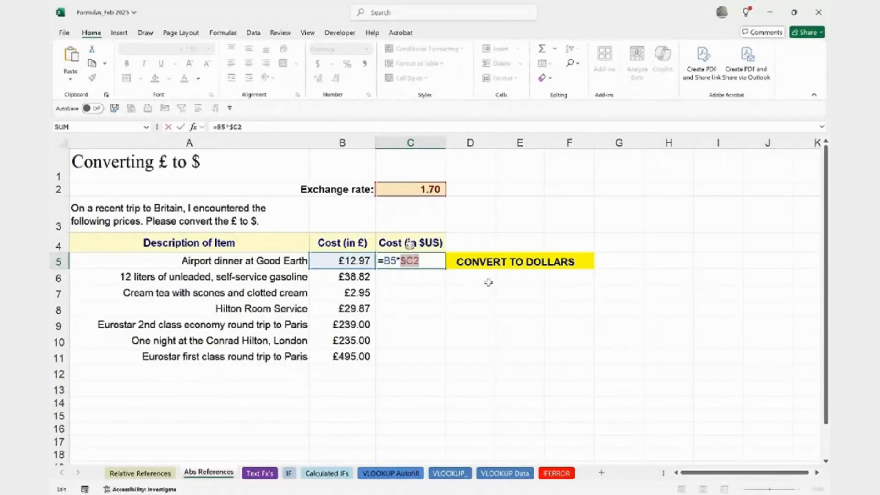
{"action": "key", "text": "Return"}
{"action": "double_click", "coordinate": [420, 262]}
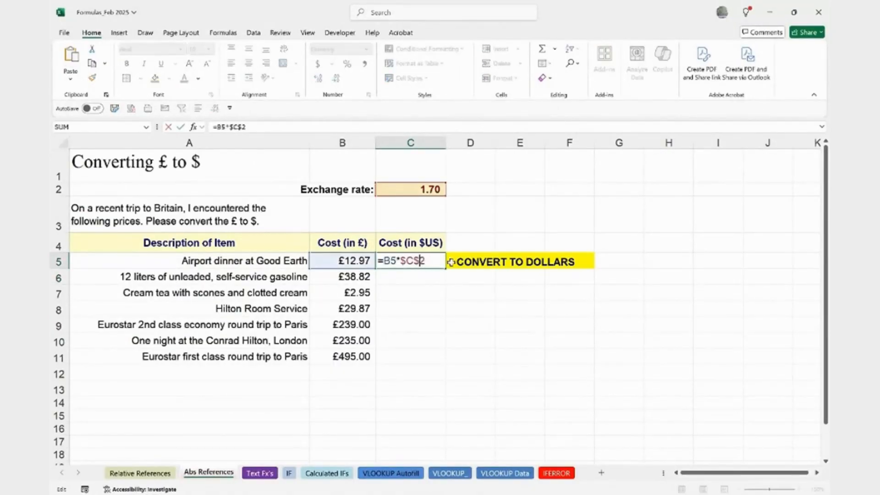
{"action": "key", "text": "Return"}
Fill the absolute-reference formula in C5 down through C11 and check the copy in C10
{"action": "left_click", "coordinate": [420, 262]}
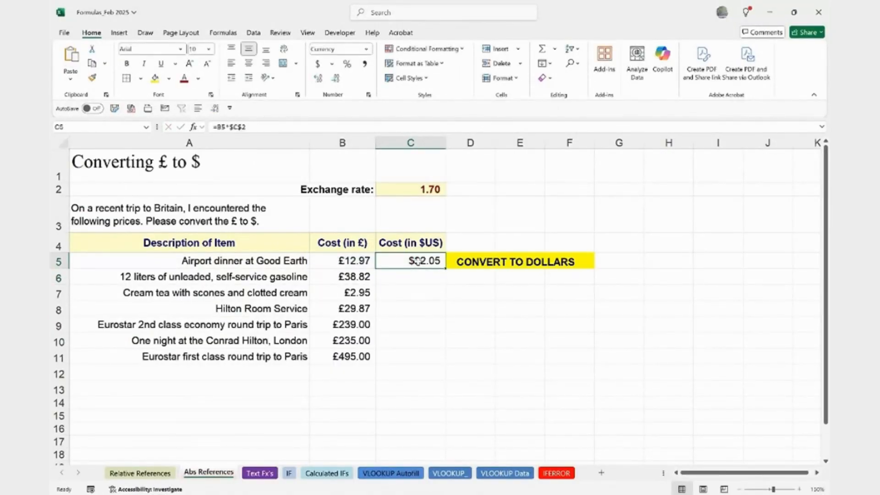
{"action": "left_click_drag", "start_coordinate": [445, 269], "coordinate": [447, 362]}
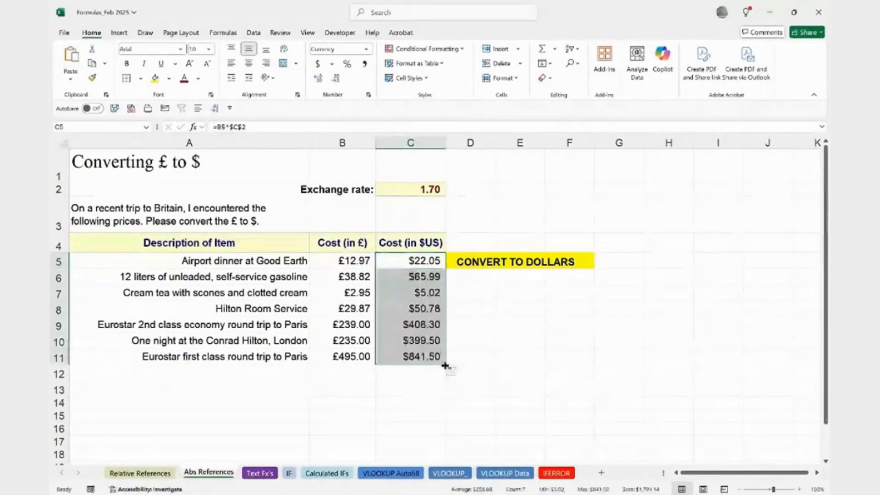
{"action": "left_click", "coordinate": [410, 338]}
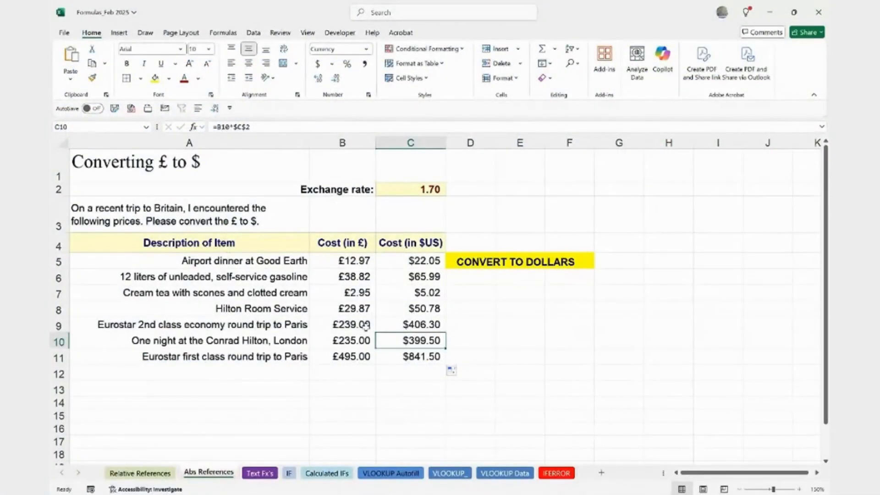
Open the Text Fx's sheet and examine the UPPER formula in B2
{"action": "left_click", "coordinate": [249, 474]}
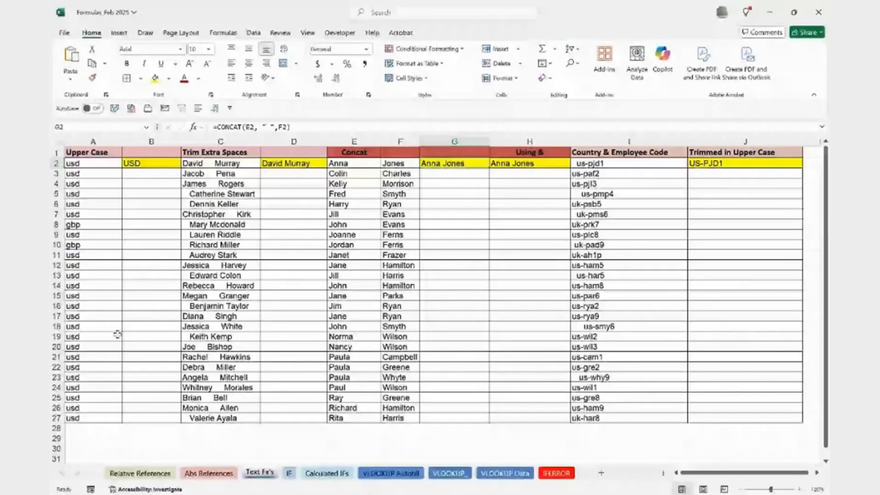
{"action": "left_click", "coordinate": [151, 163]}
{"action": "double_click", "coordinate": [153, 165]}
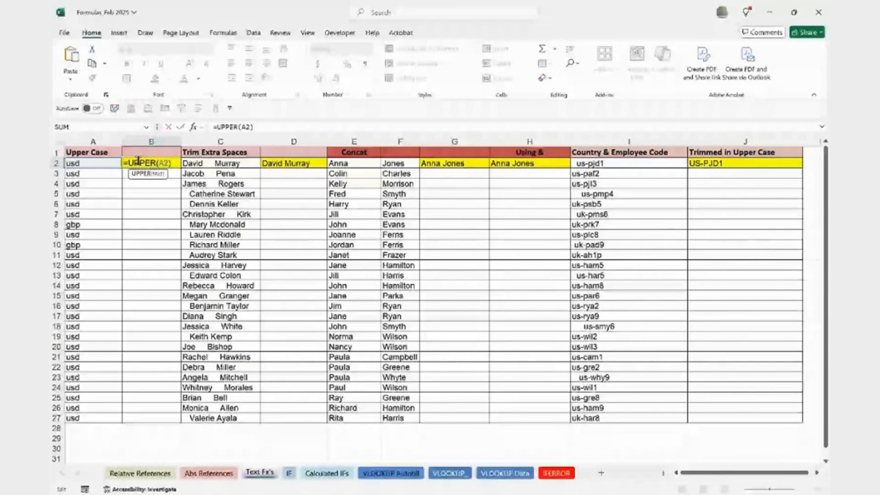
{"action": "key", "text": "ctrl+Return"}
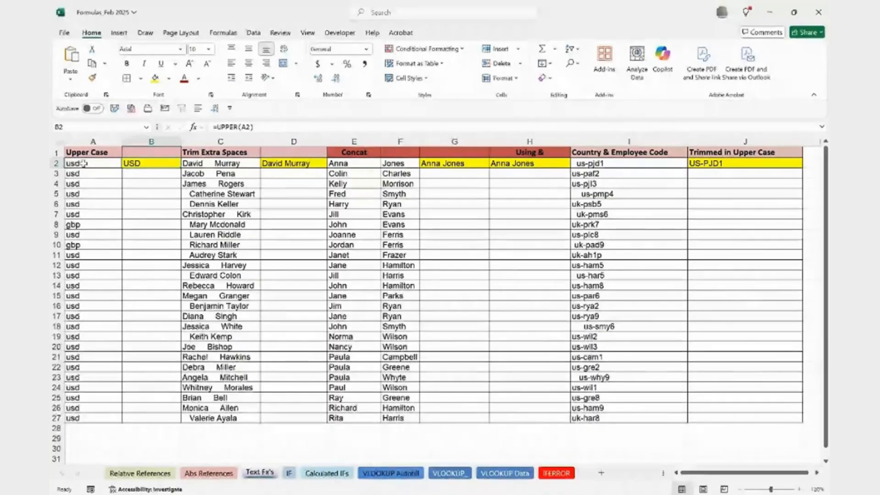
Convert the currency code in A3 to upper case by entering =UPPER(A3) in B3
{"action": "left_click", "coordinate": [136, 175]}
{"action": "type", "text": "=up"}
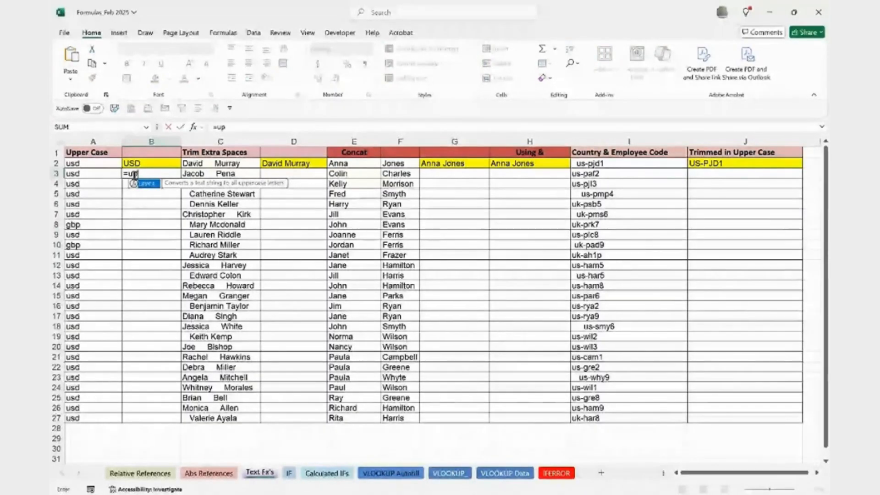
{"action": "key", "text": "Tab"}
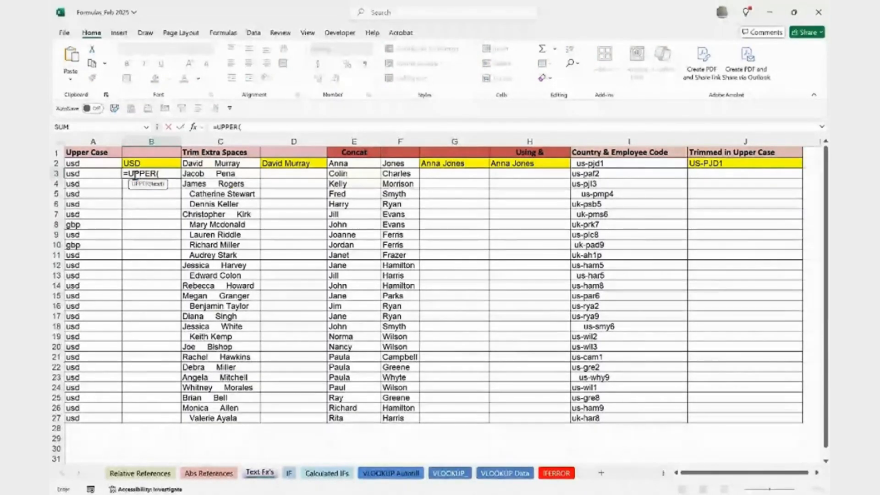
{"action": "left_click", "coordinate": [87, 173]}
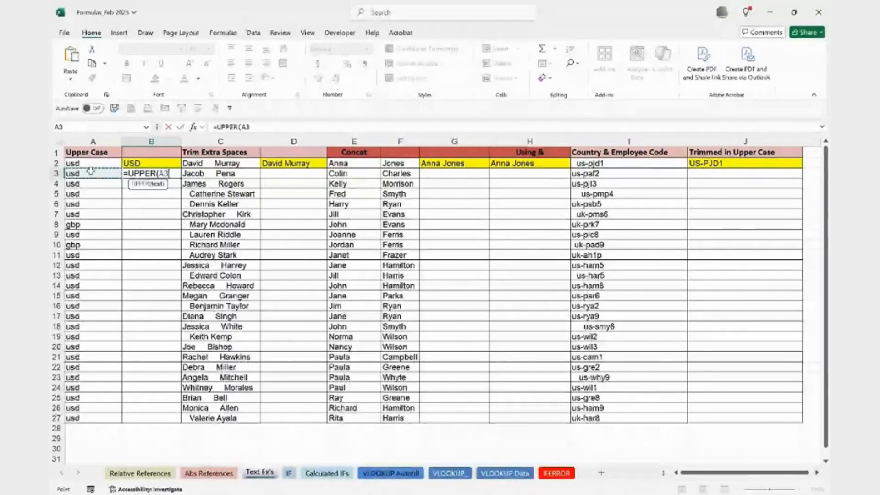
{"action": "key", "text": "Return"}
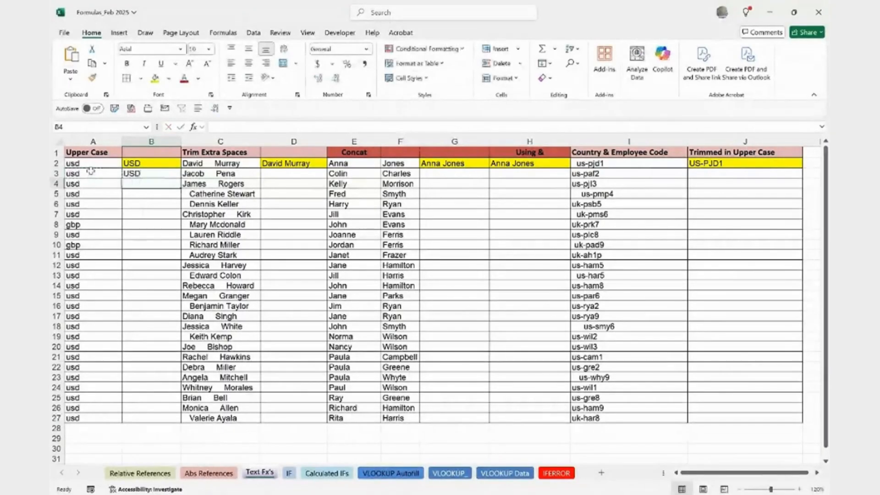
{"action": "left_click", "coordinate": [138, 174]}
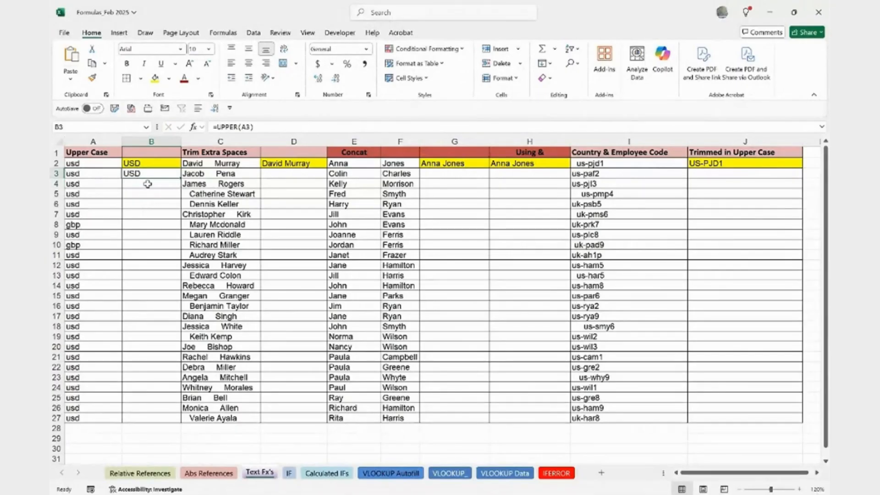
Convert the currency code in A4 to proper case by entering =PROPER(A4) in B4
{"action": "left_click", "coordinate": [148, 184]}
{"action": "type", "text": "=p"}
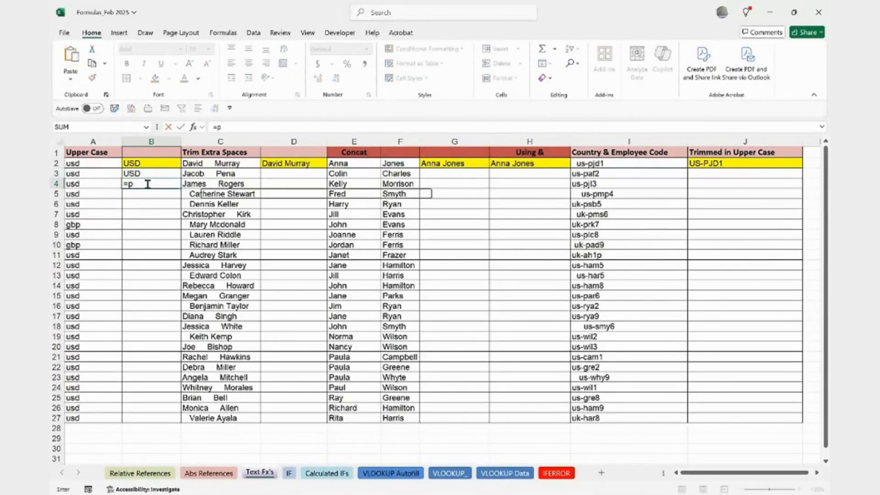
{"action": "type", "text": "roper"}
{"action": "key", "text": "Tab"}
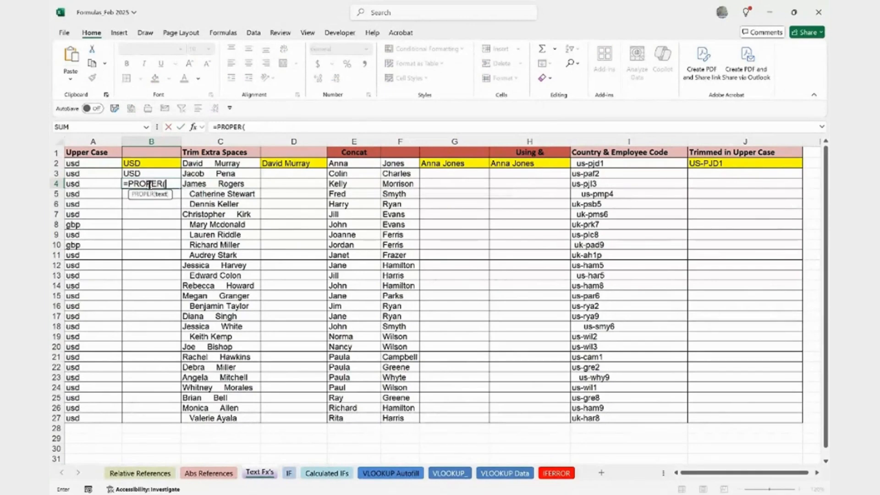
{"action": "left_click", "coordinate": [90, 183]}
{"action": "key", "text": "Return"}
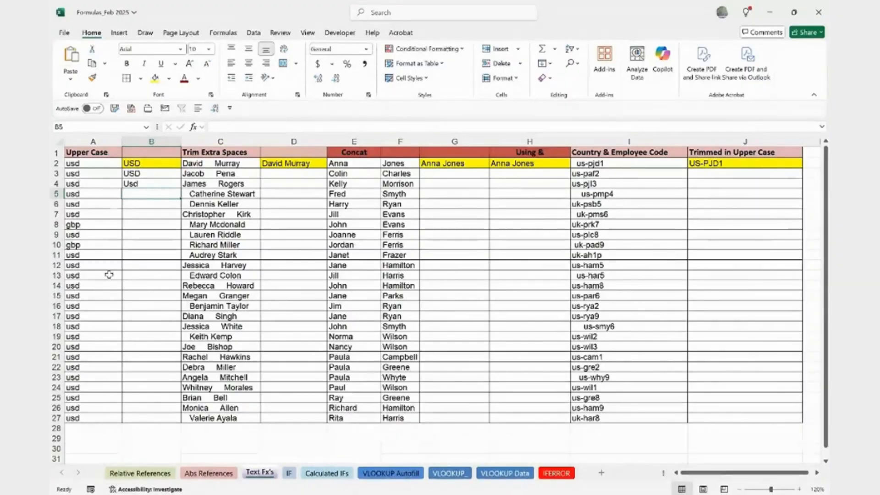
Clear the trial UPPER and PROPER formulas from B3:B4
{"action": "left_click", "coordinate": [142, 173]}
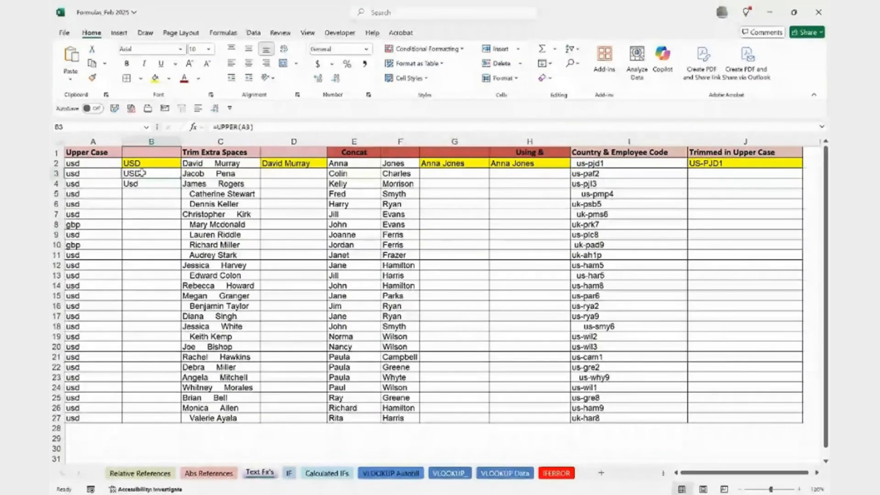
{"action": "left_click_drag", "start_coordinate": [142, 173], "coordinate": [144, 184]}
{"action": "key", "text": "Delete"}
Enter the formula =UPPER(A3) in B3 again
{"action": "left_click", "coordinate": [140, 171]}
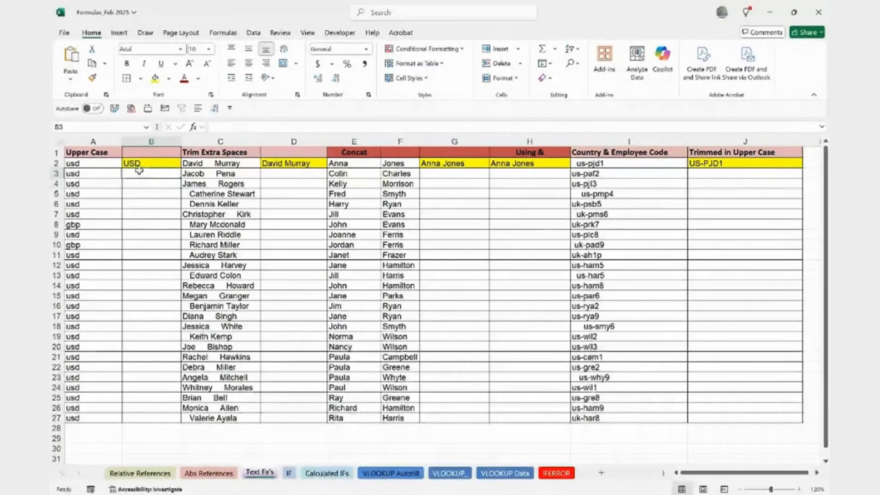
{"action": "type", "text": "=upp"}
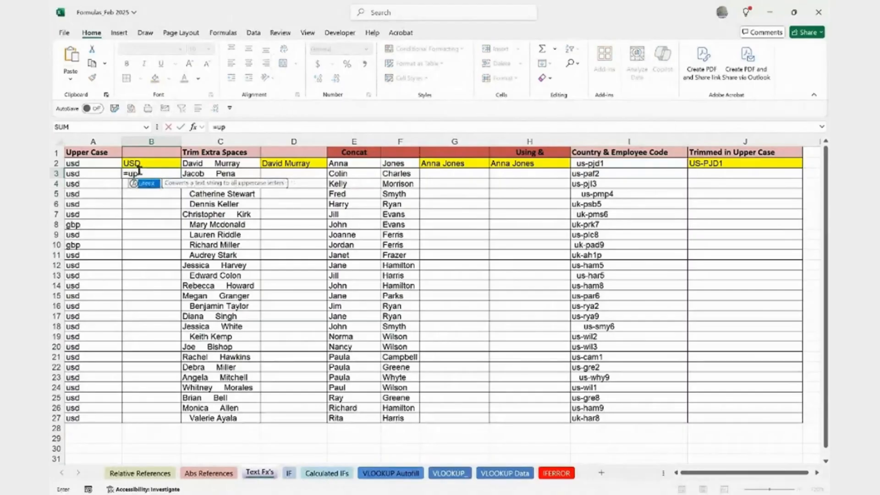
{"action": "key", "text": "Tab"}
{"action": "left_click", "coordinate": [91, 172]}
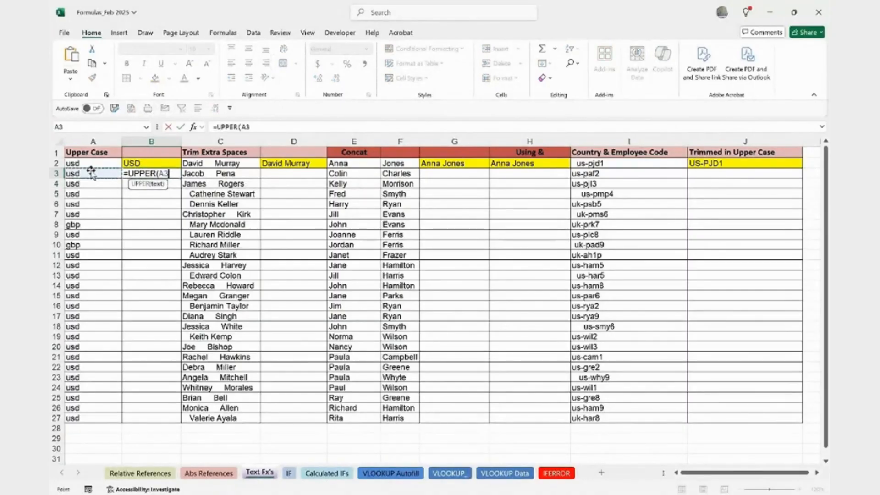
{"action": "key", "text": "Return"}
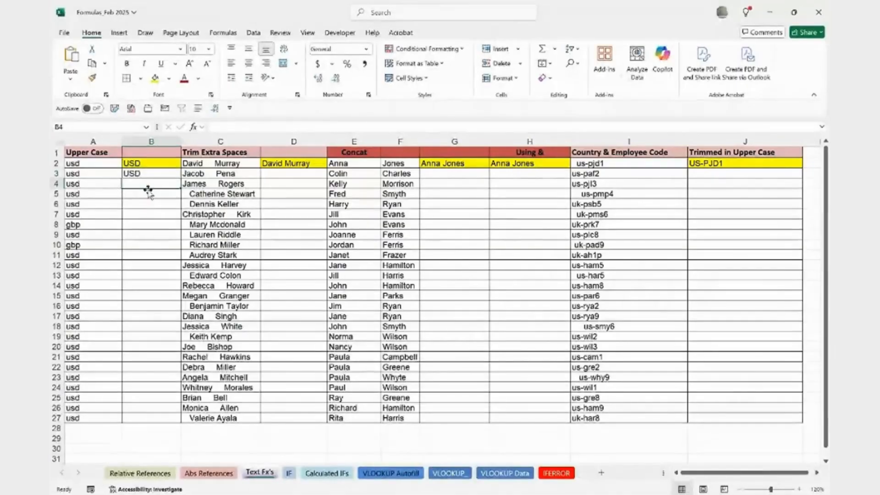
Recheck the UPPER formula in B3, fill it down through B27 and check the copy in B19
{"action": "left_click", "coordinate": [150, 173]}
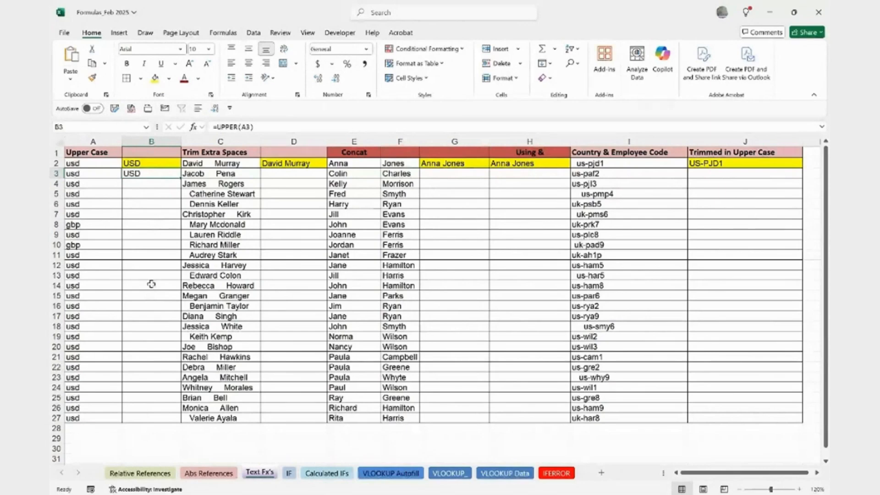
{"action": "double_click", "coordinate": [132, 171]}
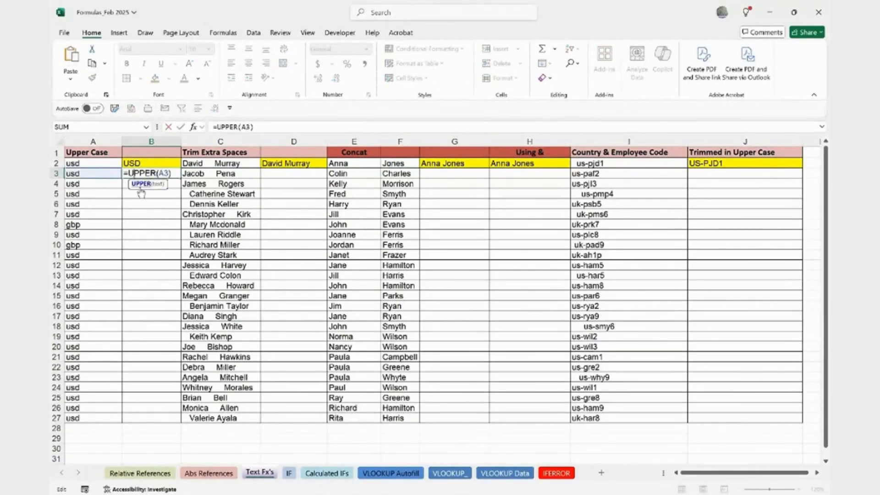
{"action": "key", "text": "ctrl+Return"}
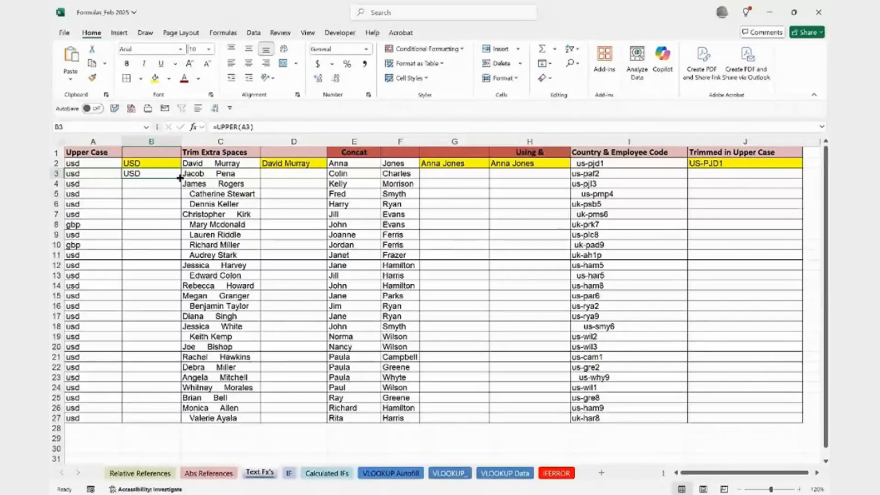
{"action": "left_click_drag", "start_coordinate": [180, 179], "coordinate": [179, 421]}
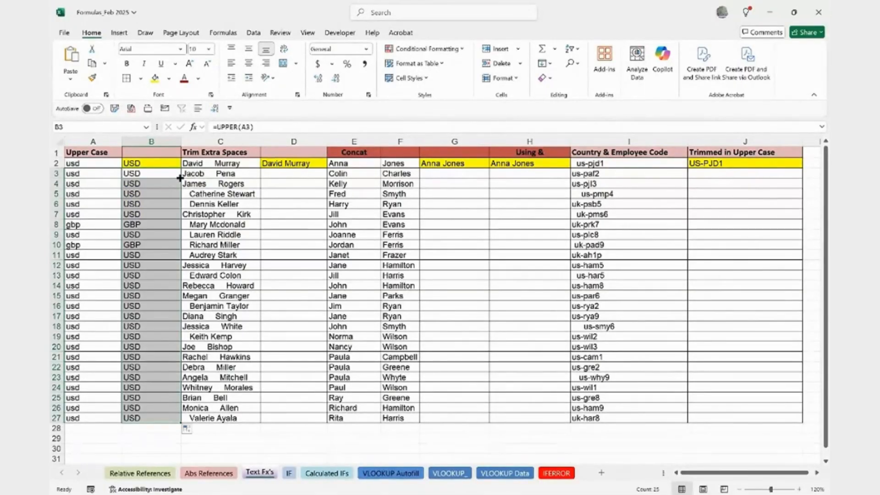
{"action": "left_click", "coordinate": [156, 335]}
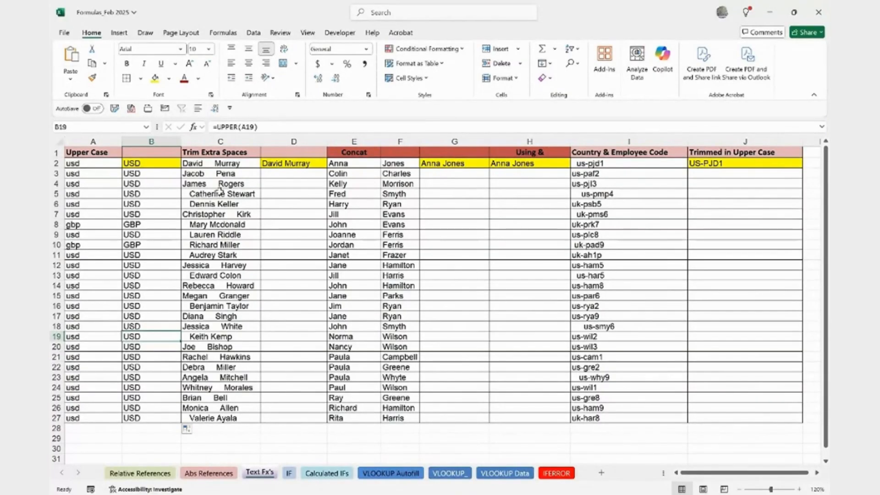
Examine the TRIM formula in D2 without changing it
{"action": "left_click", "coordinate": [277, 166]}
{"action": "double_click", "coordinate": [276, 165]}
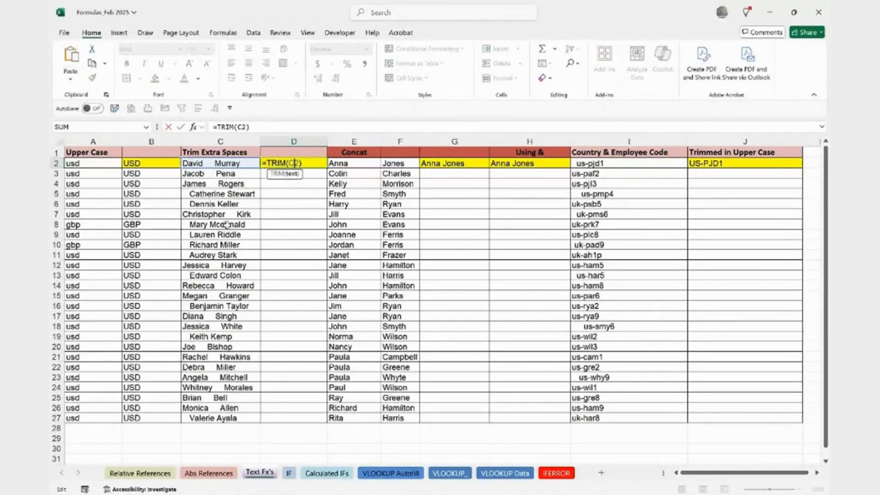
{"action": "key", "text": "Escape"}
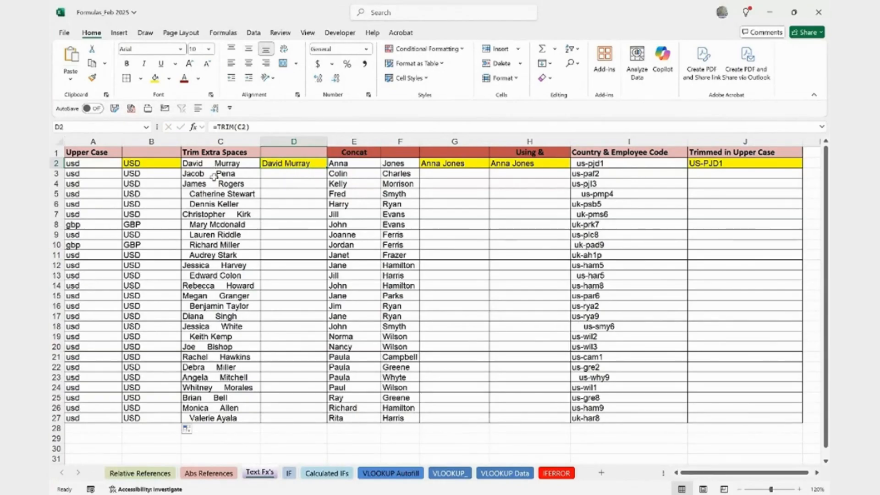
Remove the extra spaces from the name in C3 by entering =TRIM(C3) in D3
{"action": "left_click", "coordinate": [288, 173]}
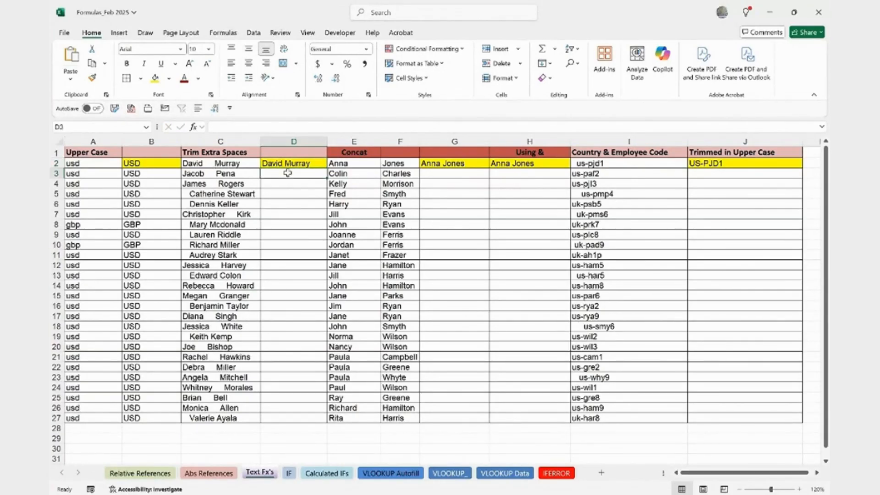
{"action": "type", "text": "=trui"}
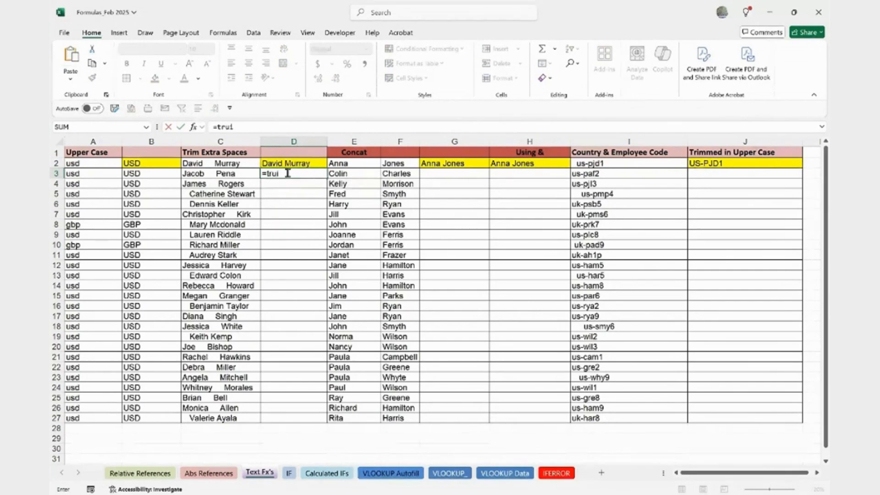
{"action": "key", "text": "BackSpace"}
{"action": "key", "text": "BackSpace"}
{"action": "type", "text": "i"}
{"action": "key", "text": "Tab"}
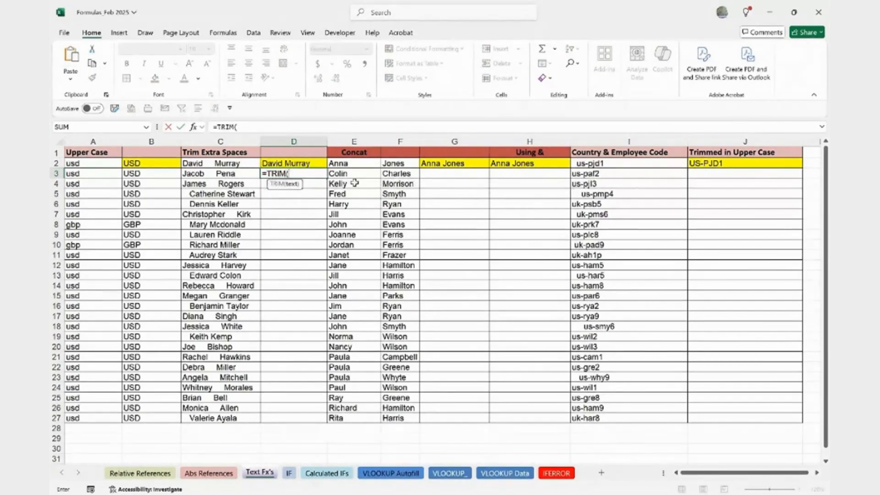
{"action": "left_click", "coordinate": [209, 175]}
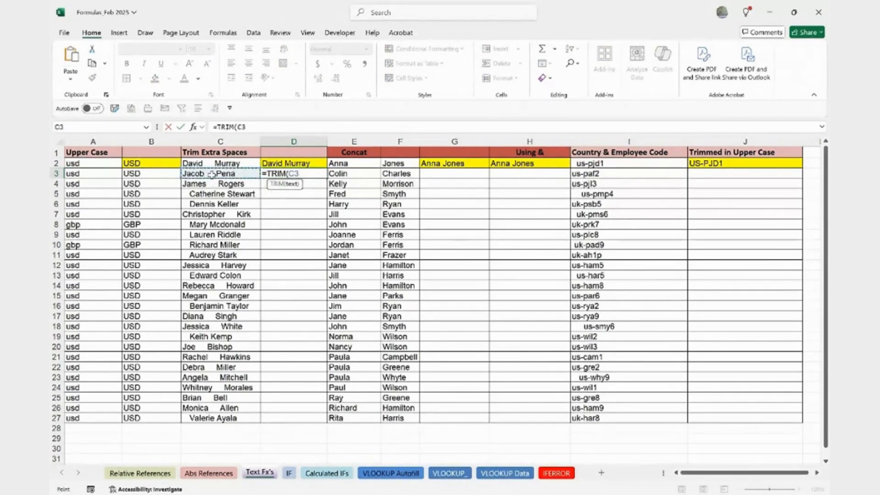
{"action": "key", "text": "Return"}
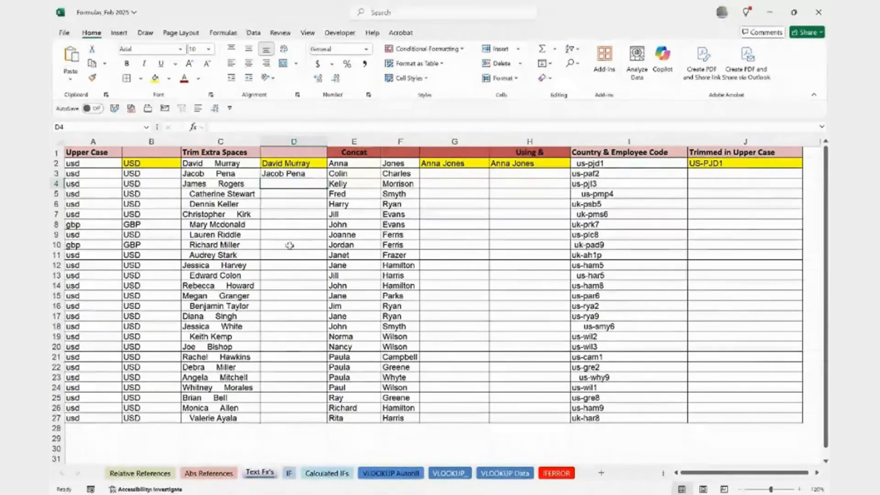
Fill the TRIM formula in D3 down through D27 and check the copy in D18
{"action": "left_click", "coordinate": [302, 173]}
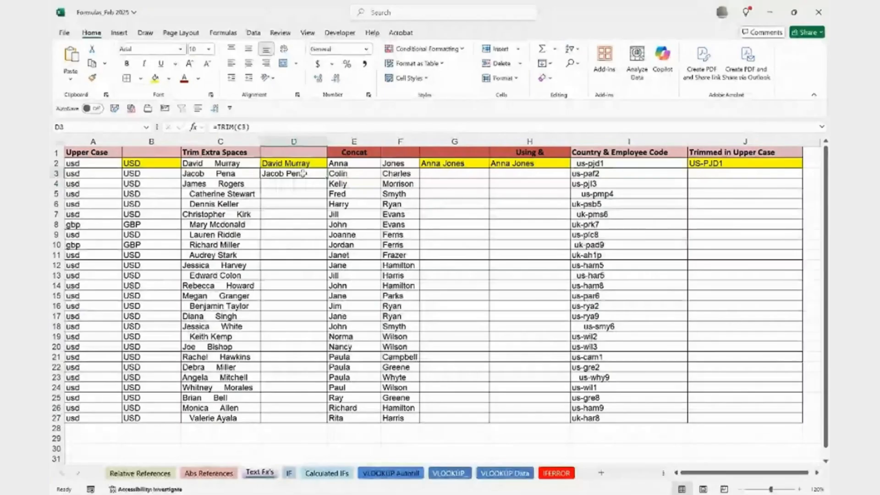
{"action": "double_click", "coordinate": [326, 177]}
{"action": "left_click", "coordinate": [297, 324]}
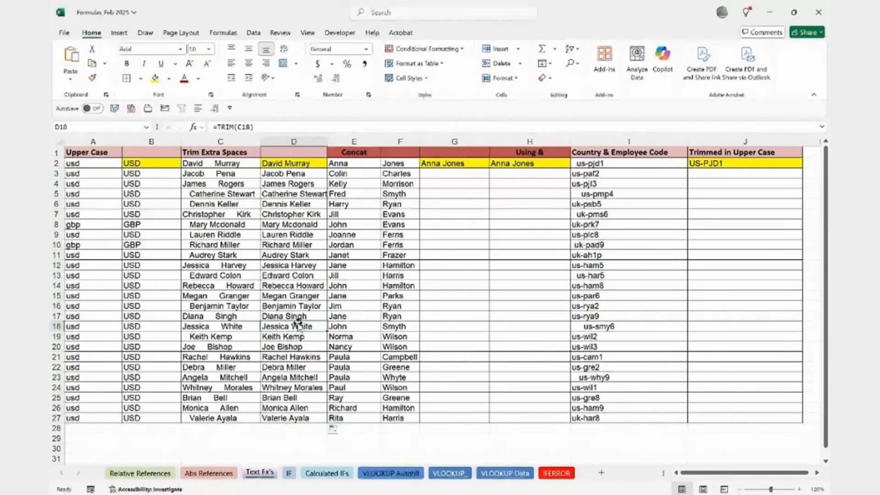
{"action": "scroll", "coordinate": [298, 323], "scroll_direction": "down", "scroll_amount": 2}
{"action": "scroll", "coordinate": [300, 298], "scroll_direction": "up", "scroll_amount": 2}
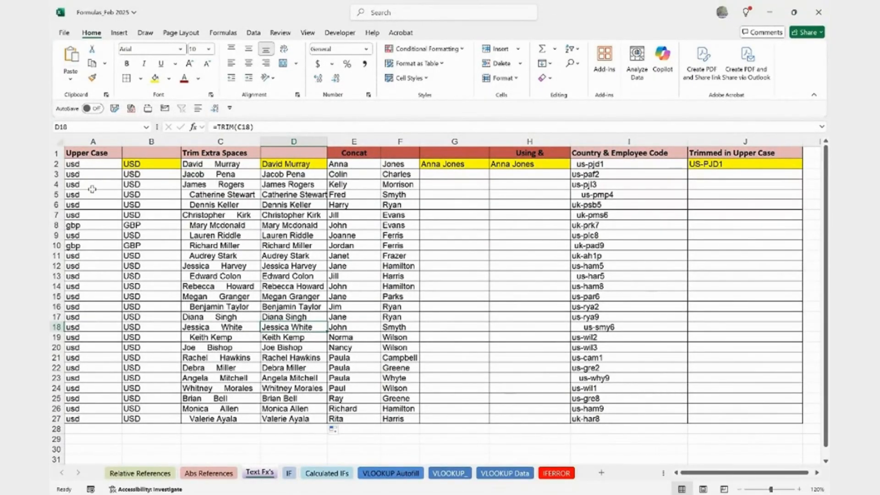
Check the UPPER formula in B3, try deleting its source column A, and undo the deletion
{"action": "left_click", "coordinate": [146, 177]}
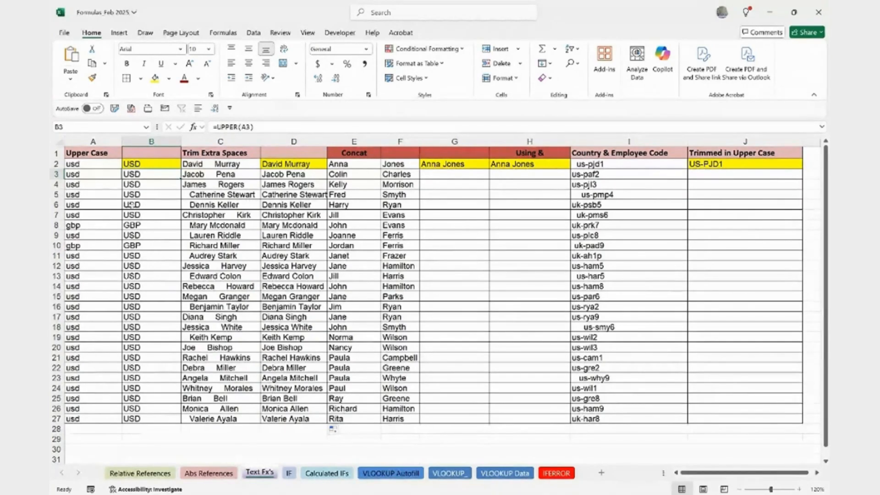
{"action": "right_click", "coordinate": [92, 141]}
{"action": "key", "text": "Escape"}
{"action": "right_click", "coordinate": [93, 143]}
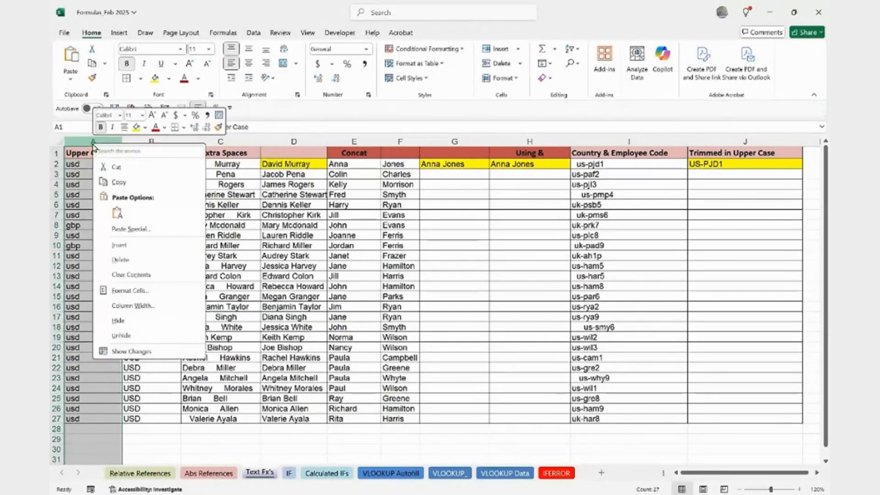
{"action": "left_click", "coordinate": [120, 259]}
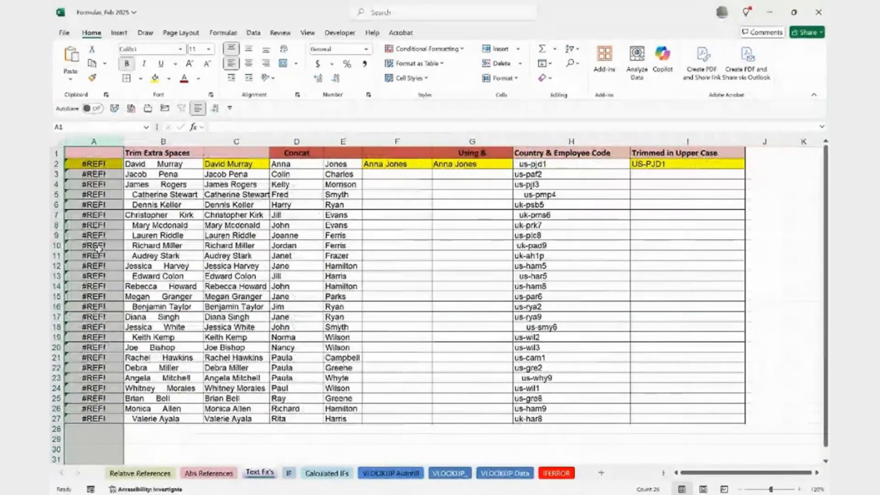
{"action": "key", "text": "ctrl+z"}
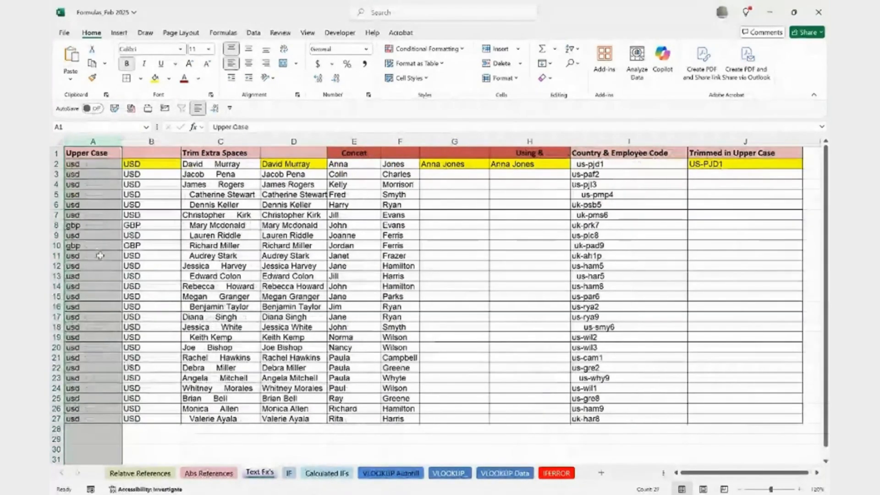
Hide source column A, check the UPPER formula in B9, and undo the hiding
{"action": "right_click", "coordinate": [92, 142]}
{"action": "left_click", "coordinate": [138, 326]}
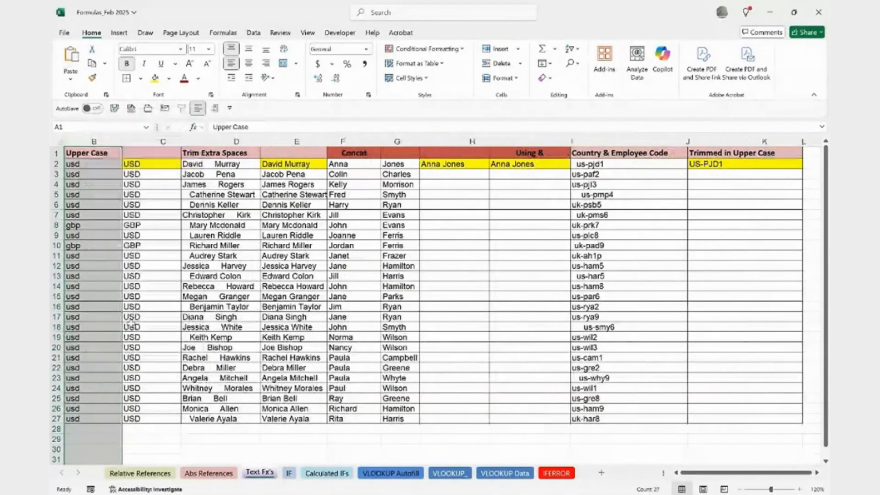
{"action": "left_click", "coordinate": [107, 235]}
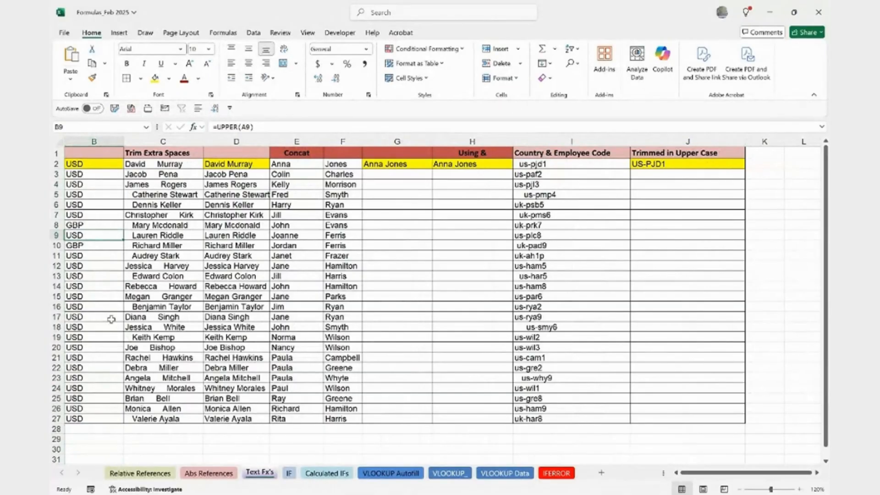
{"action": "key", "text": "ctrl+z"}
{"action": "left_click", "coordinate": [158, 257]}
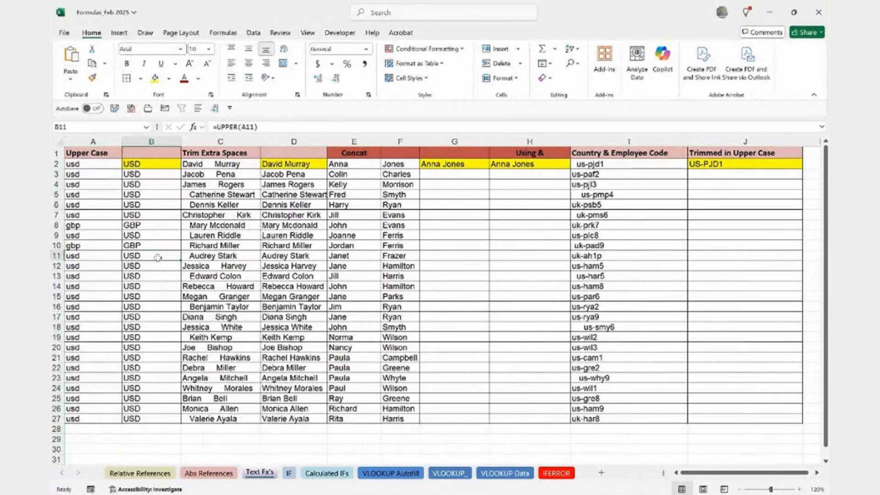
Enter GBP, MEX and CAN as the currency codes in A2 to A4, and check the UPPER formula in B4
{"action": "double_click", "coordinate": [144, 164]}
{"action": "key", "text": "Escape"}
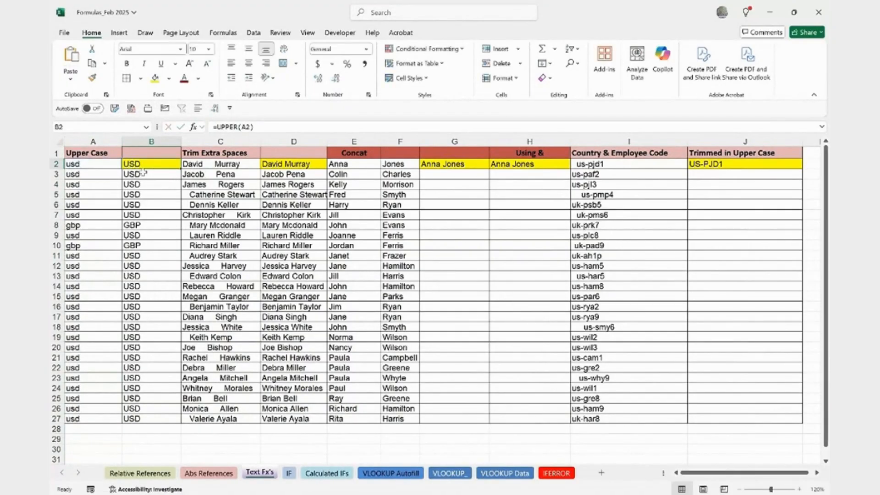
{"action": "left_click", "coordinate": [92, 164]}
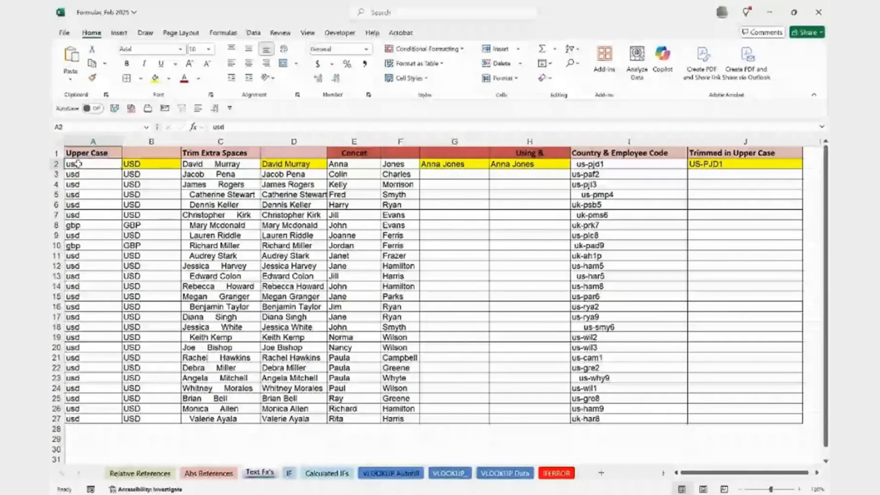
{"action": "type", "text": "GBP"}
{"action": "key", "text": "Return"}
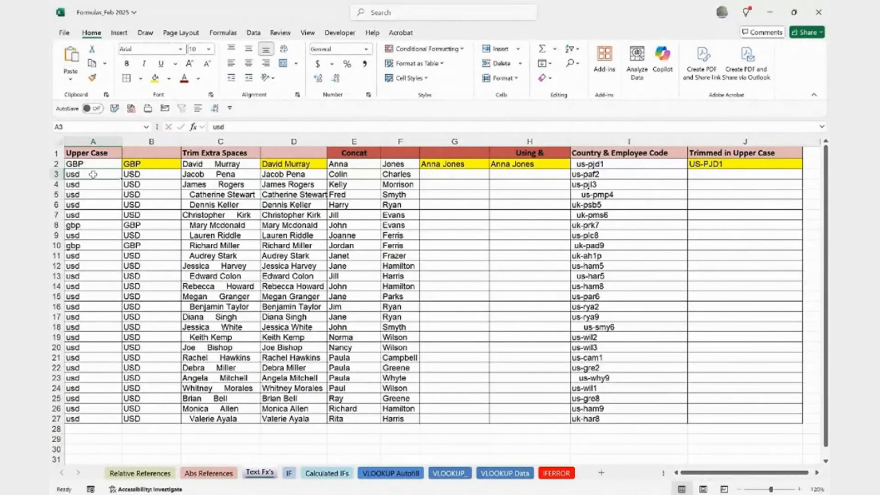
{"action": "type", "text": "MEX"}
{"action": "key", "text": "Return"}
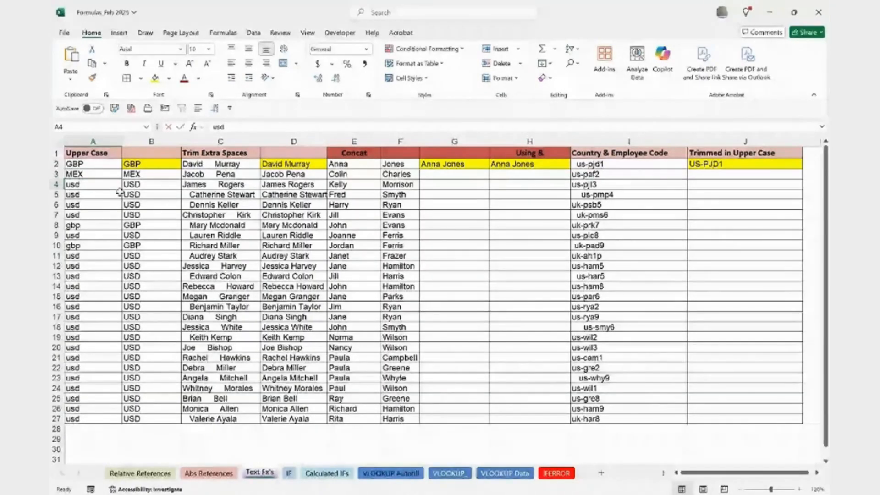
{"action": "type", "text": "CAN"}
{"action": "key", "text": "Return"}
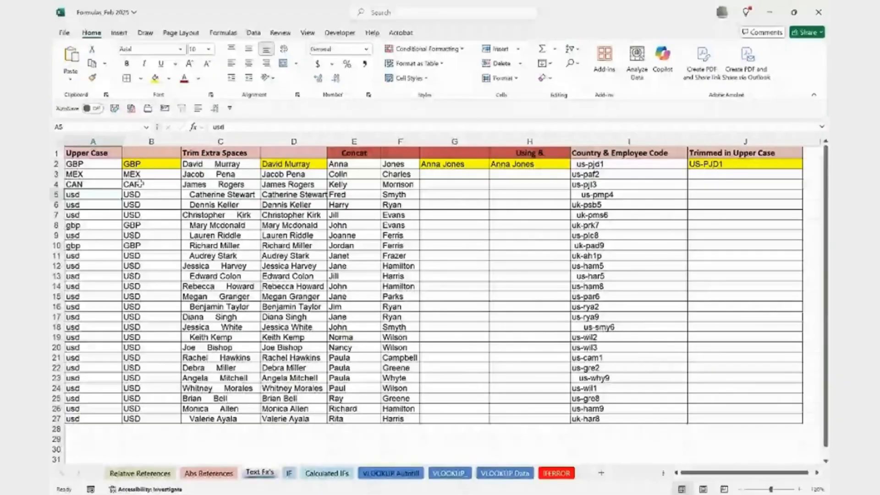
{"action": "double_click", "coordinate": [140, 184]}
{"action": "key", "text": "Escape"}
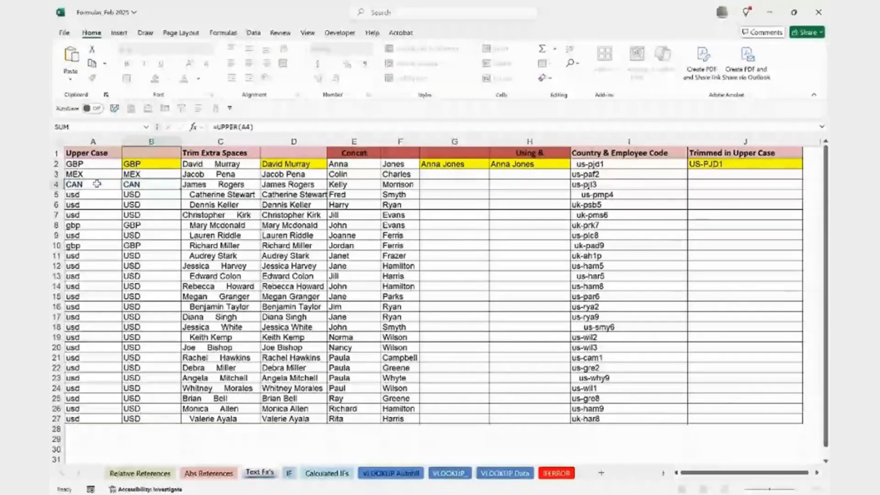
Replace the codes in A2, A3 and A4 with the lowercase entries gpb, mex and can
{"action": "left_click", "coordinate": [102, 165]}
{"action": "type", "text": "gbp"}
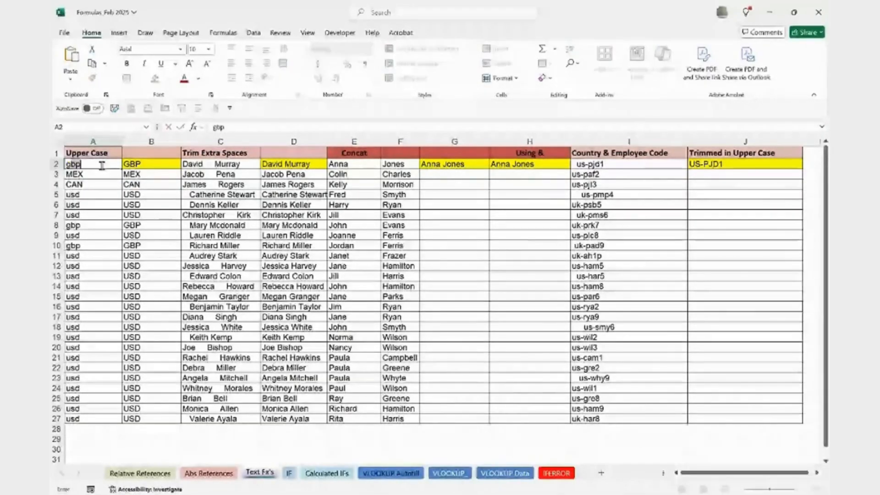
{"action": "key", "text": "Return"}
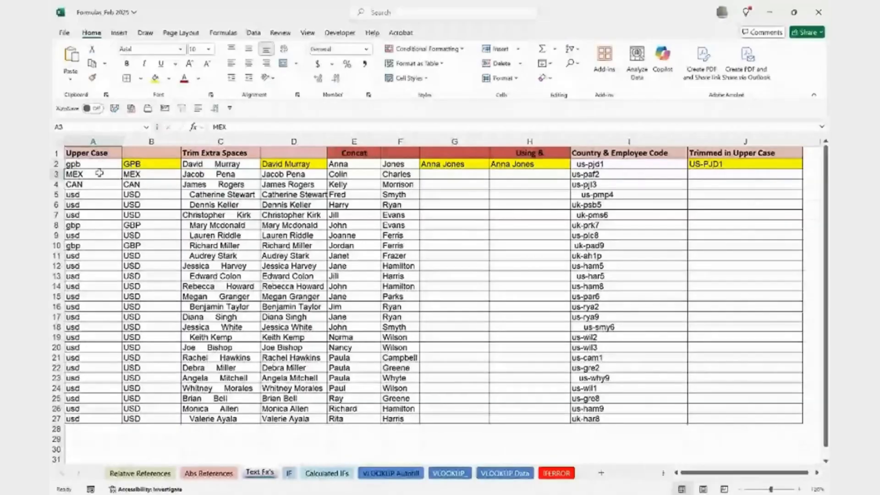
{"action": "type", "text": "mex"}
{"action": "key", "text": "Return"}
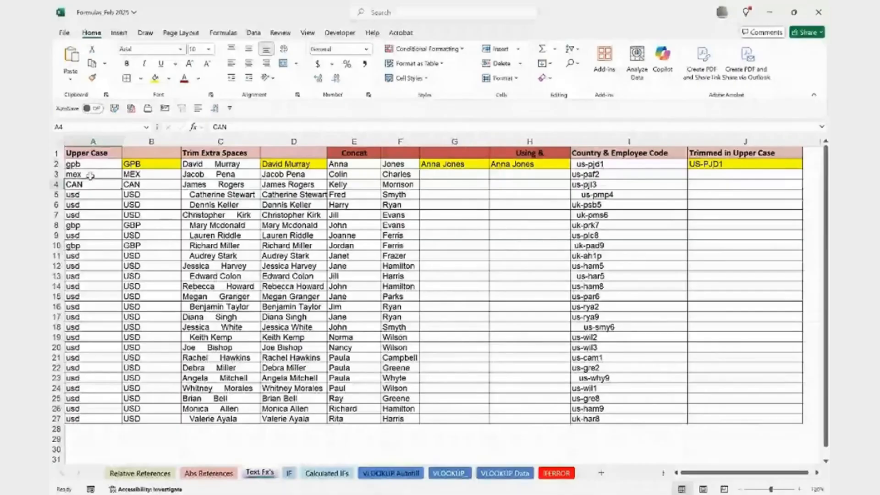
{"action": "type", "text": "can"}
{"action": "key", "text": "Return"}
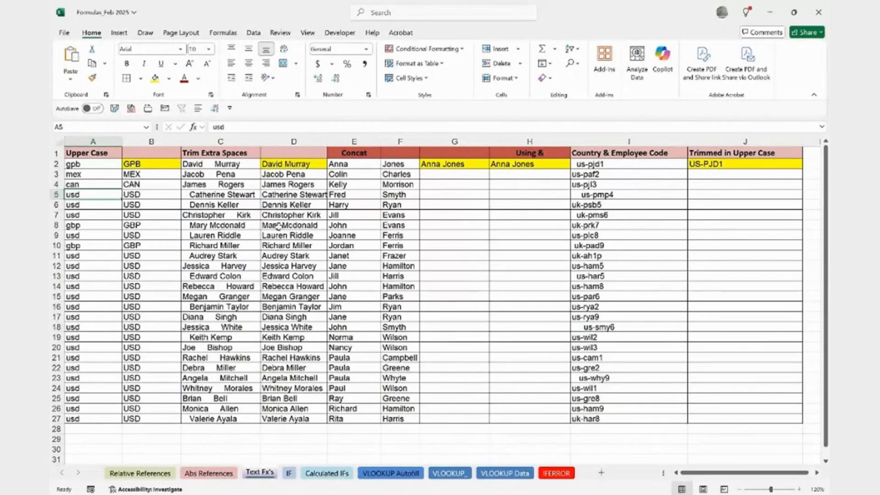
Examine the CONCAT formula in G2 that joins the first and last names, without changing it
{"action": "left_click", "coordinate": [340, 165]}
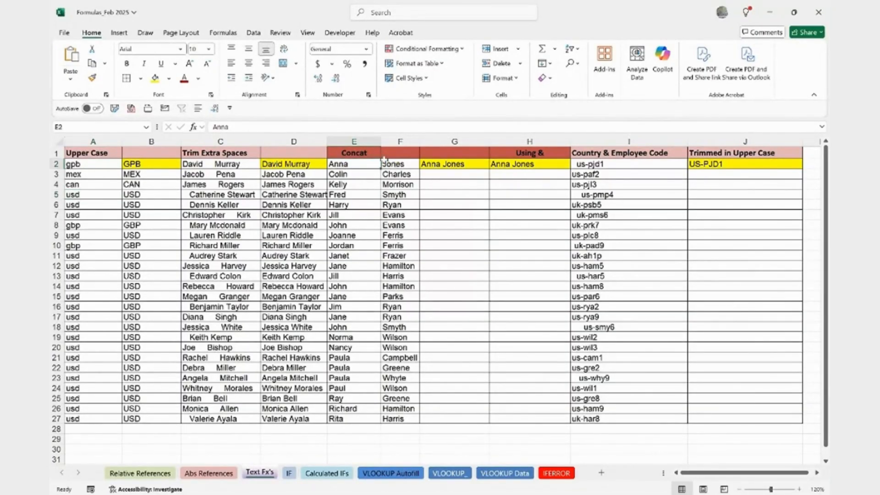
{"action": "left_click", "coordinate": [443, 162]}
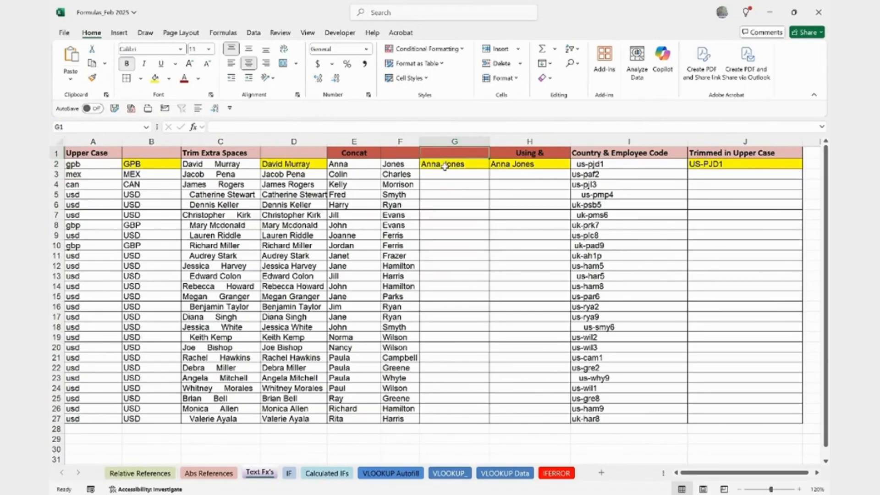
{"action": "double_click", "coordinate": [440, 164]}
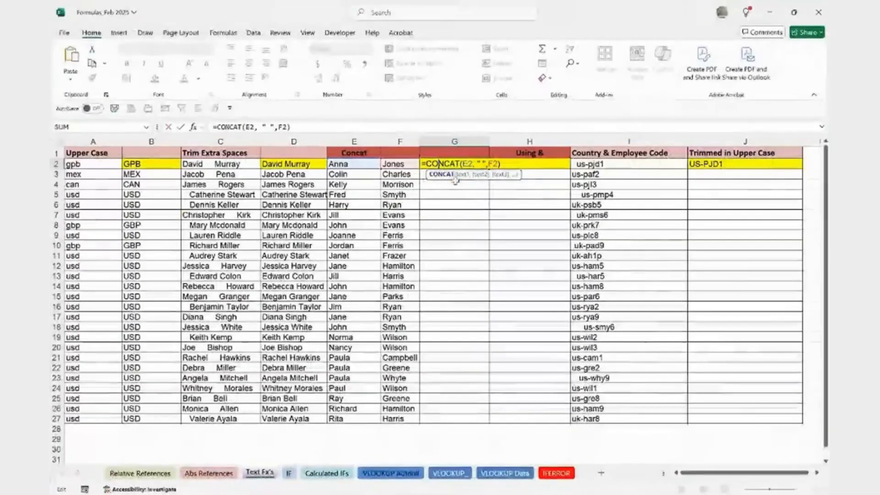
{"action": "key", "text": "Escape"}
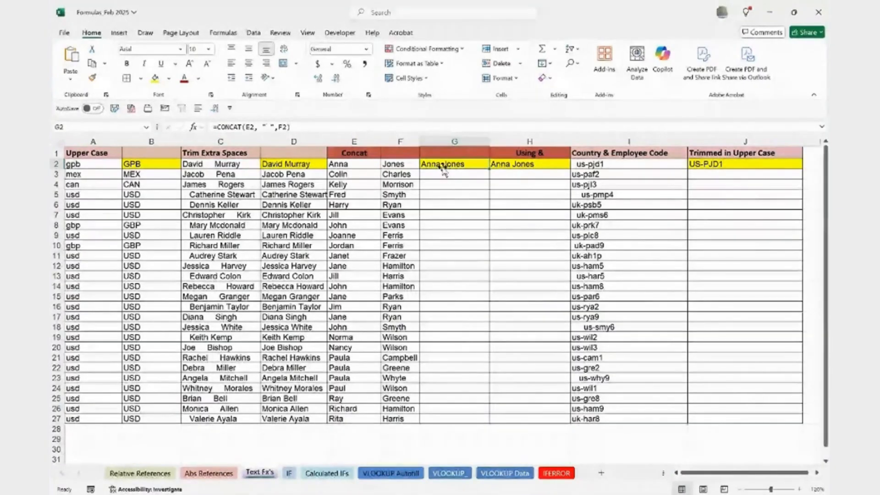
Join the first and last names of row 3 by entering =CONCAT(E3,F3) in G3
{"action": "left_click", "coordinate": [444, 174]}
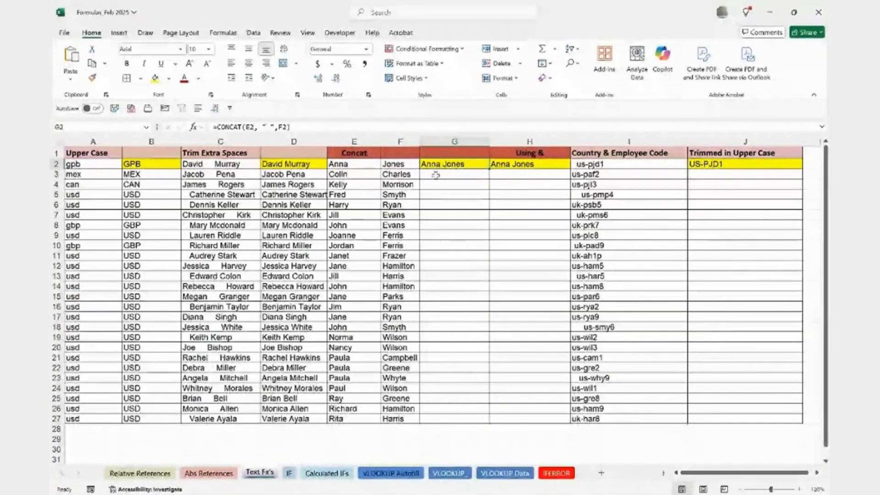
{"action": "type", "text": "=con"}
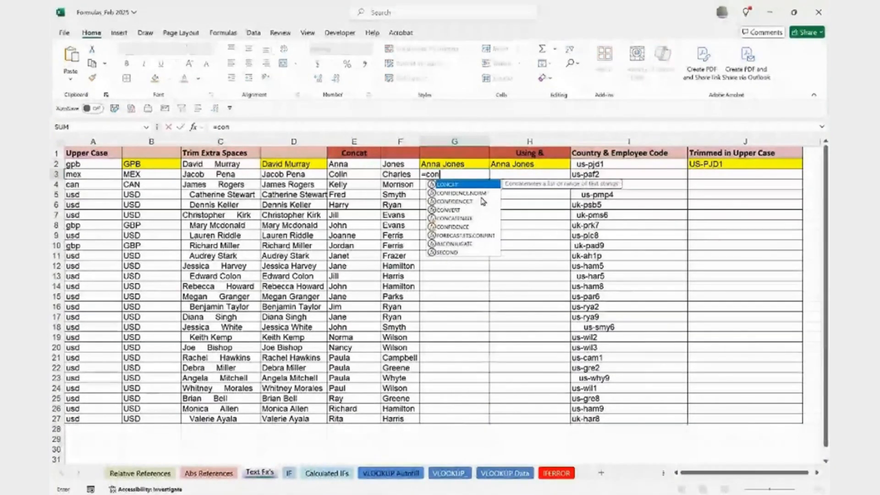
{"action": "key", "text": "Tab"}
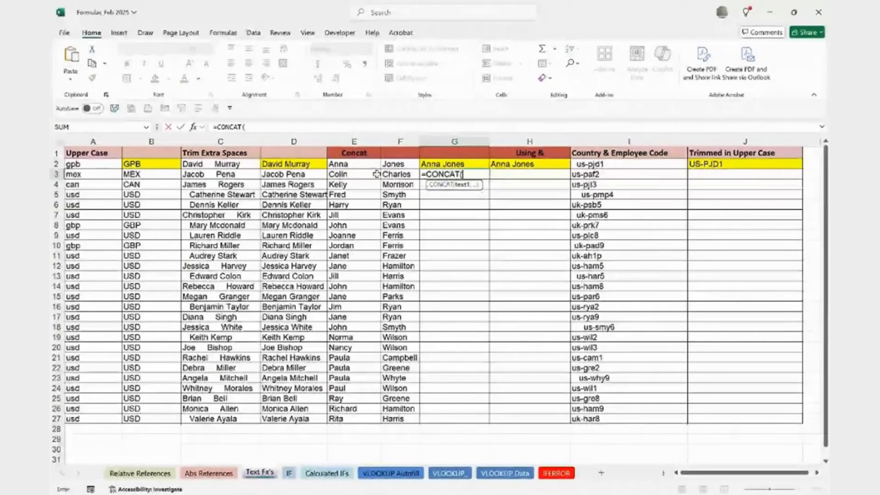
{"action": "left_click", "coordinate": [348, 173]}
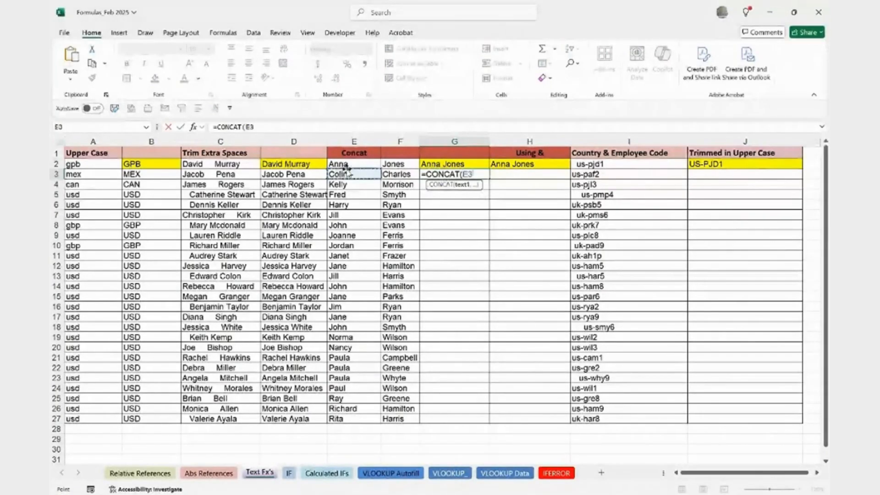
{"action": "type", "text": ","}
{"action": "left_click", "coordinate": [395, 174]}
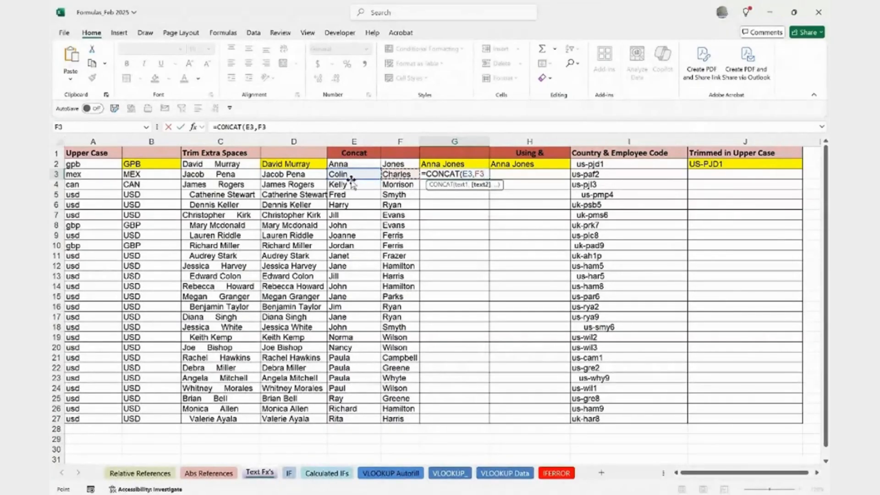
{"action": "type", "text": ")"}
{"action": "key", "text": "Return"}
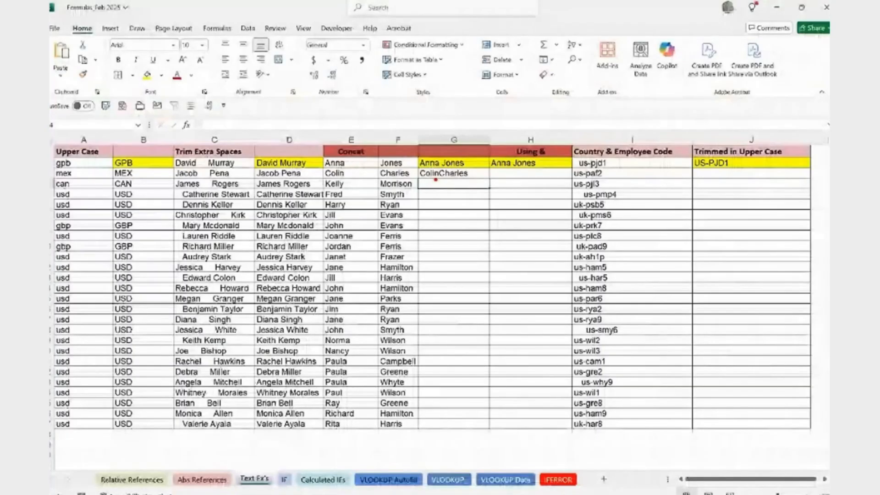
Add a space between the names in G3 by changing the formula to =CONCAT(E3," ",F3)
{"action": "left_click", "coordinate": [476, 173]}
{"action": "double_click", "coordinate": [475, 173]}
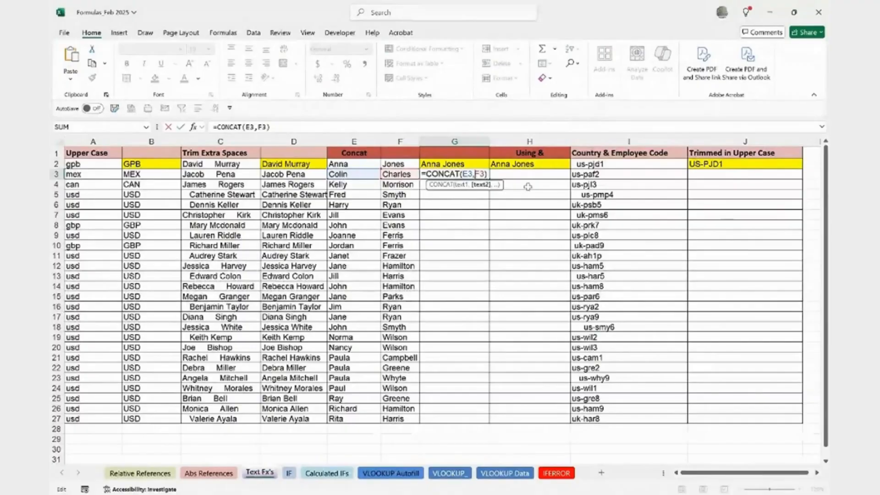
{"action": "type", "text": "\""}
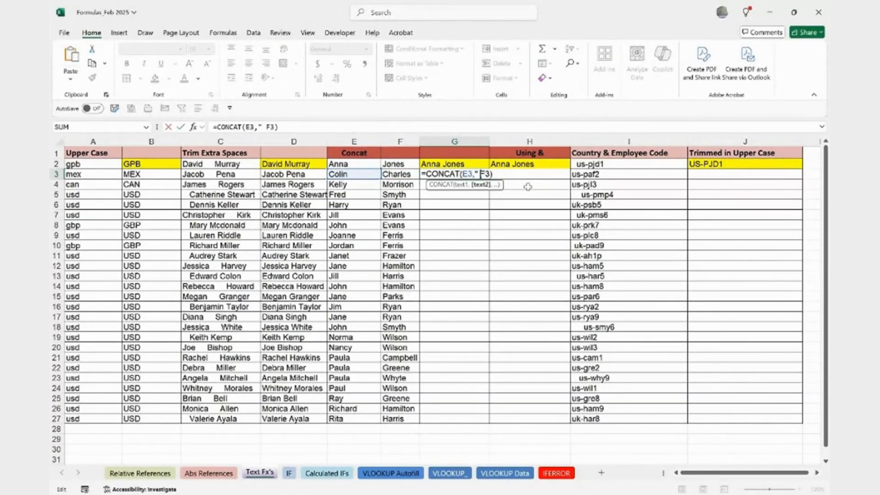
{"action": "type", "text": " \","}
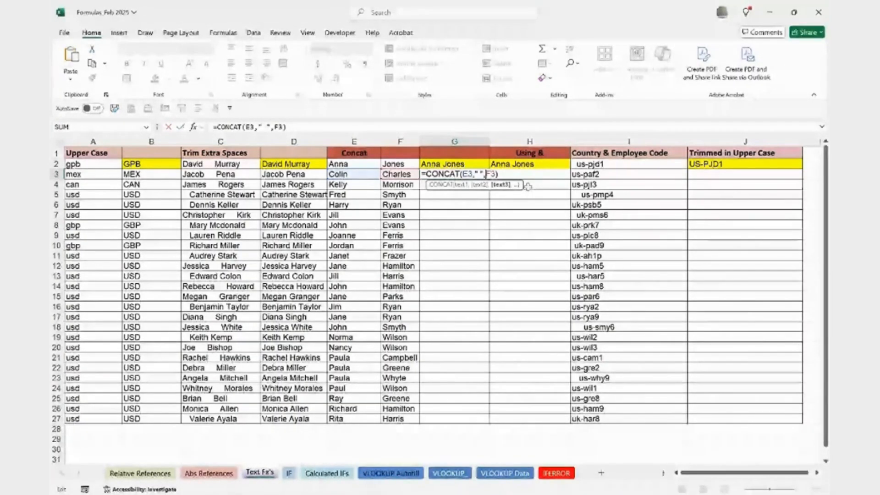
{"action": "key", "text": "Return"}
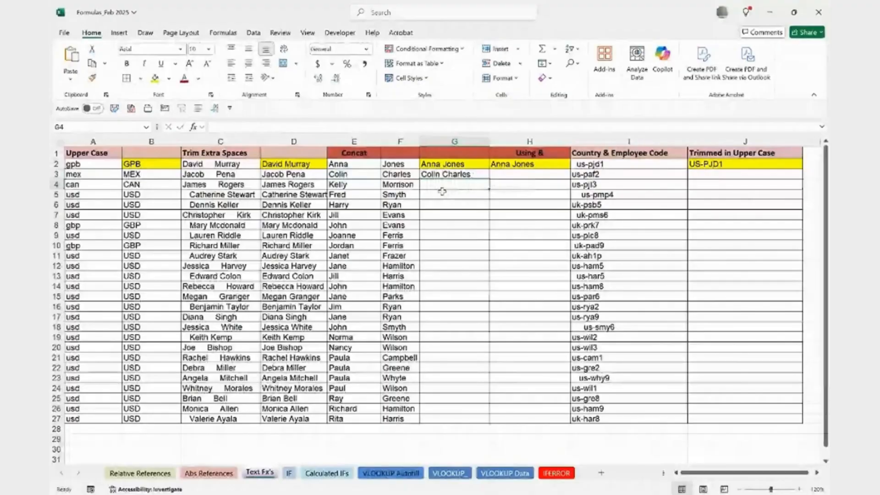
Review the CONCAT formula in G3 and fill it down through G27
{"action": "double_click", "coordinate": [444, 174]}
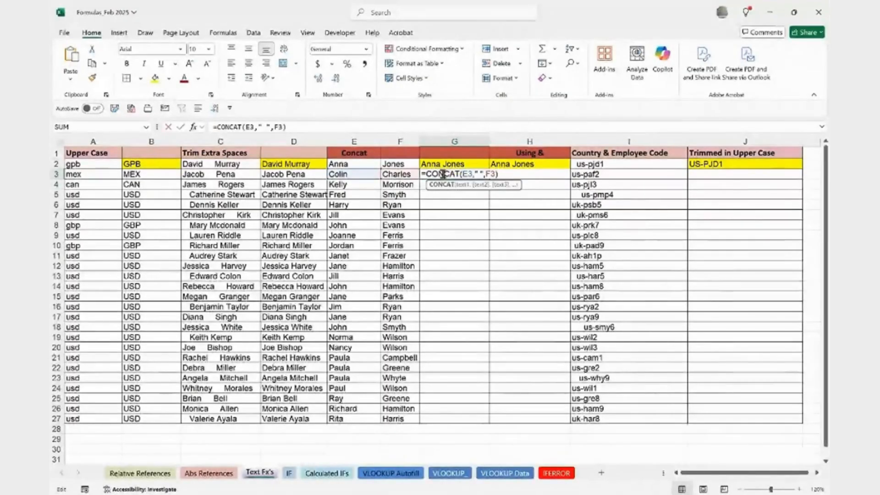
{"action": "left_click", "coordinate": [478, 174]}
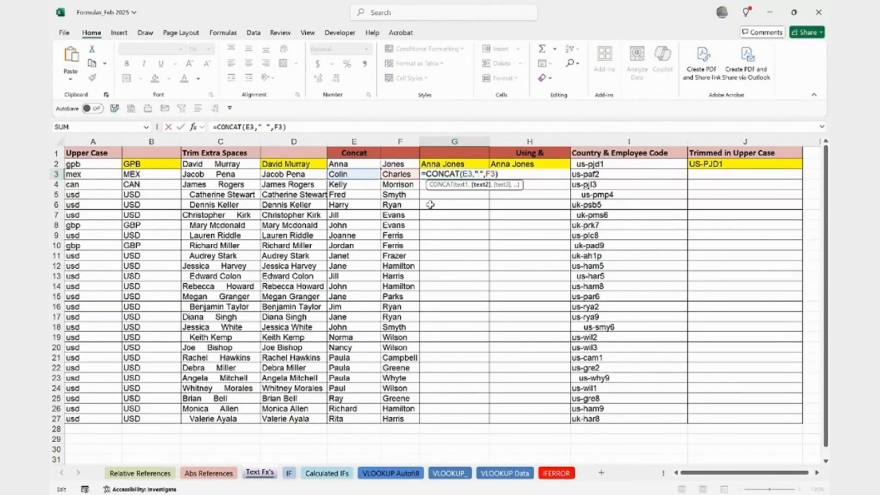
{"action": "key", "text": "ctrl+Return"}
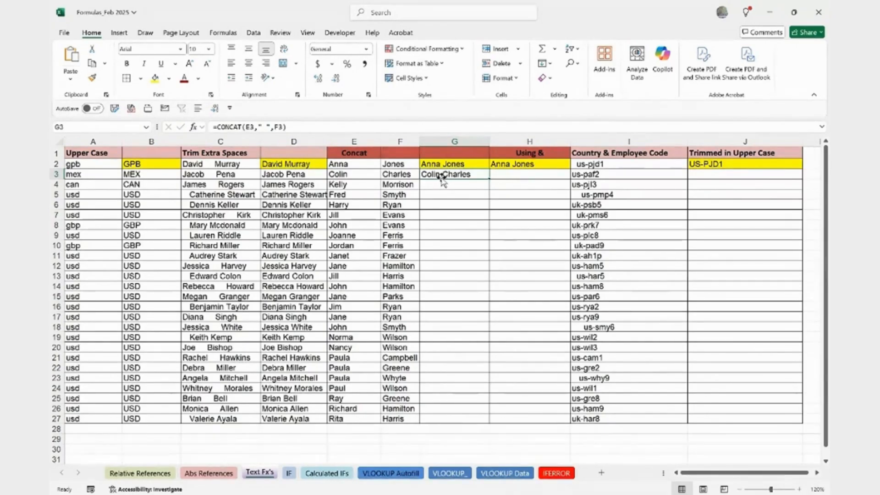
{"action": "double_click", "coordinate": [488, 179]}
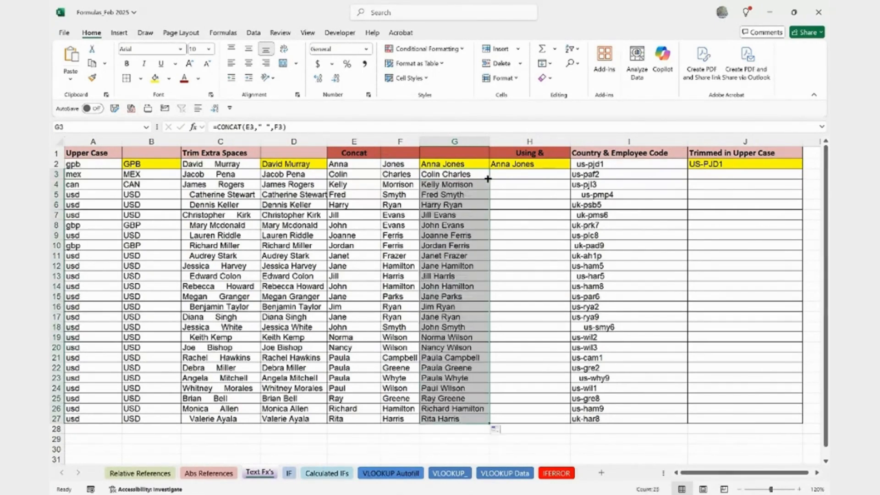
{"action": "left_click", "coordinate": [459, 286]}
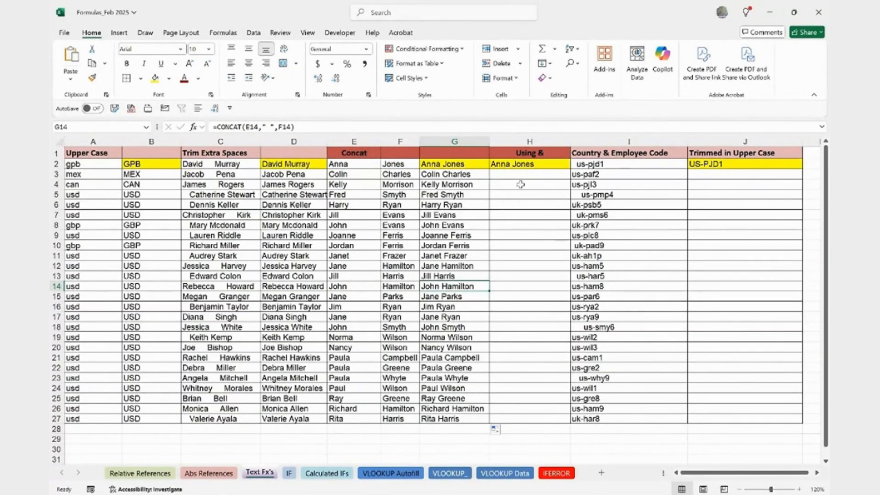
Examine the formula in H2 that joins the first and last names with the & operator
{"action": "double_click", "coordinate": [512, 166]}
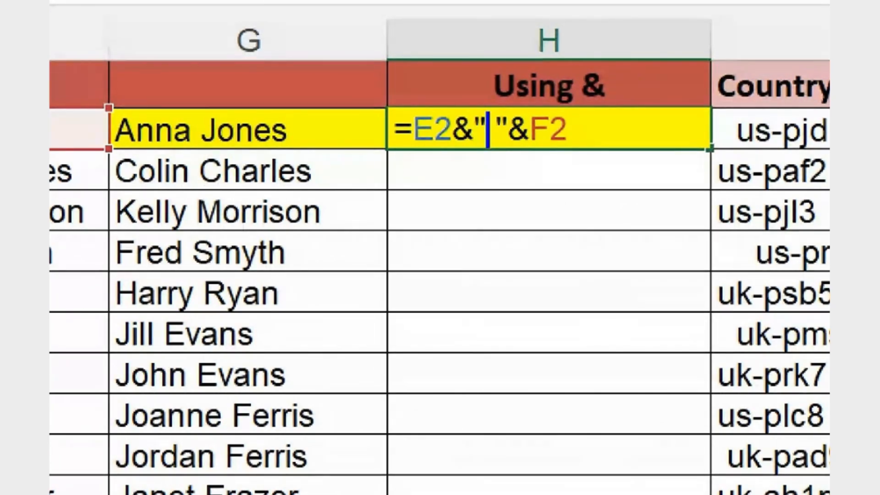
{"action": "left_click_drag", "start_coordinate": [409, 158], "coordinate": [487, 158]}
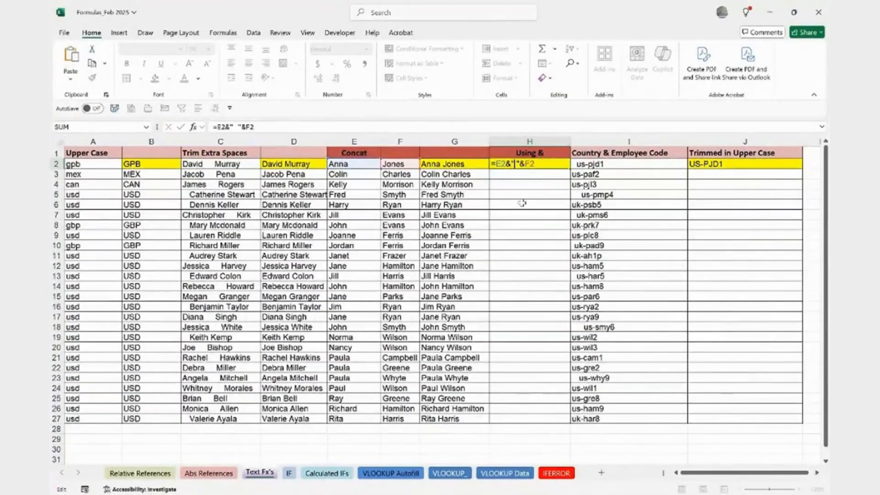
{"action": "key", "text": "Return"}
Join the first and last names of row 3 with the & operator by entering =E3&" "&F3 in H3
{"action": "type", "text": "="}
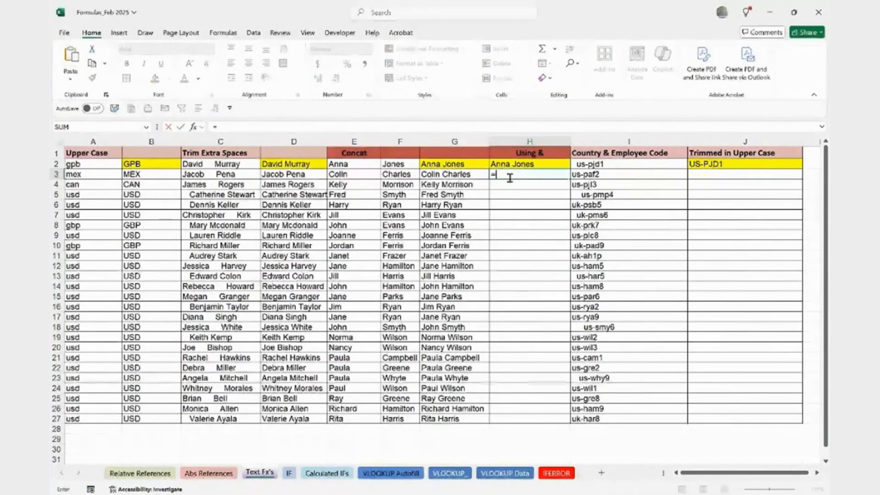
{"action": "left_click", "coordinate": [353, 174]}
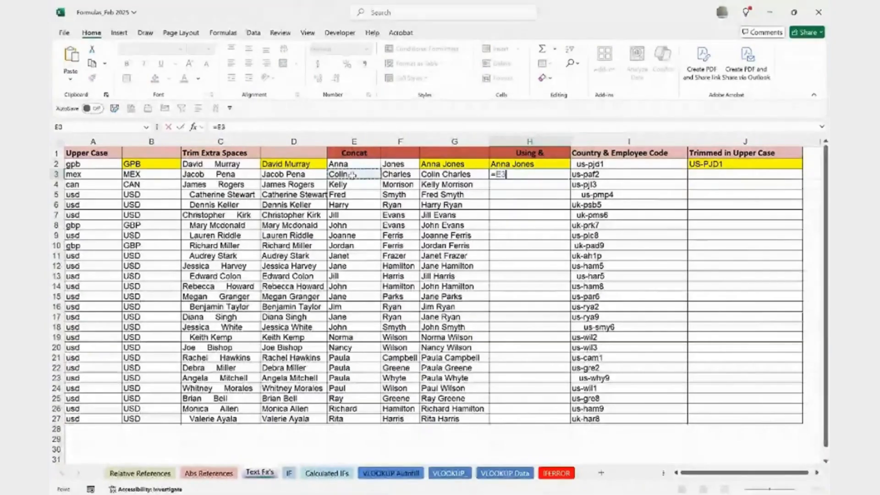
{"action": "type", "text": "&"}
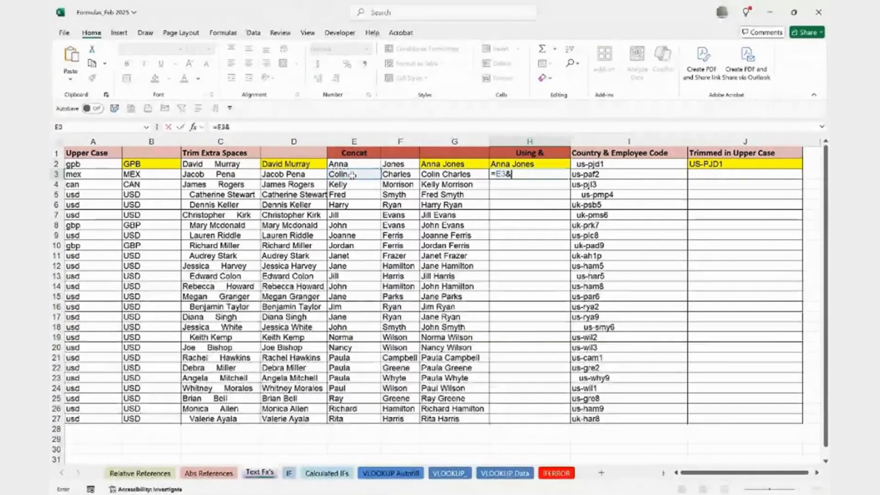
{"action": "type", "text": "\" \""}
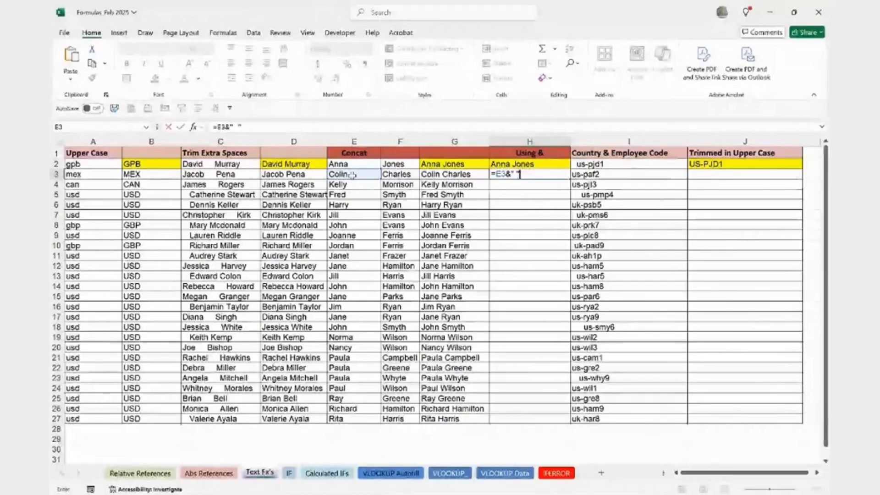
{"action": "type", "text": "&"}
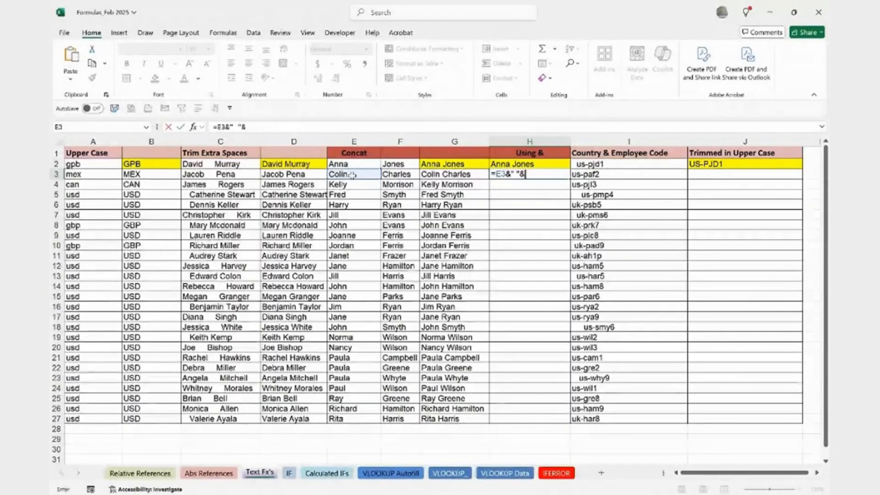
{"action": "left_click", "coordinate": [395, 175]}
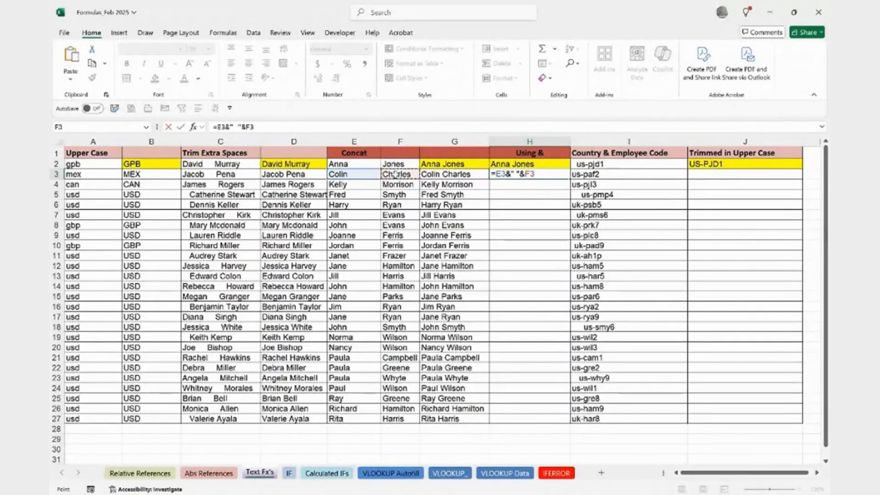
{"action": "key", "text": "Return"}
Examine the parts of the & formula in H3, including the quoted space between the two cell references
{"action": "left_click", "coordinate": [509, 174]}
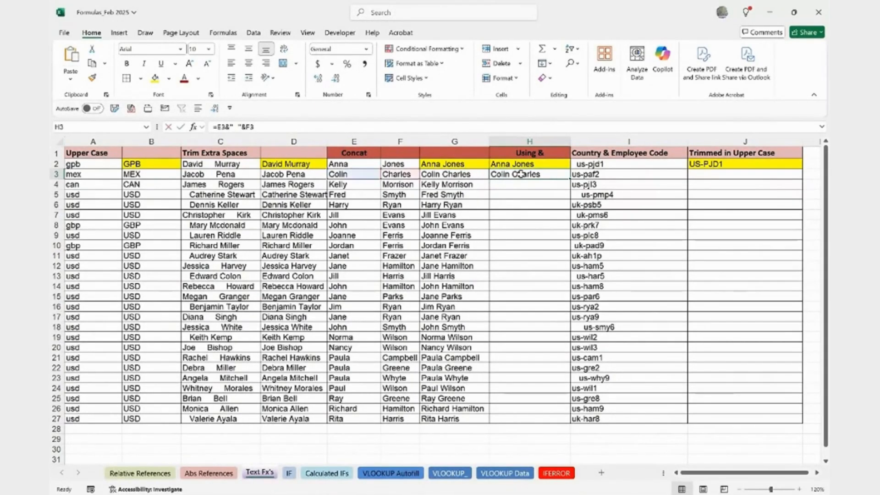
{"action": "double_click", "coordinate": [514, 176]}
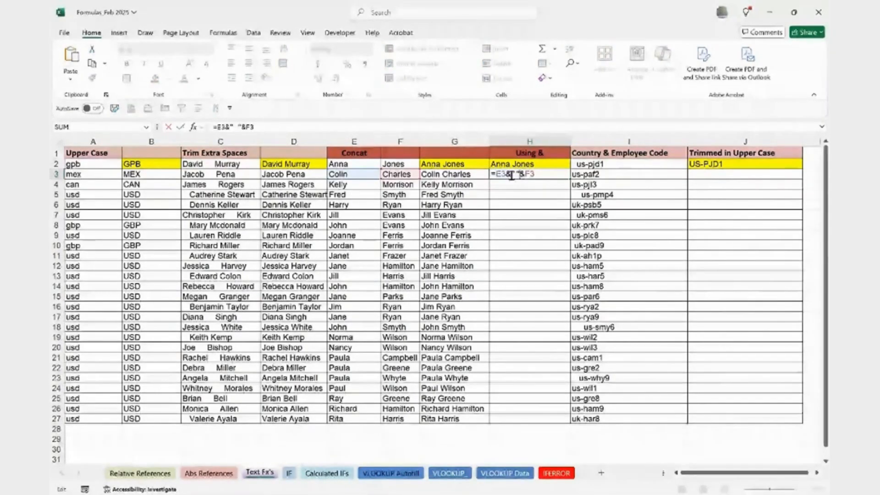
{"action": "left_click_drag", "start_coordinate": [497, 174], "coordinate": [514, 173]}
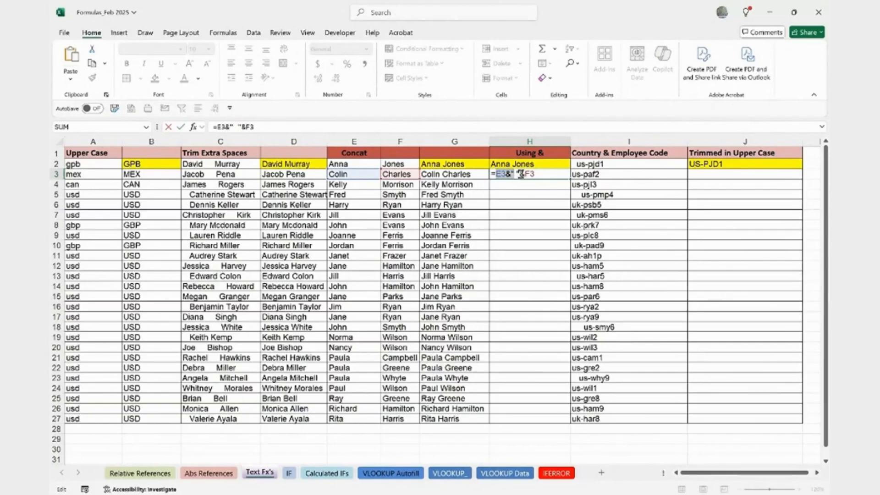
{"action": "left_click_drag", "start_coordinate": [520, 174], "coordinate": [535, 175]}
{"action": "left_click", "coordinate": [546, 174]}
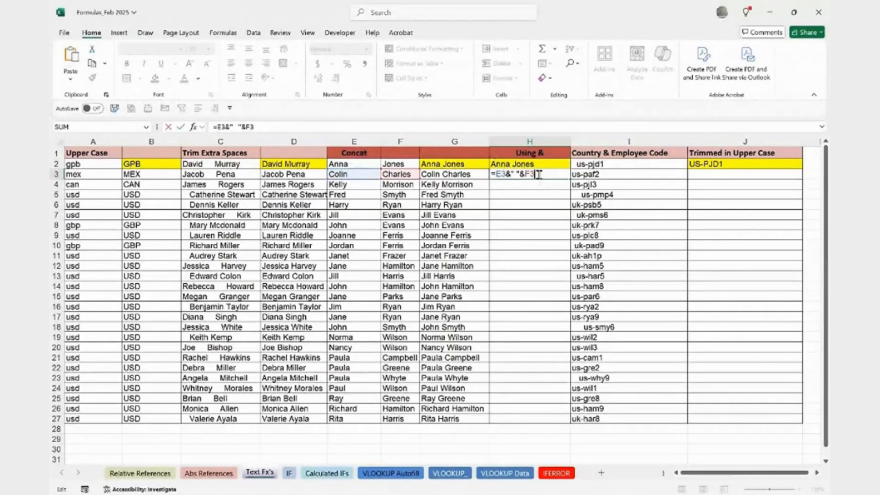
{"action": "key", "text": "ctrl+Return"}
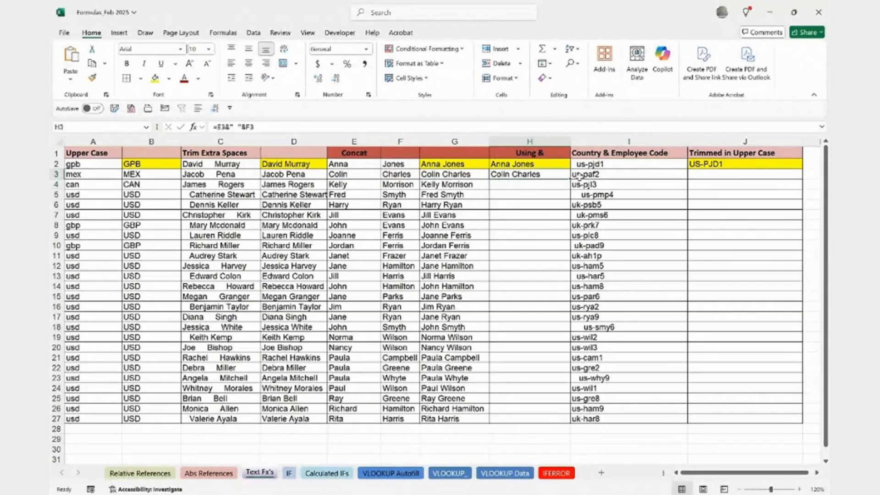
Fill the & formula from H3 down through H27 and compare it with the CONCAT column
{"action": "double_click", "coordinate": [572, 179]}
{"action": "left_click", "coordinate": [546, 284]}
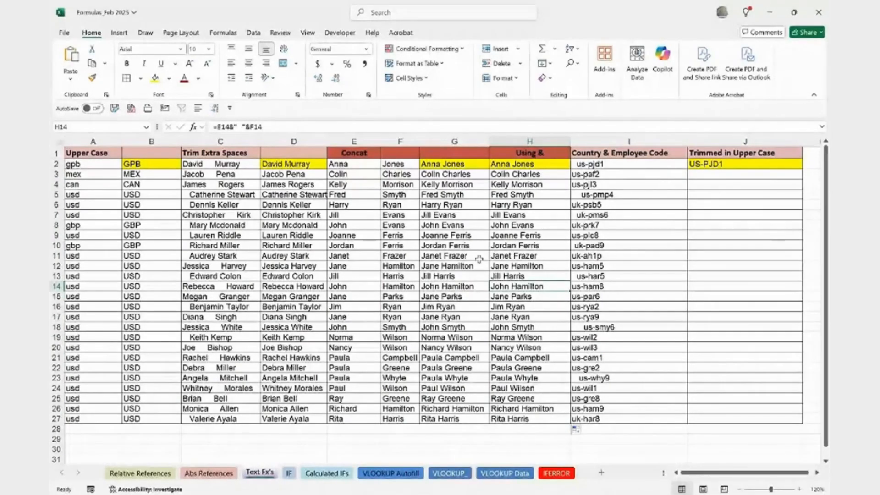
{"action": "left_click", "coordinate": [477, 226]}
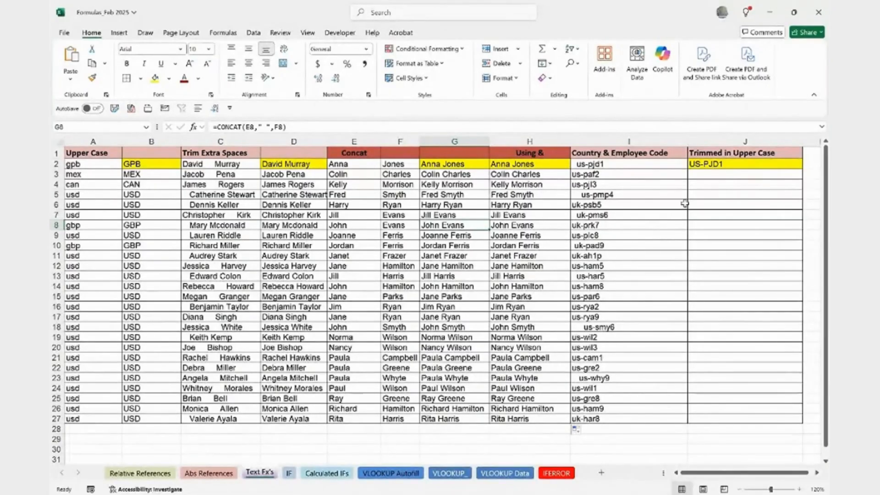
Examine the nested TRIM and UPPER formula in J2
{"action": "double_click", "coordinate": [700, 168]}
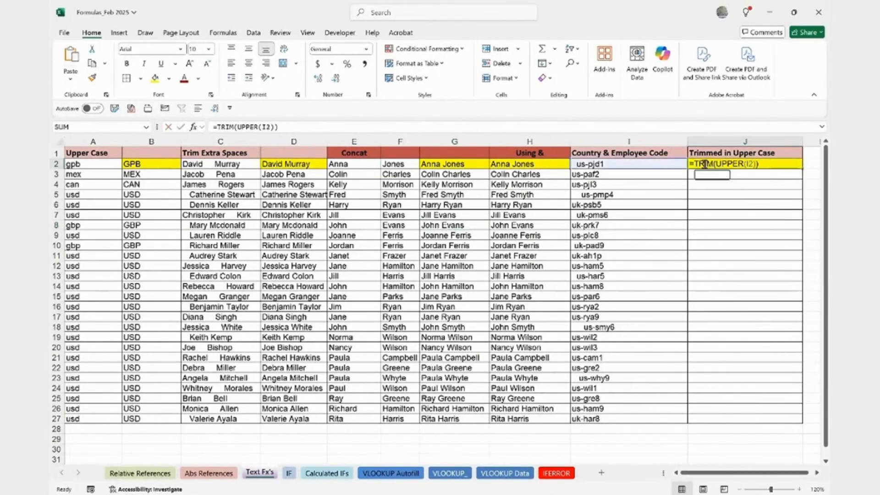
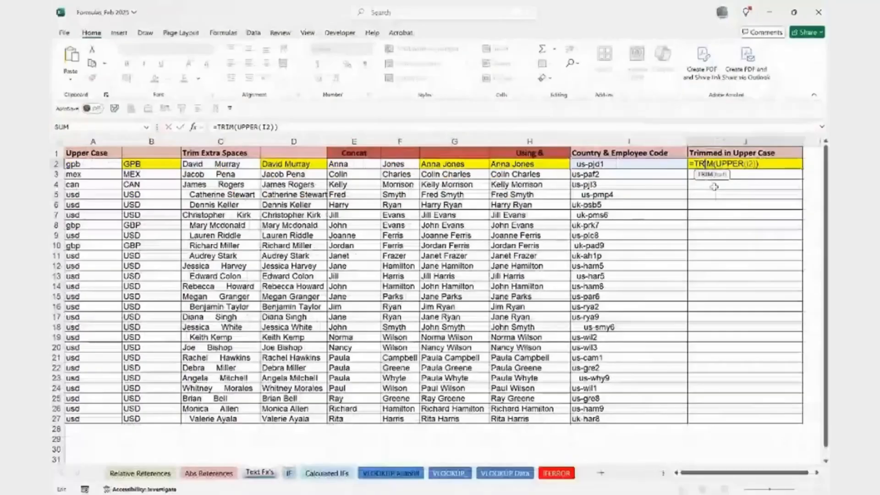
{"action": "key", "text": "ctrl+Return"}
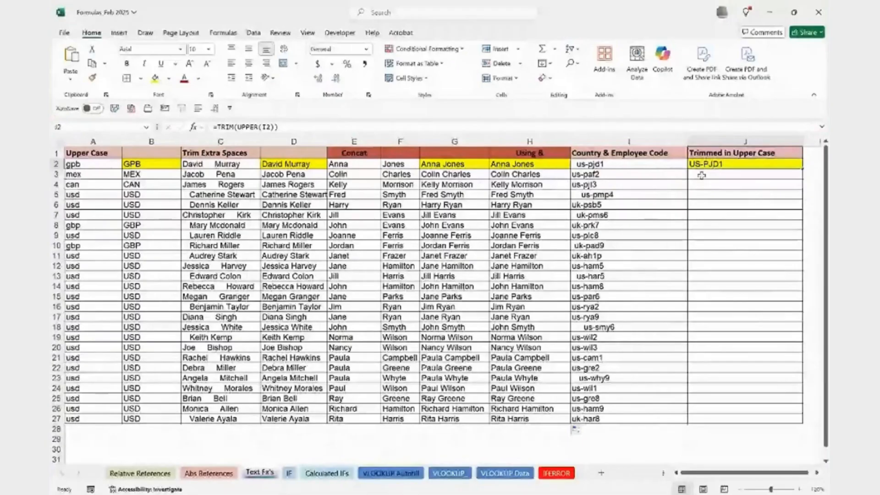
{"action": "left_click", "coordinate": [702, 175]}
{"action": "left_click", "coordinate": [743, 164]}
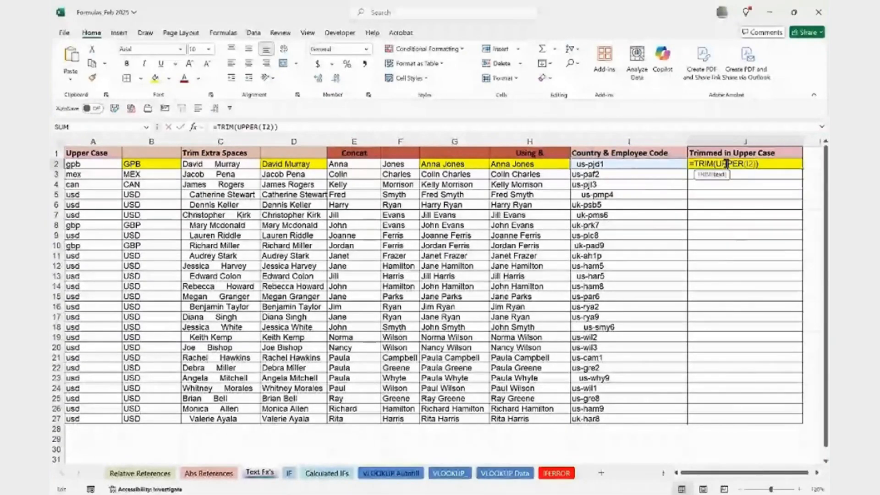
{"action": "key", "text": "ctrl+c"}
Write the nested formula =TRIM(UPPER(I3)) in J3 to trim and capitalize the employee code
{"action": "left_click", "coordinate": [719, 175]}
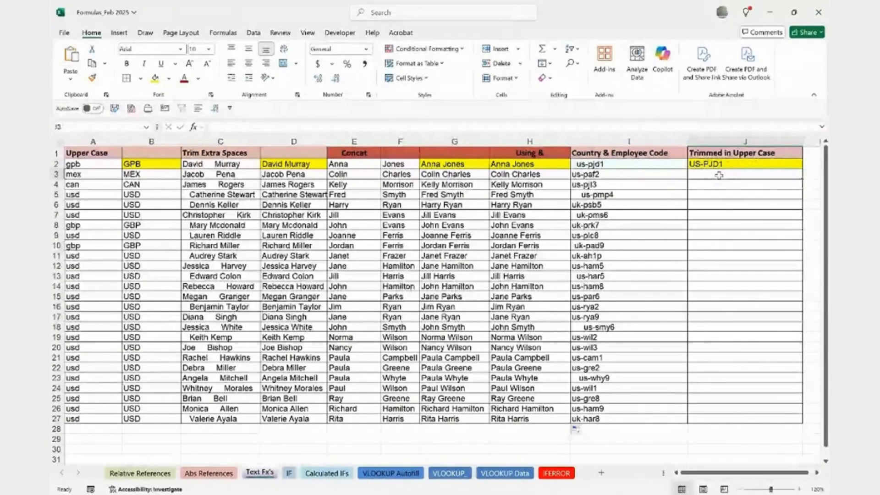
{"action": "type", "text": "=trim"}
{"action": "key", "text": "Tab"}
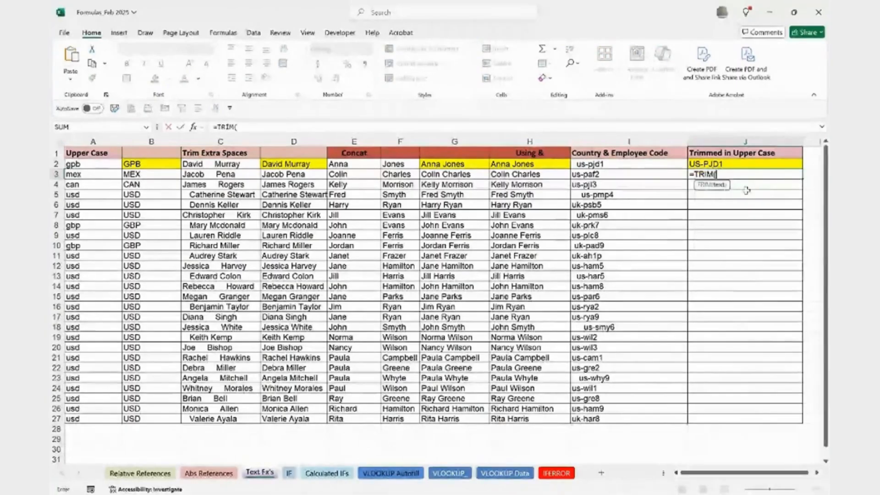
{"action": "type", "text": "up"}
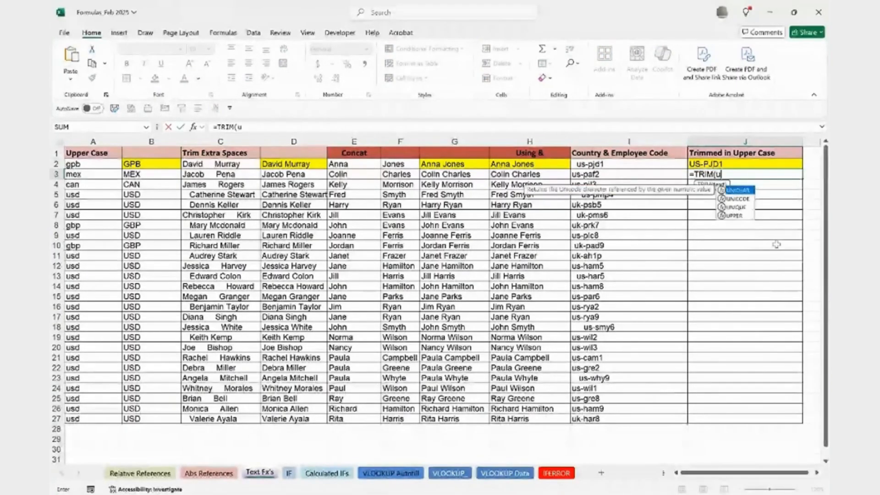
{"action": "key", "text": "Tab"}
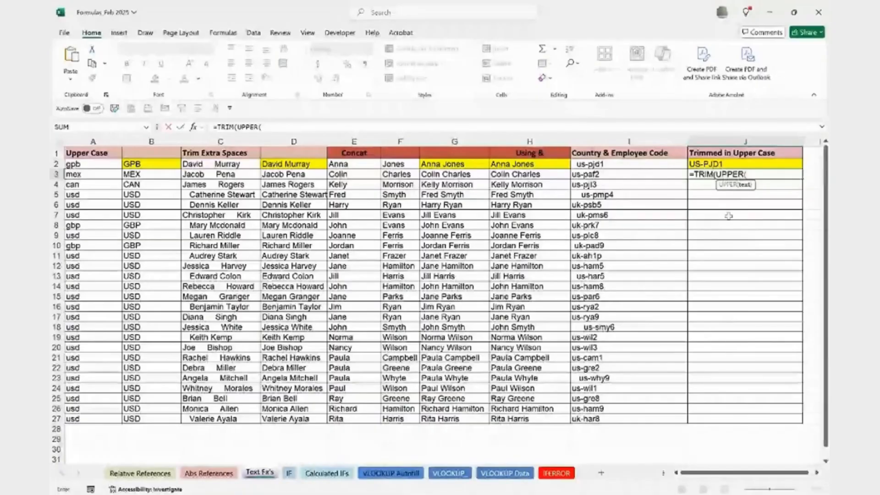
{"action": "key", "text": "Left"}
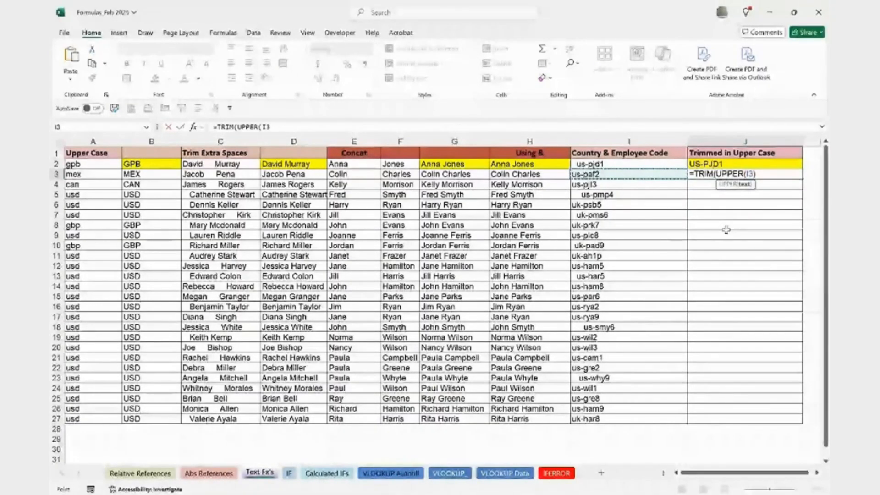
{"action": "type", "text": "))"}
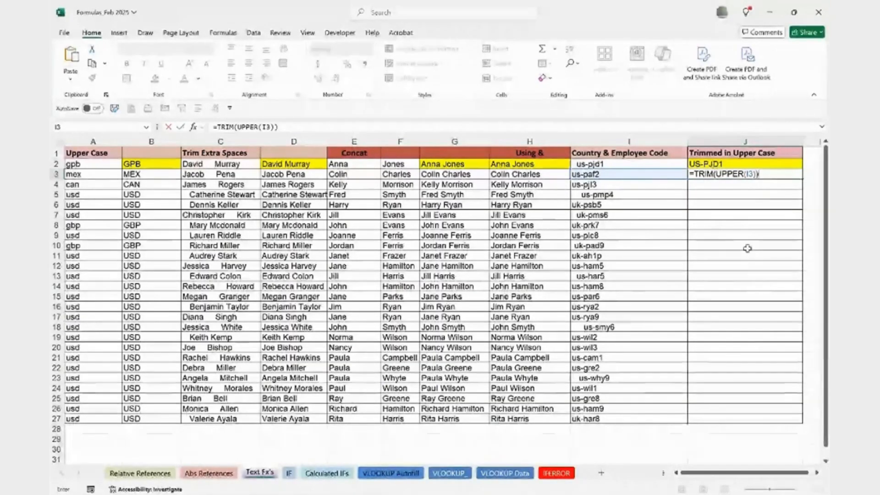
Remove the last closing parenthesis from the J3 formula, enter it, accept the proposed correction and check the corrected formula
{"action": "key", "text": "BackSpace"}
{"action": "key", "text": "Return"}
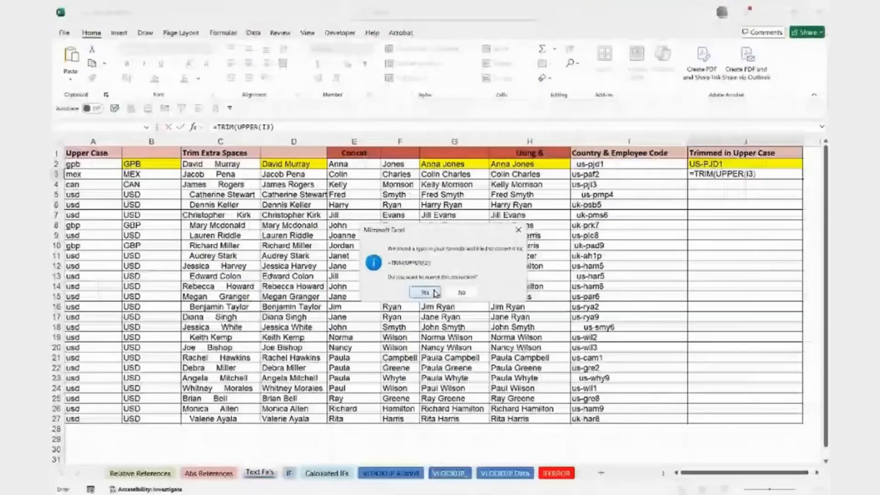
{"action": "left_click", "coordinate": [425, 292]}
{"action": "double_click", "coordinate": [787, 175]}
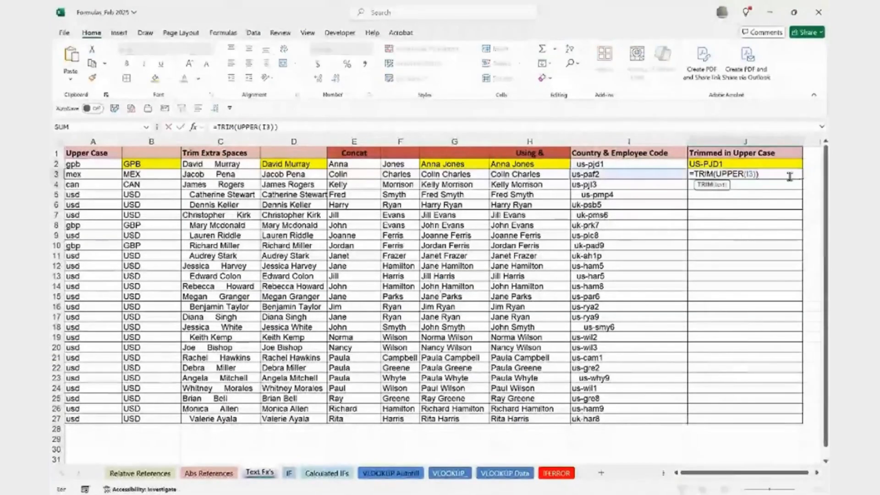
{"action": "key", "text": "ctrl+Return"}
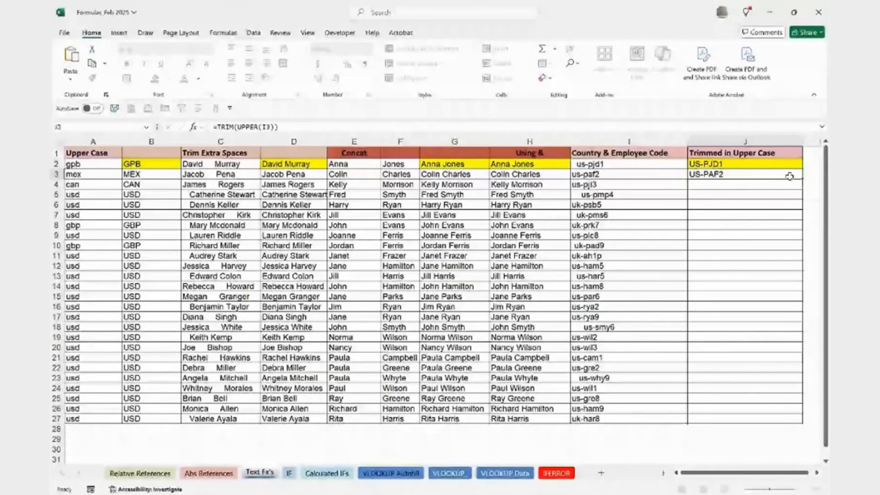
Trim and capitalize the code of row 4 by entering =TRIM(UPPER(I4)) in J4
{"action": "left_click", "coordinate": [727, 183]}
{"action": "type", "text": "=TRIM("}
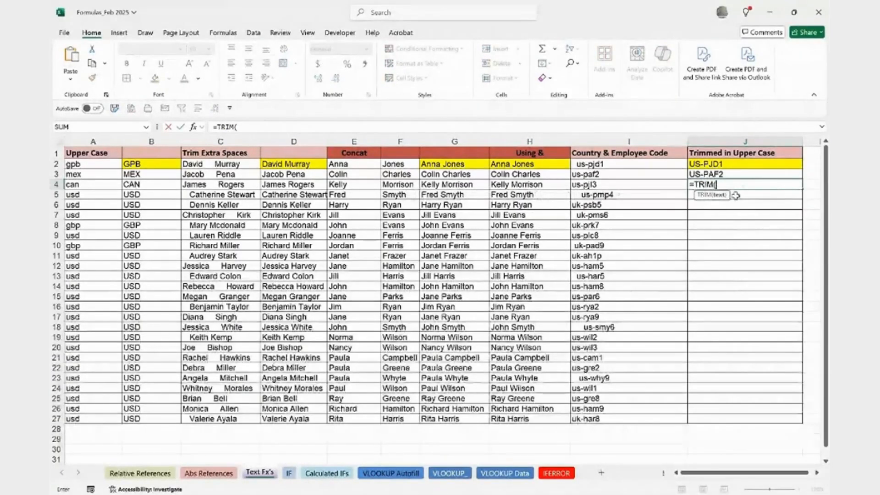
{"action": "type", "text": "up"}
{"action": "double_click", "coordinate": [736, 200]}
{"action": "left_click", "coordinate": [612, 184]}
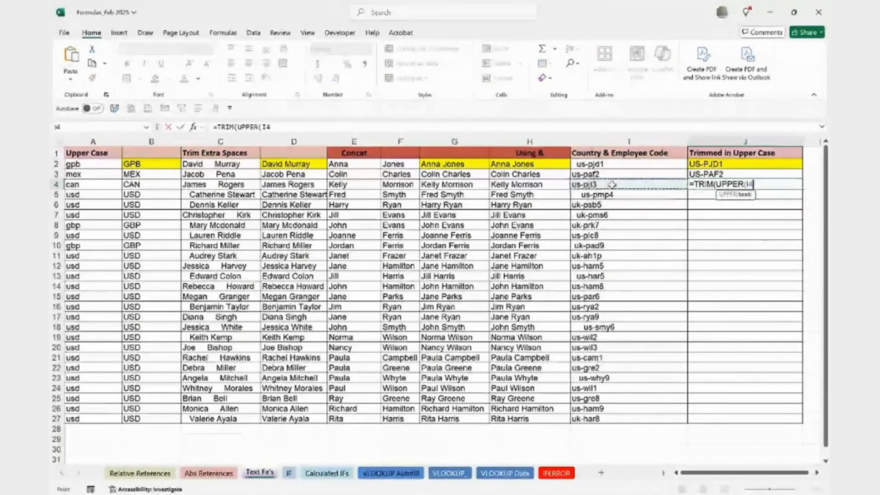
{"action": "type", "text": ")"}
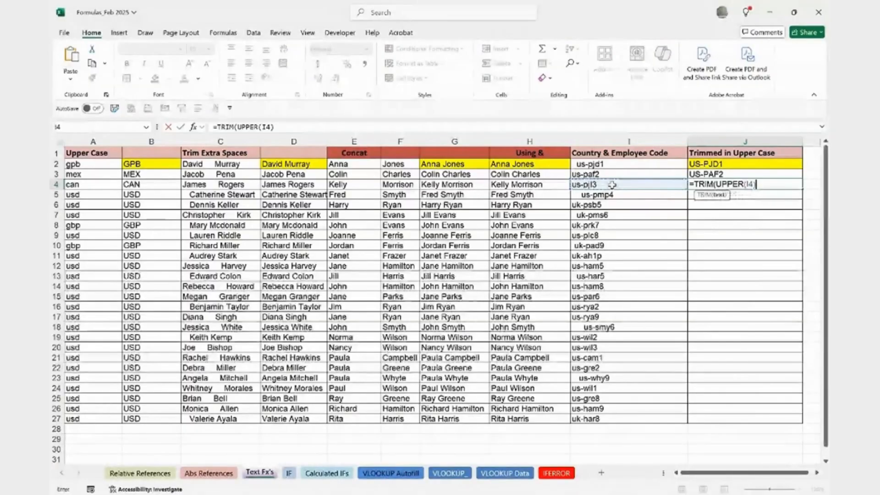
{"action": "type", "text": ")"}
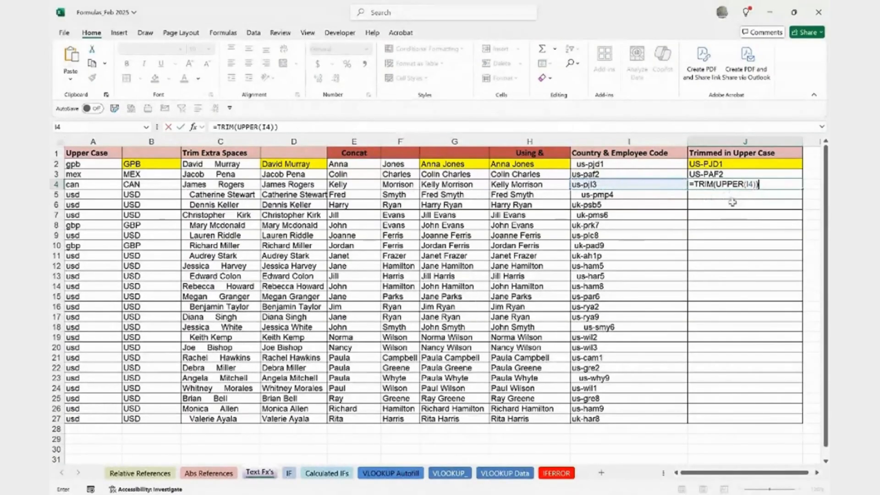
{"action": "key", "text": "Return"}
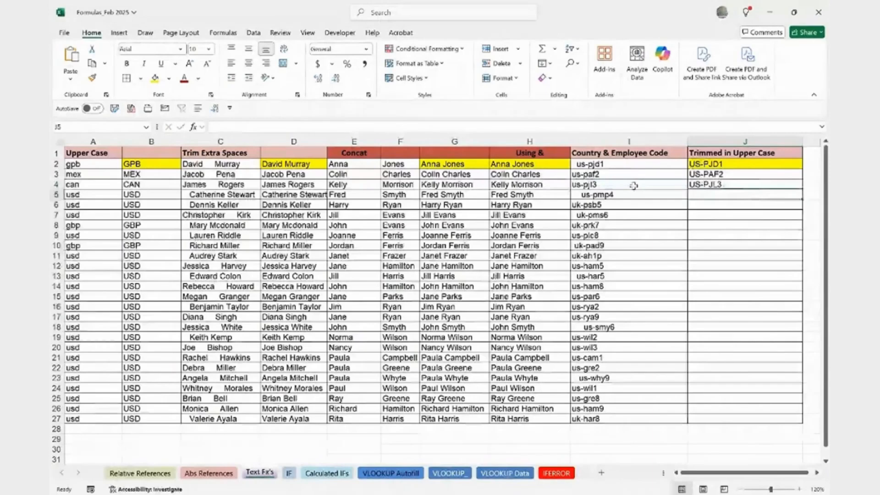
Fill the TRIM and UPPER formula from J4 down through J27
{"action": "left_click", "coordinate": [789, 185]}
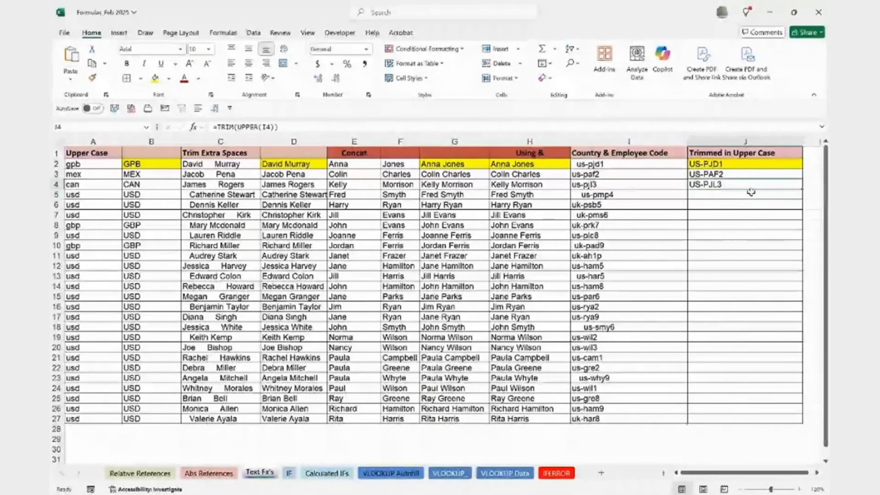
{"action": "double_click", "coordinate": [802, 189]}
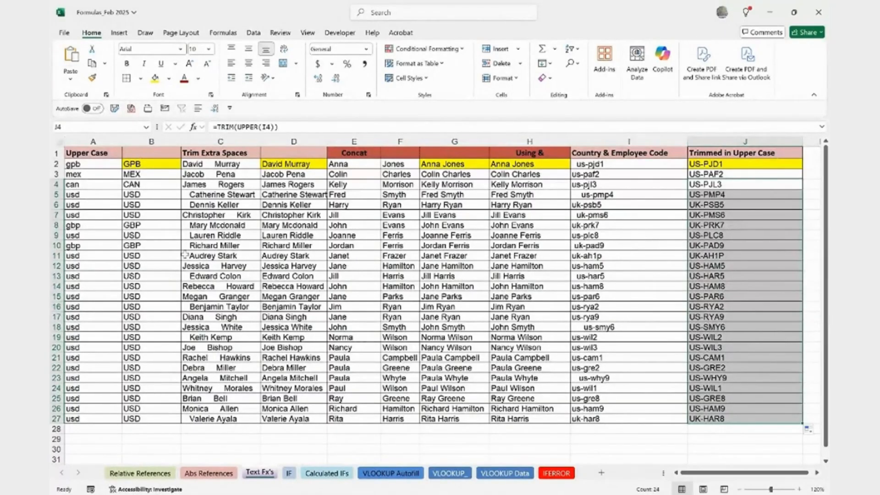
{"action": "left_click", "coordinate": [244, 243]}
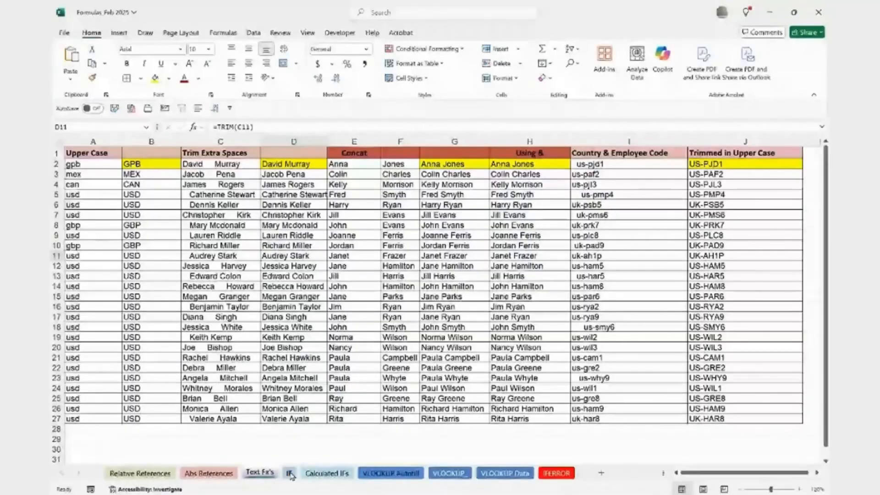
Switch to the IF sheet and select the sales goal in B4 of the commission report
{"action": "left_click", "coordinate": [289, 473]}
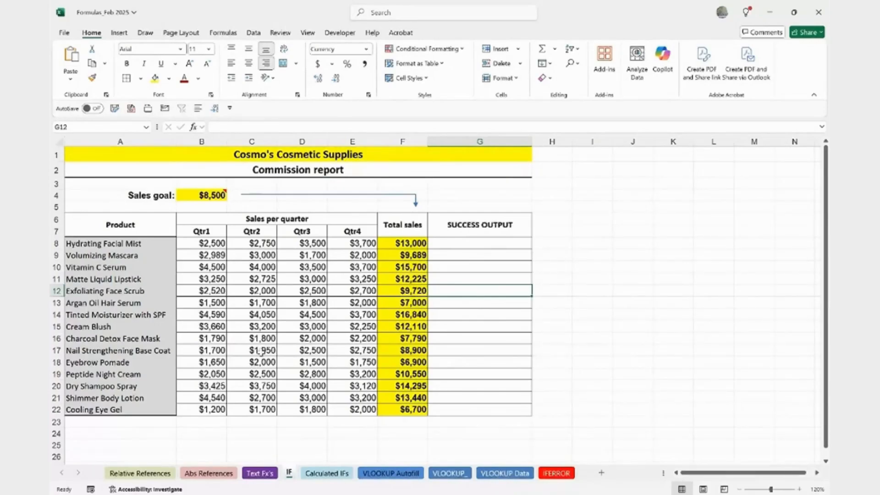
{"action": "left_click", "coordinate": [268, 294]}
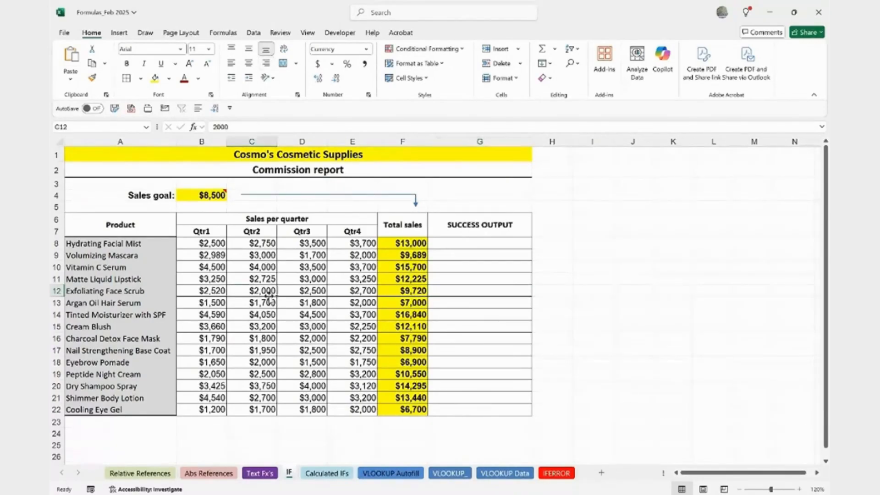
{"action": "left_click", "coordinate": [194, 197]}
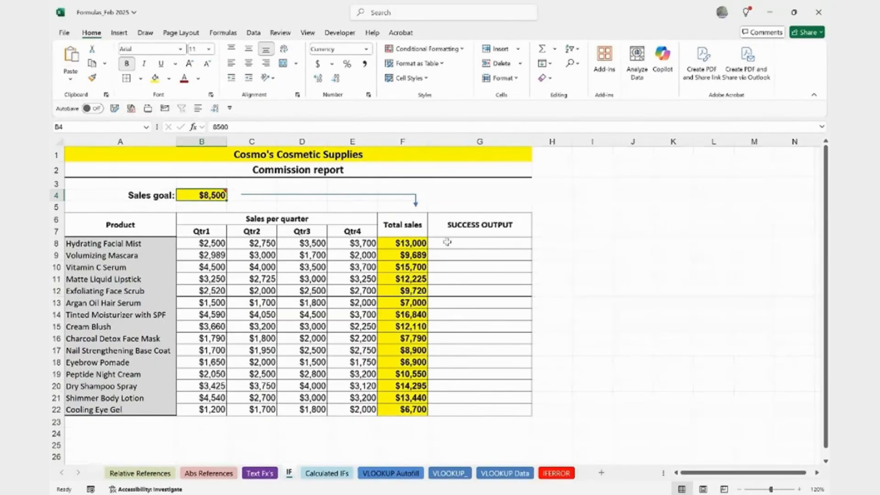
Start an IF formula in G8 whose logical test checks whether the total sales in F8 are greater than a value
{"action": "left_click", "coordinate": [464, 243]}
{"action": "type", "text": "=if"}
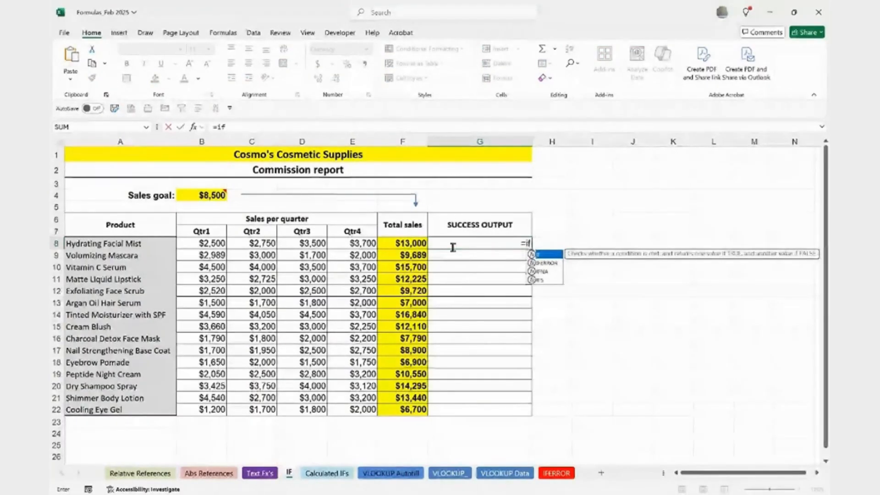
{"action": "key", "text": "Tab"}
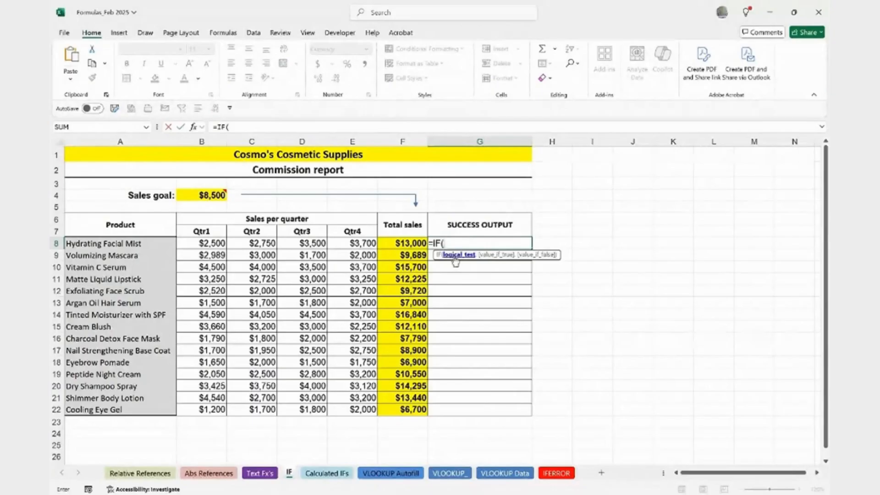
{"action": "left_click", "coordinate": [400, 243]}
{"action": "type", "text": ">"}
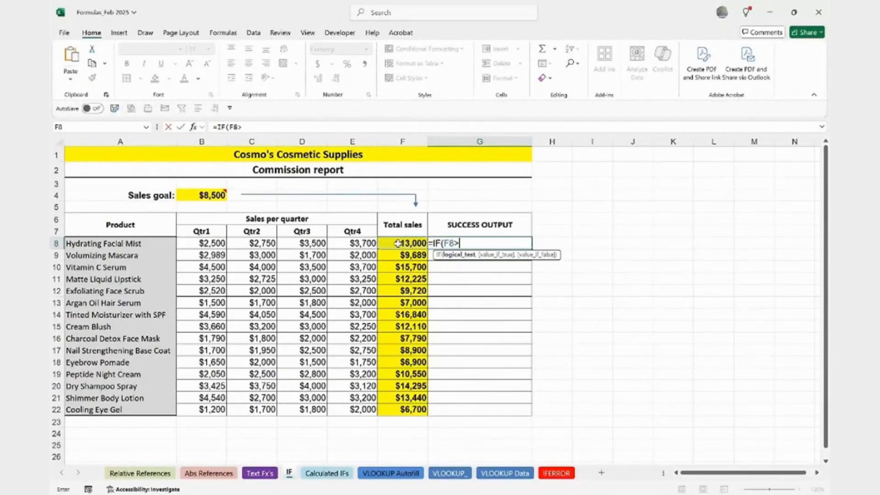
Complete the IF formula in G8 as =IF(F8>B4,"Congrats","Needs Marketing")
{"action": "left_click", "coordinate": [208, 198]}
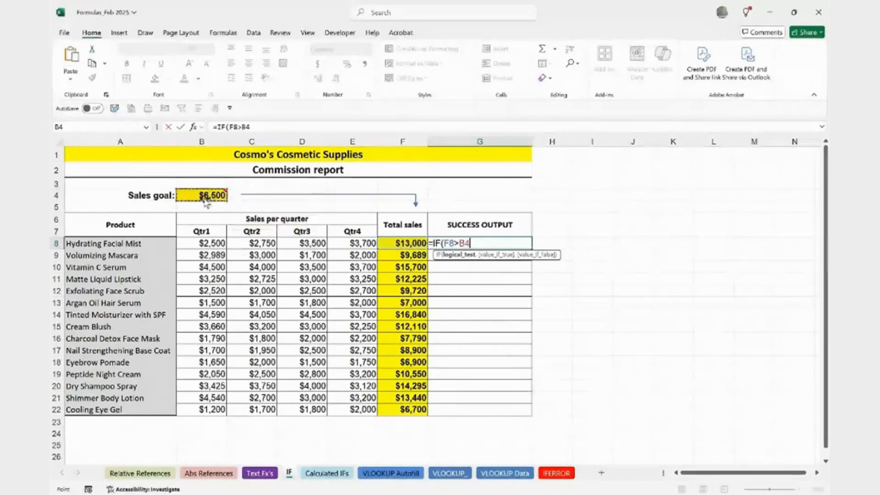
{"action": "type", "text": ","}
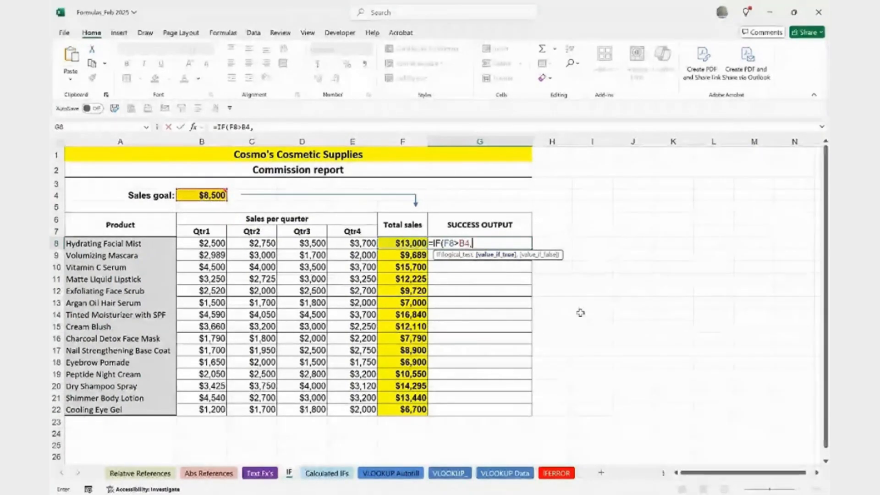
{"action": "type", "text": "\""}
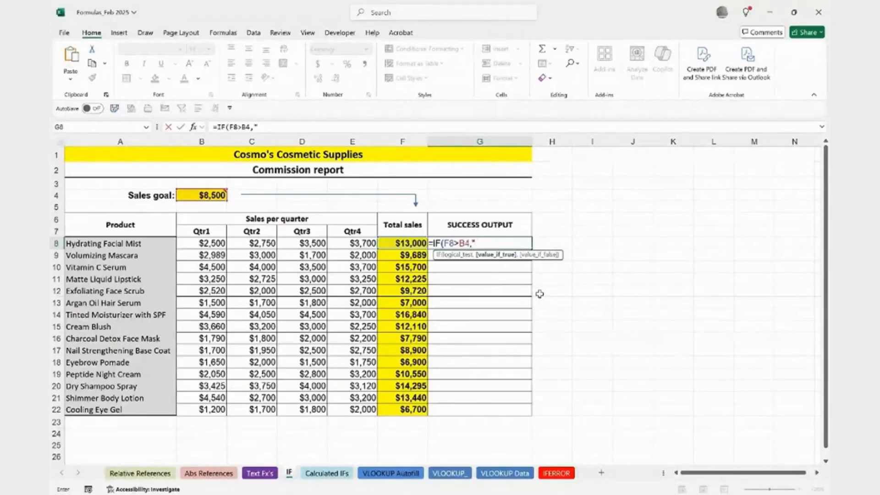
{"action": "type", "text": "Congrate"}
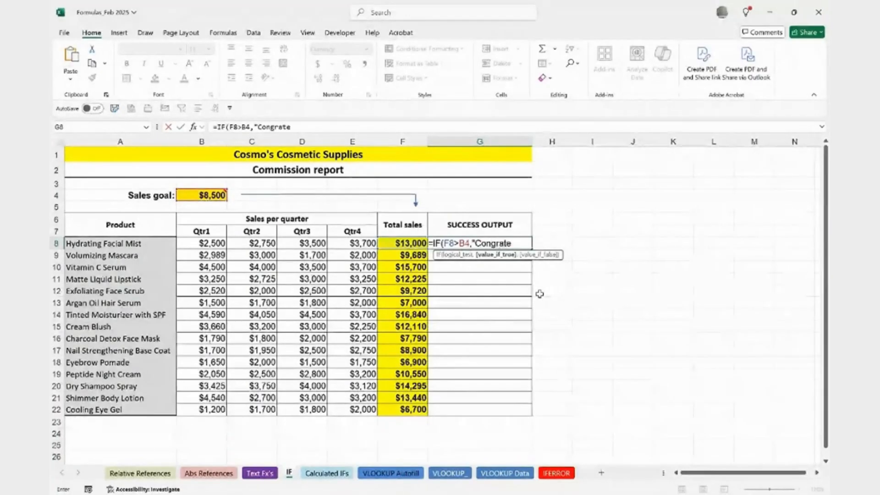
{"action": "key", "text": "BackSpace"}
{"action": "type", "text": "s\""}
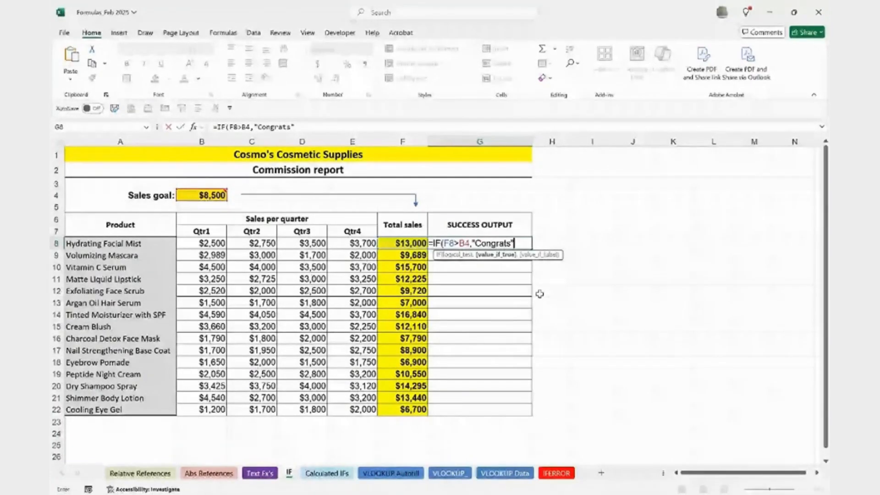
{"action": "type", "text": ","}
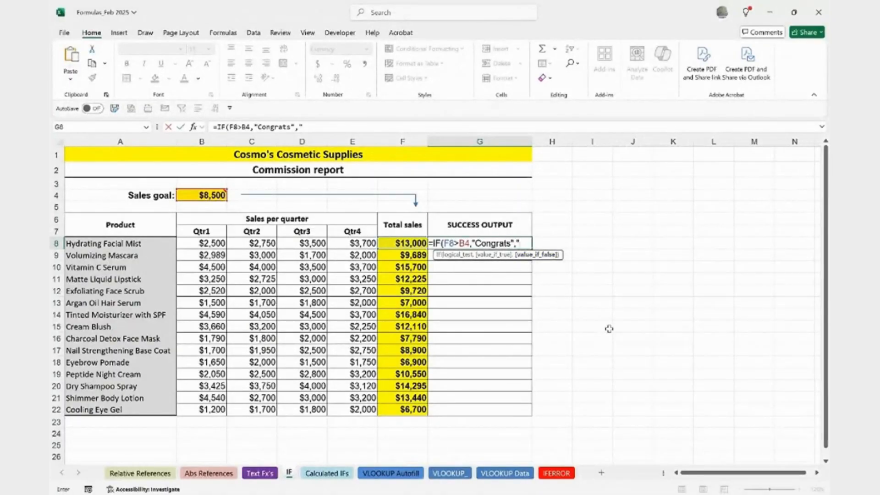
{"action": "type", "text": "\"Need"}
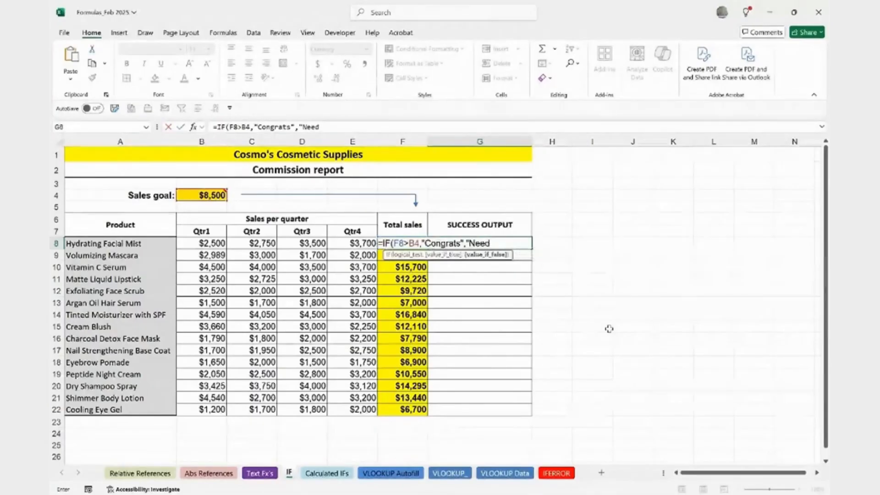
{"action": "type", "text": "s Marketing\""}
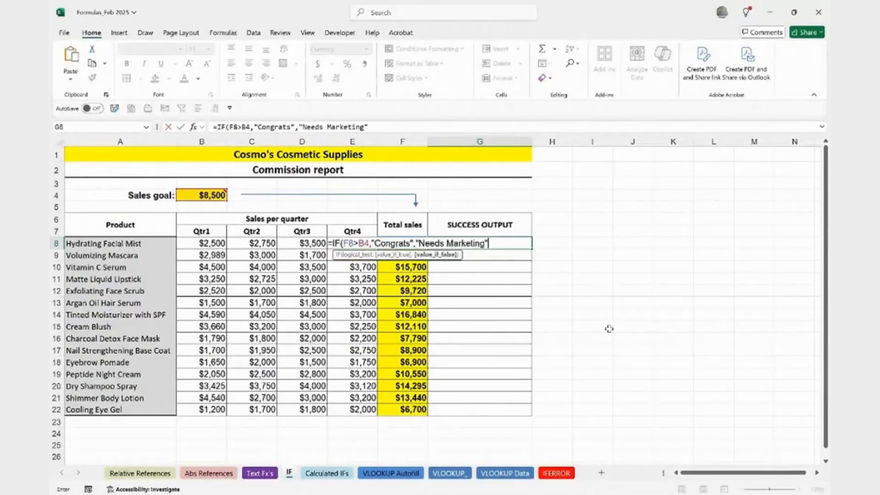
{"action": "type", "text": ")"}
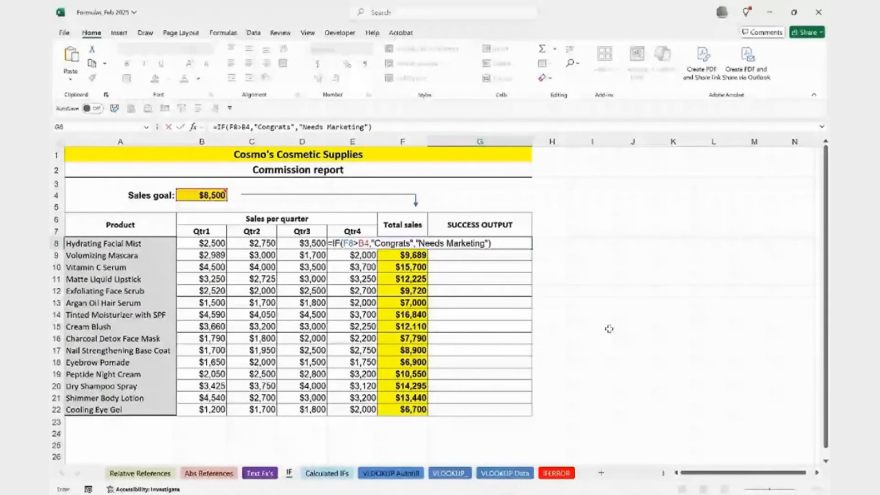
{"action": "key", "text": "Return"}
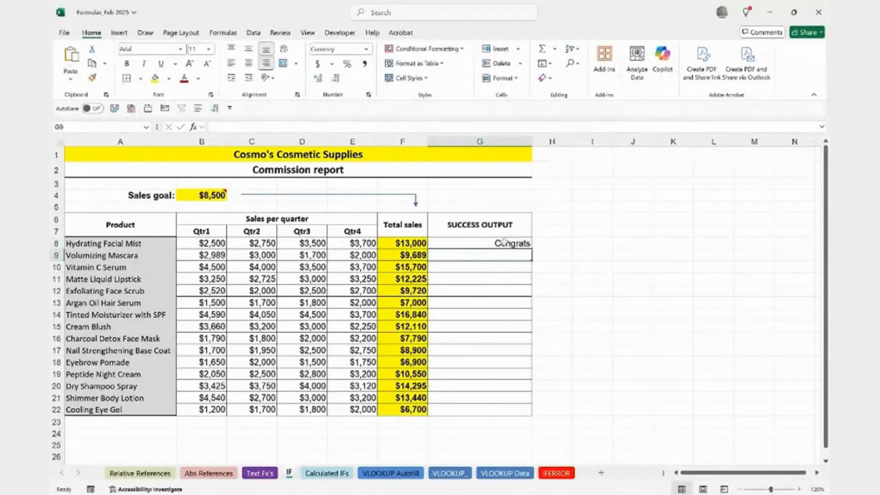
Test the G8 formula by setting Hydrating Facial Mist's total sales to 3000, and undo that change
{"action": "mouse_move", "coordinate": [210, 193]}
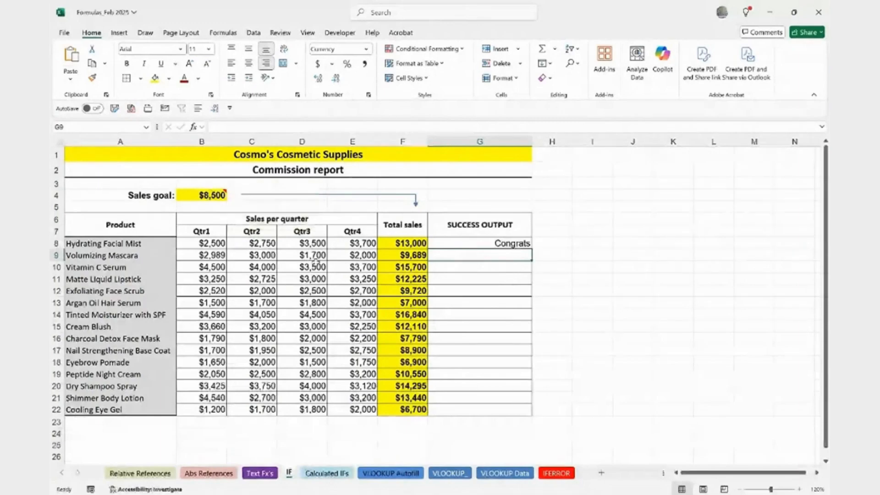
{"action": "left_click", "coordinate": [411, 244]}
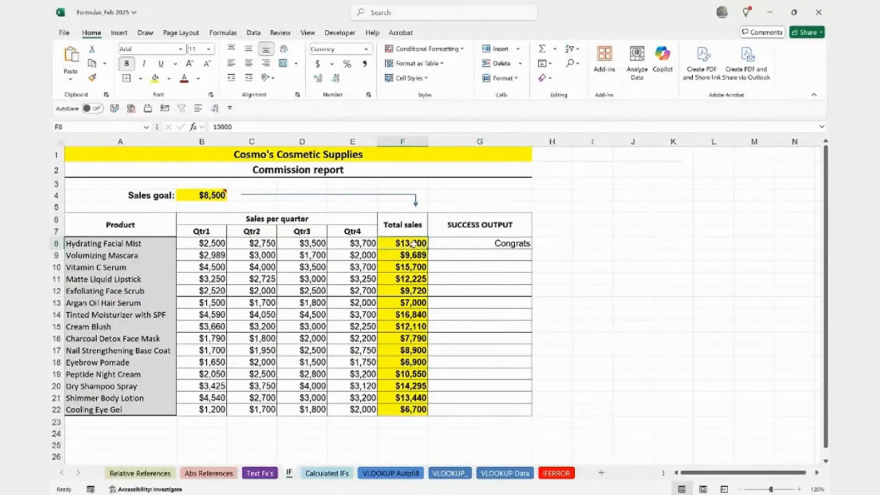
{"action": "type", "text": "3000"}
{"action": "key", "text": "Return"}
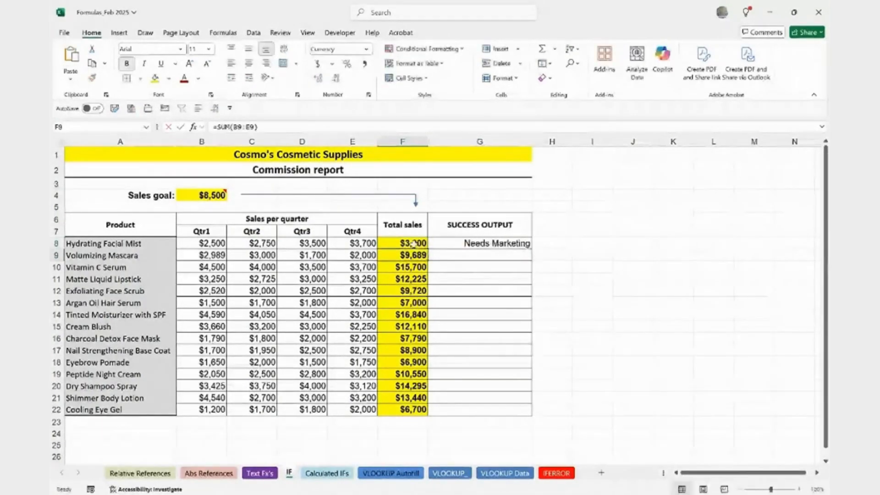
{"action": "key", "text": "ctrl+z"}
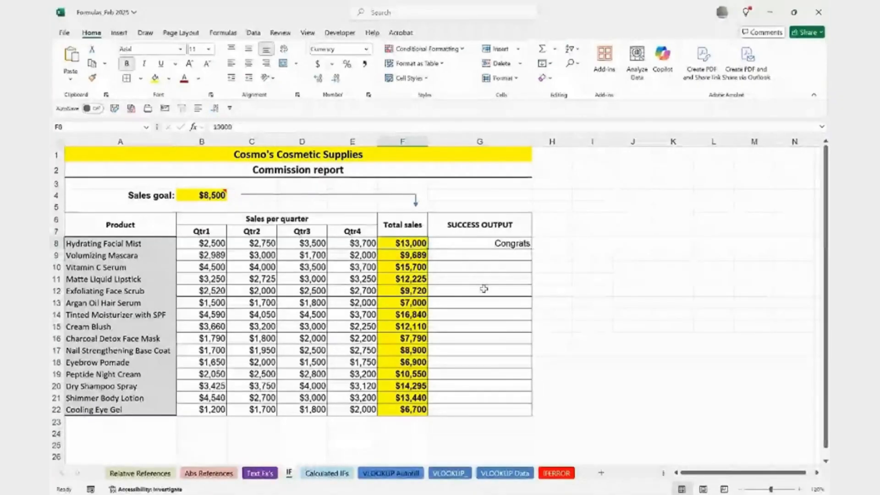
Inspect the value-if-true and value-if-false arguments of the IF formula in G8
{"action": "double_click", "coordinate": [499, 243]}
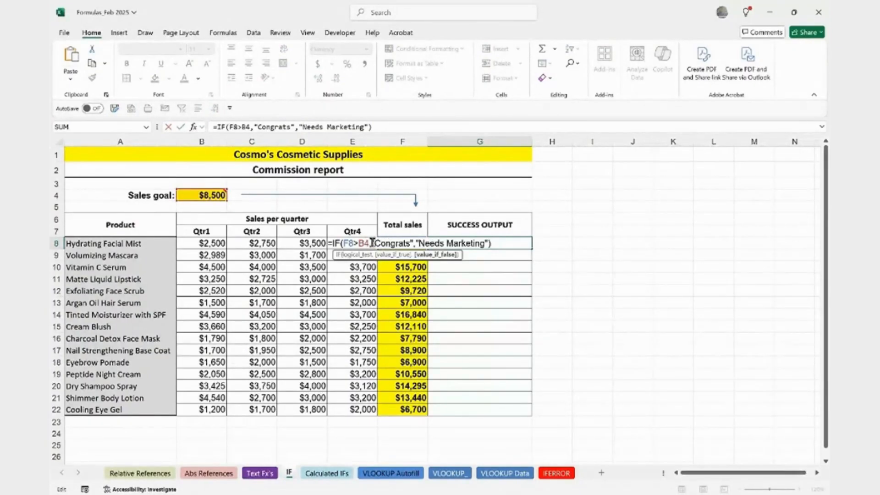
{"action": "left_click_drag", "start_coordinate": [374, 243], "coordinate": [489, 241]}
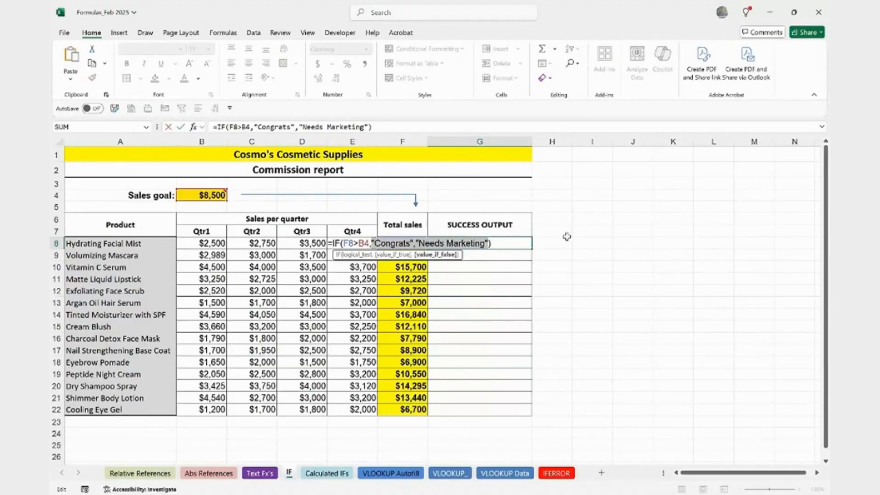
{"action": "key", "text": "BackSpace"}
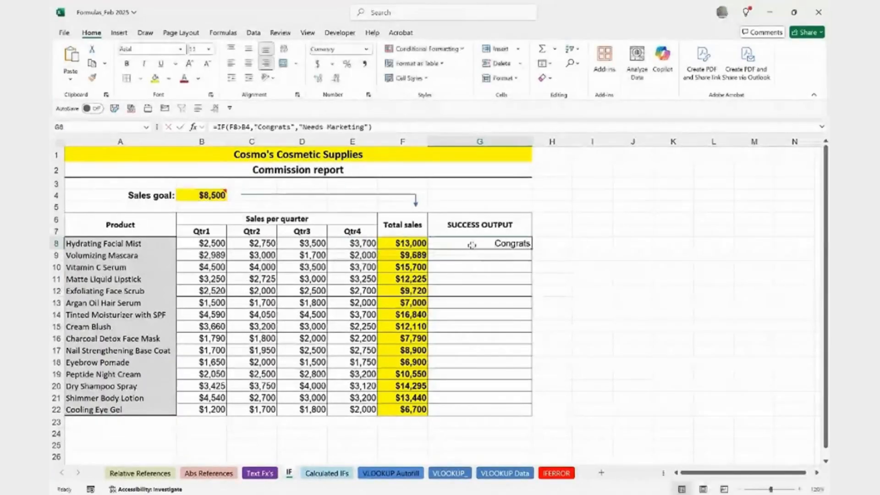
{"action": "double_click", "coordinate": [493, 243]}
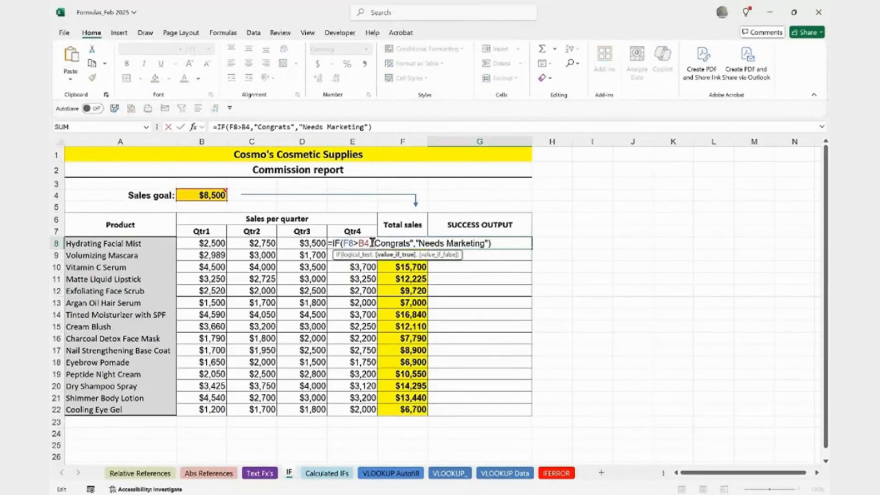
{"action": "key", "text": "Escape"}
Enter the commission formula =IF(F9>B4,F9*10%,F9*2%) in G9 for Volumizing Mascara
{"action": "left_click", "coordinate": [502, 254]}
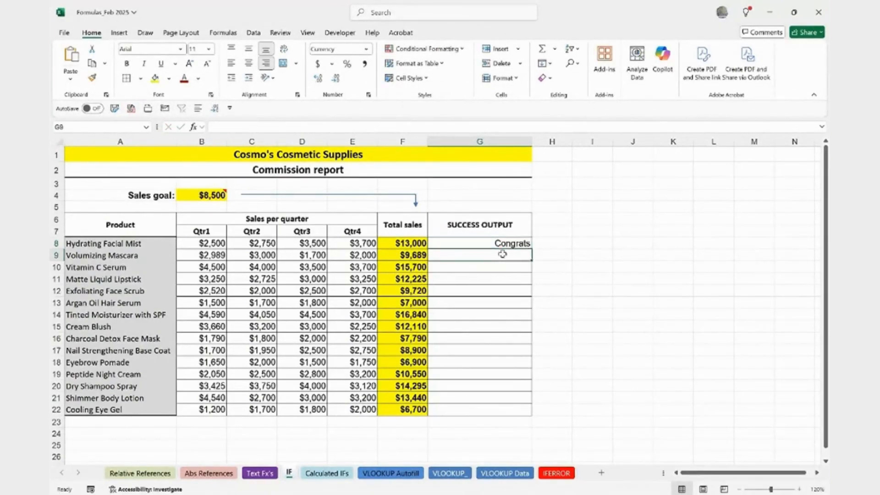
{"action": "type", "text": "=IF("}
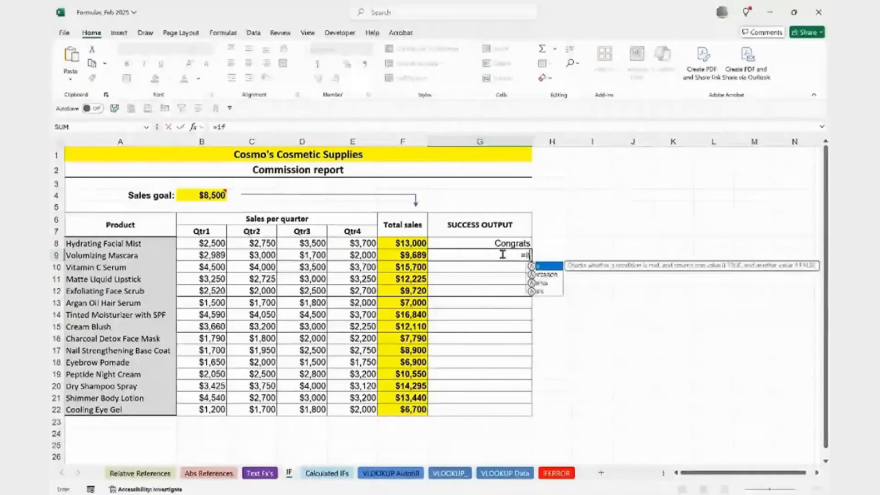
{"action": "left_click", "coordinate": [397, 254]}
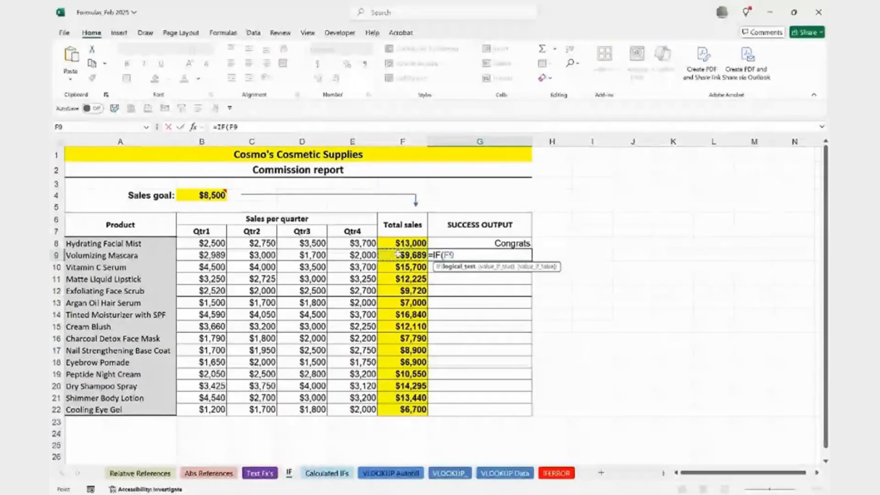
{"action": "type", "text": ">"}
{"action": "left_click", "coordinate": [198, 194]}
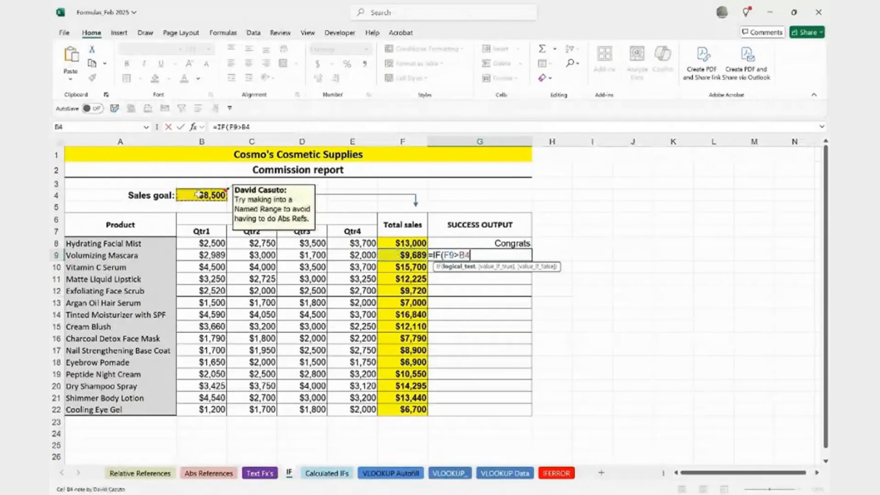
{"action": "type", "text": ","}
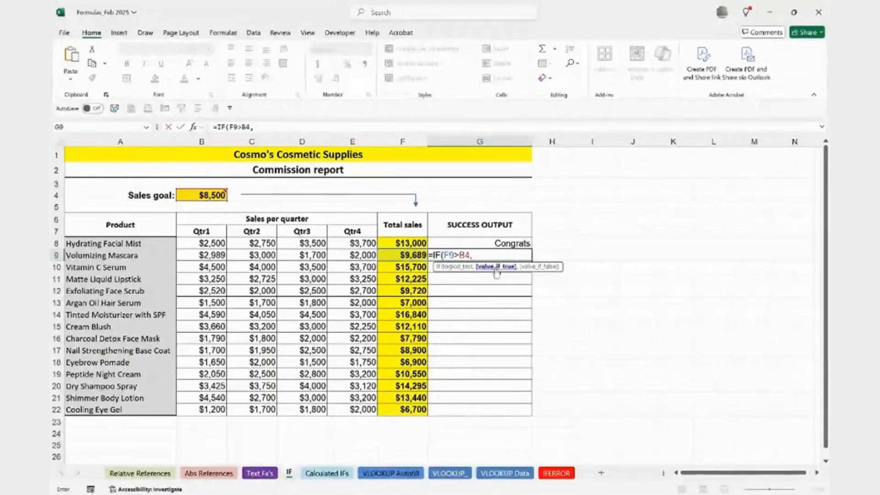
{"action": "left_click", "coordinate": [405, 255]}
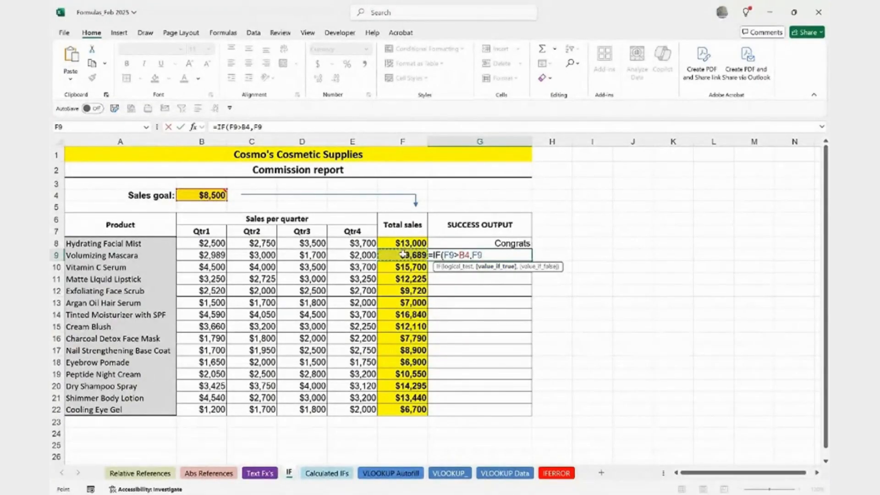
{"action": "type", "text": "*10%"}
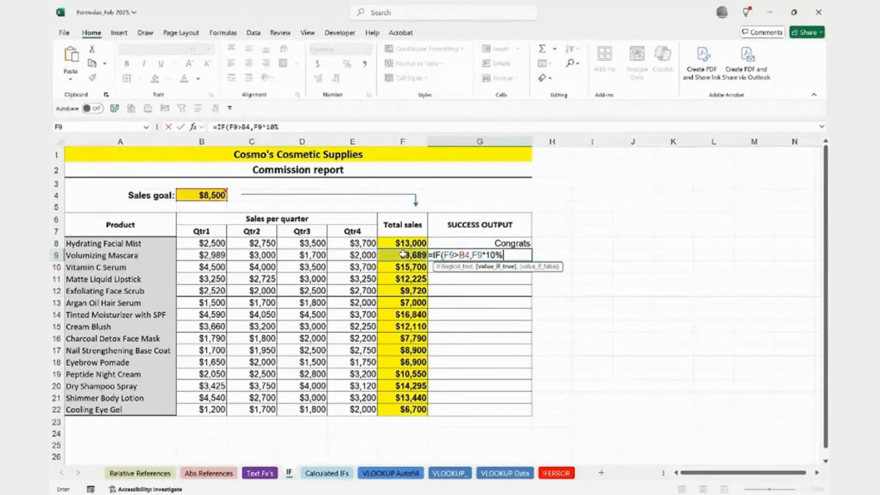
{"action": "type", "text": ","}
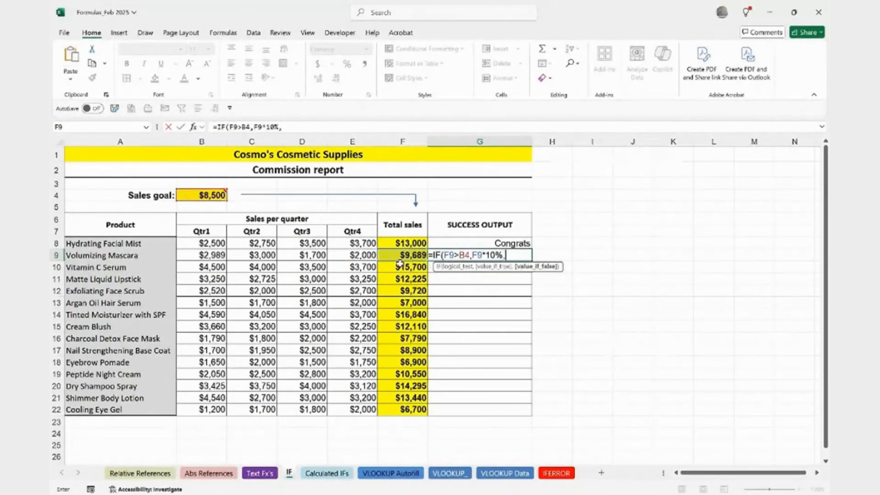
{"action": "left_click", "coordinate": [405, 255]}
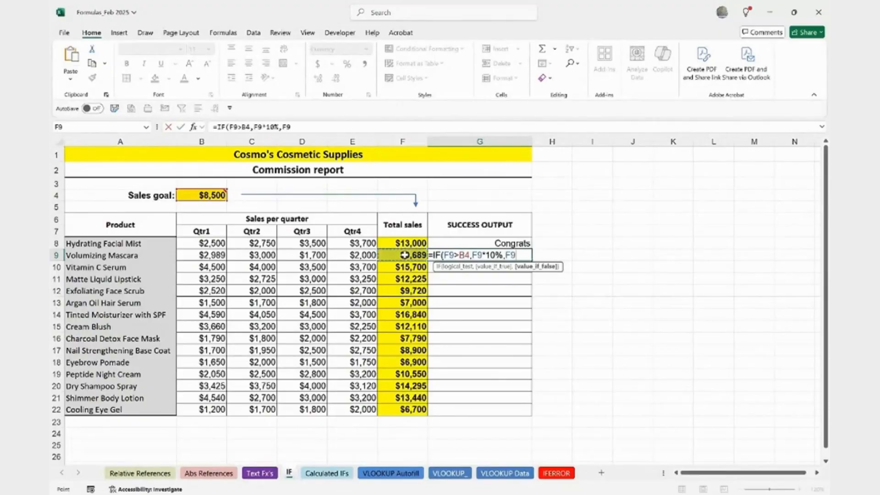
{"action": "type", "text": "*2%)"}
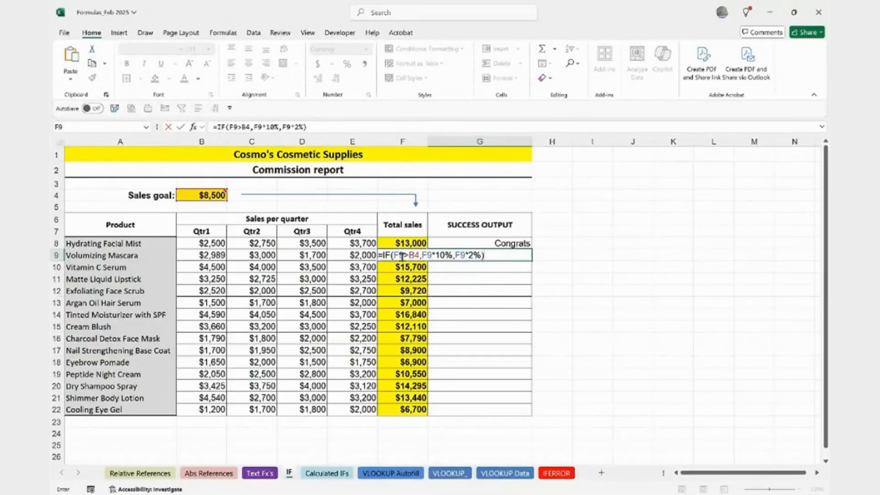
{"action": "key", "text": "Return"}
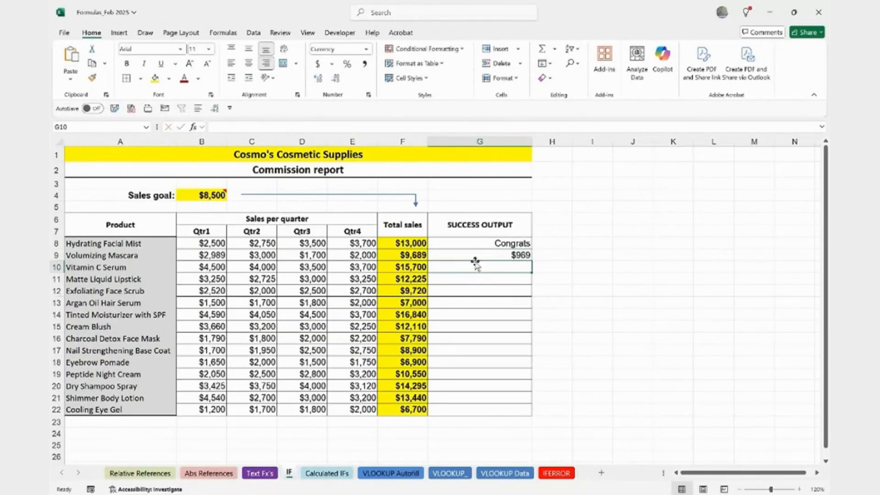
Examine the logical test and the two percentage calculations in the IF formula in G9
{"action": "left_click", "coordinate": [489, 254]}
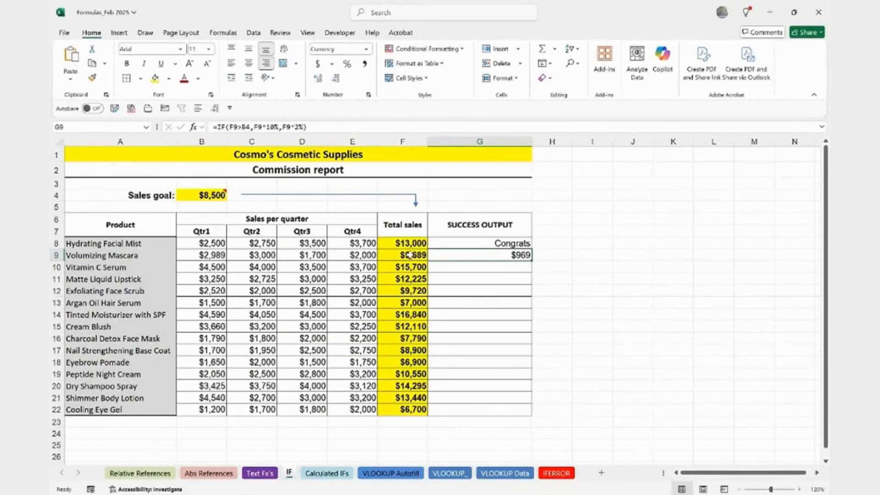
{"action": "double_click", "coordinate": [518, 255]}
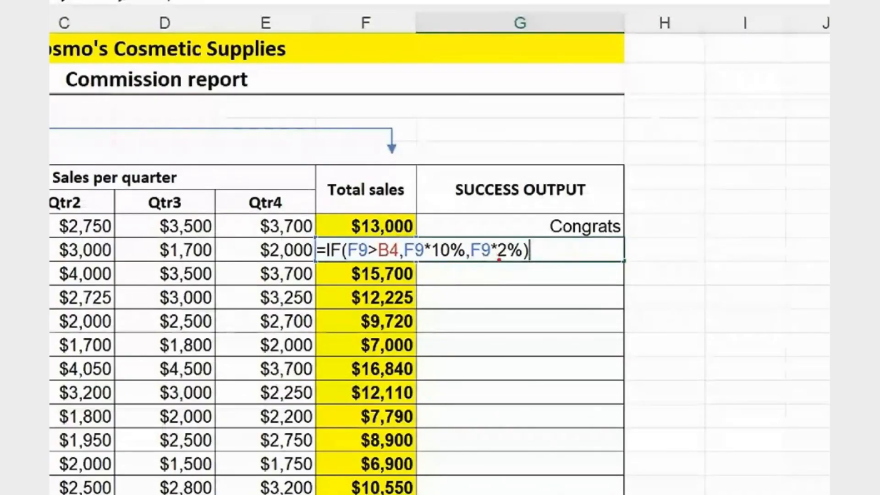
{"action": "key", "text": "Return"}
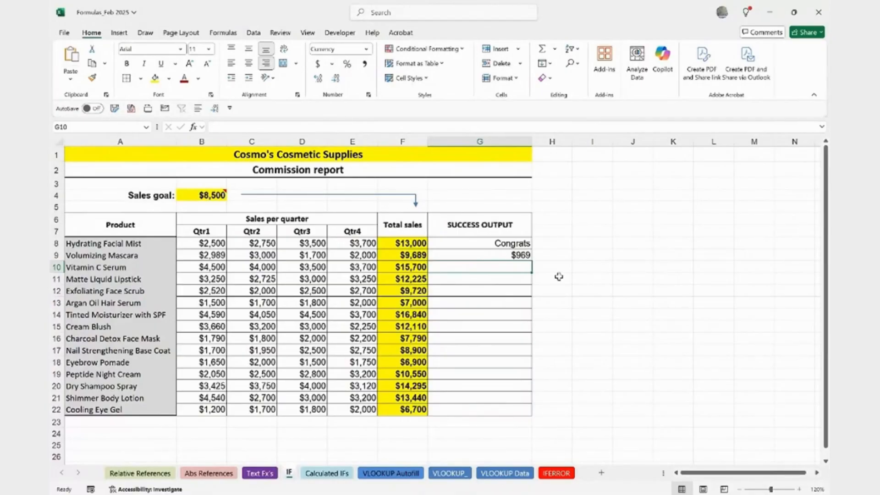
Review the commission formula in G9 and fill it down through G22 with its relative reference to the sales goal
{"action": "left_click", "coordinate": [527, 258]}
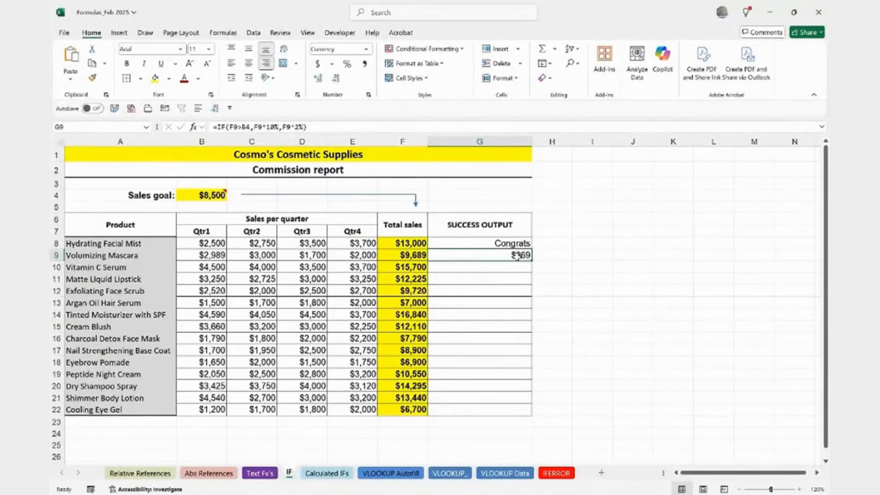
{"action": "key", "text": "F2"}
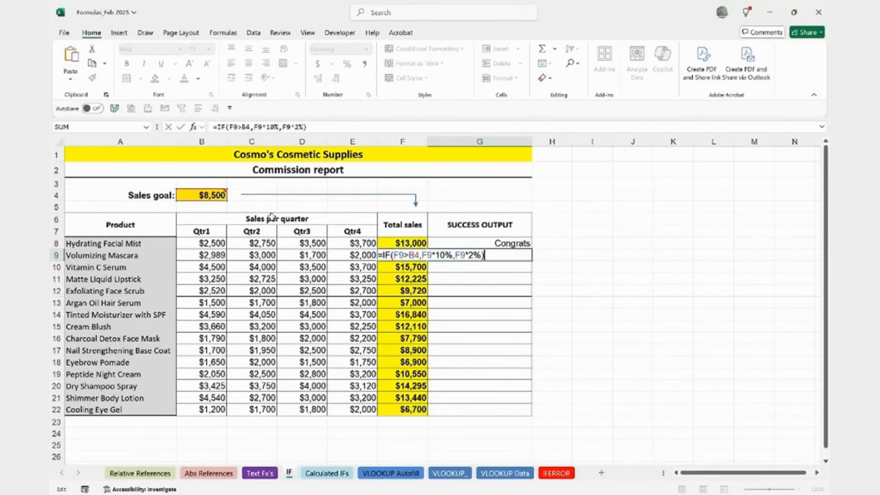
{"action": "mouse_move", "coordinate": [221, 196]}
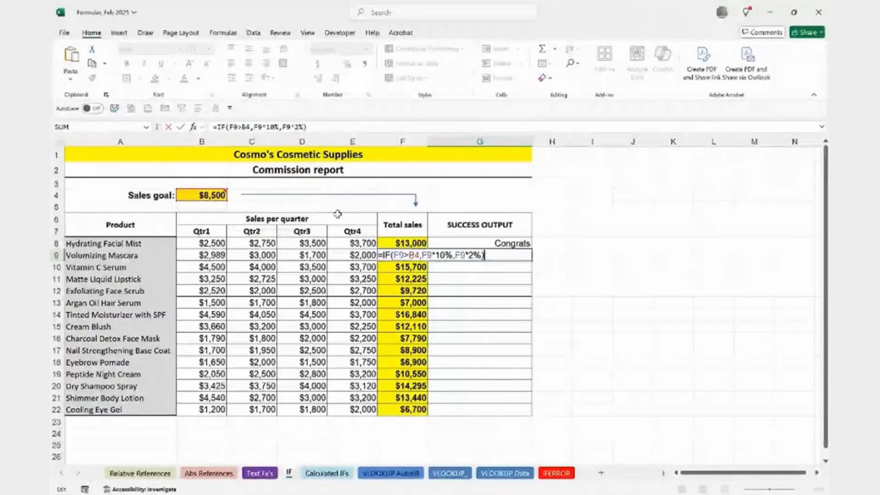
{"action": "left_click", "coordinate": [414, 255]}
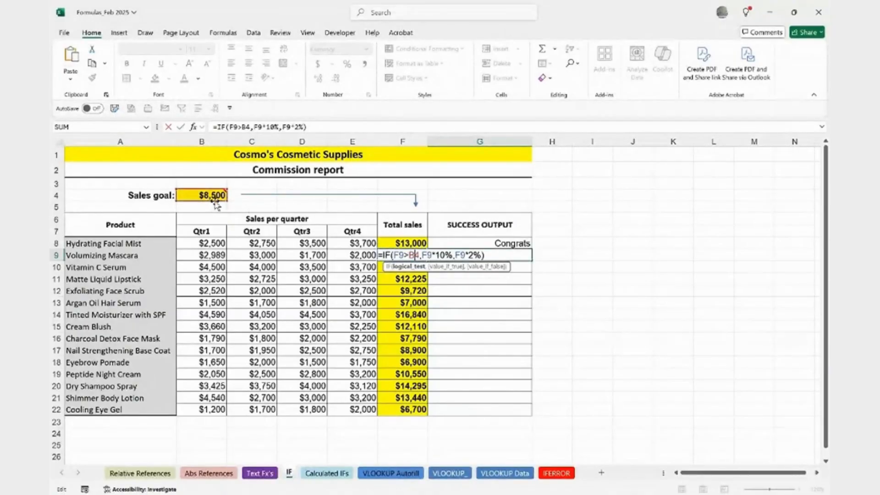
{"action": "key", "text": "ctrl+Return"}
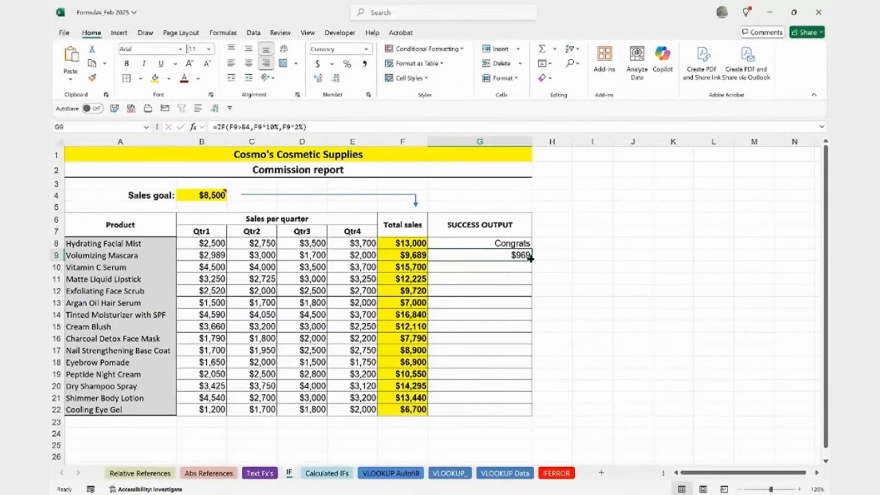
{"action": "left_click_drag", "start_coordinate": [531, 261], "coordinate": [540, 415]}
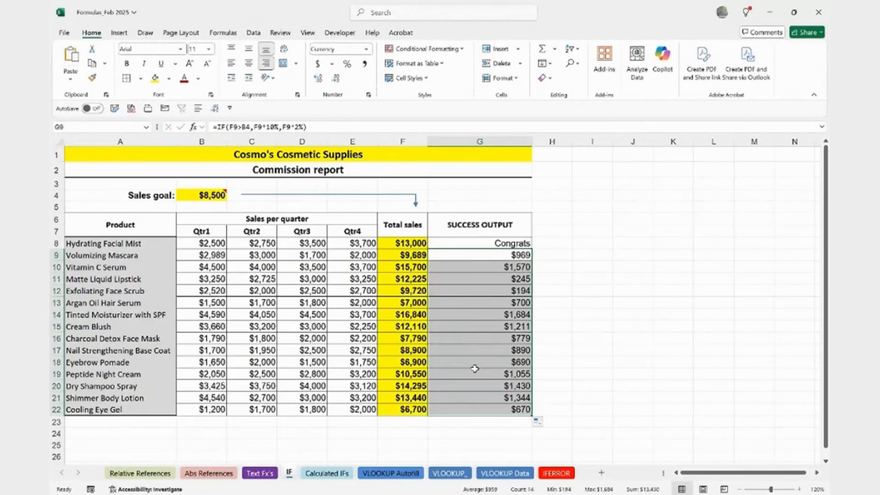
Check the sales goal reference in the copied formulas such as G14 and G22, and clear G10:G22
{"action": "double_click", "coordinate": [477, 314]}
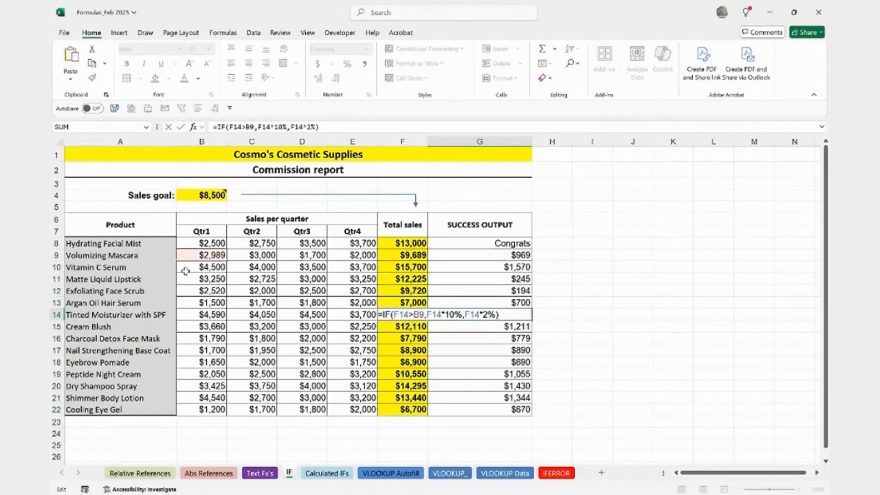
{"action": "double_click", "coordinate": [511, 357]}
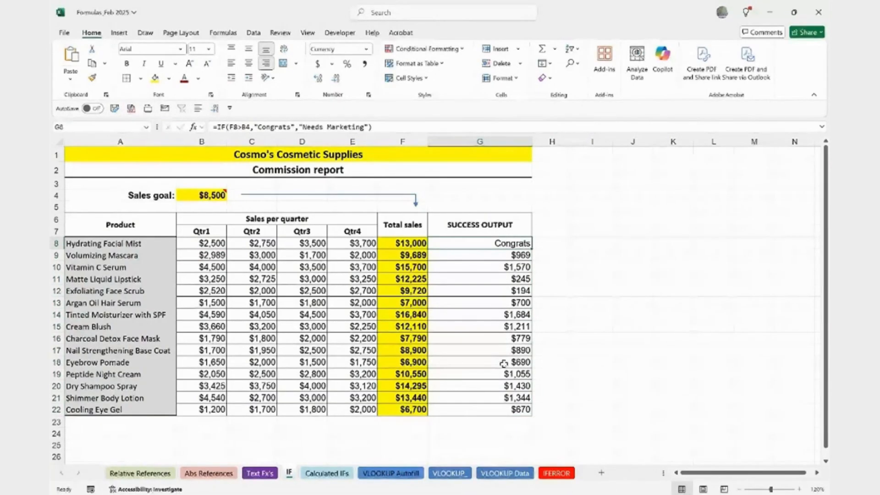
{"action": "double_click", "coordinate": [504, 374]}
{"action": "double_click", "coordinate": [523, 410]}
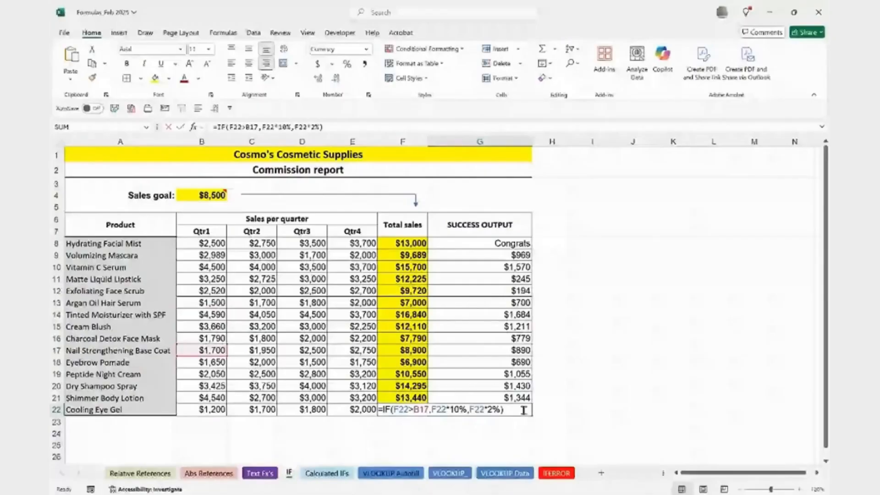
{"action": "key", "text": "Escape"}
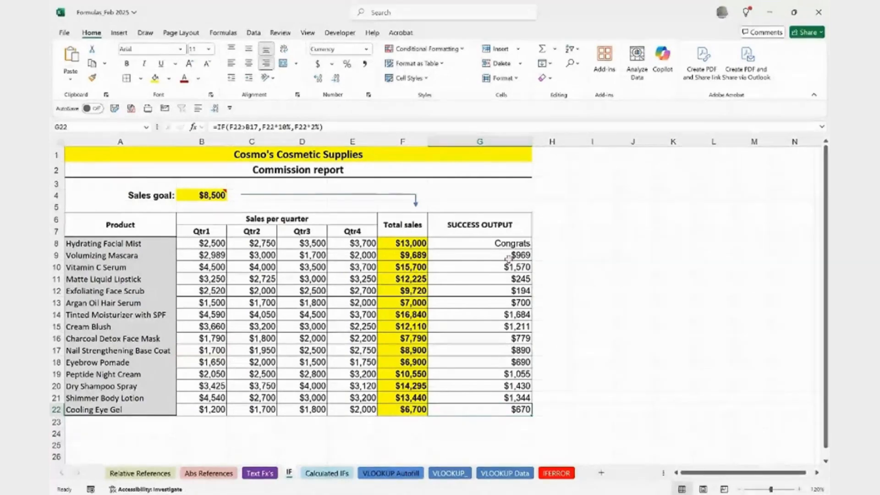
{"action": "left_click_drag", "start_coordinate": [509, 265], "coordinate": [512, 405]}
{"action": "key", "text": "Delete"}
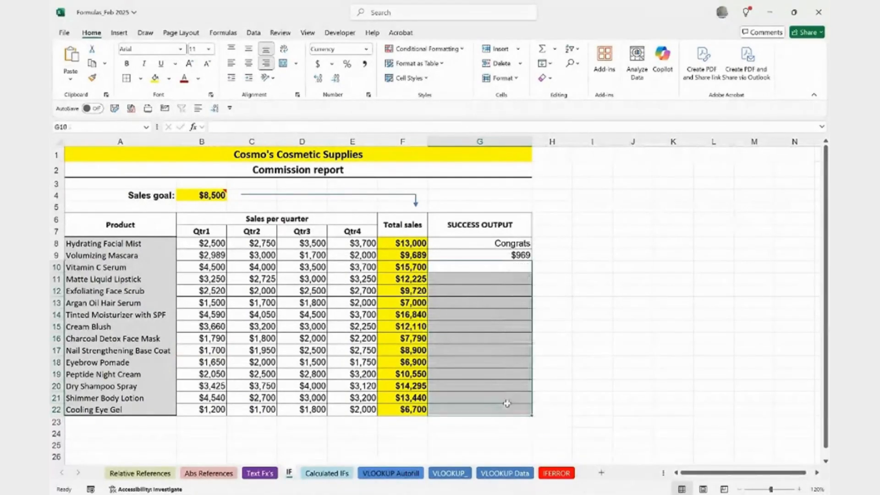
Make the sales goal reference absolute in the G9 formula so it reads =IF(F9>$B$4,F9*10%,F9*2%)
{"action": "double_click", "coordinate": [514, 259]}
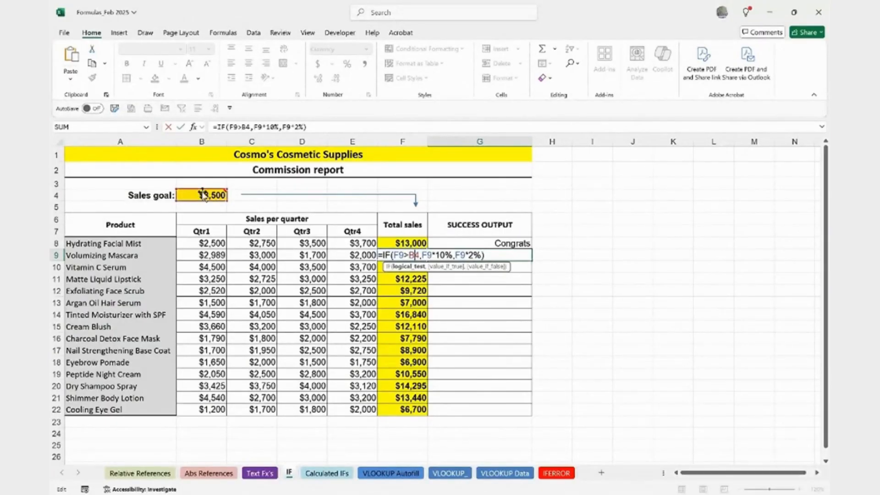
{"action": "mouse_move", "coordinate": [202, 196]}
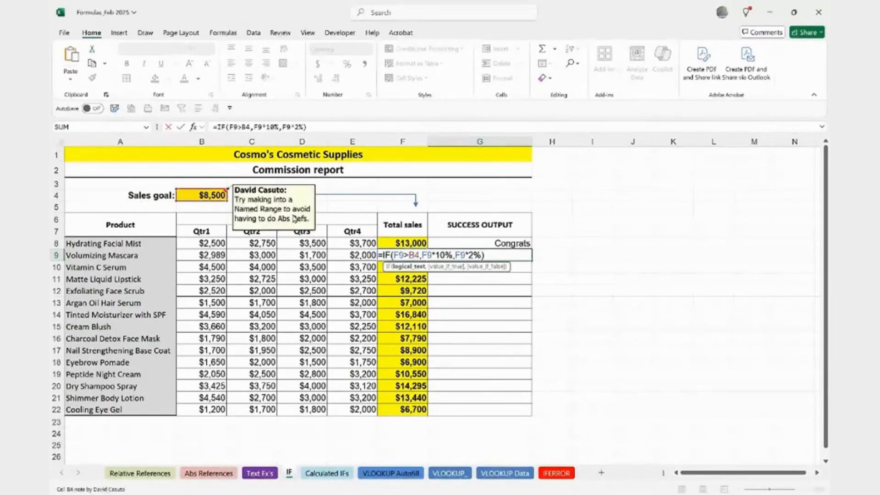
{"action": "double_click", "coordinate": [416, 256]}
{"action": "key", "text": "F4"}
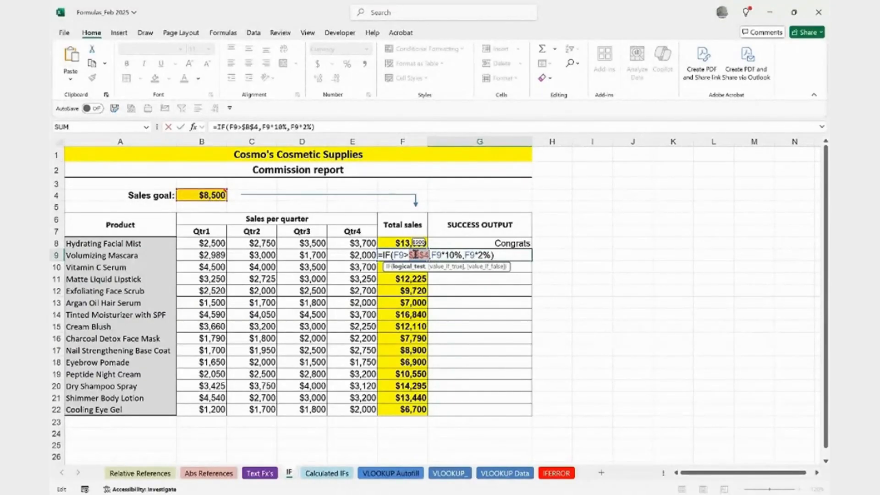
{"action": "mouse_move", "coordinate": [214, 196]}
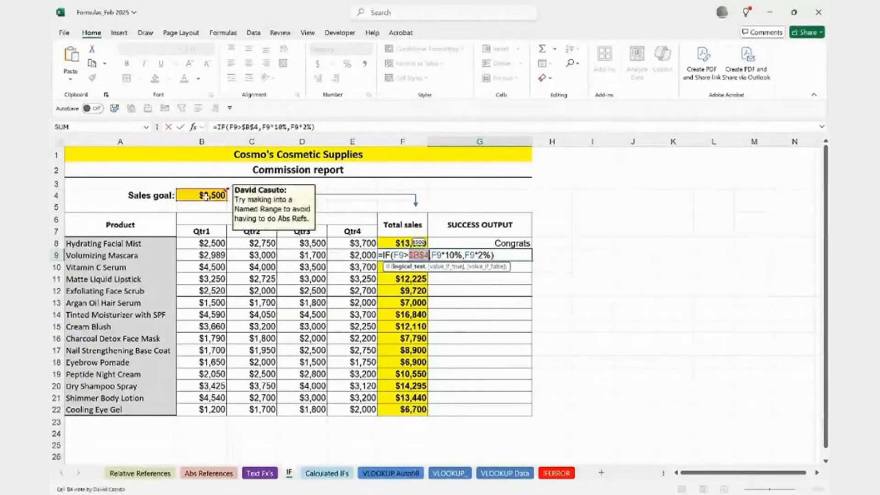
{"action": "key", "text": "Return"}
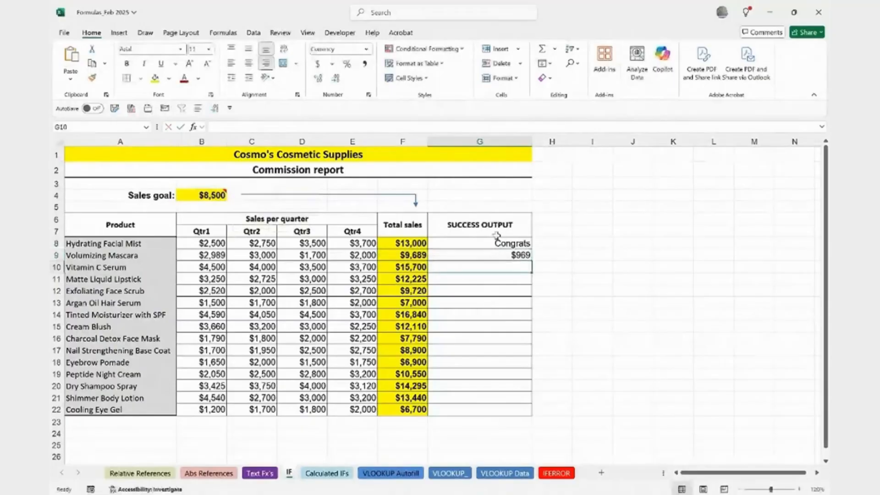
Fill the corrected commission formula from G9 down through G22
{"action": "left_click", "coordinate": [514, 255]}
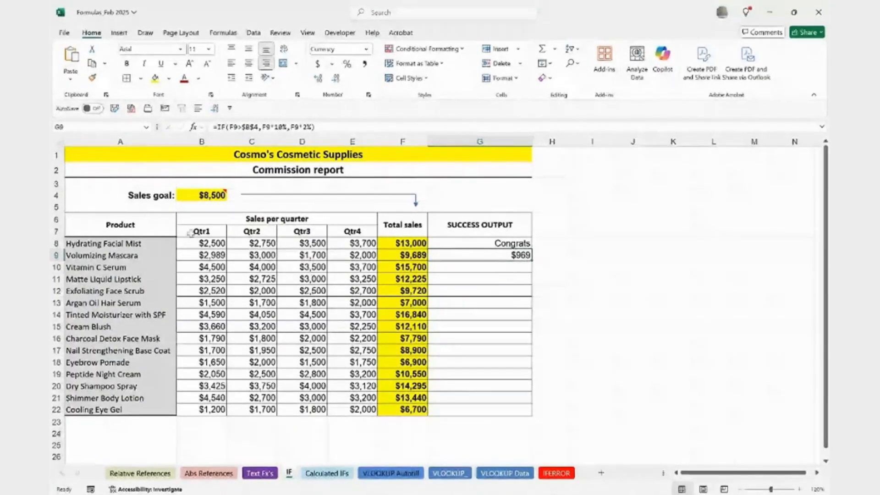
{"action": "mouse_move", "coordinate": [202, 197]}
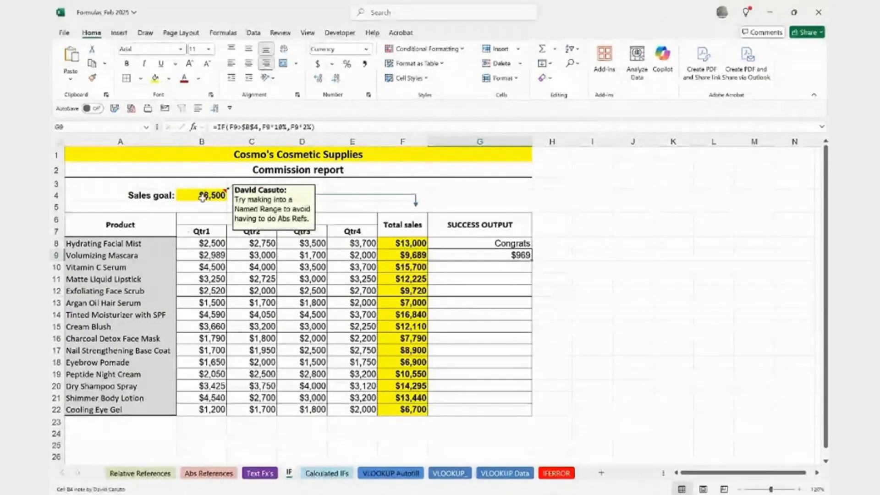
{"action": "double_click", "coordinate": [531, 261]}
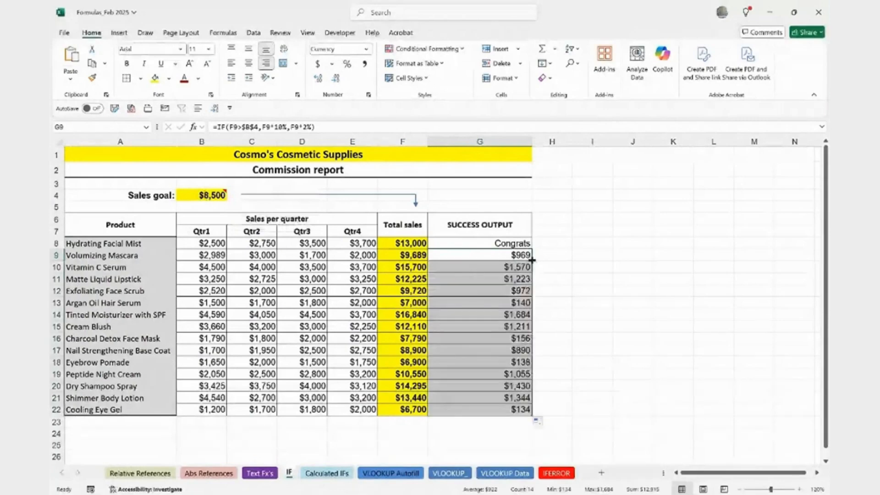
Inspect the sales goal reference in the copied formulas for Peptide Night Cream, Cooling Eye Gel and Vitamin C Serum
{"action": "key", "text": "Up"}
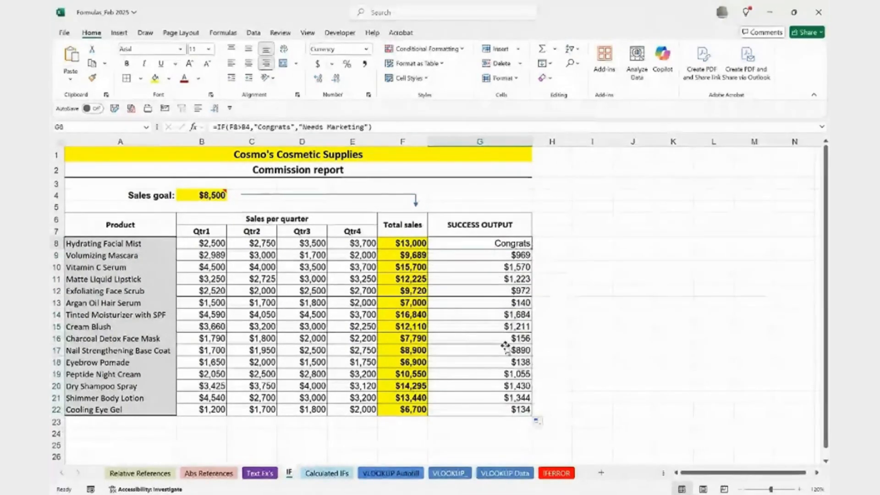
{"action": "double_click", "coordinate": [506, 374]}
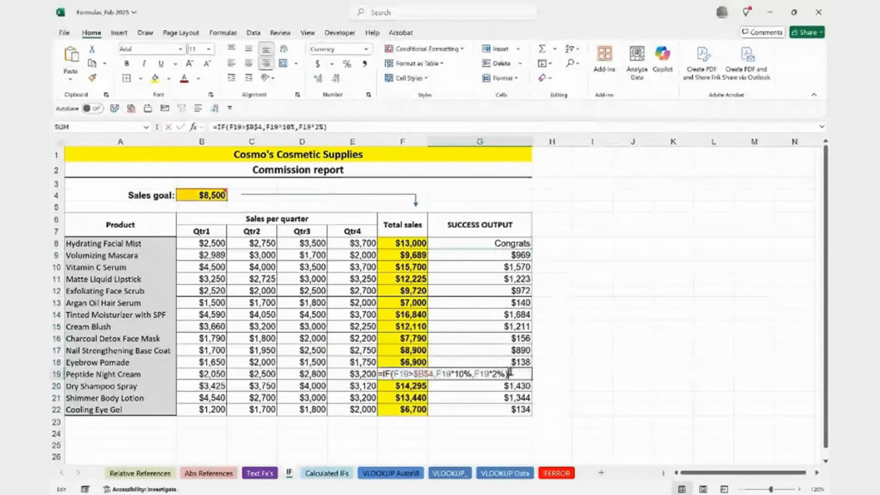
{"action": "double_click", "coordinate": [509, 397]}
{"action": "double_click", "coordinate": [508, 409]}
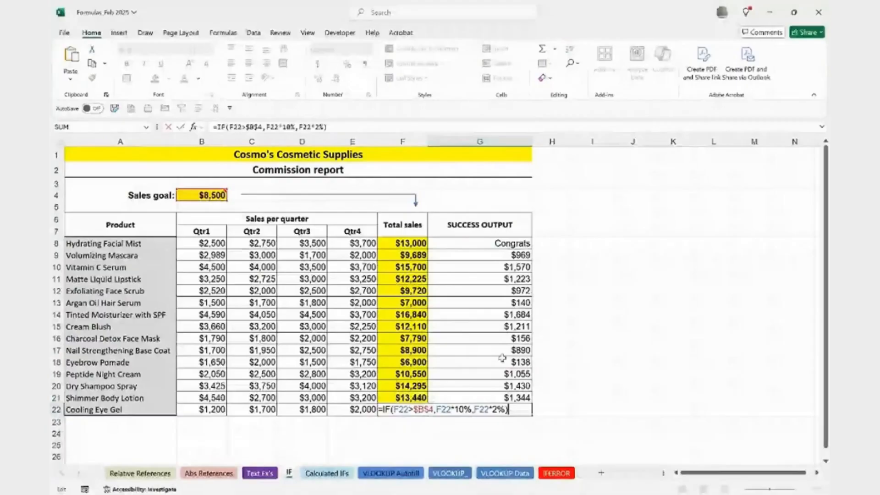
{"action": "left_click", "coordinate": [496, 267]}
{"action": "double_click", "coordinate": [500, 267]}
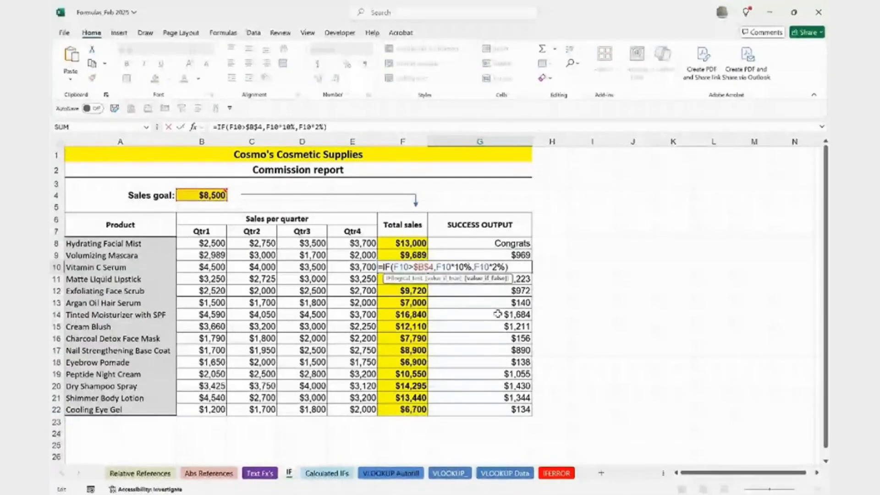
{"action": "key", "text": "Escape"}
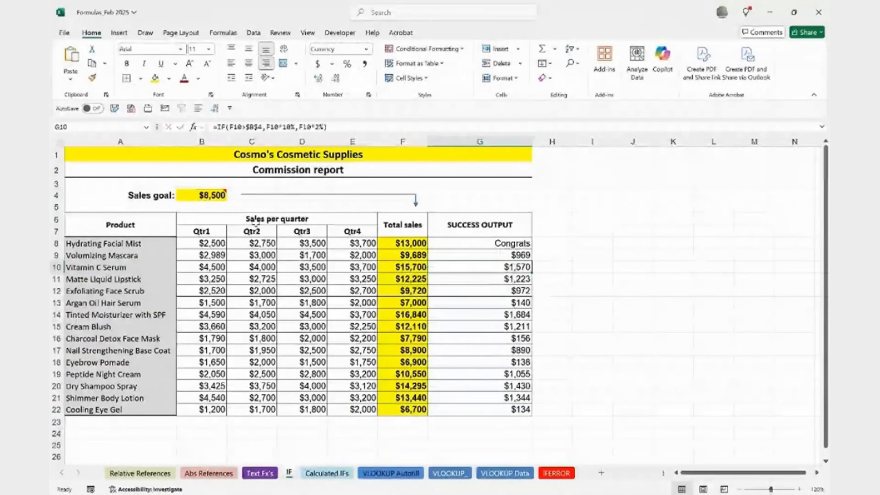
Set the sales goal in B4 to 15000 and review the commission formula in G9
{"action": "left_click", "coordinate": [217, 193]}
{"action": "mouse_move", "coordinate": [197, 197]}
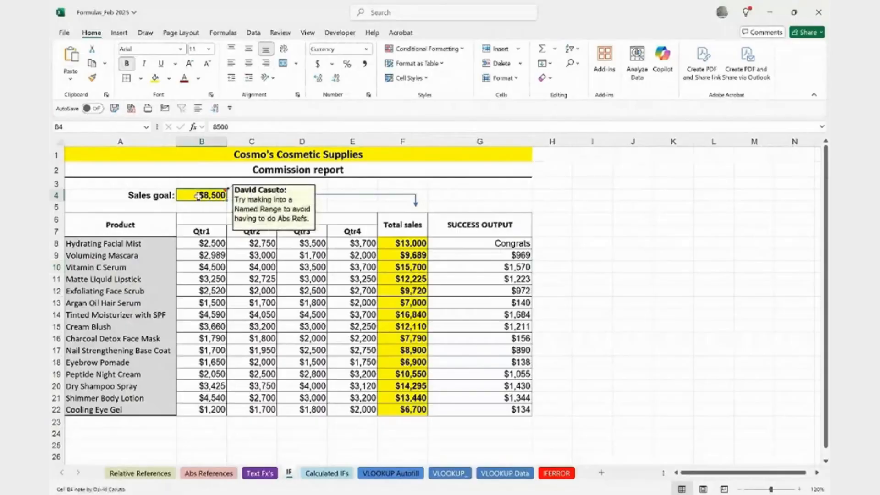
{"action": "type", "text": "15000"}
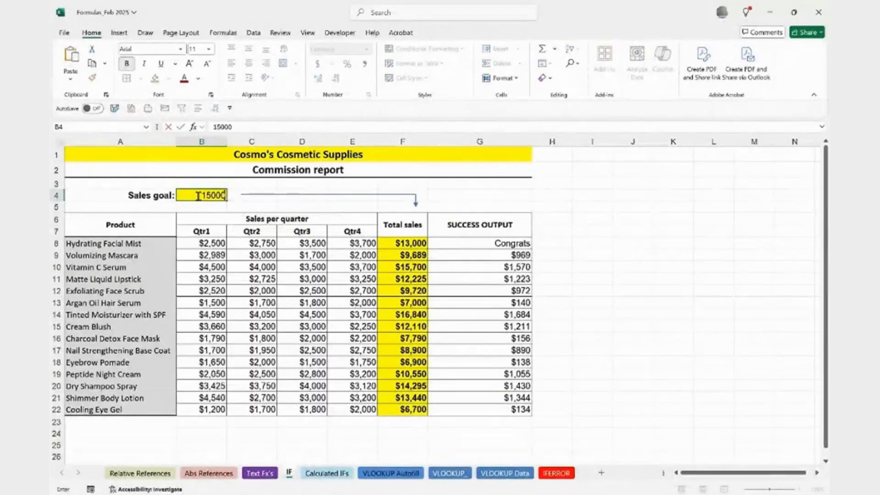
{"action": "key", "text": "Return"}
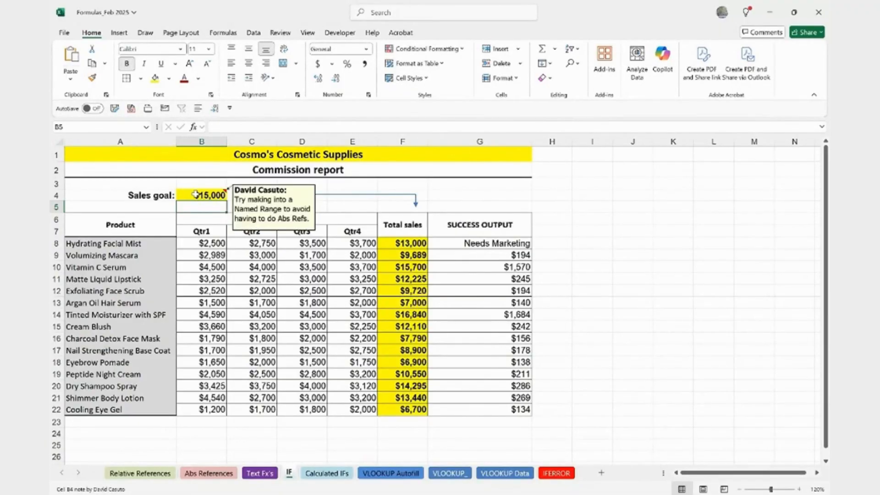
{"action": "double_click", "coordinate": [509, 256]}
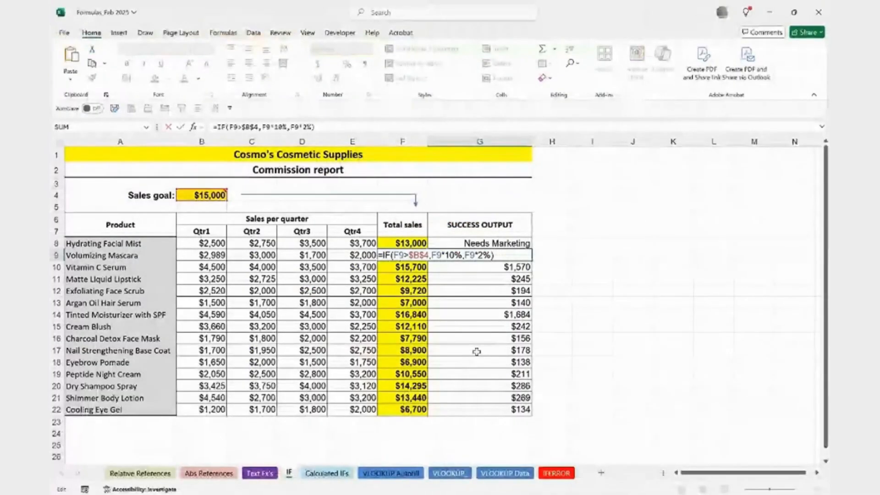
{"action": "key", "text": "ctrl+Return"}
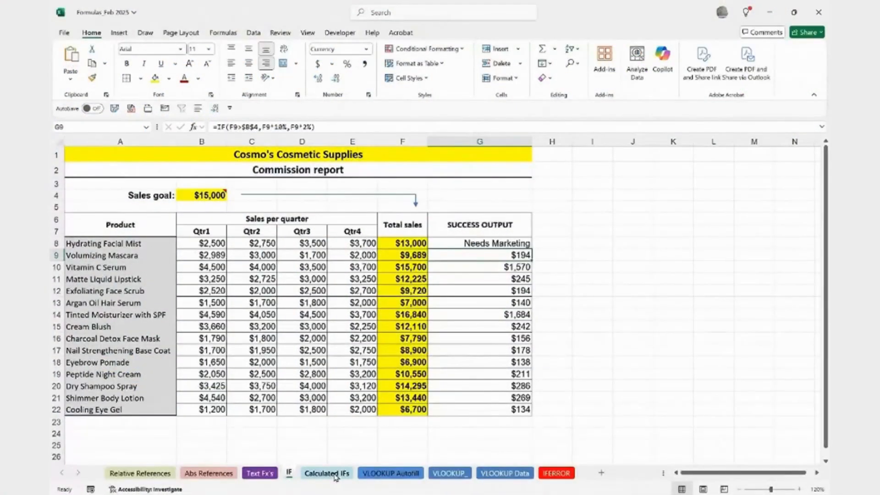
Switch to the Calculated IFs sheet and look over the East region's prior and current year sales figures
{"action": "left_click", "coordinate": [327, 474]}
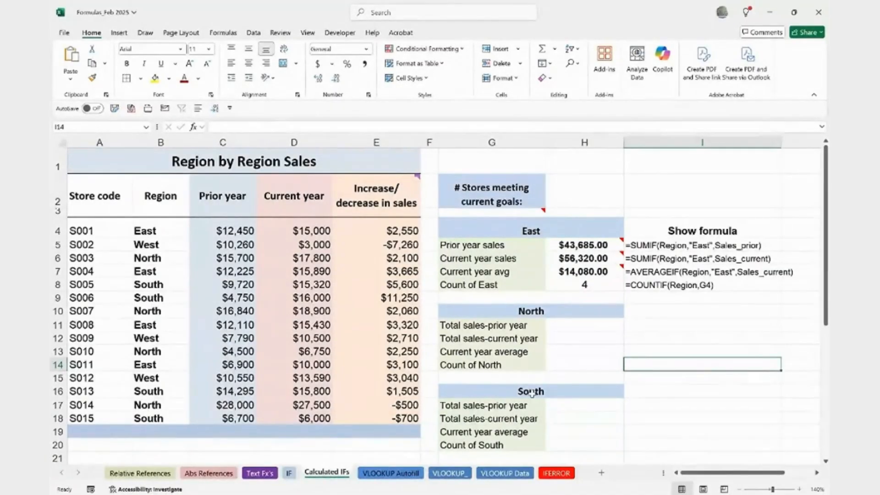
{"action": "left_click", "coordinate": [485, 244]}
{"action": "mouse_move", "coordinate": [613, 257]}
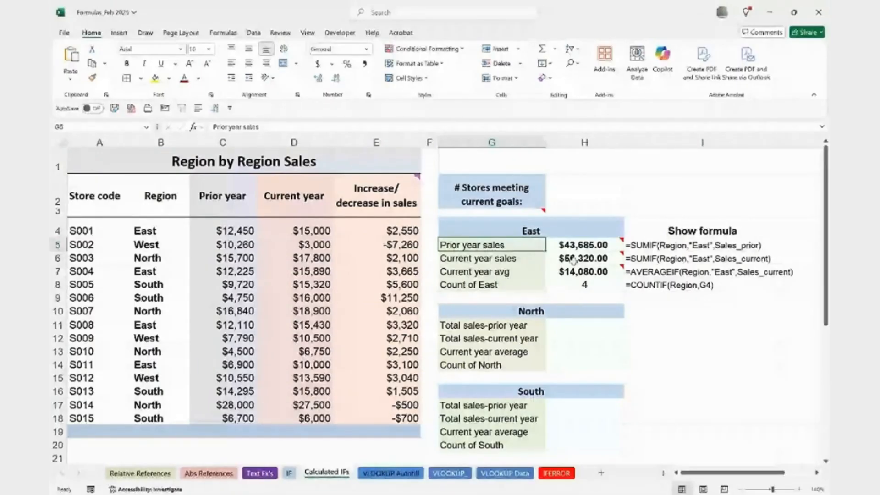
{"action": "mouse_move", "coordinate": [585, 262]}
Select the East stores' region and prior year cells together (B4:C4, B7:C7, B11:C11, B14:C14) and examine the matching SUMIF formula
{"action": "left_click_drag", "start_coordinate": [147, 231], "coordinate": [224, 230]}
{"action": "left_click_drag", "start_coordinate": [147, 271], "coordinate": [222, 271]}
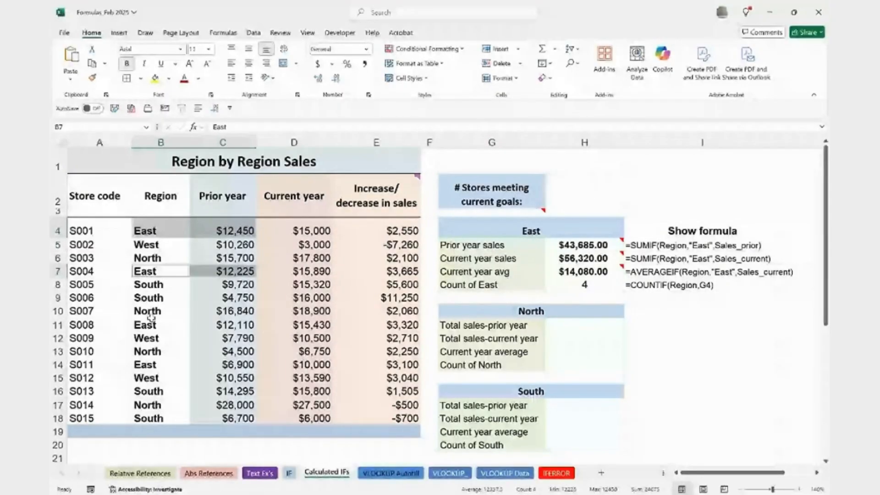
{"action": "left_click_drag", "start_coordinate": [152, 321], "coordinate": [225, 325]}
{"action": "left_click_drag", "start_coordinate": [152, 364], "coordinate": [214, 370]}
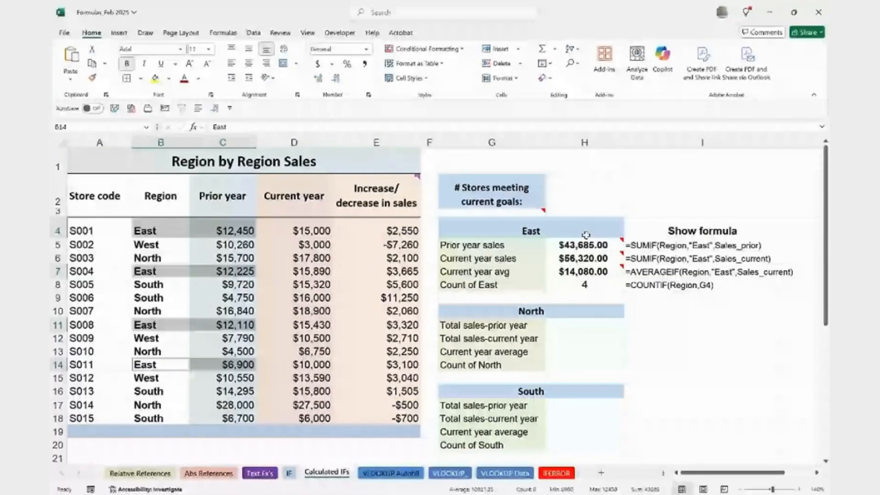
{"action": "mouse_move", "coordinate": [587, 244]}
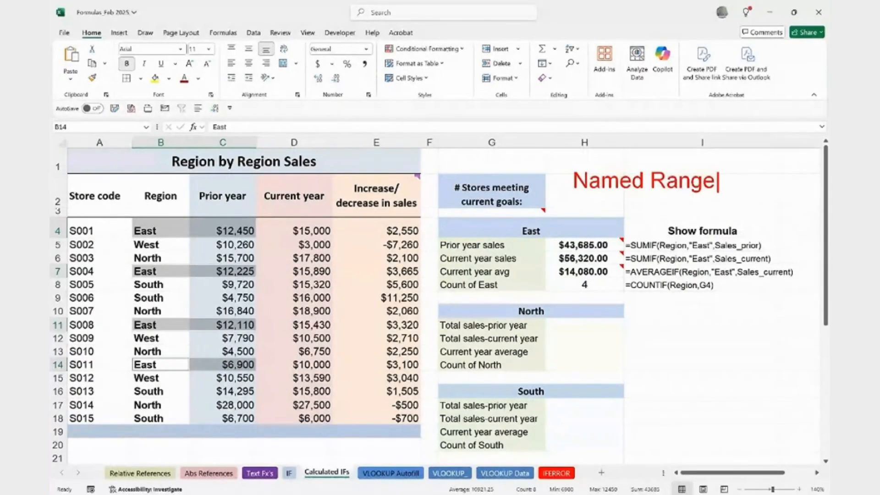
{"action": "mouse_move", "coordinate": [659, 237]}
{"action": "left_mouse_down"}
{"action": "mouse_move", "coordinate": [683, 256]}
{"action": "mouse_move", "coordinate": [724, 246]}
{"action": "mouse_move", "coordinate": [767, 253]}
{"action": "left_mouse_up"}
{"action": "key", "text": "Escape"}
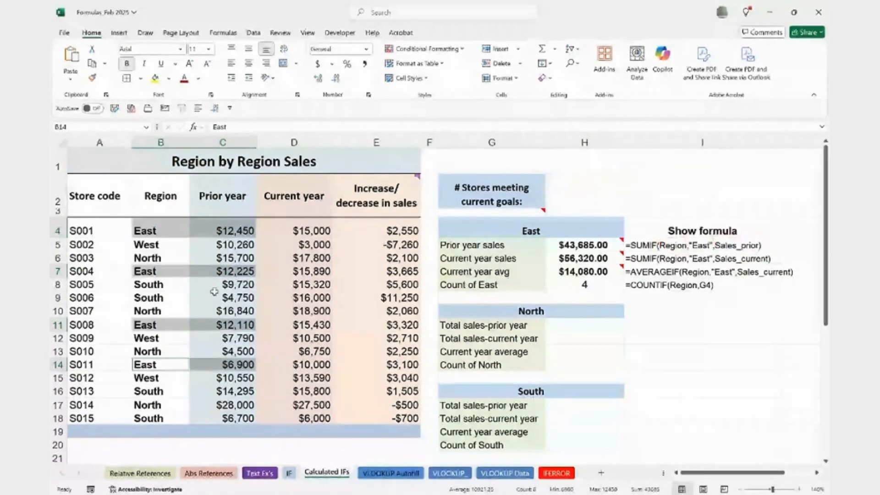
Select the prior year (C4:C18), current year (D4:D18) and region (B4:B18) data one by one to check their range names
{"action": "left_click_drag", "start_coordinate": [221, 233], "coordinate": [238, 414]}
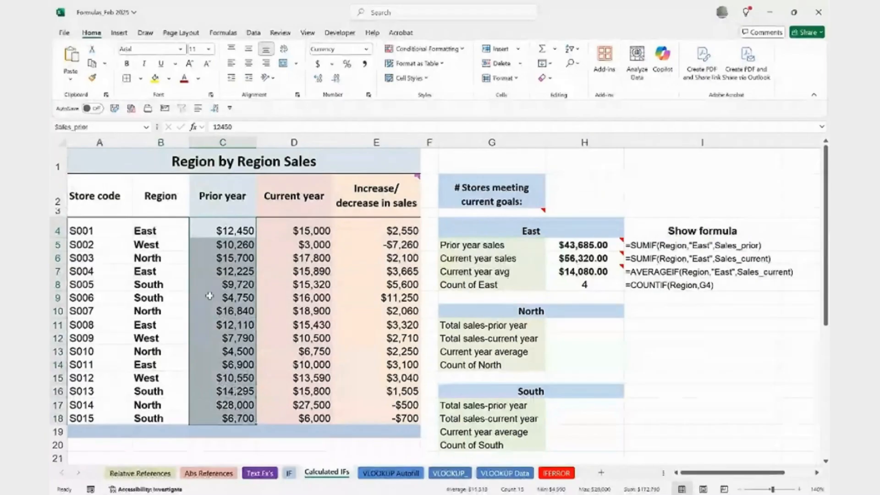
{"action": "left_click", "coordinate": [299, 232]}
{"action": "left_click_drag", "start_coordinate": [299, 231], "coordinate": [303, 418]}
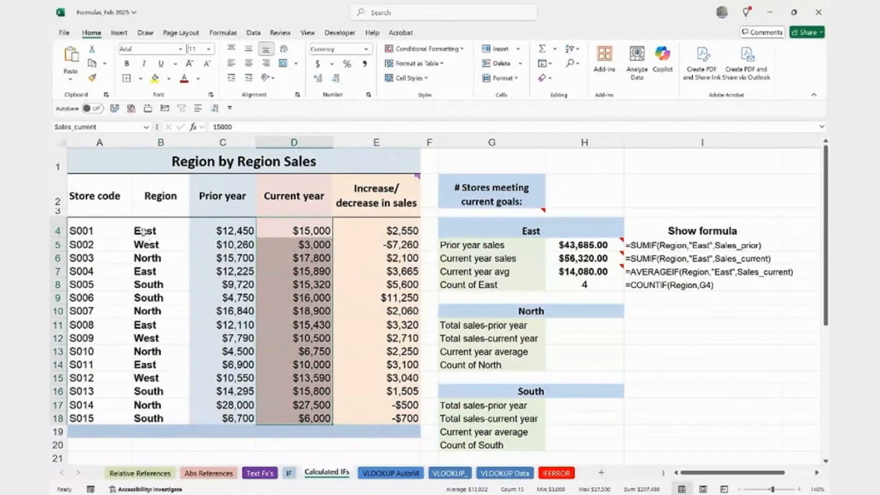
{"action": "left_click_drag", "start_coordinate": [142, 232], "coordinate": [146, 418]}
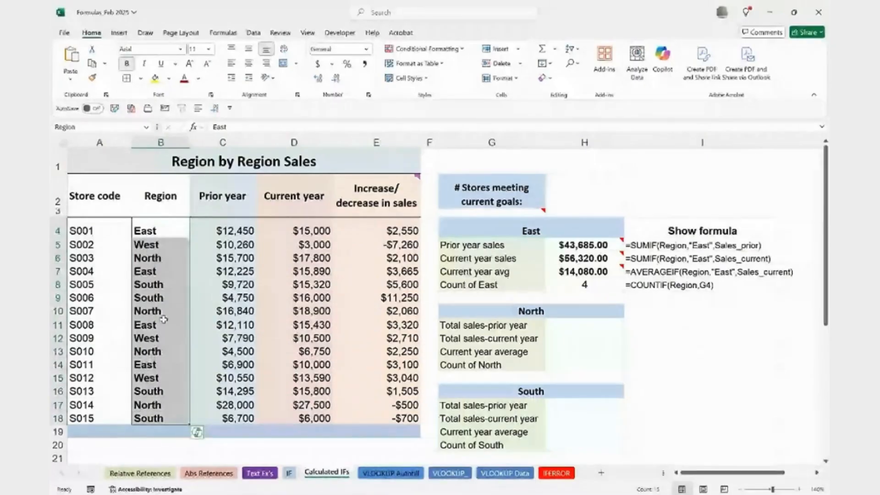
{"action": "left_click", "coordinate": [165, 324]}
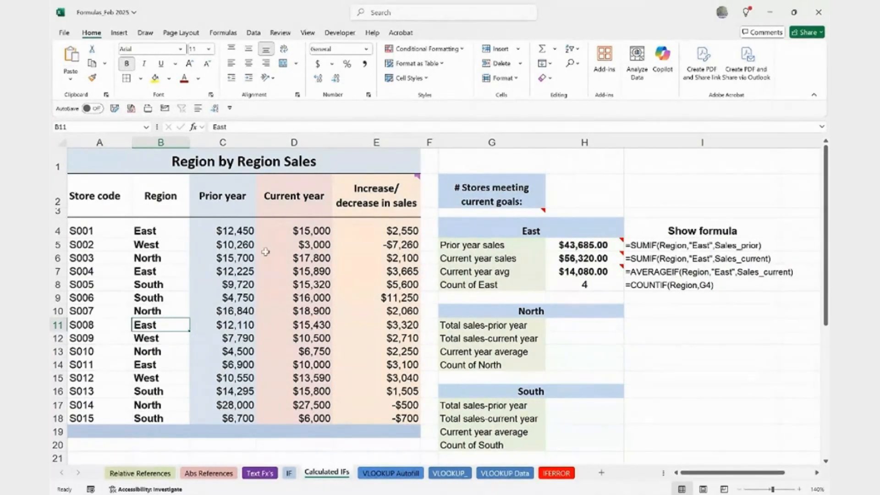
Define the named range Code for the store codes in A4:A18
{"action": "left_click_drag", "start_coordinate": [87, 229], "coordinate": [91, 418]}
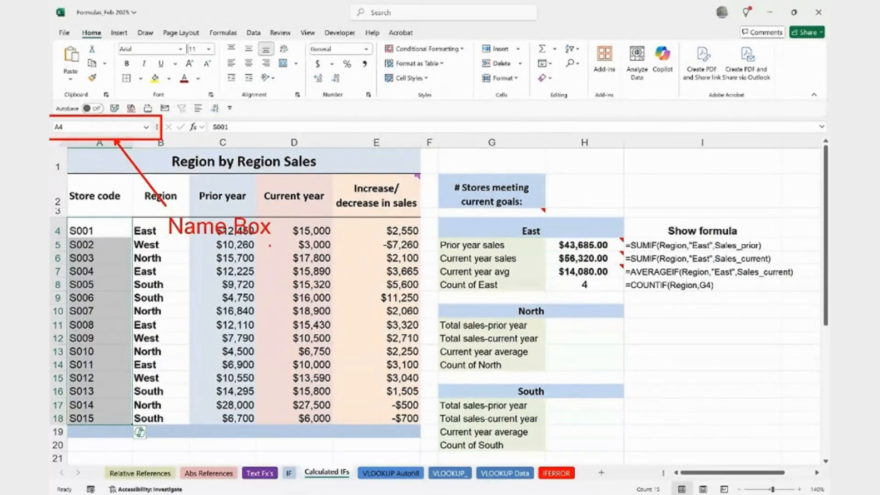
{"action": "mouse_move", "coordinate": [110, 231]}
{"action": "left_mouse_down"}
{"action": "mouse_move", "coordinate": [87, 228]}
{"action": "mouse_move", "coordinate": [96, 419]}
{"action": "left_mouse_up"}
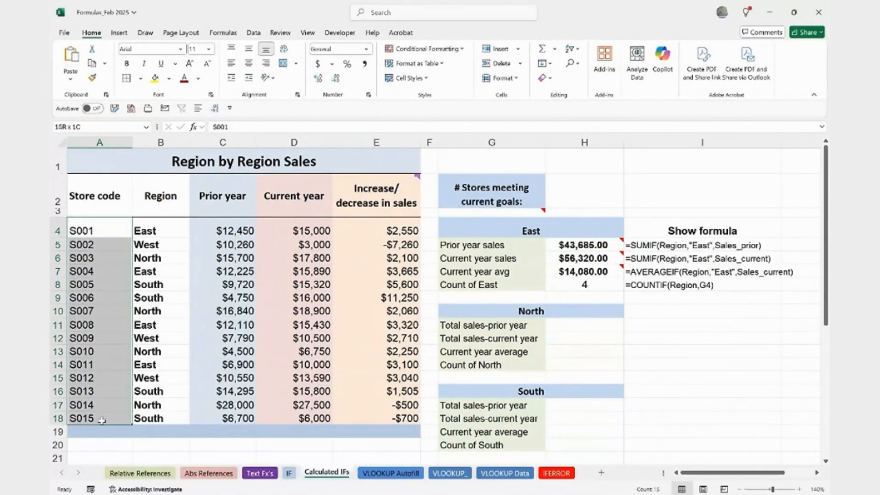
{"action": "left_click", "coordinate": [64, 126]}
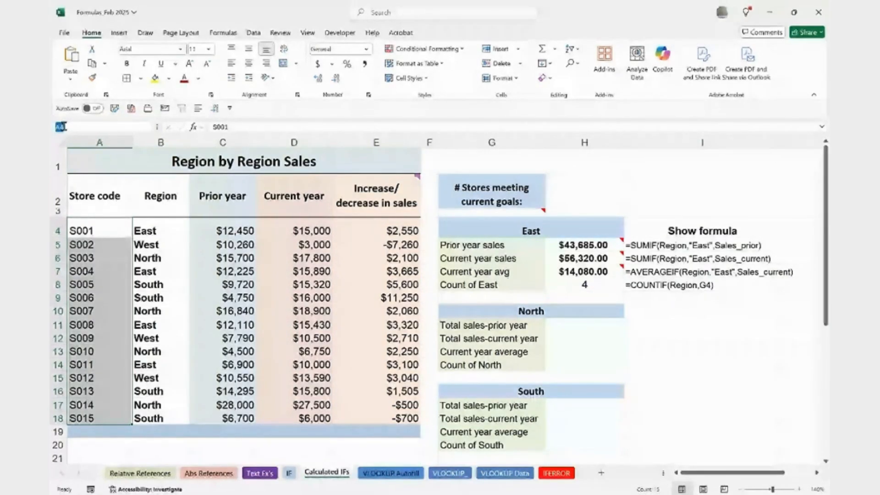
{"action": "type", "text": "de"}
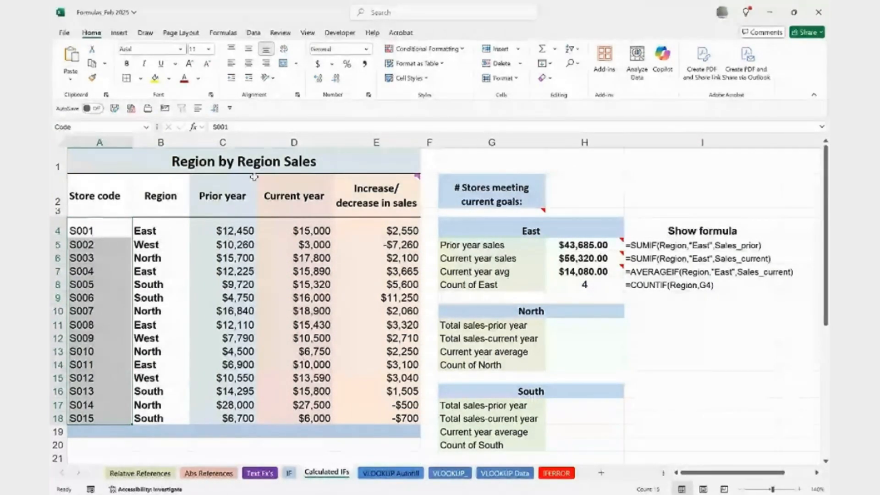
{"action": "left_click", "coordinate": [90, 270]}
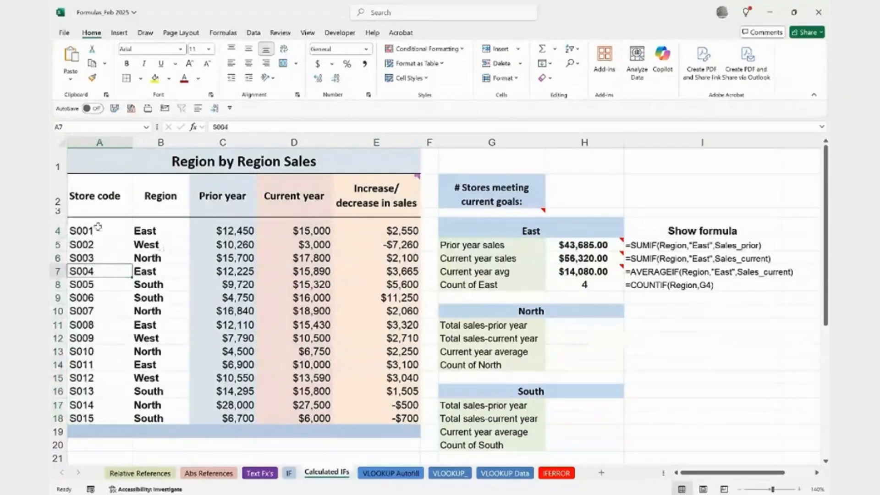
Define the named range Inc_sales for the increase/decrease values in E4:E18 and check the list of defined names
{"action": "left_click_drag", "start_coordinate": [379, 229], "coordinate": [392, 422]}
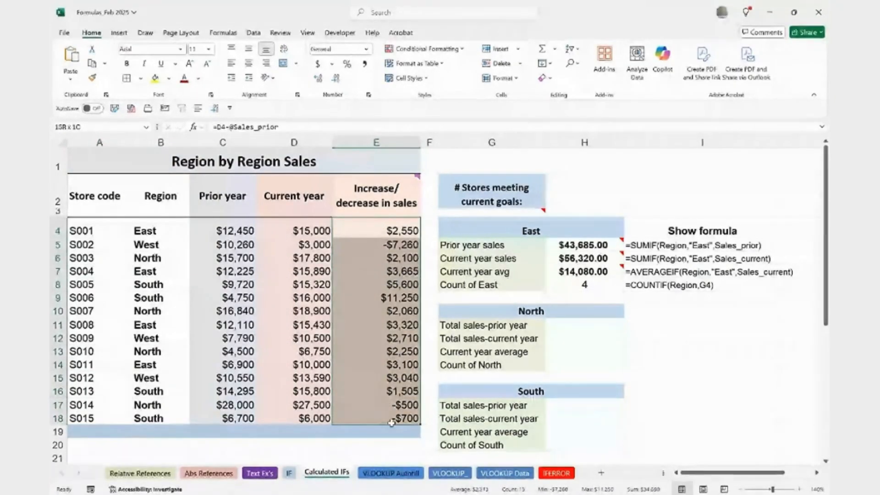
{"action": "left_click", "coordinate": [71, 127]}
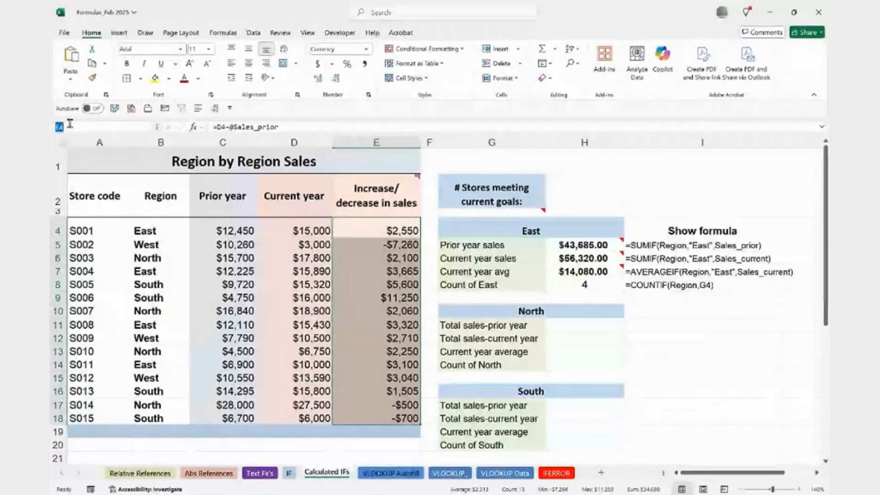
{"action": "type", "text": "Inc_sales"}
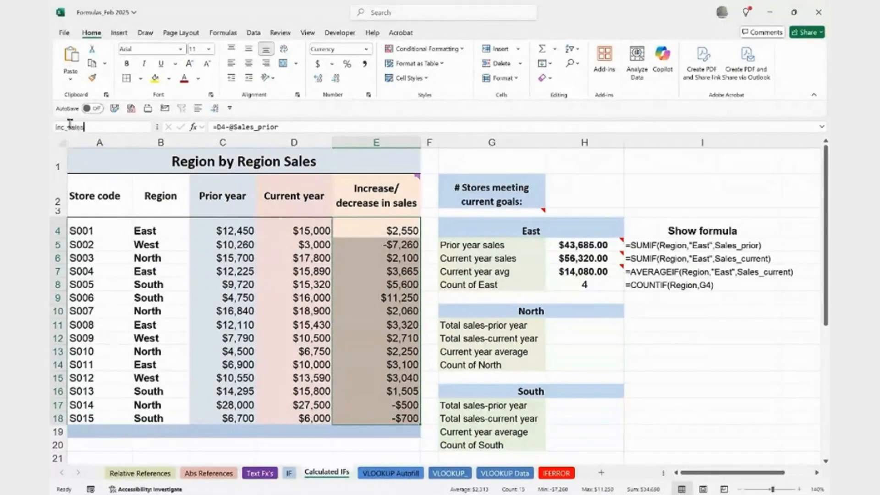
{"action": "key", "text": "Return"}
{"action": "left_click", "coordinate": [364, 274]}
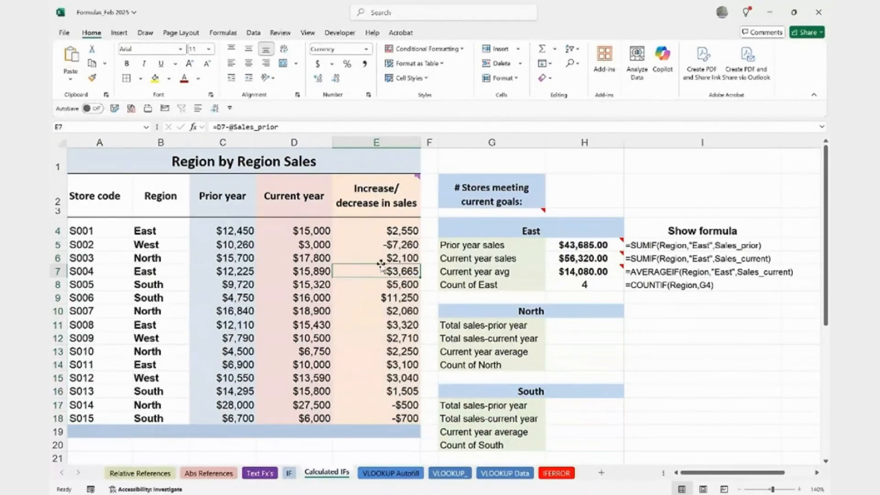
{"action": "left_click", "coordinate": [146, 128]}
{"action": "left_click", "coordinate": [94, 163]}
Enter =SUMIF(Region,"North",Sales_prior) in H11 for the North region's prior year total
{"action": "left_click", "coordinate": [574, 326]}
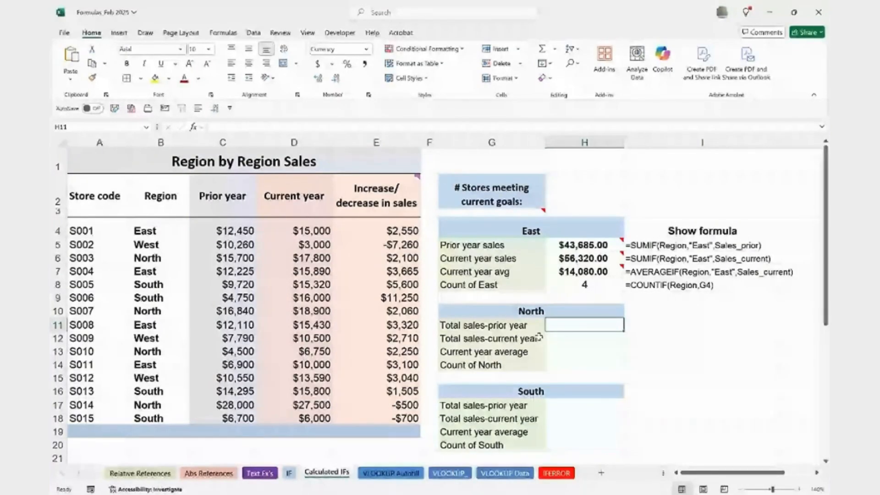
{"action": "type", "text": "=s"}
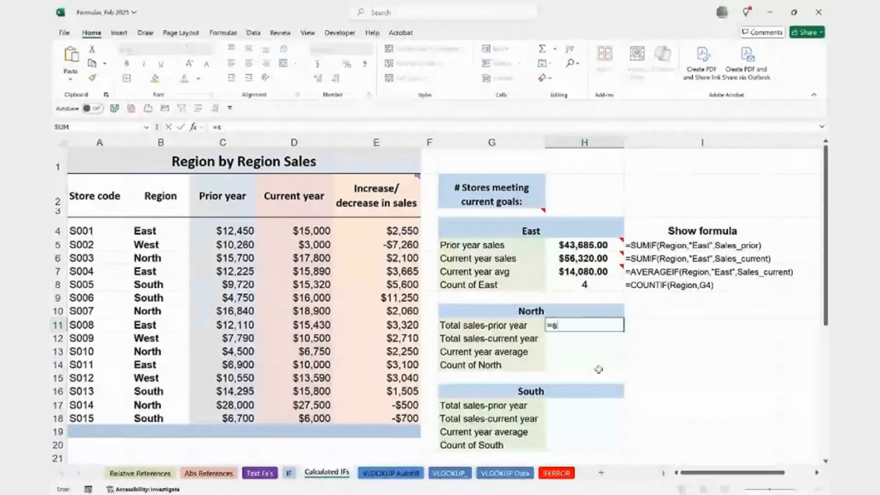
{"action": "type", "text": "umif"}
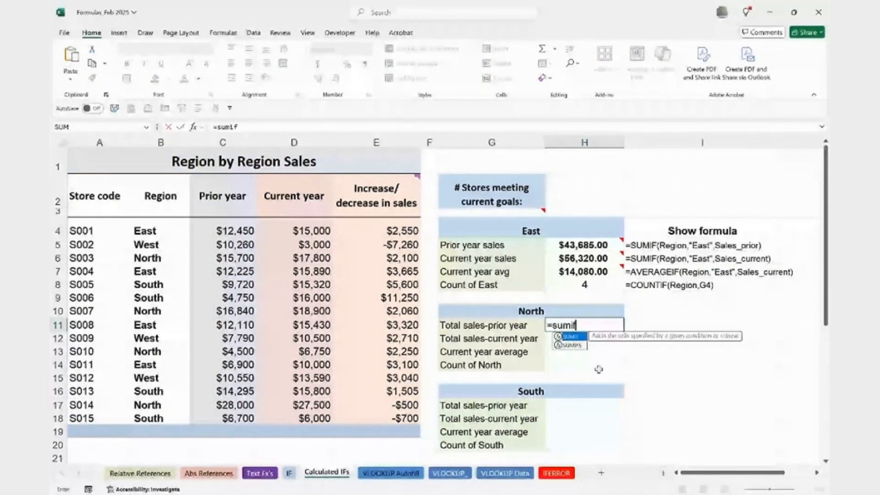
{"action": "key", "text": "Tab"}
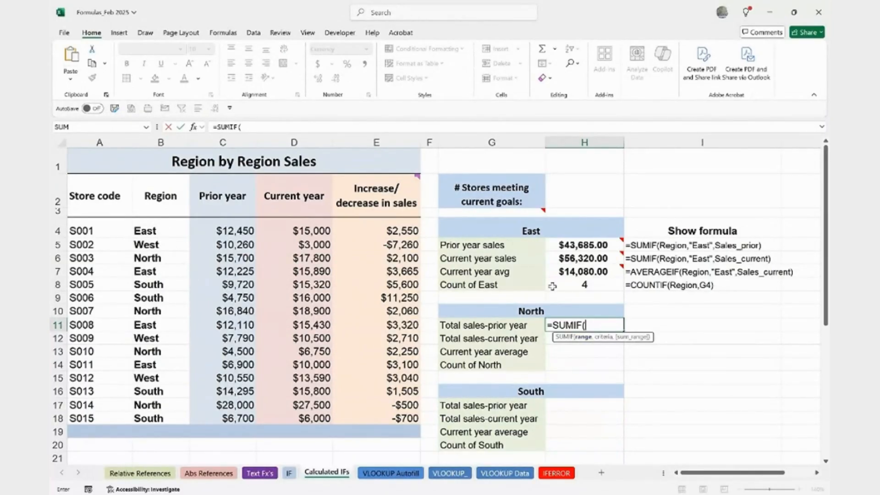
{"action": "type", "text": "reg"}
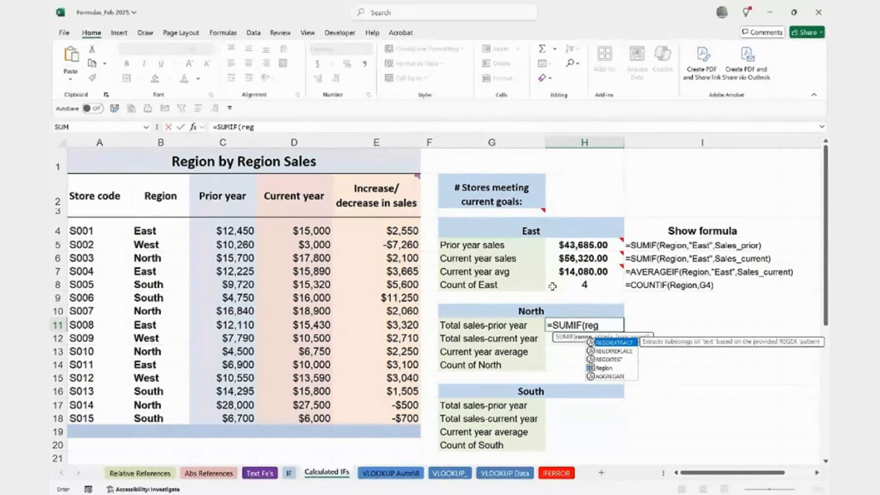
{"action": "type", "text": "ion"}
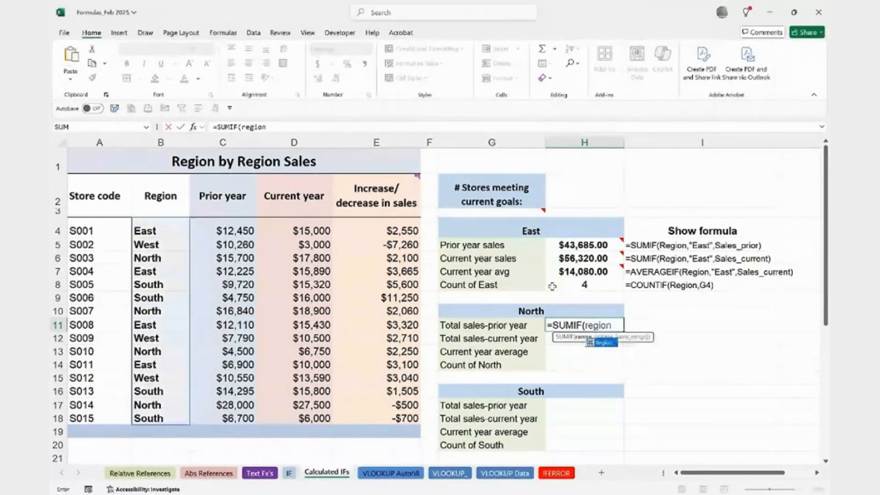
{"action": "double_click", "coordinate": [594, 347]}
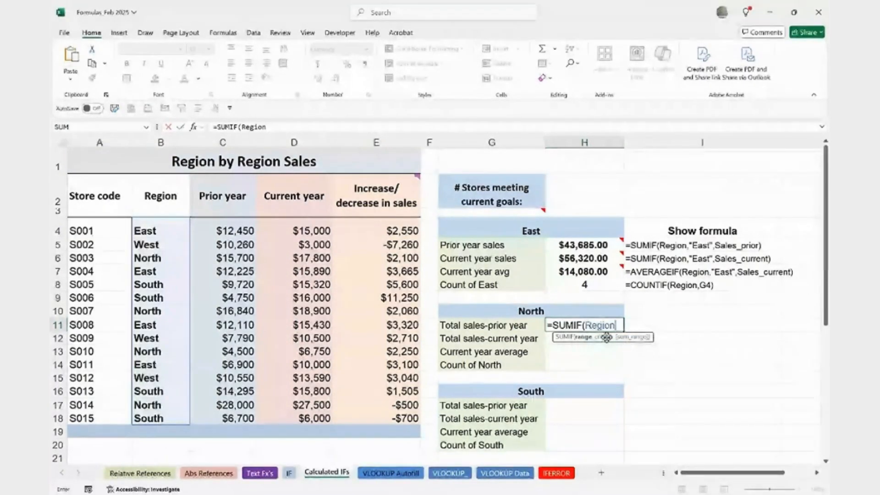
{"action": "type", "text": ","}
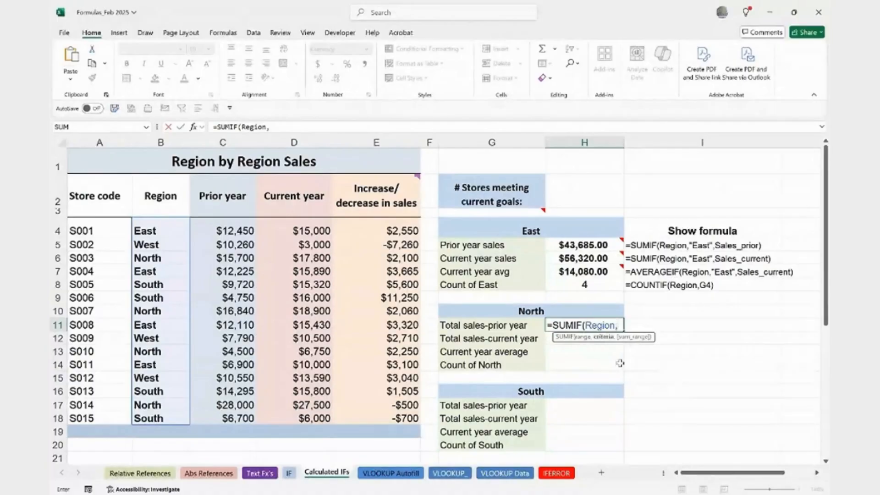
{"action": "type", "text": "\"North\""}
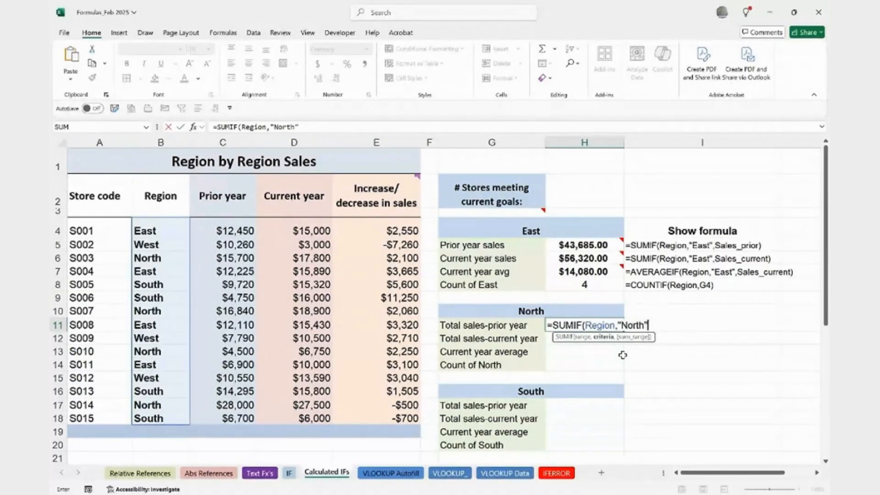
{"action": "type", "text": ","}
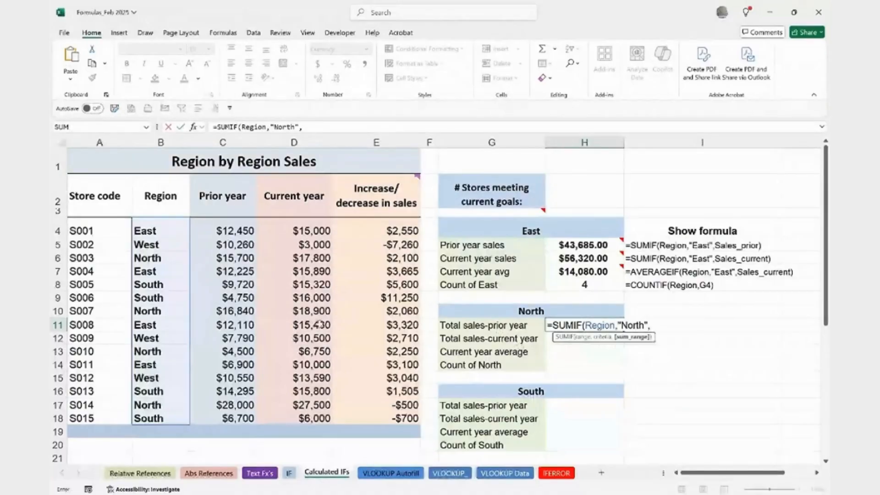
{"action": "left_click_drag", "start_coordinate": [222, 225], "coordinate": [244, 419]}
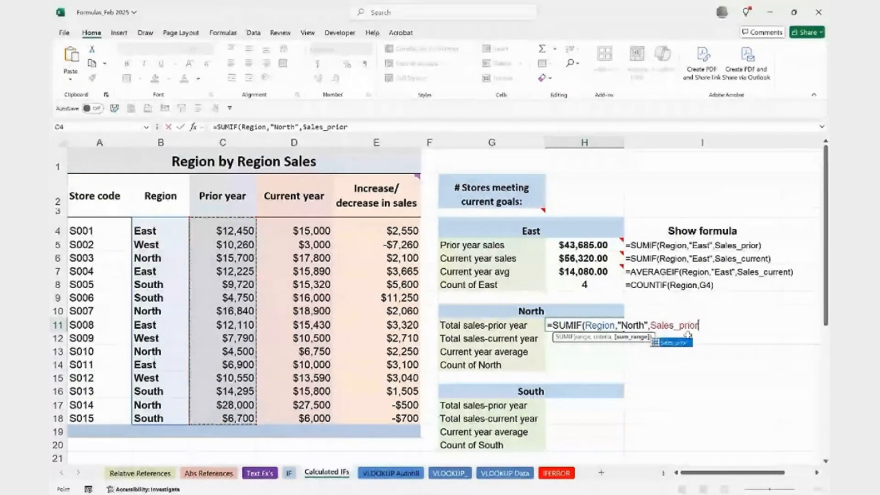
{"action": "type", "text": ")"}
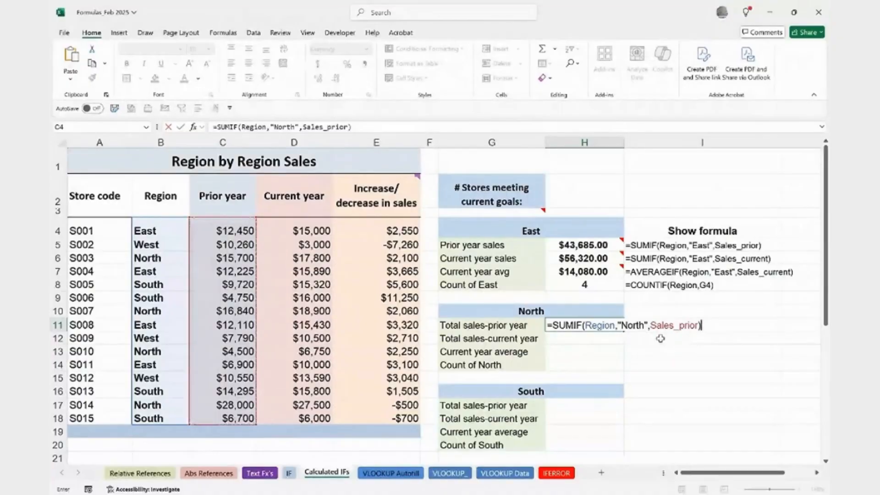
{"action": "key", "text": "Return"}
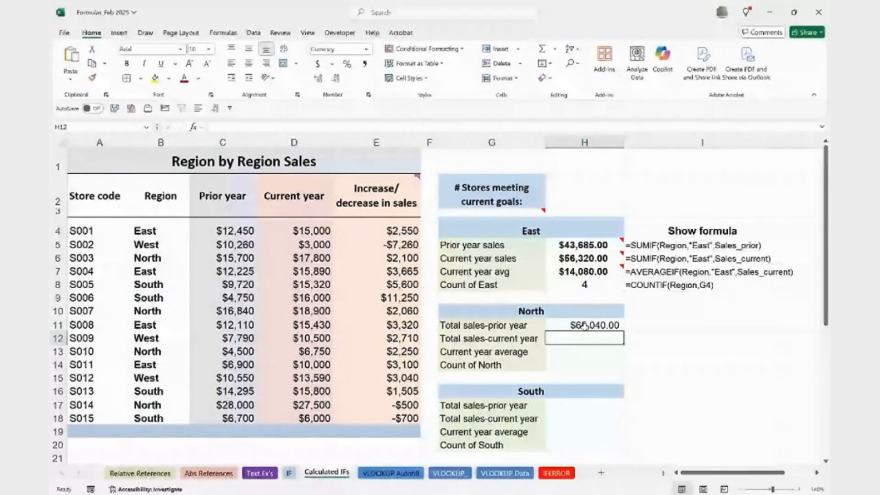
Select the North stores' region and prior year cells together (B6:C6, B10:C10, B13:C13, B17:C17) to verify their sum
{"action": "left_click", "coordinate": [585, 326]}
{"action": "left_click_drag", "start_coordinate": [153, 258], "coordinate": [234, 258]}
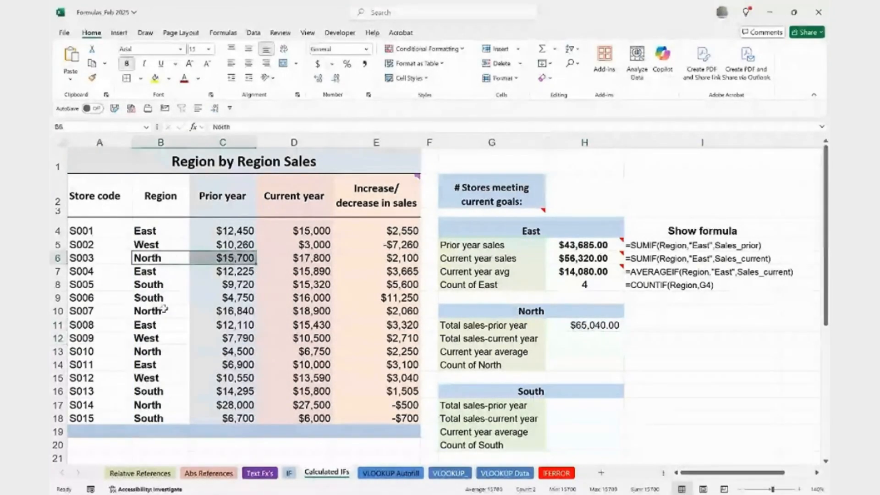
{"action": "left_click_drag", "start_coordinate": [164, 311], "coordinate": [232, 312]}
{"action": "left_click_drag", "start_coordinate": [151, 351], "coordinate": [213, 352]}
{"action": "left_click", "coordinate": [180, 407], "text": "ctrl"}
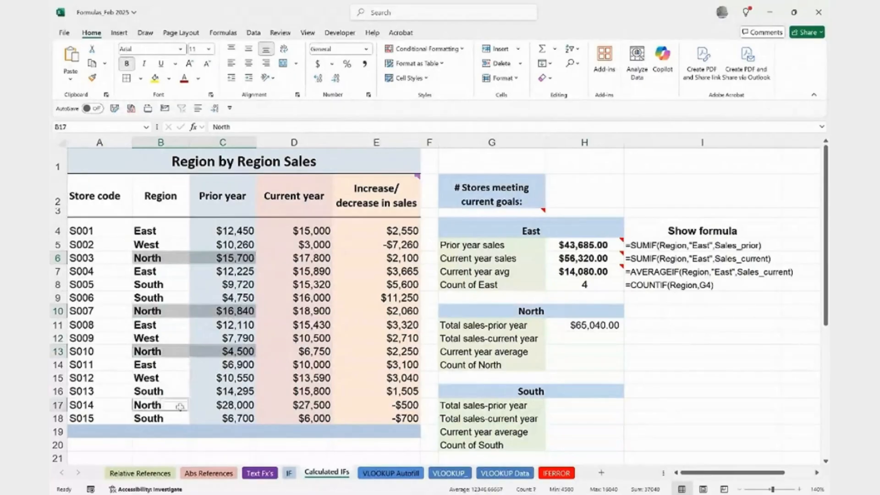
{"action": "left_click_drag", "start_coordinate": [180, 407], "coordinate": [232, 405]}
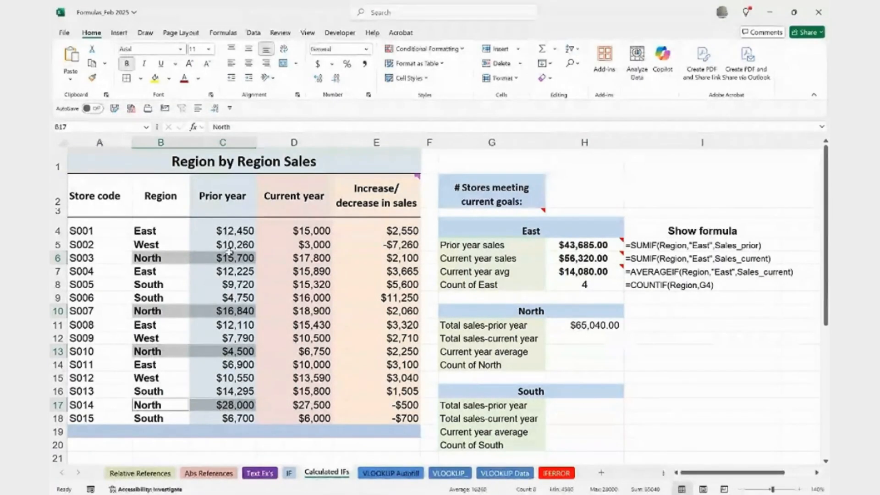
Enter =SUMIF(Region,"north",Sales_current) in H12 for the North region's current year total
{"action": "left_click", "coordinate": [591, 338]}
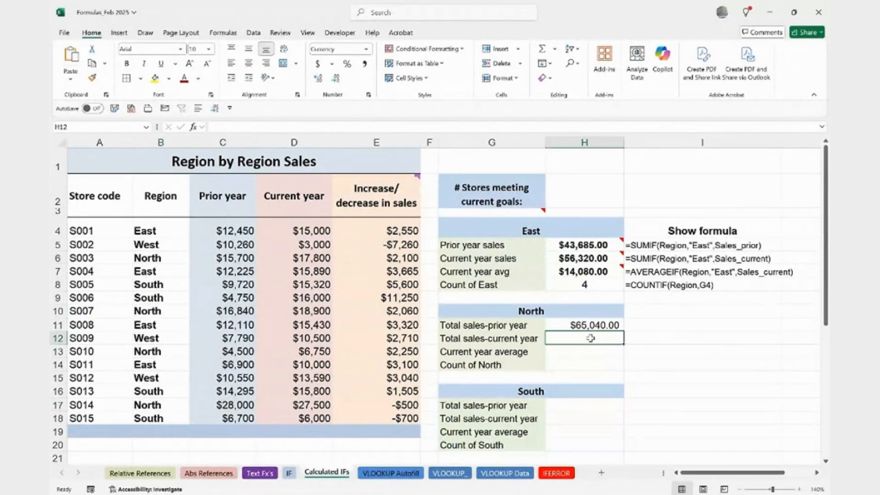
{"action": "type", "text": "=SUMIF("}
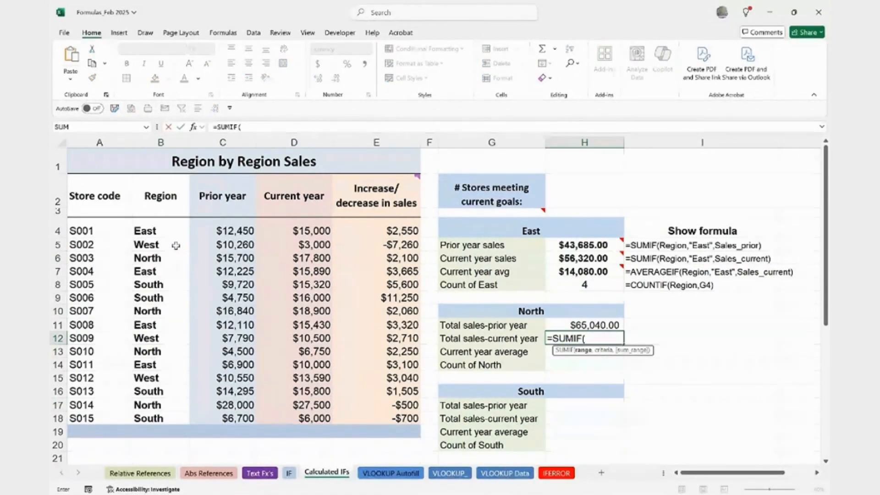
{"action": "type", "text": "reg"}
{"action": "key", "text": "Down"}
{"action": "key", "text": "Down"}
{"action": "key", "text": "Down"}
{"action": "key", "text": "Tab"}
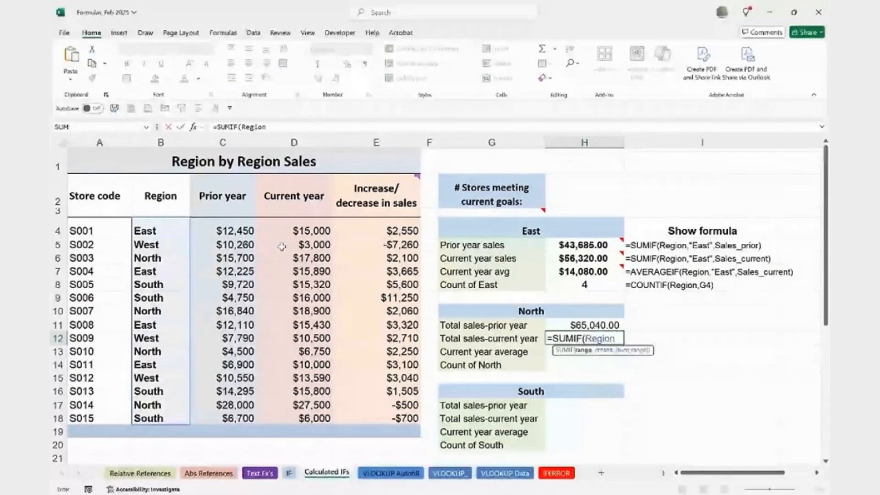
{"action": "type", "text": ",\"north\""}
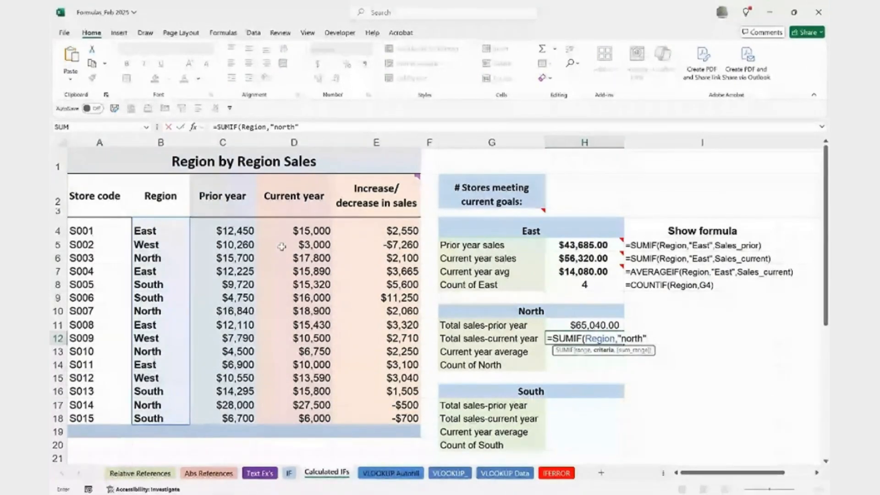
{"action": "type", "text": ",sa"}
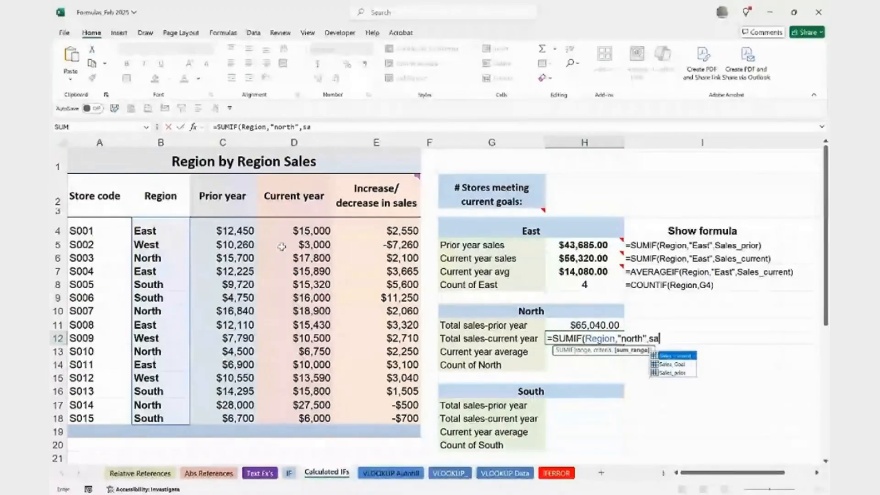
{"action": "key", "text": "Tab"}
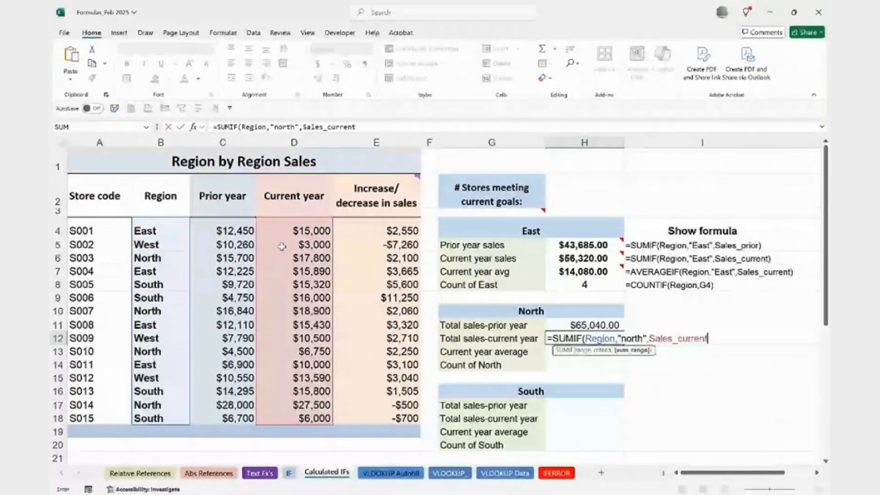
{"action": "key", "text": "Return"}
{"action": "left_click", "coordinate": [596, 340]}
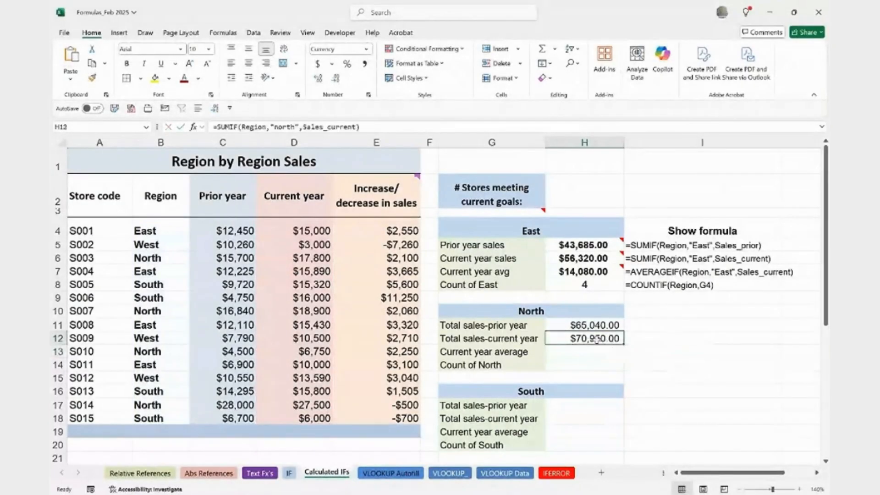
{"action": "double_click", "coordinate": [597, 340]}
{"action": "key", "text": "Escape"}
Copy the formula display from I5 to I11 and fill it down to I12 for the two North totals
{"action": "left_click", "coordinate": [670, 245]}
{"action": "key", "text": "ctrl+c"}
{"action": "left_click", "coordinate": [663, 327]}
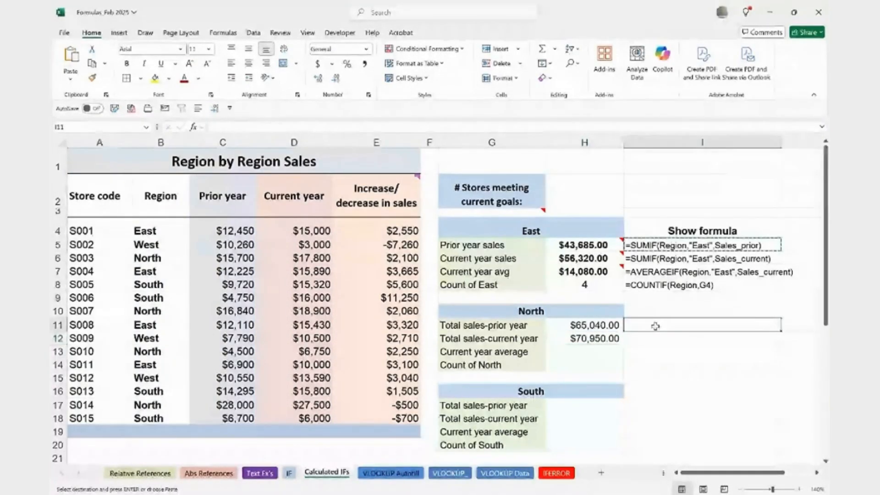
{"action": "key", "text": "ctrl+v"}
{"action": "left_click_drag", "start_coordinate": [782, 331], "coordinate": [782, 345]}
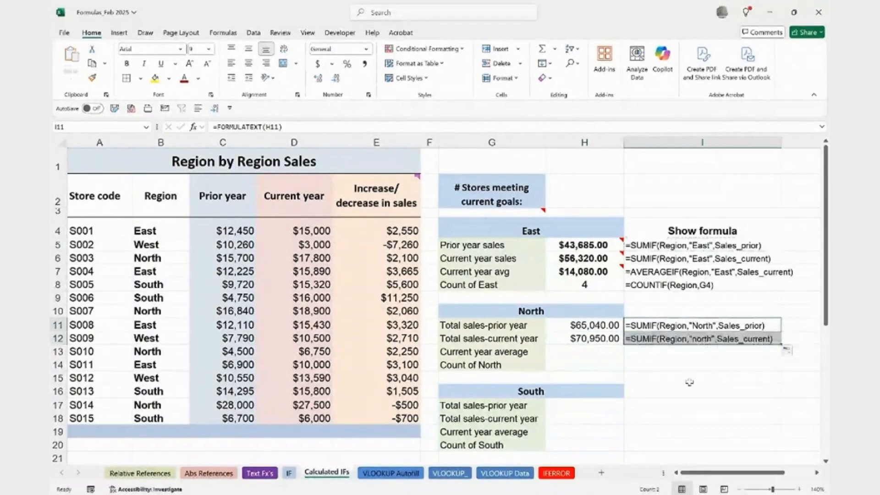
{"action": "left_click", "coordinate": [672, 389]}
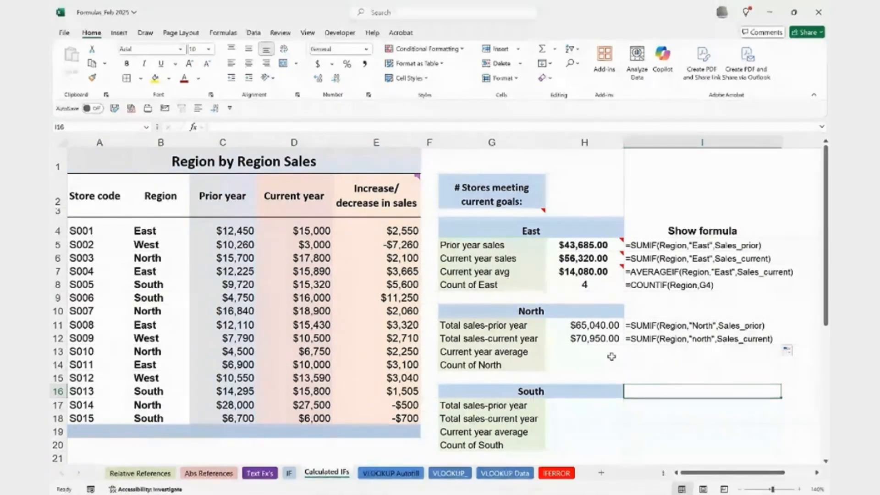
Enter =AVERAGEIF(Region,"north",Sales_current) in H13 for the North region's current year average
{"action": "left_click", "coordinate": [579, 354]}
{"action": "type", "text": "="}
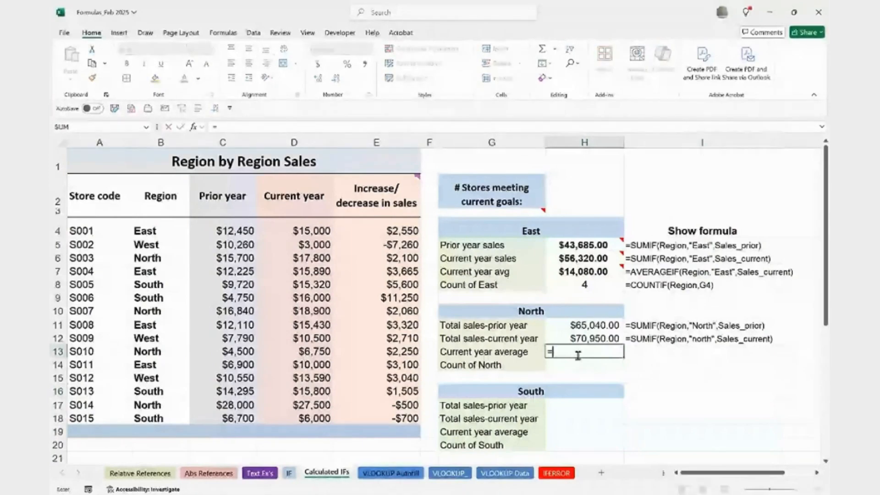
{"action": "type", "text": "averagein"}
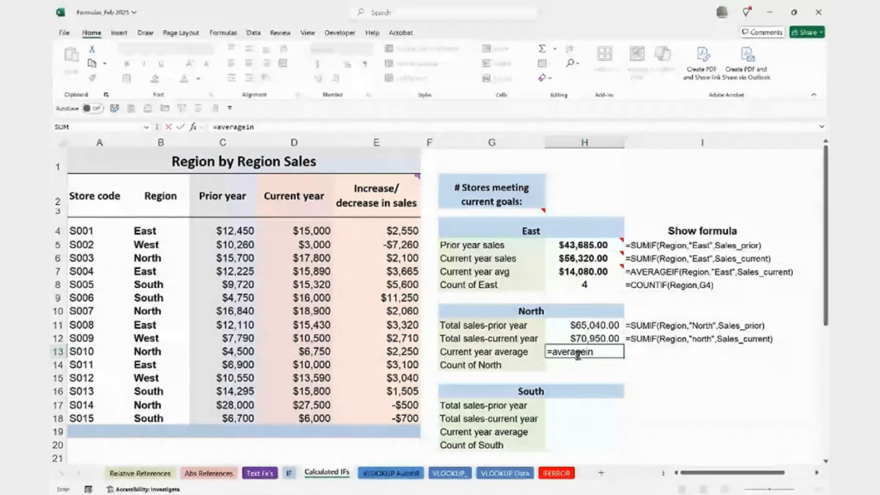
{"action": "key", "text": "BackSpace"}
{"action": "type", "text": "f"}
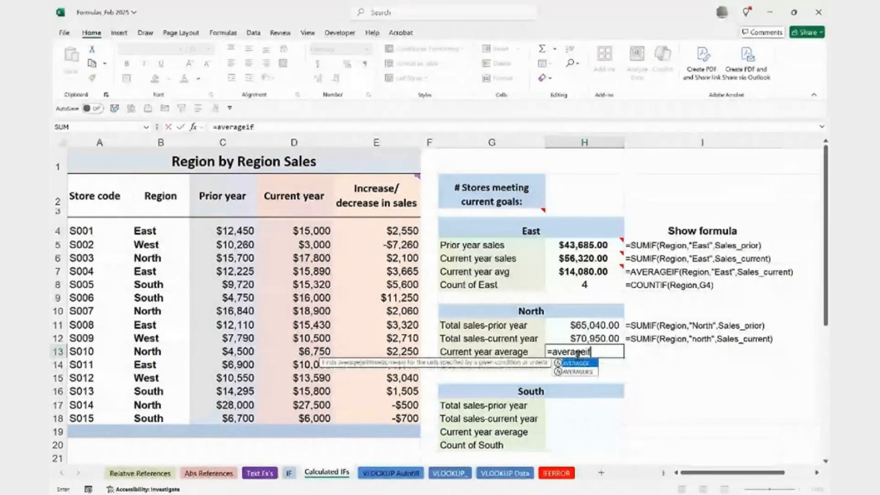
{"action": "key", "text": "Tab"}
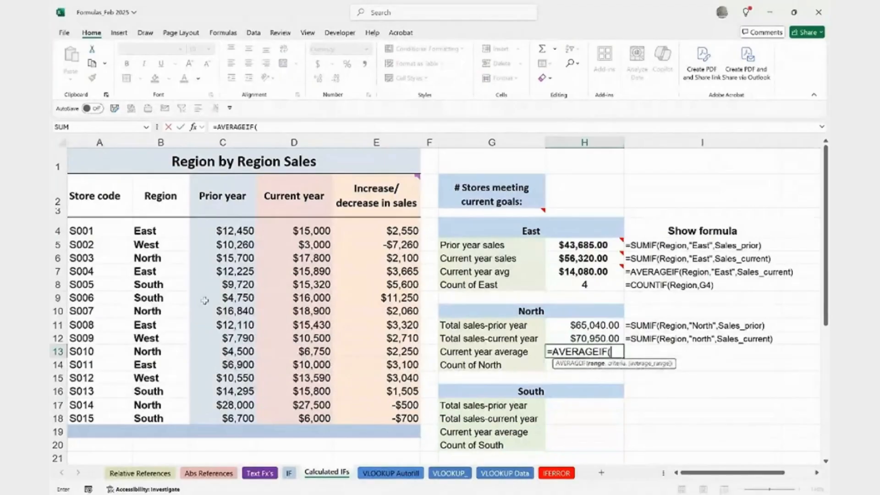
{"action": "left_click_drag", "start_coordinate": [156, 233], "coordinate": [169, 413]}
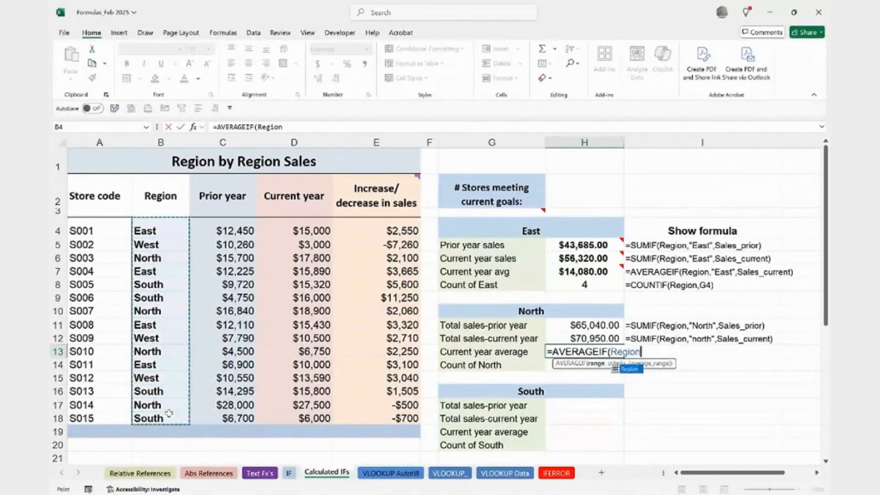
{"action": "type", "text": ","}
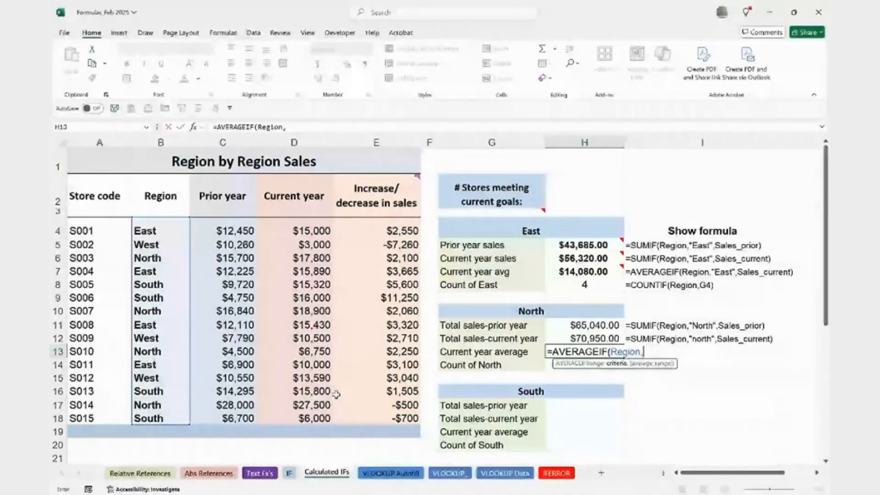
{"action": "type", "text": "\"north\","}
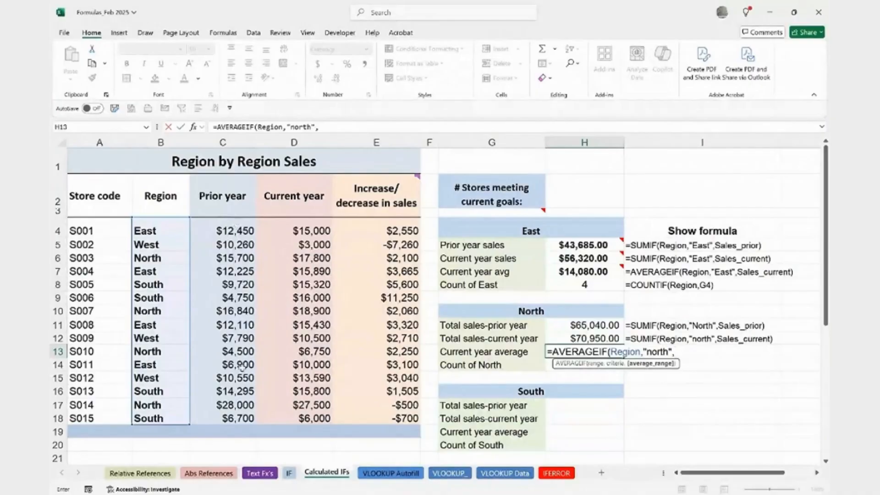
{"action": "type", "text": "sal"}
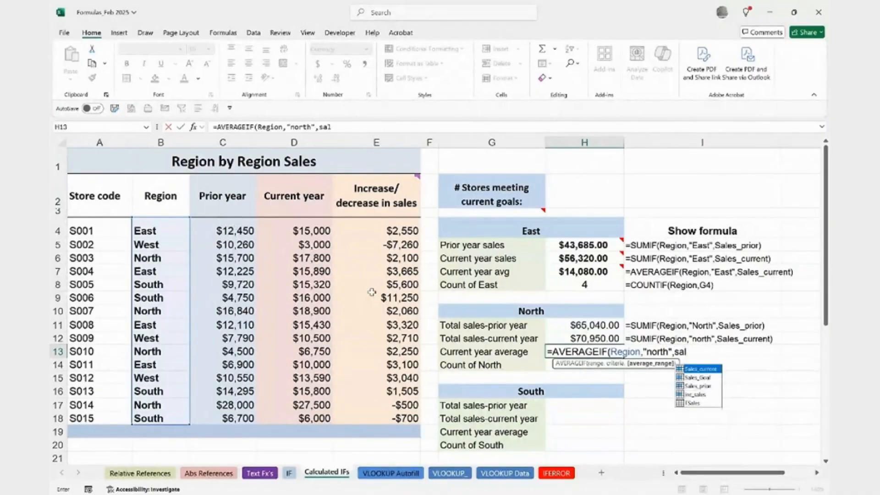
{"action": "key", "text": "Tab"}
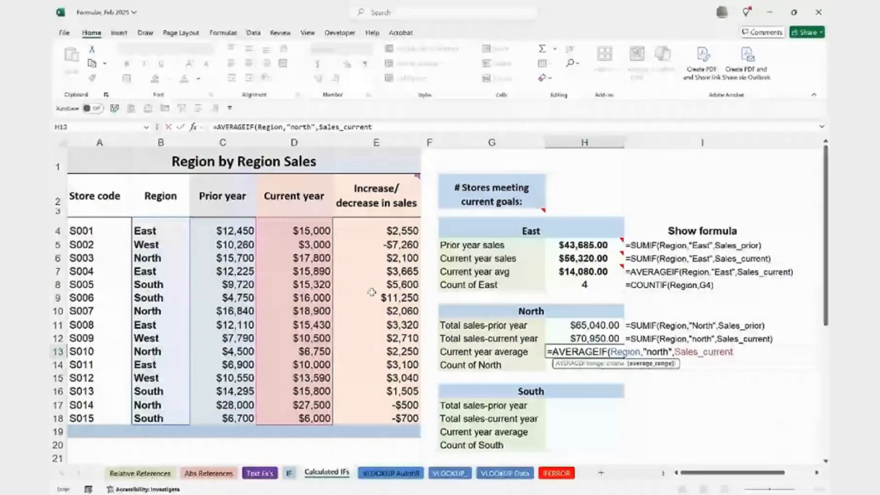
{"action": "key", "text": "Return"}
{"action": "left_click", "coordinate": [571, 353]}
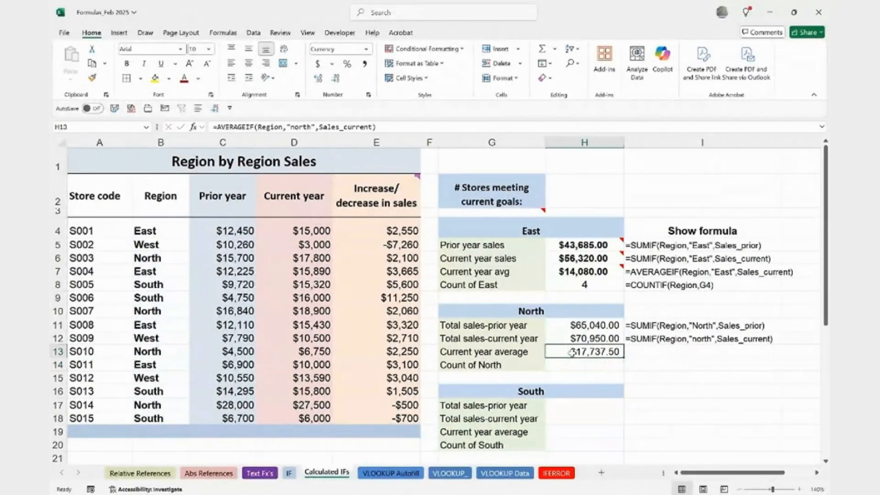
Open the function arguments of the East prior year formula in H5 and the help article on SUMIF
{"action": "left_click", "coordinate": [581, 245]}
{"action": "mouse_move", "coordinate": [577, 258]}
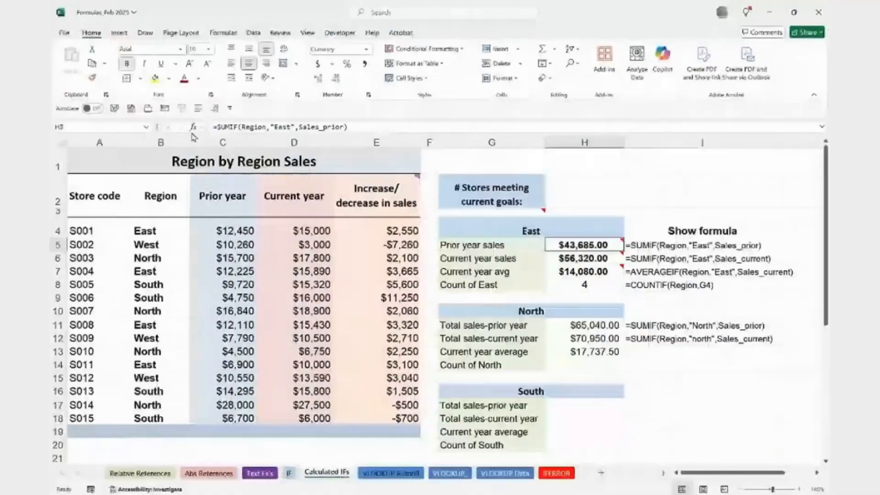
{"action": "left_click", "coordinate": [194, 126]}
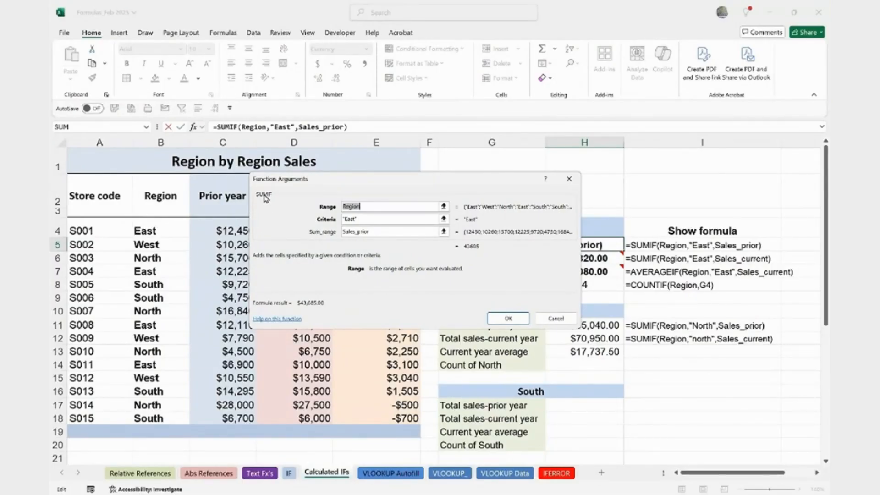
{"action": "left_click", "coordinate": [274, 324]}
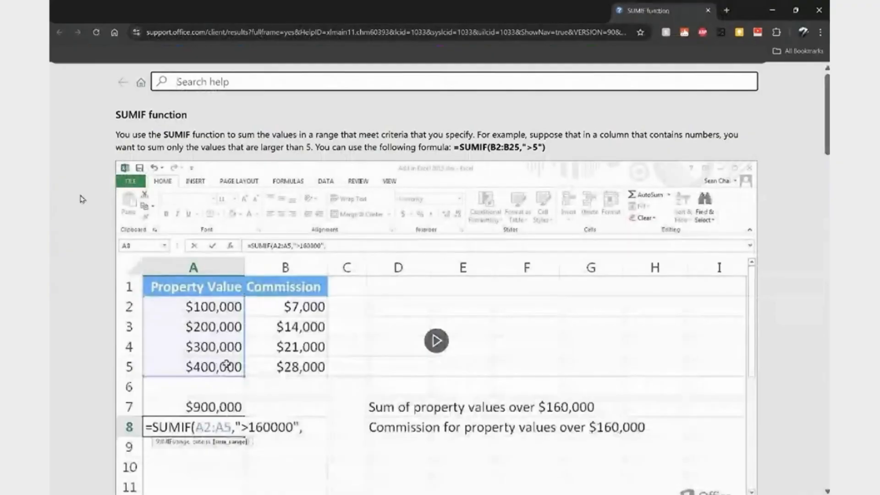
Look through the SUMIF article's example, tips and syntax, and return to Excel, cancelling the function arguments dialog
{"action": "scroll", "coordinate": [63, 343], "scroll_direction": "down", "scroll_amount": 1}
{"action": "scroll", "coordinate": [65, 340], "scroll_direction": "down", "scroll_amount": 1}
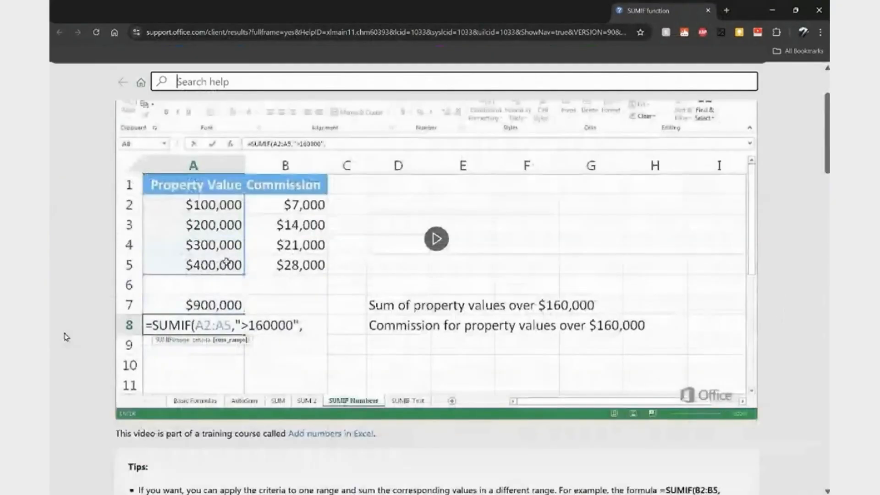
{"action": "scroll", "coordinate": [51, 249], "scroll_direction": "up", "scroll_amount": 2}
{"action": "scroll", "coordinate": [447, 336], "scroll_direction": "down", "scroll_amount": 3}
{"action": "scroll", "coordinate": [447, 337], "scroll_direction": "down", "scroll_amount": 4}
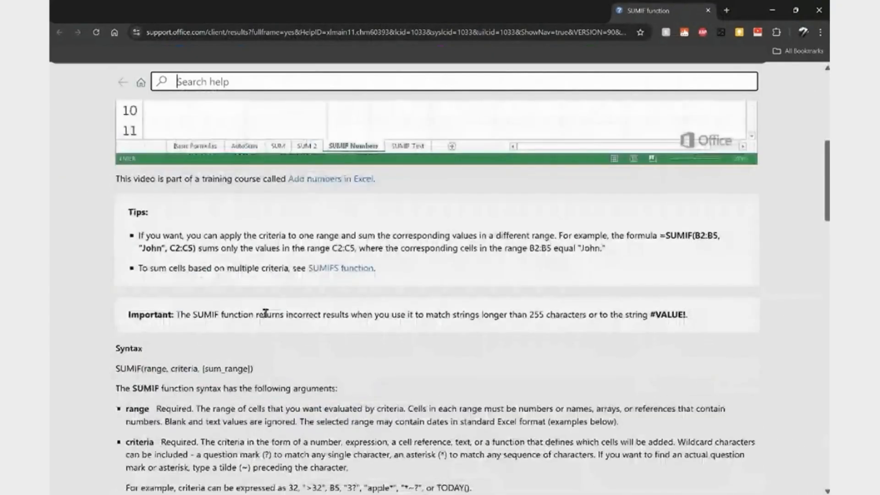
{"action": "scroll", "coordinate": [250, 305], "scroll_direction": "up", "scroll_amount": 5}
{"action": "key", "text": "alt+Tab"}
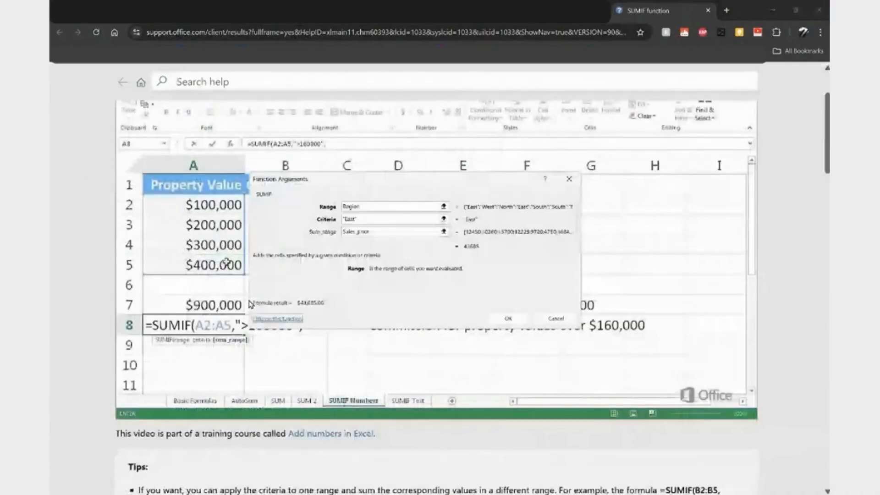
{"action": "left_click", "coordinate": [556, 317]}
{"action": "key", "text": "alt+Tab"}
{"action": "key", "text": "alt+Tab"}
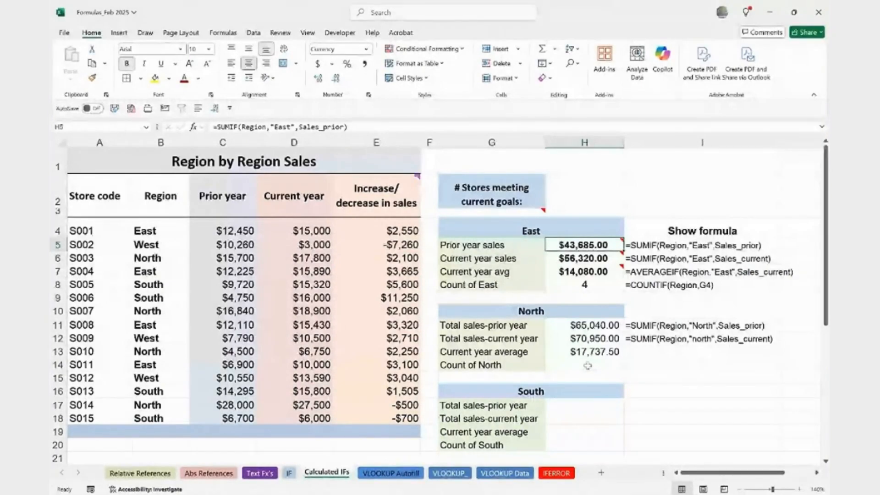
Enter =COUNTIF(Region,G10) in H14 for the count of North stores
{"action": "left_click", "coordinate": [588, 366]}
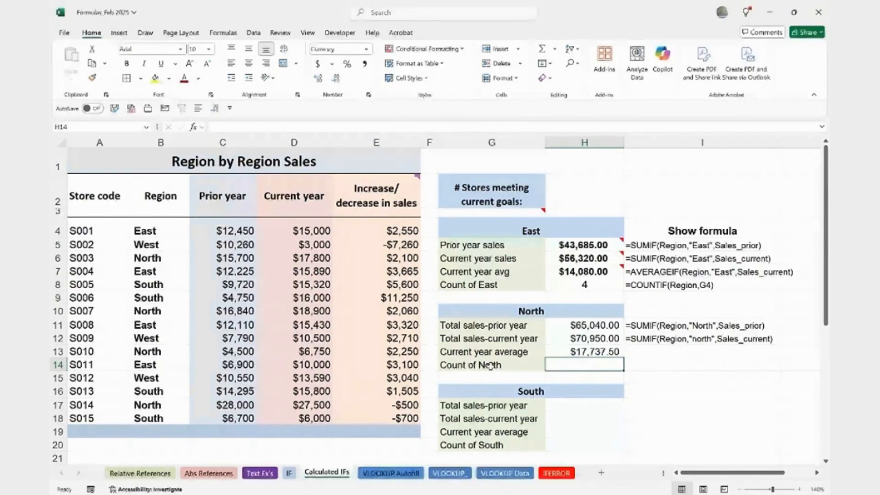
{"action": "type", "text": "="}
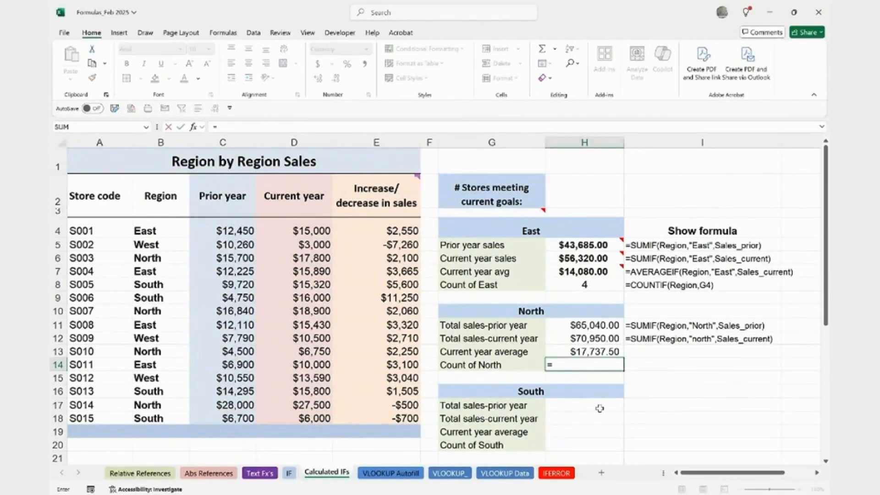
{"action": "type", "text": "countif"}
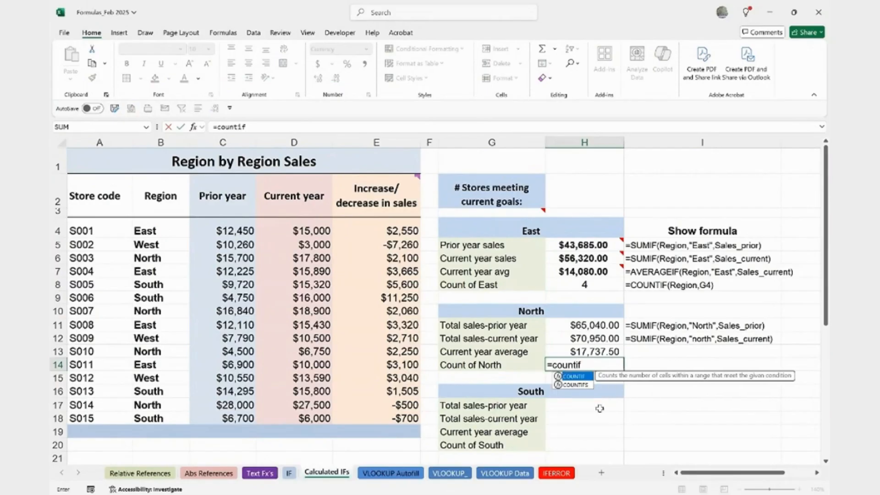
{"action": "key", "text": "Tab"}
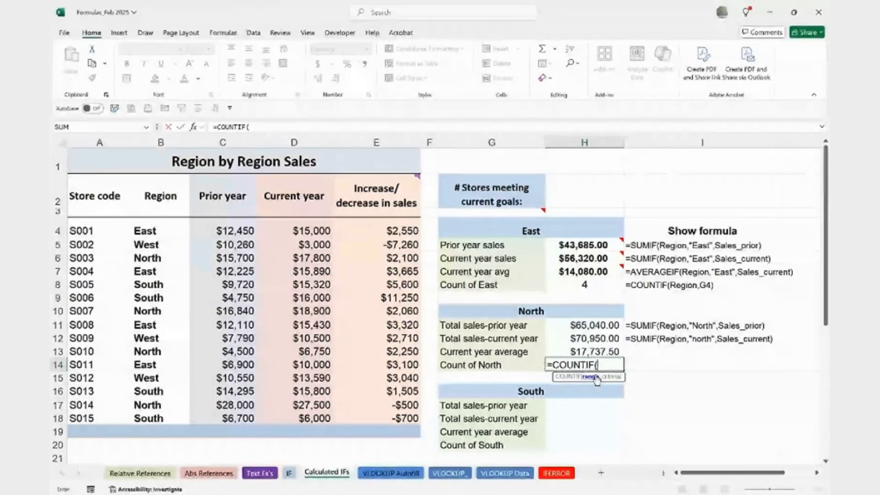
{"action": "type", "text": "reg"}
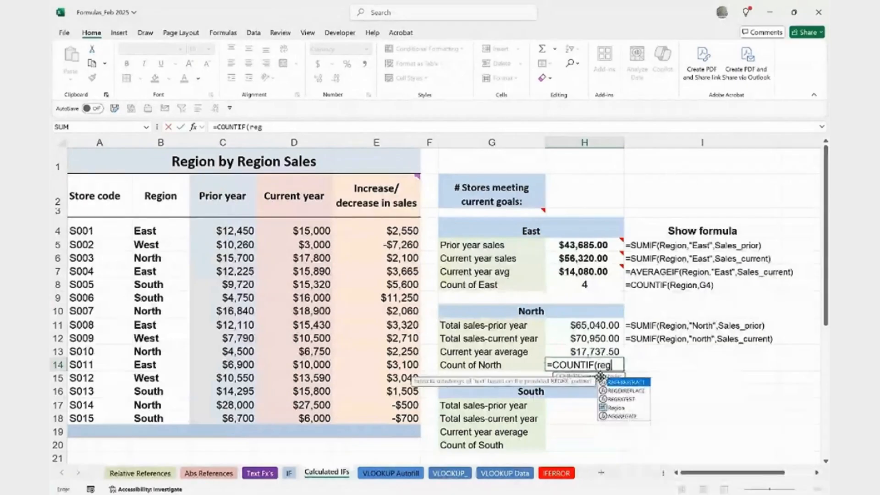
{"action": "key", "text": "Tab"}
{"action": "type", "text": ","}
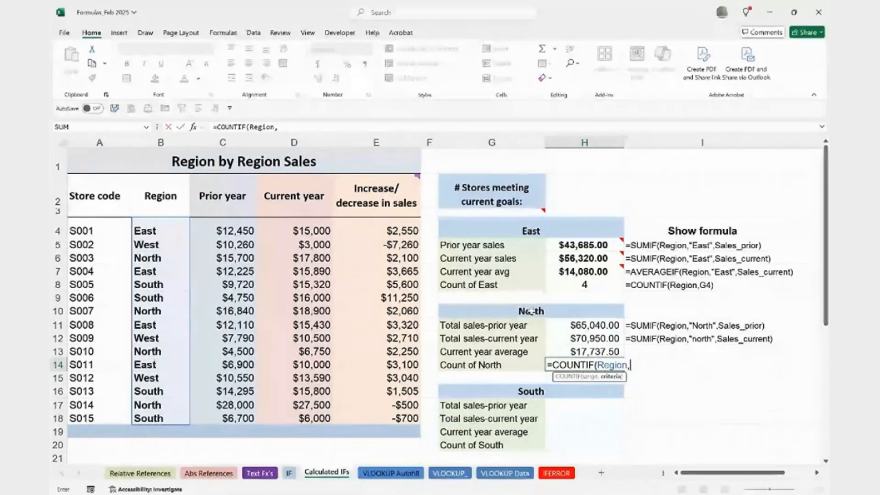
{"action": "left_click", "coordinate": [531, 311]}
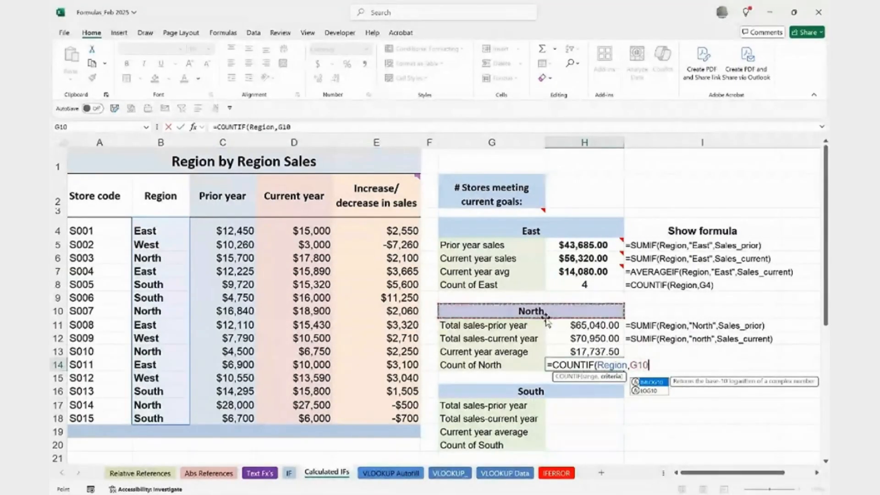
{"action": "type", "text": ")"}
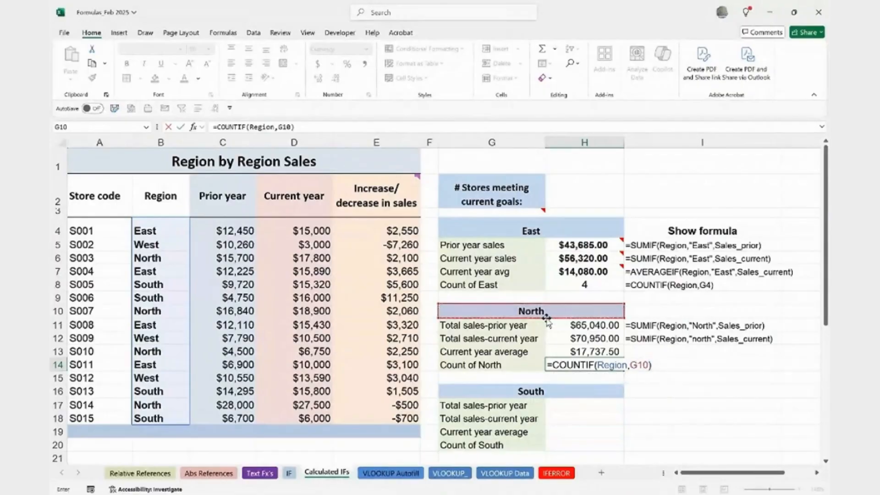
{"action": "key", "text": "Return"}
Format the North count in H14 as Number with no decimal places
{"action": "left_click", "coordinate": [568, 367]}
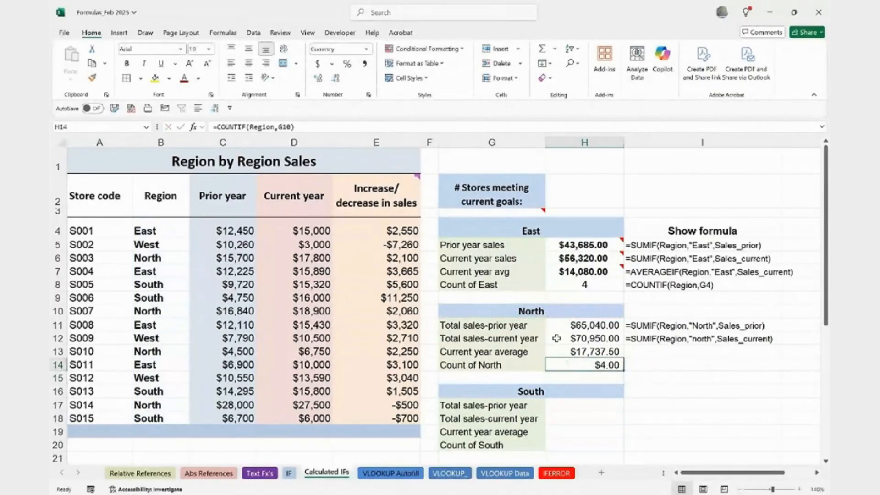
{"action": "left_click", "coordinate": [368, 49]}
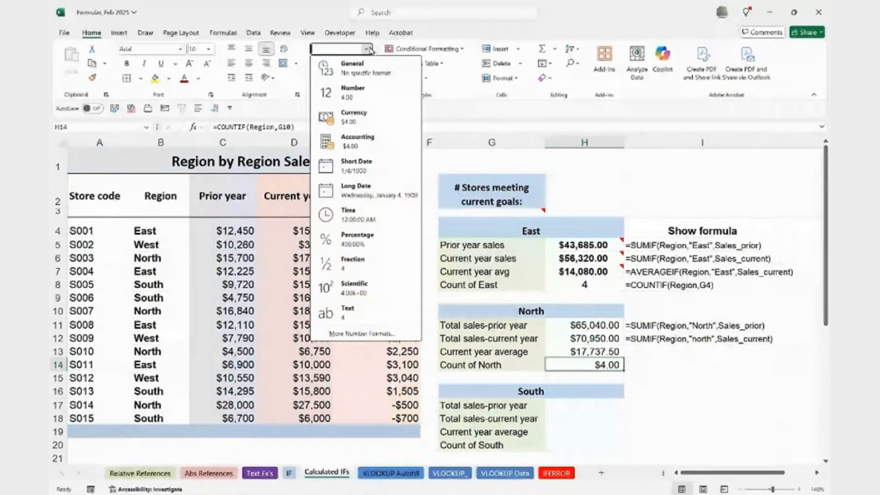
{"action": "left_click", "coordinate": [352, 92]}
{"action": "left_click", "coordinate": [336, 78]}
{"action": "left_click", "coordinate": [336, 78]}
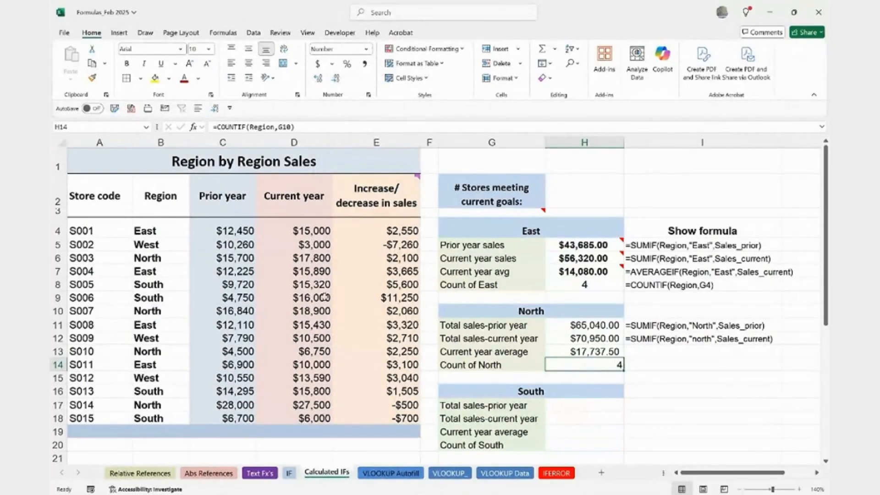
Change store S001's region in B4 to North and check the North and East count formulas
{"action": "left_click", "coordinate": [157, 231]}
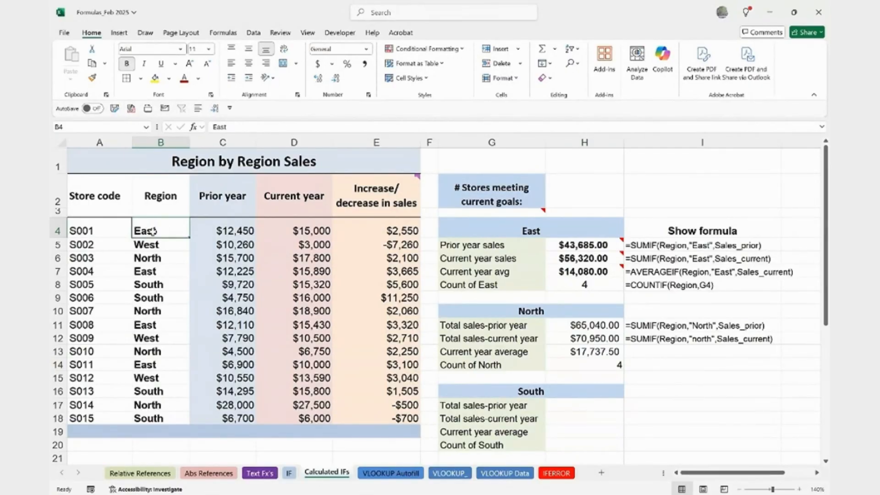
{"action": "type", "text": "North"}
{"action": "key", "text": "Return"}
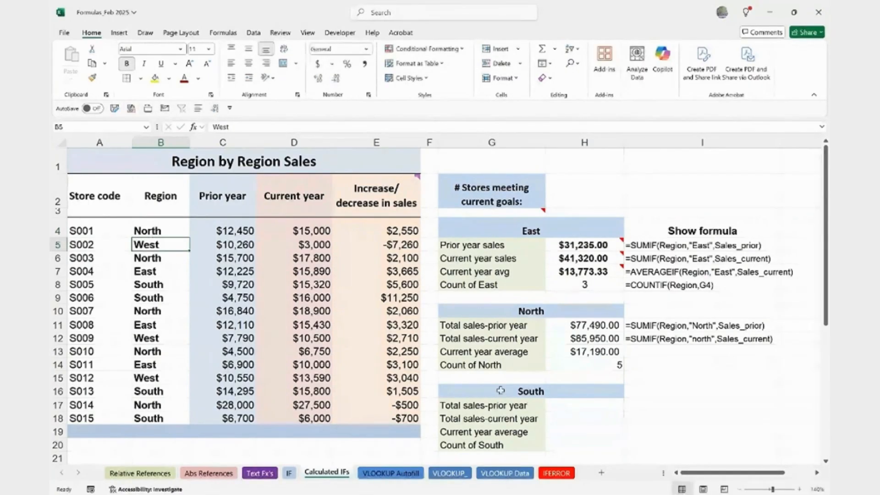
{"action": "left_click", "coordinate": [608, 362]}
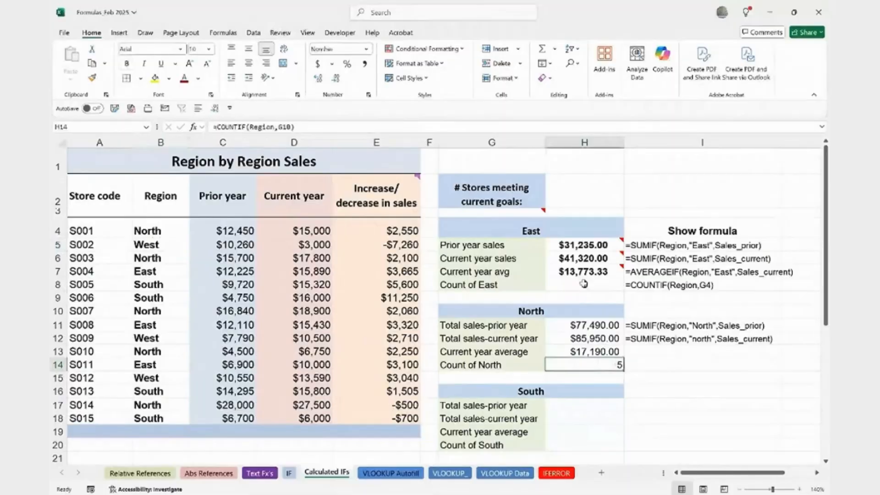
{"action": "left_click", "coordinate": [584, 284]}
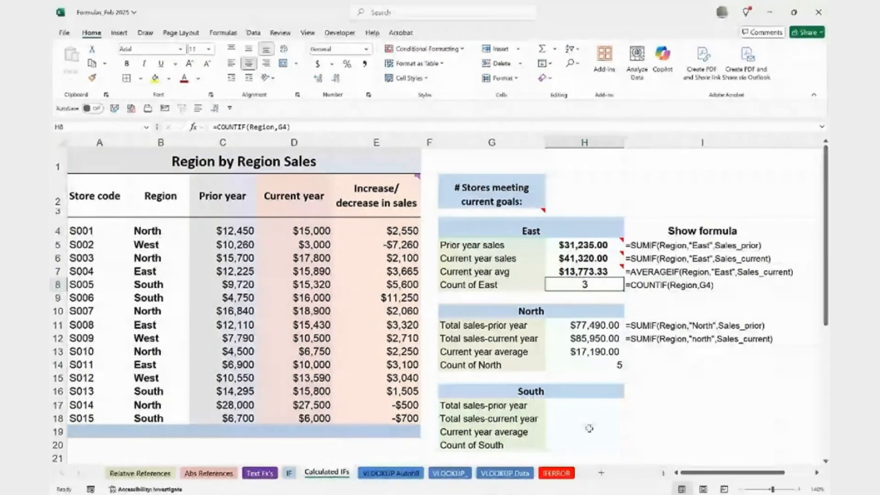
{"action": "scroll", "coordinate": [680, 439], "scroll_direction": "down", "scroll_amount": 3}
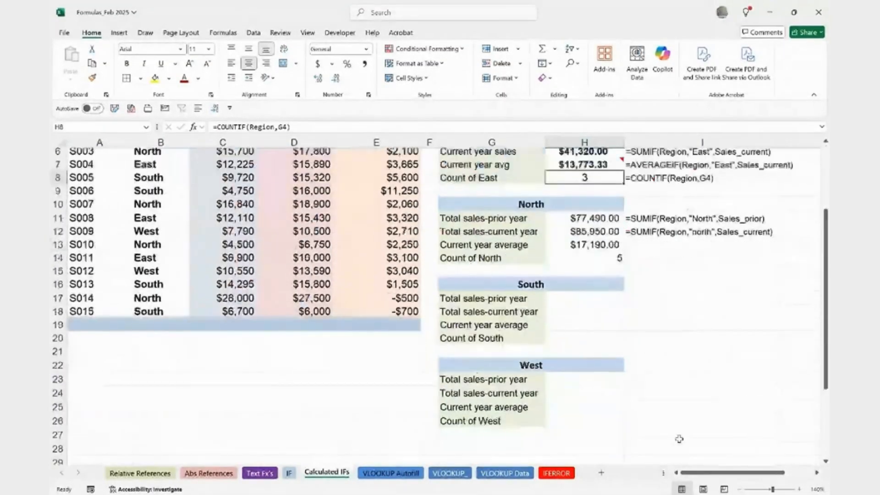
{"action": "scroll", "coordinate": [682, 440], "scroll_direction": "up", "scroll_amount": 2}
{"action": "scroll", "coordinate": [682, 440], "scroll_direction": "up", "scroll_amount": 1}
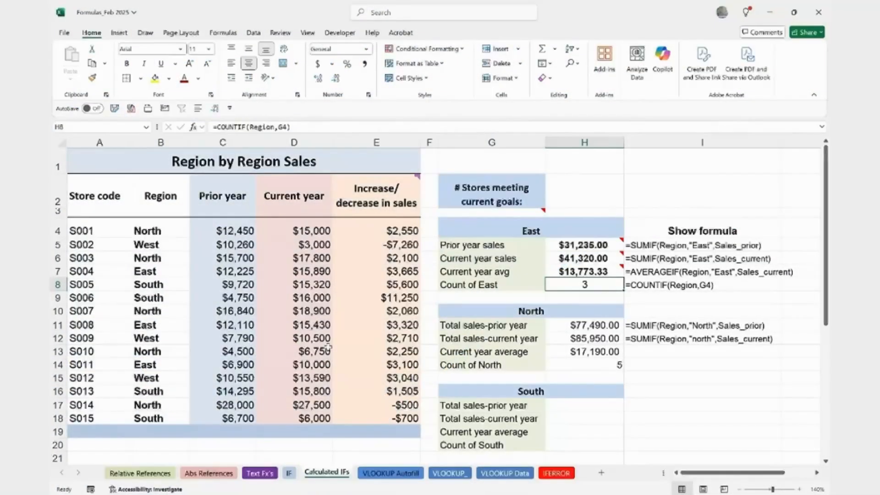
Open the VLOOKUP Autofill sheet and zoom it to 120%
{"action": "left_click", "coordinate": [391, 473]}
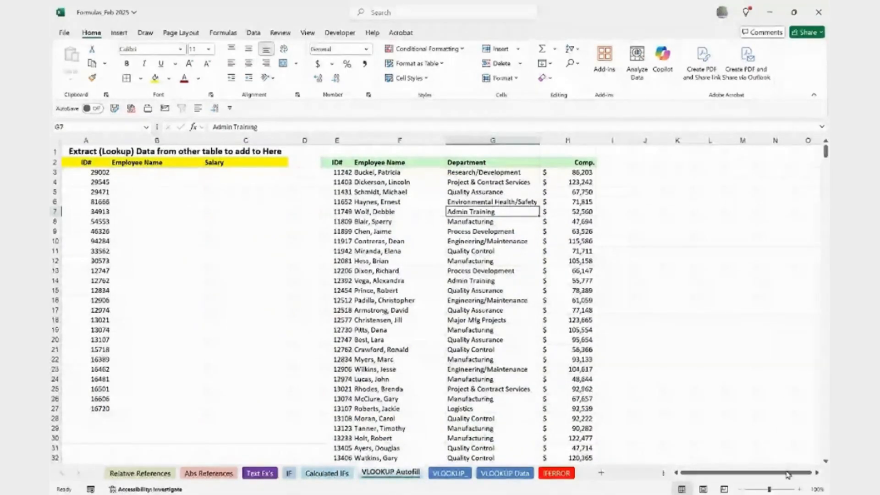
{"action": "left_click", "coordinate": [800, 489]}
{"action": "left_click", "coordinate": [799, 489]}
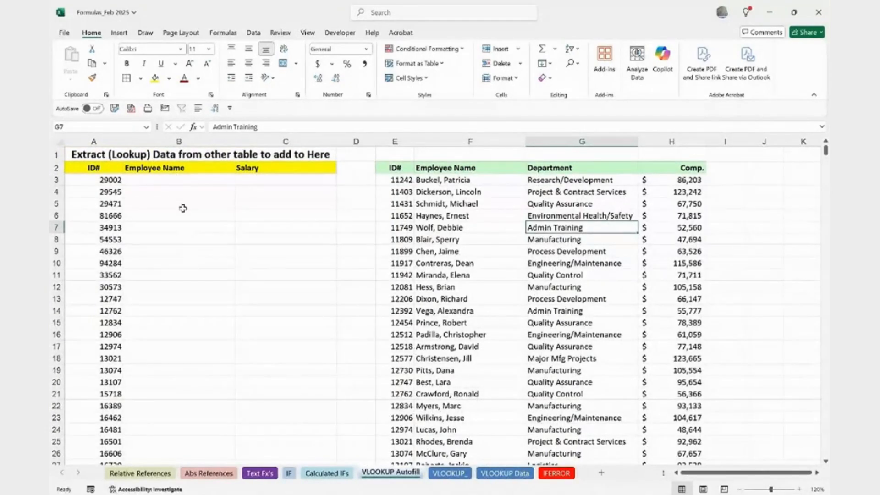
Examine the extract table's ID#, Employee Name and Salary columns against the name, department and compensation columns of the source table
{"action": "left_click", "coordinate": [112, 155]}
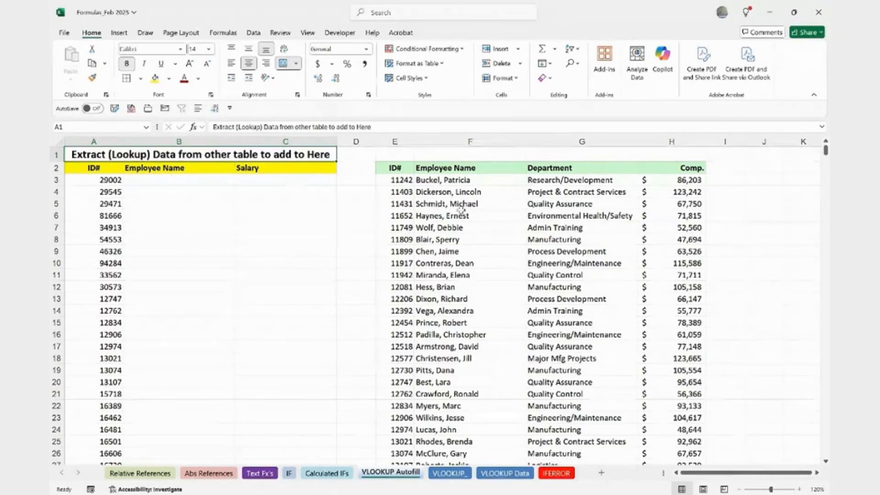
{"action": "left_click", "coordinate": [156, 274]}
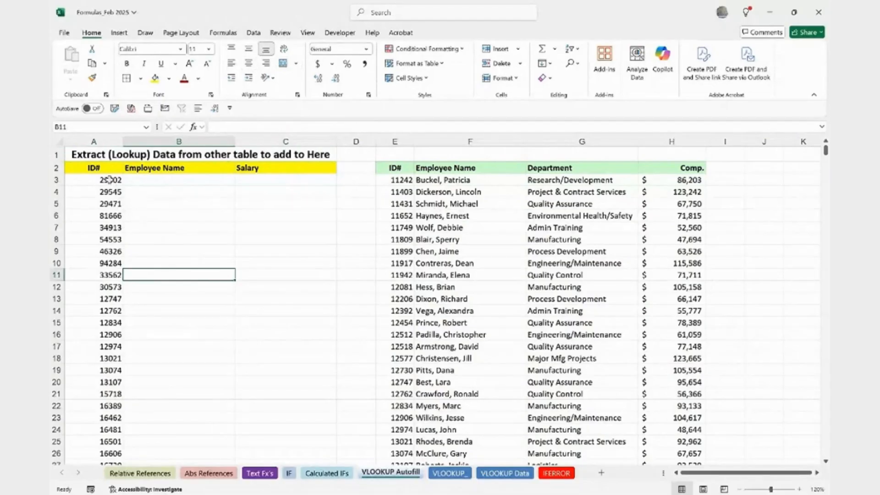
{"action": "left_click_drag", "start_coordinate": [109, 179], "coordinate": [109, 454]}
{"action": "left_click", "coordinate": [97, 240]}
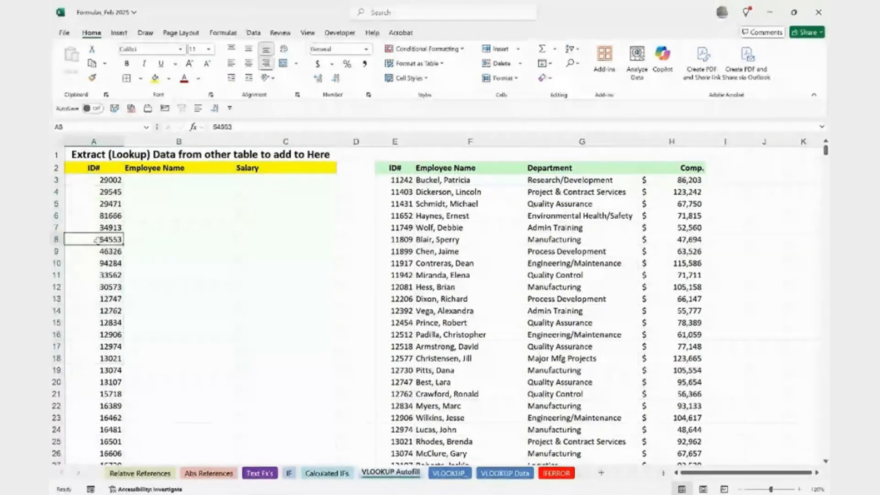
{"action": "left_click", "coordinate": [153, 180]}
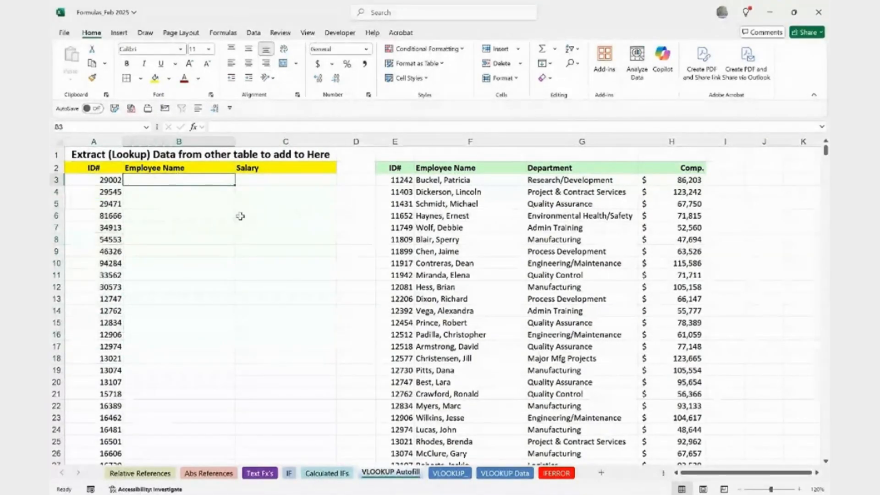
{"action": "left_click", "coordinate": [286, 205]}
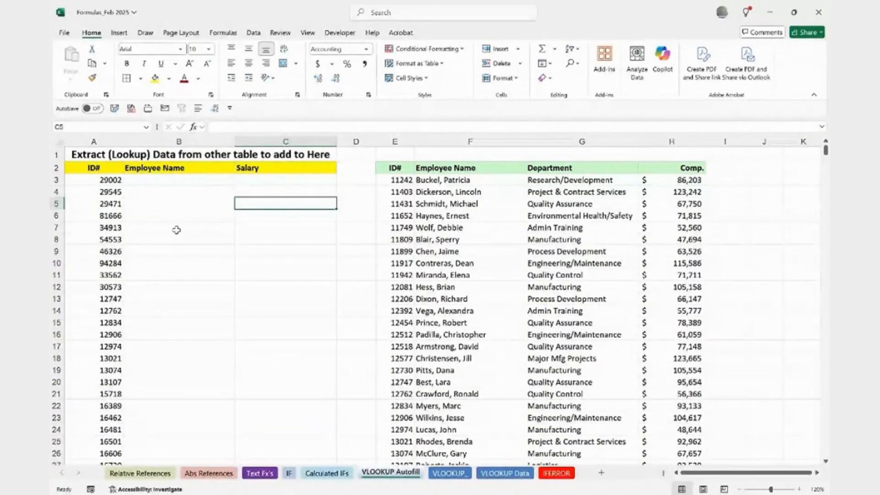
{"action": "left_click", "coordinate": [545, 227]}
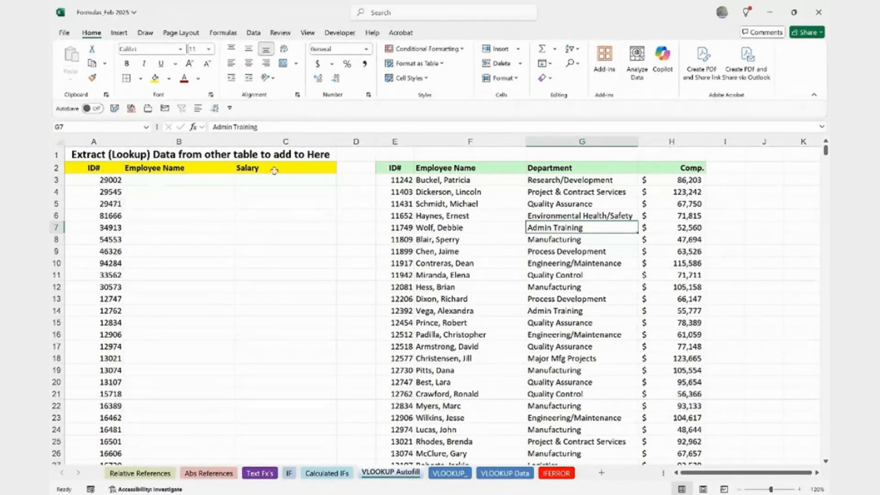
{"action": "left_click_drag", "start_coordinate": [477, 194], "coordinate": [670, 193]}
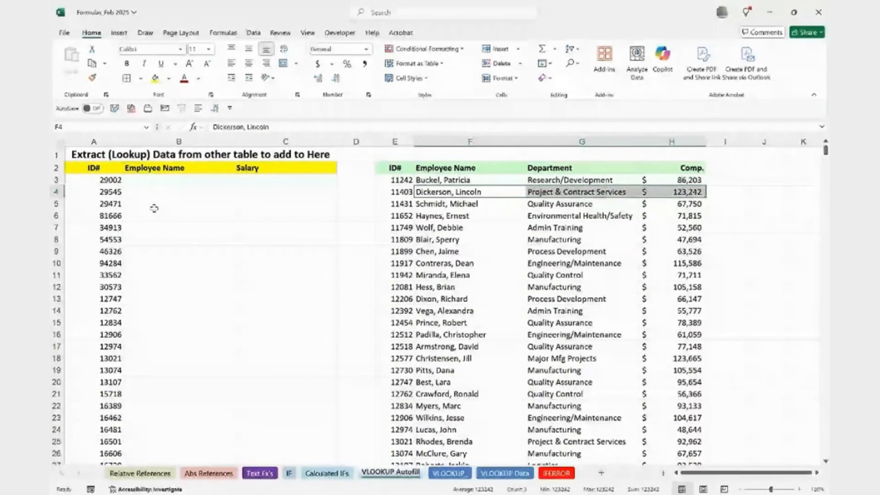
Find the employee ID from A3 in the source table's ID# column and return to the start of the sheet
{"action": "left_click", "coordinate": [106, 180]}
{"action": "scroll", "coordinate": [418, 244], "scroll_direction": "down", "scroll_amount": 3}
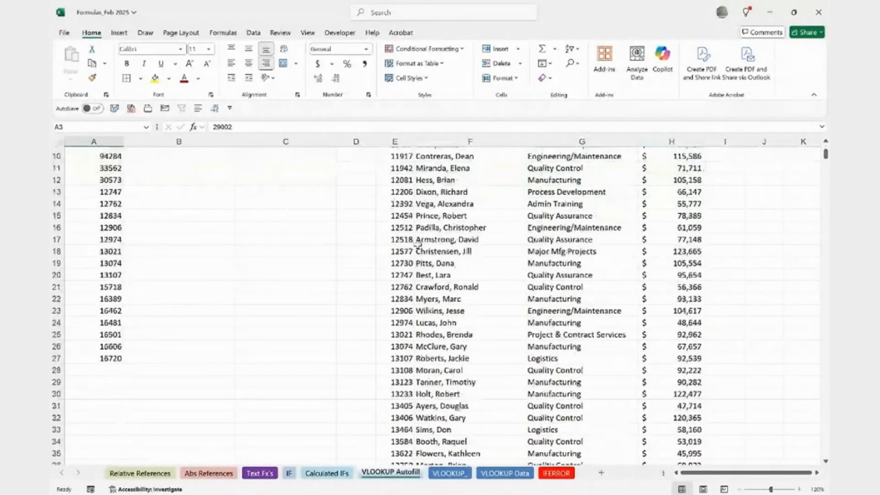
{"action": "scroll", "coordinate": [418, 245], "scroll_direction": "down", "scroll_amount": 17}
{"action": "scroll", "coordinate": [408, 275], "scroll_direction": "down", "scroll_amount": 20}
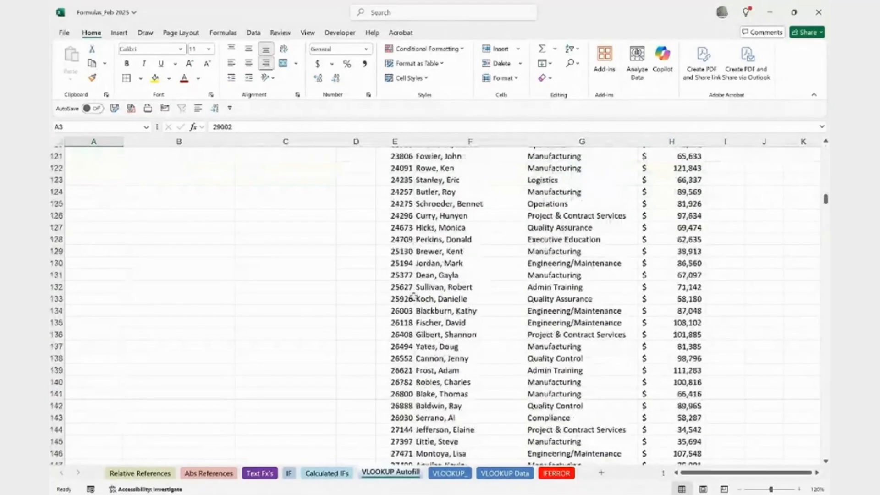
{"action": "scroll", "coordinate": [414, 297], "scroll_direction": "down", "scroll_amount": 8}
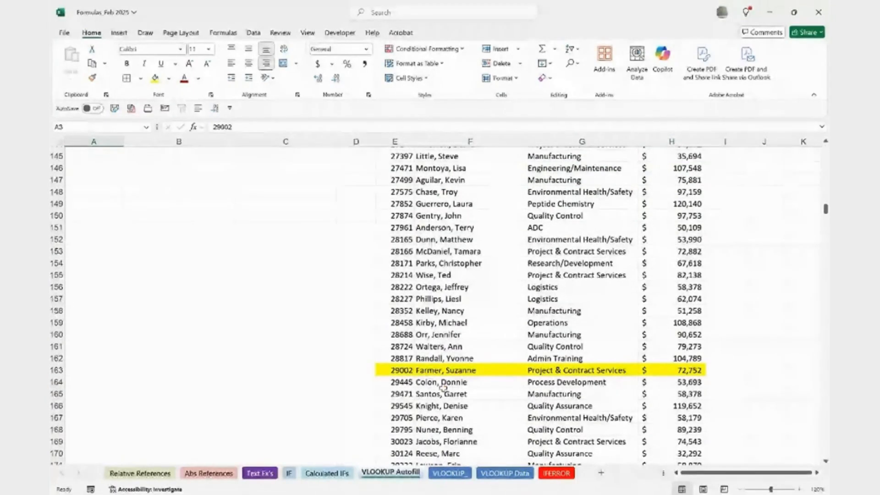
{"action": "scroll", "coordinate": [641, 375], "scroll_direction": "up", "scroll_amount": 7}
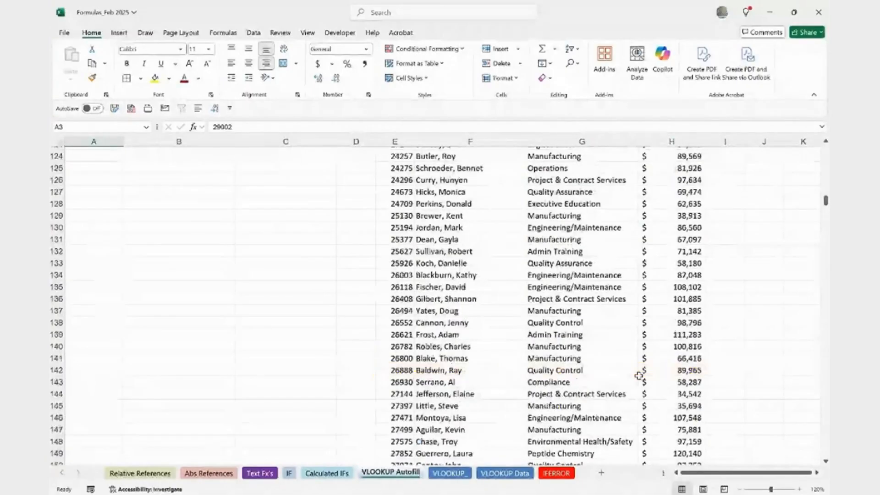
{"action": "scroll", "coordinate": [640, 374], "scroll_direction": "up", "scroll_amount": 20}
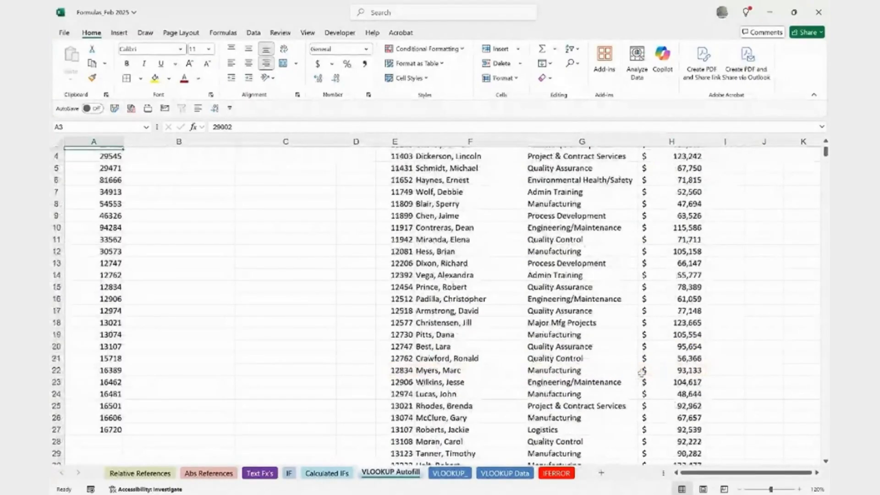
{"action": "scroll", "coordinate": [641, 372], "scroll_direction": "up", "scroll_amount": 1}
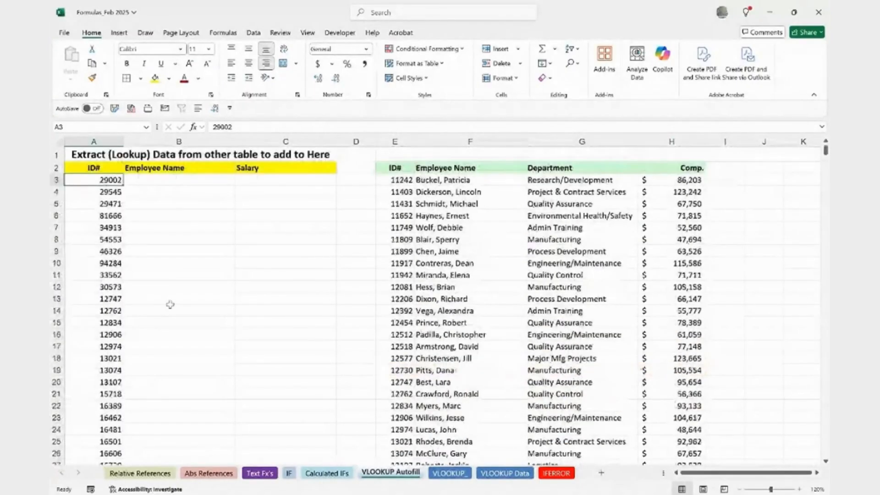
Begin a VLOOKUP formula in B3 with A3 as the lookup value and E3:H743 as the table array
{"action": "left_click", "coordinate": [159, 180]}
{"action": "type", "text": "="}
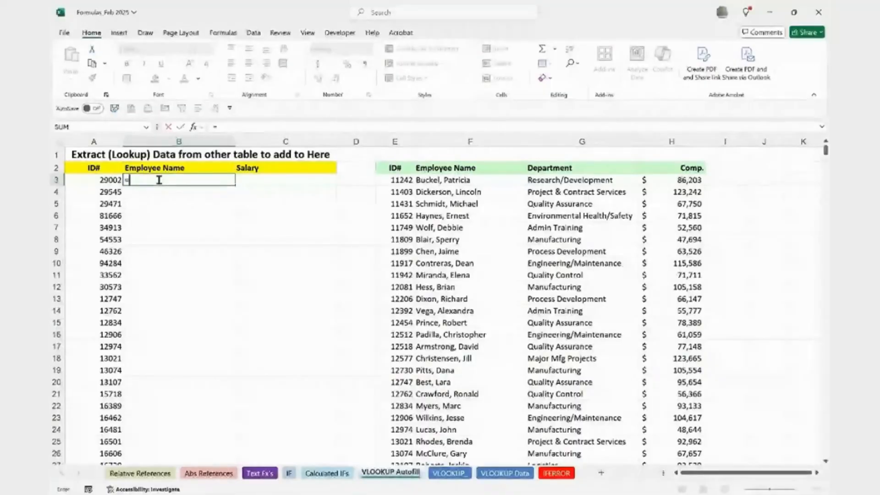
{"action": "type", "text": "vl"}
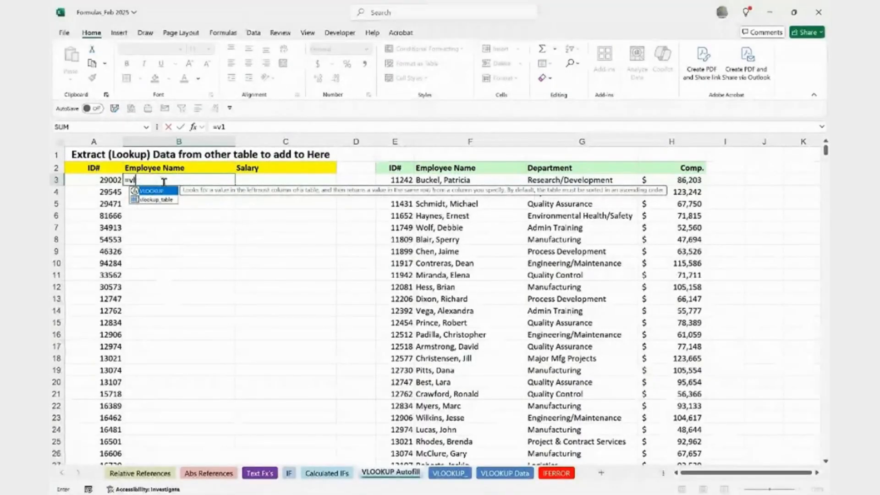
{"action": "key", "text": "Tab"}
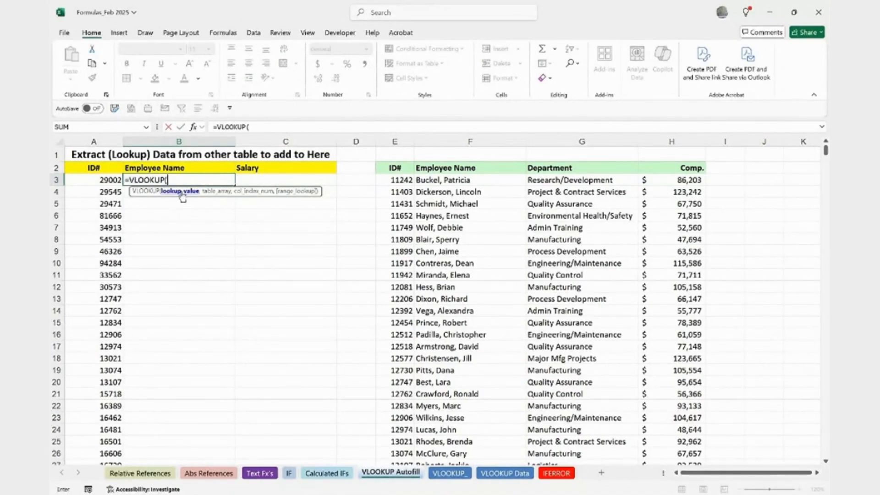
{"action": "left_click", "coordinate": [107, 179]}
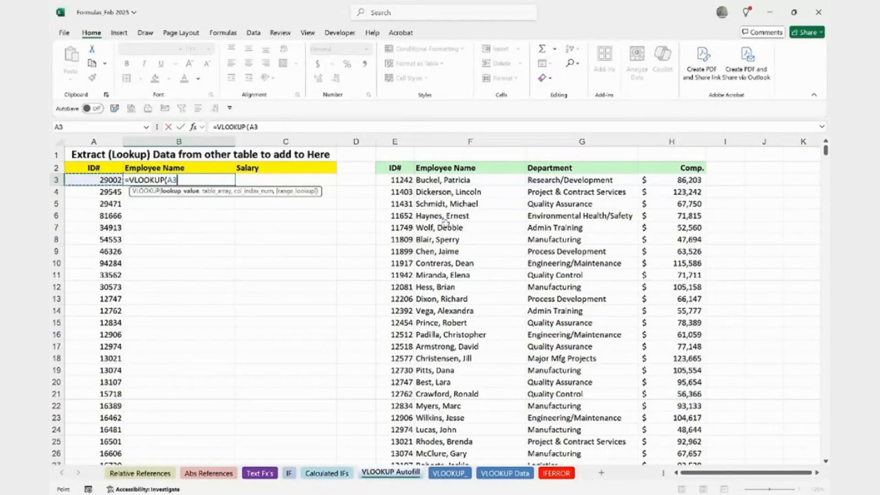
{"action": "type", "text": ","}
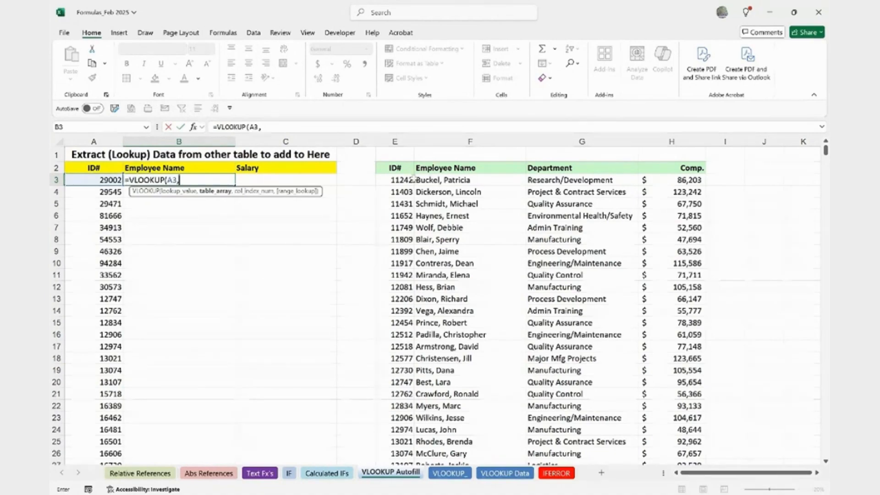
{"action": "left_click_drag", "start_coordinate": [393, 181], "coordinate": [665, 180]}
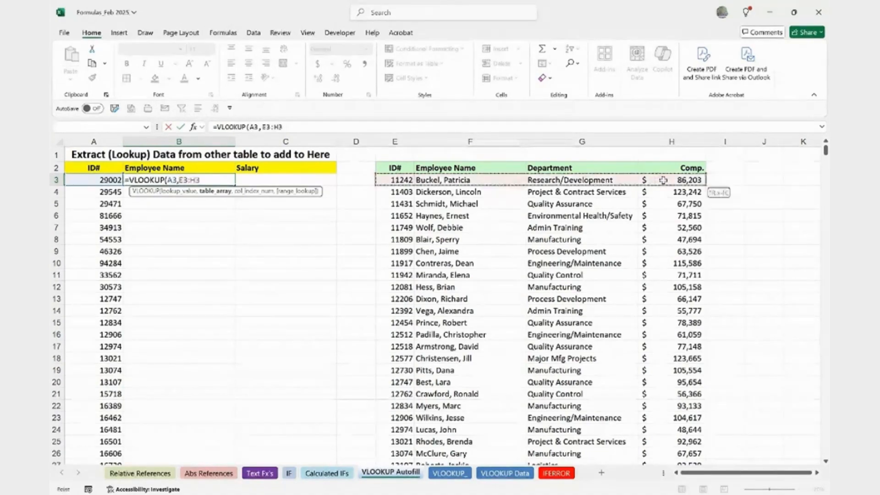
{"action": "key", "text": "ctrl+shift+Down"}
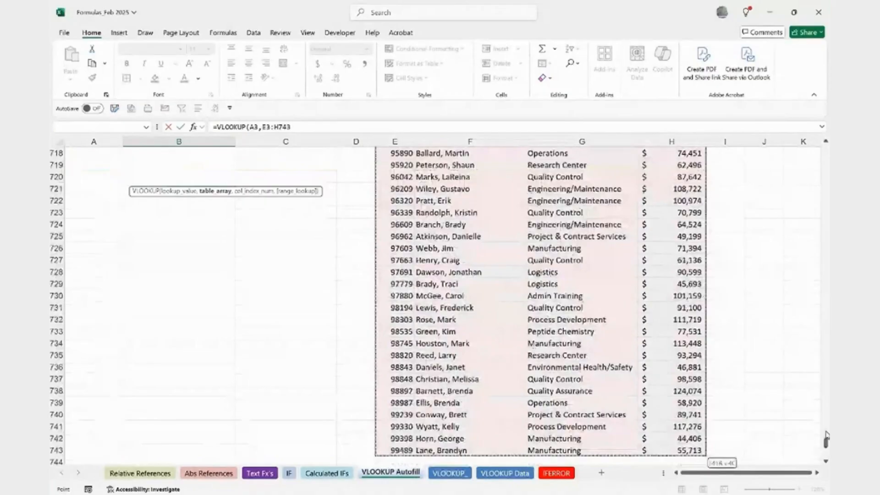
{"action": "key", "text": "ctrl+BackSpace"}
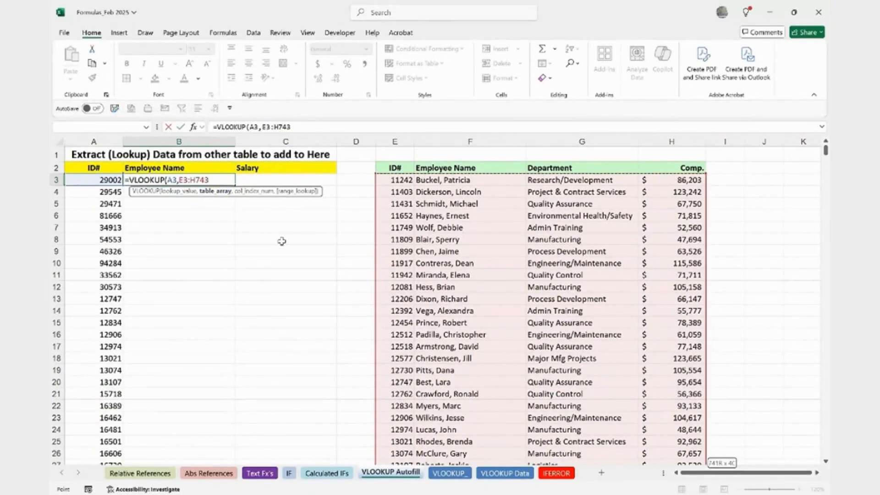
Complete the B3 name lookup with column index 2 and FALSE for an exact match, and review the formula
{"action": "type", "text": ","}
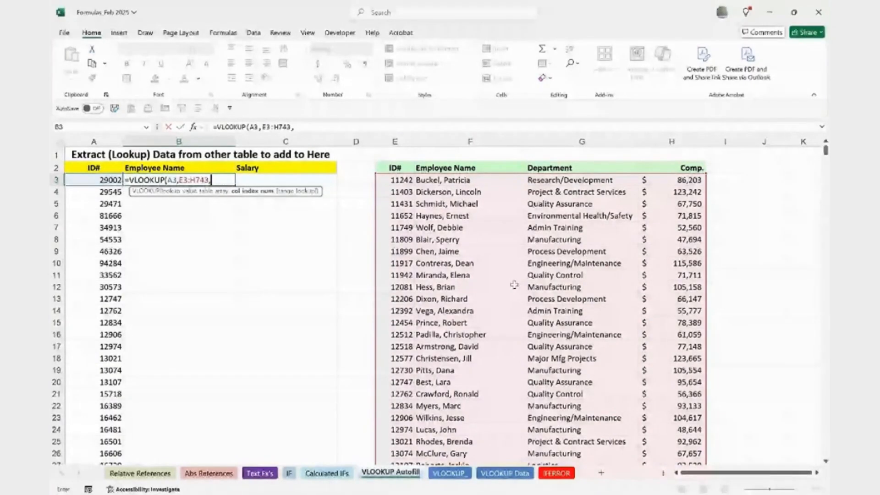
{"action": "type", "text": "2,"}
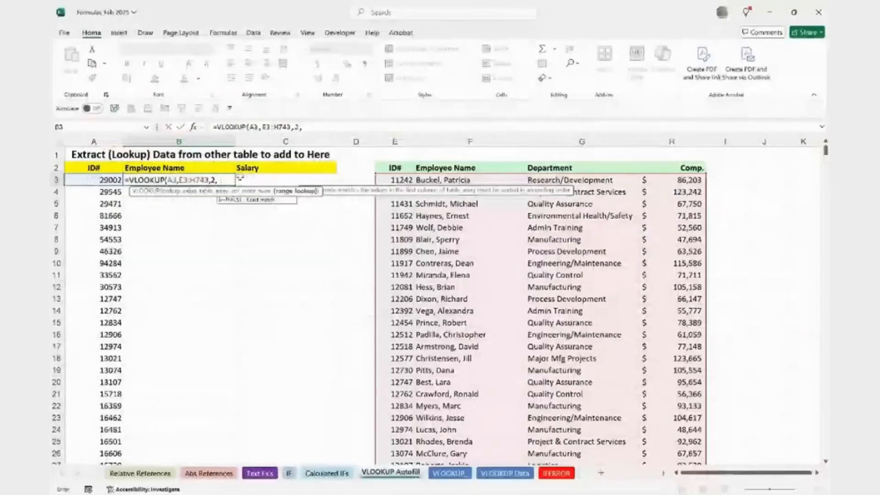
{"action": "type", "text": "false"}
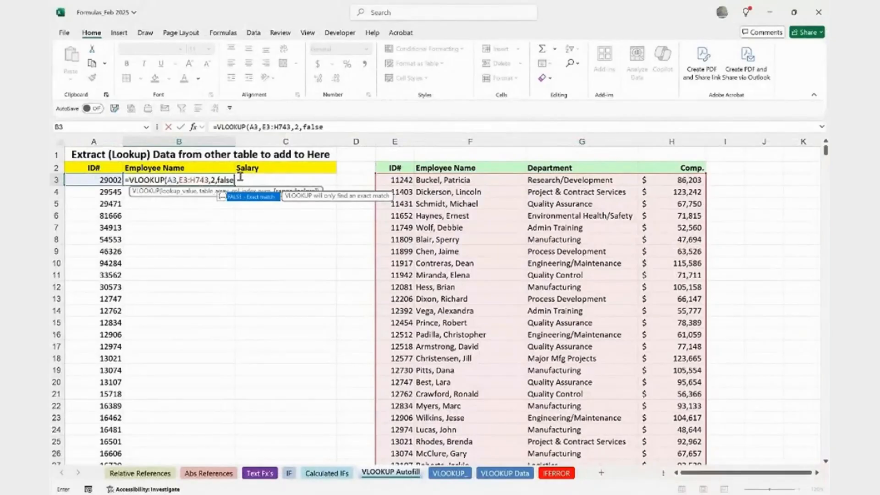
{"action": "key", "text": "Return"}
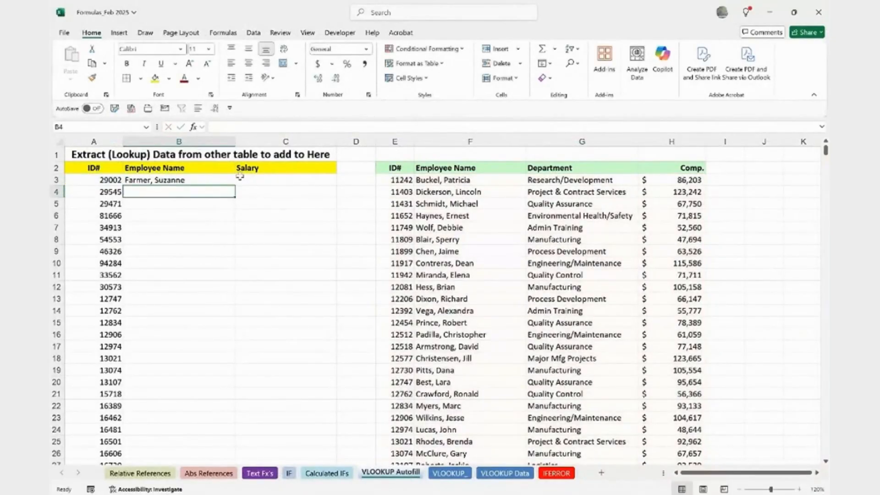
{"action": "left_click", "coordinate": [157, 181]}
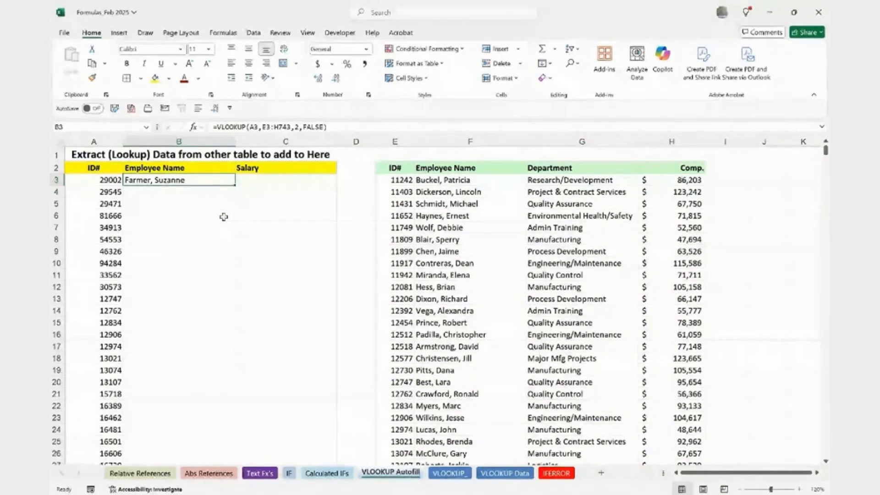
Try the source table's first employee ID in A3 to test the name lookup, and undo the change
{"action": "left_click", "coordinate": [111, 179]}
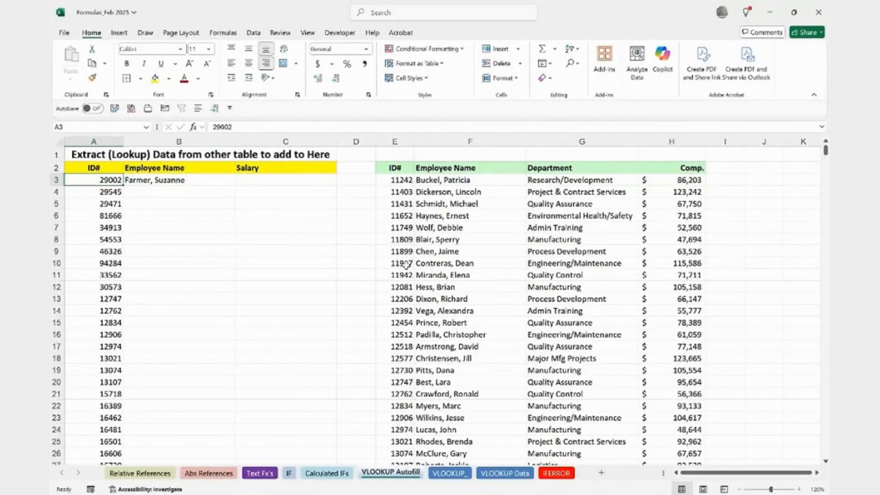
{"action": "type", "text": "11242"}
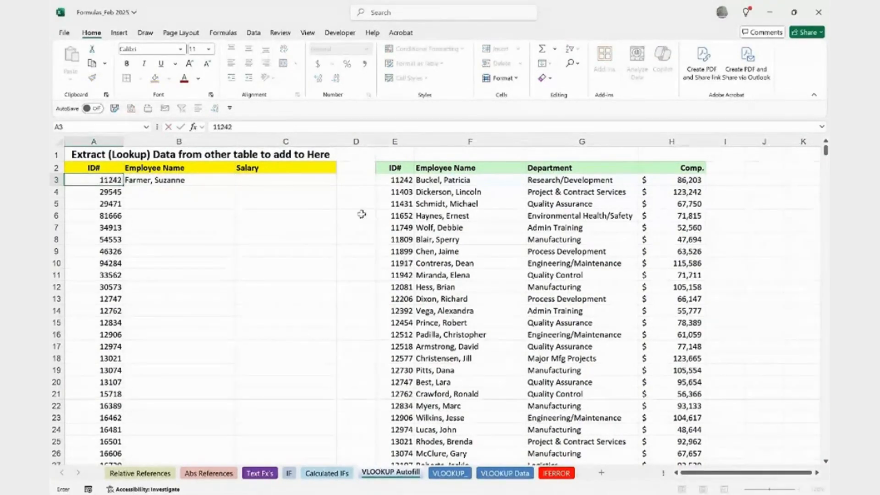
{"action": "key", "text": "Return"}
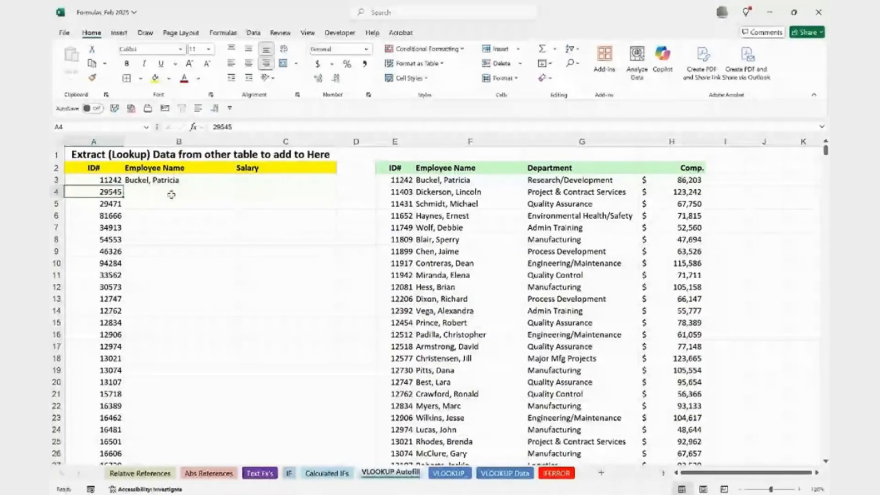
{"action": "key", "text": "ctrl+z"}
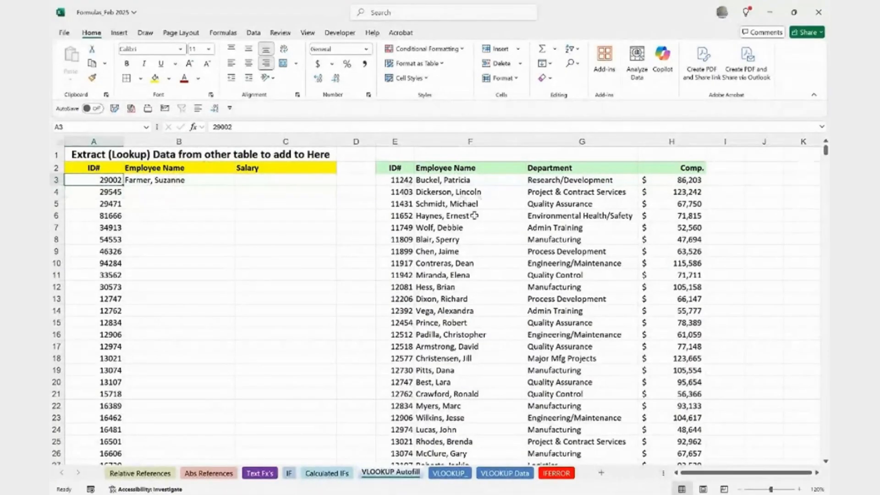
Clear the lookup formula from B3 and undo the deletion
{"action": "left_click", "coordinate": [179, 180]}
{"action": "key", "text": "Delete"}
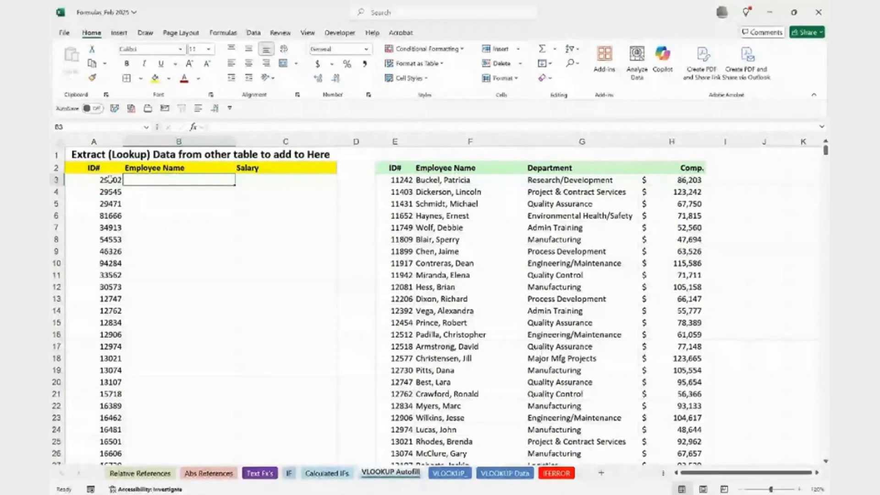
{"action": "key", "text": "ctrl+z"}
Replace the ID in A3 with the source table's first employee ID and check the name lookup in B3
{"action": "left_click", "coordinate": [99, 181]}
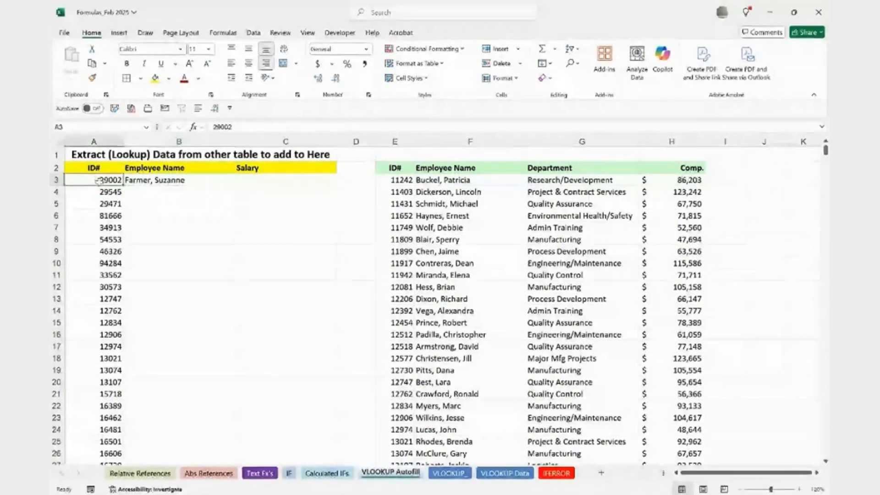
{"action": "type", "text": "11242"}
{"action": "key", "text": "Return"}
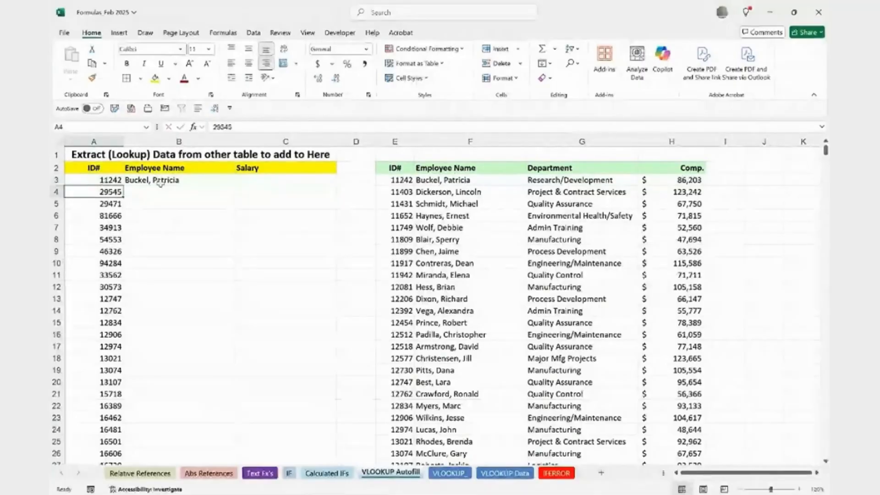
{"action": "left_click", "coordinate": [178, 180]}
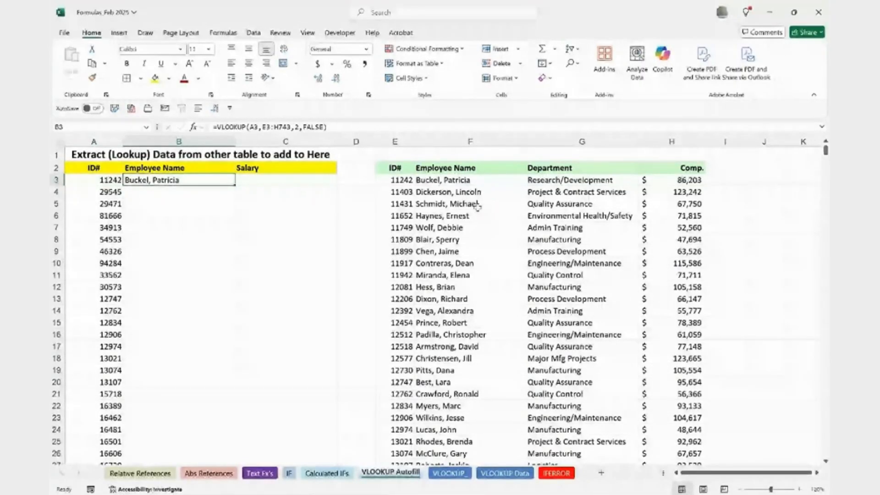
Begin a VLOOKUP formula in Salary cell C3 with A3 as the lookup value and E3:H743 as the table array
{"action": "left_click", "coordinate": [285, 183]}
{"action": "type", "text": "="}
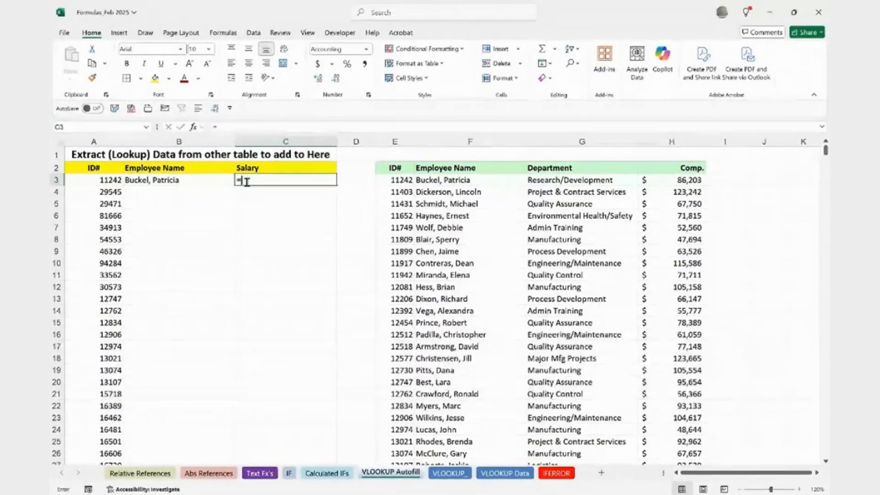
{"action": "type", "text": "v"}
{"action": "key", "text": "Tab"}
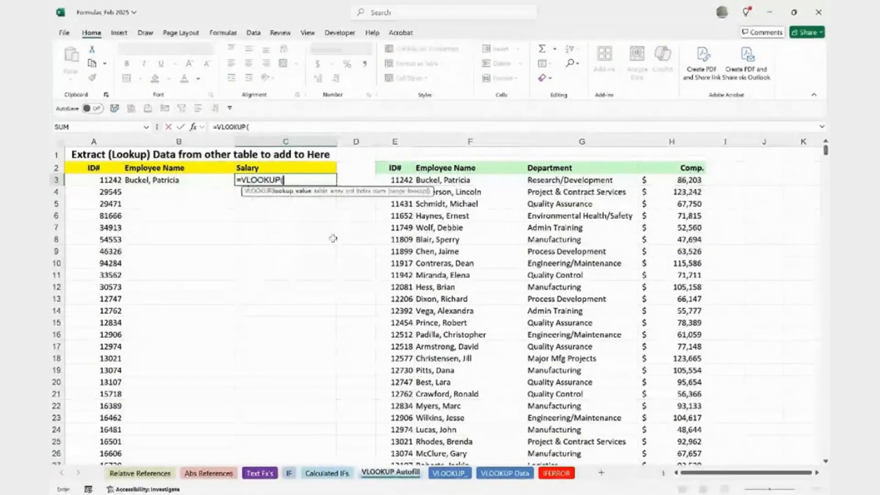
{"action": "left_click", "coordinate": [91, 182]}
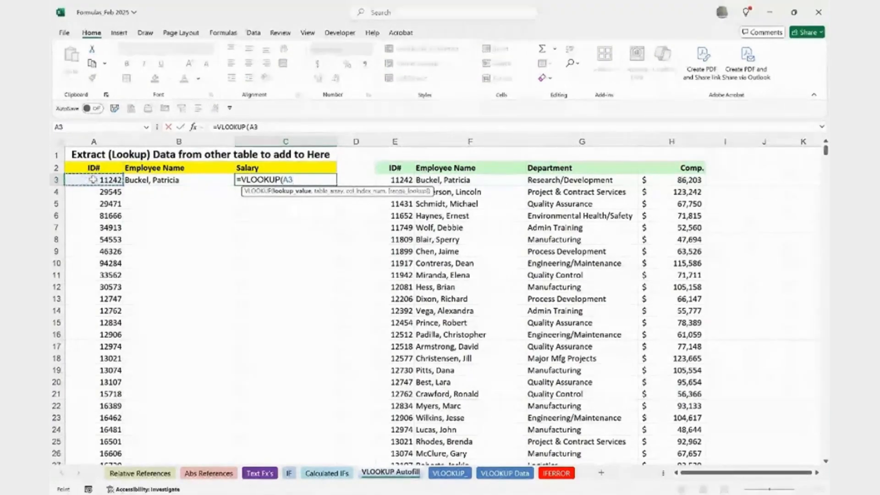
{"action": "type", "text": ","}
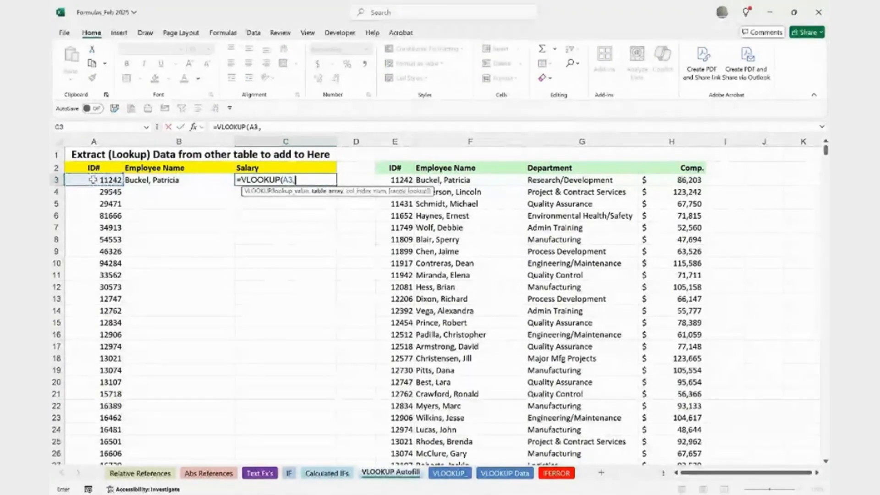
{"action": "left_click_drag", "start_coordinate": [402, 179], "coordinate": [650, 178]}
{"action": "key", "text": "ctrl+shift+Down"}
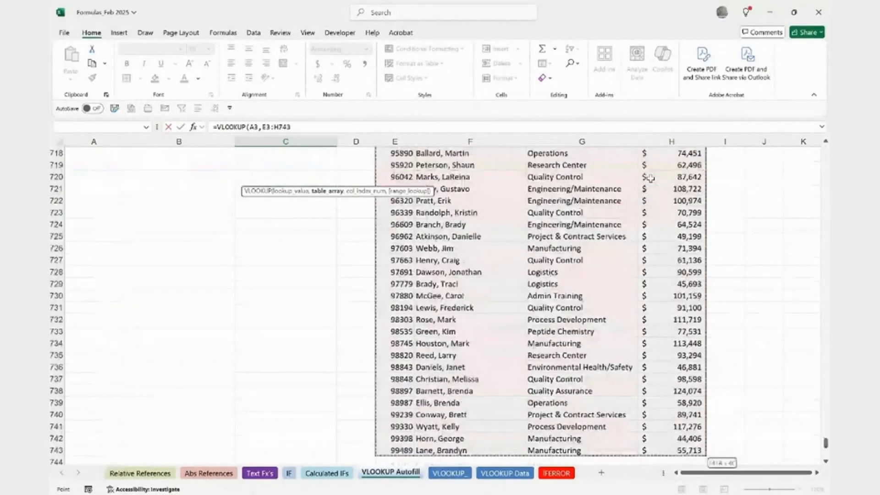
{"action": "key", "text": "ctrl+BackSpace"}
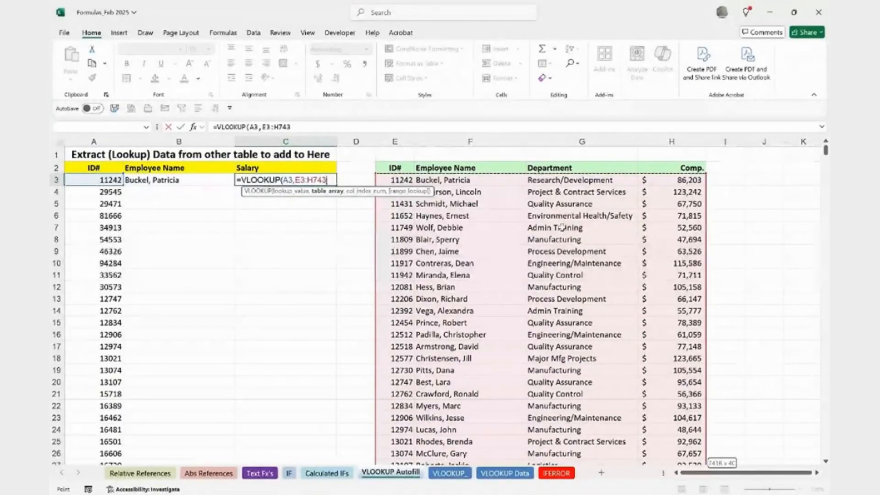
Complete the C3 salary lookup with column index 4 and FALSE for an exact match, and review the formula
{"action": "type", "text": ","}
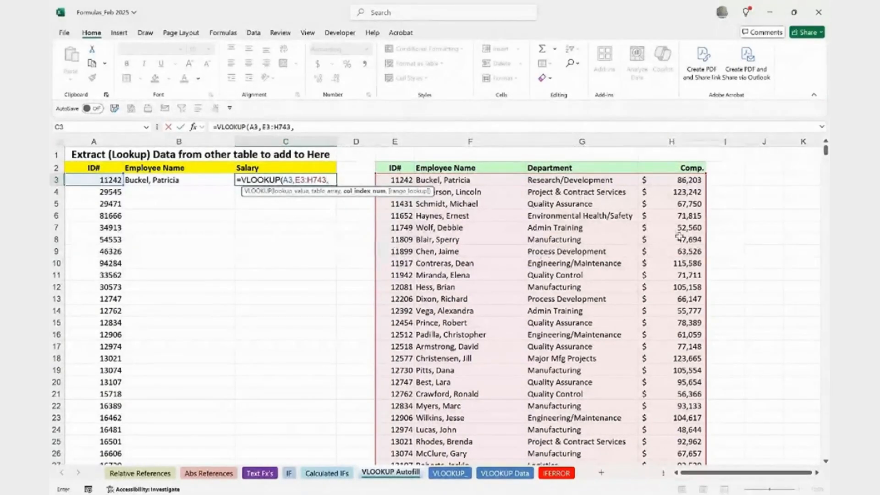
{"action": "type", "text": "4,false"}
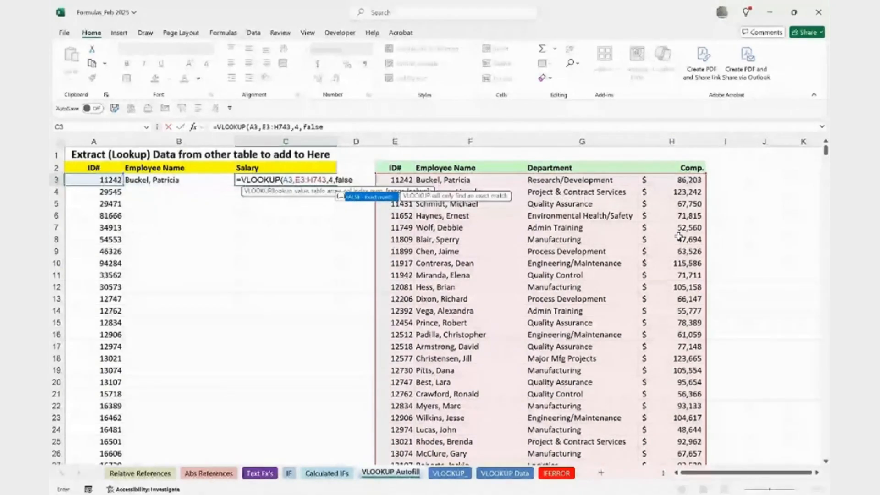
{"action": "key", "text": "Return"}
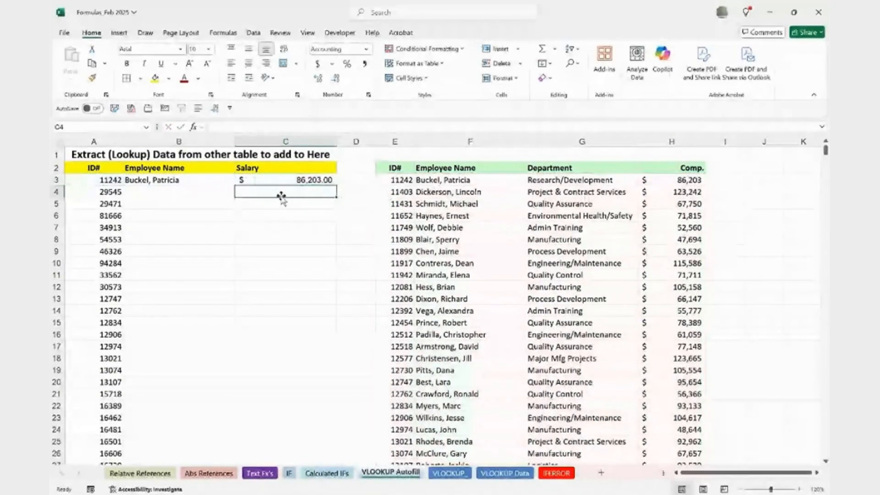
{"action": "left_click", "coordinate": [274, 180]}
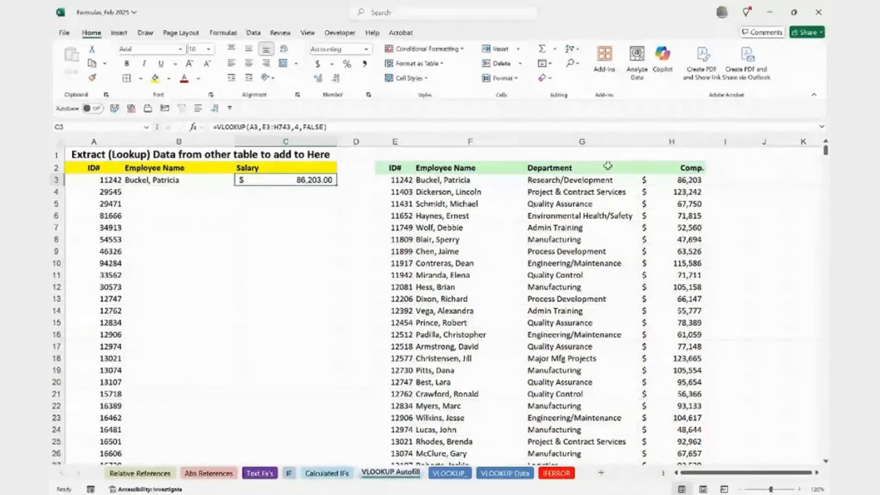
Make the table array in the B3 name lookup absolute as $E$3:$H$743
{"action": "left_click", "coordinate": [200, 181]}
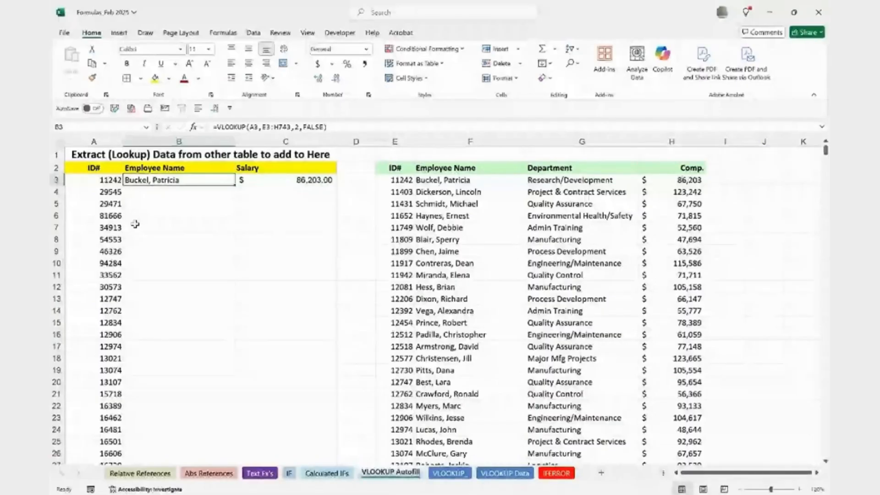
{"action": "left_click", "coordinate": [266, 126]}
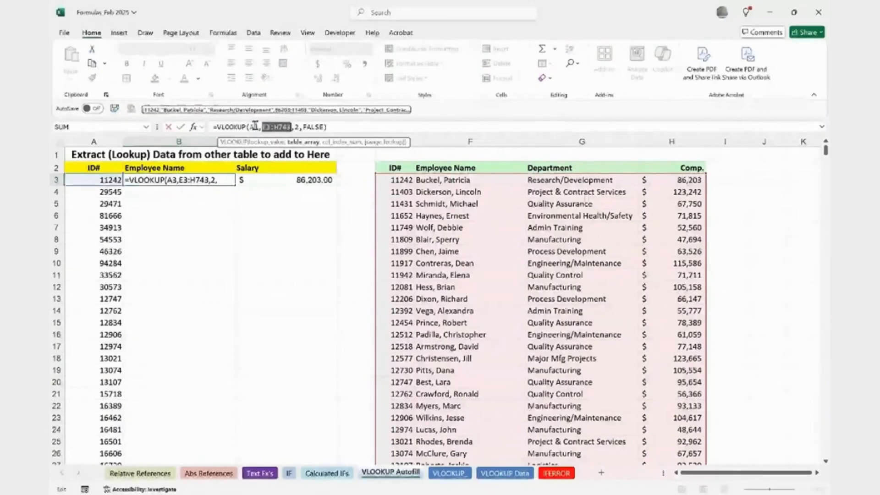
{"action": "key", "text": "F4"}
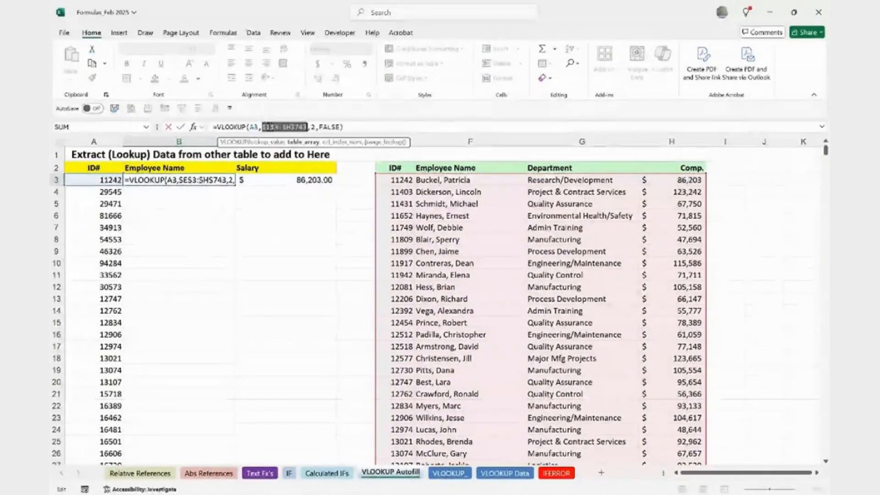
{"action": "key", "text": "Return"}
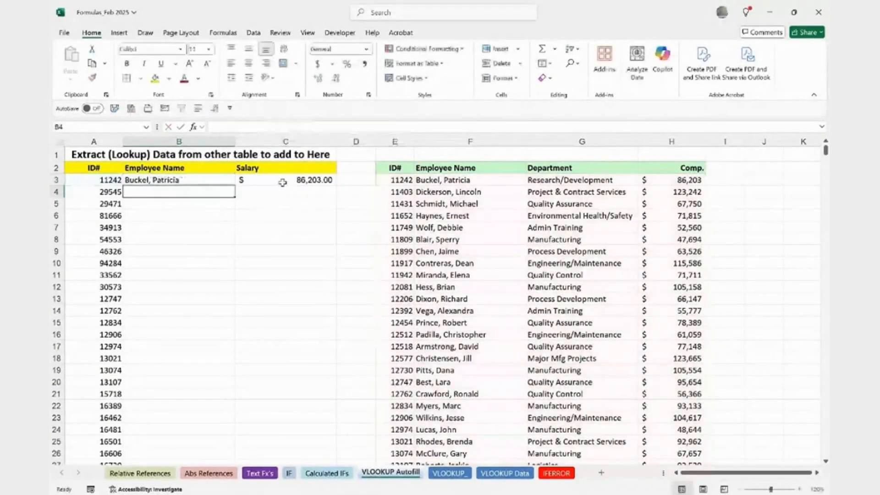
Fill the B3 name lookup down the rest of the Employee Name column and check a copied formula
{"action": "left_click", "coordinate": [218, 180]}
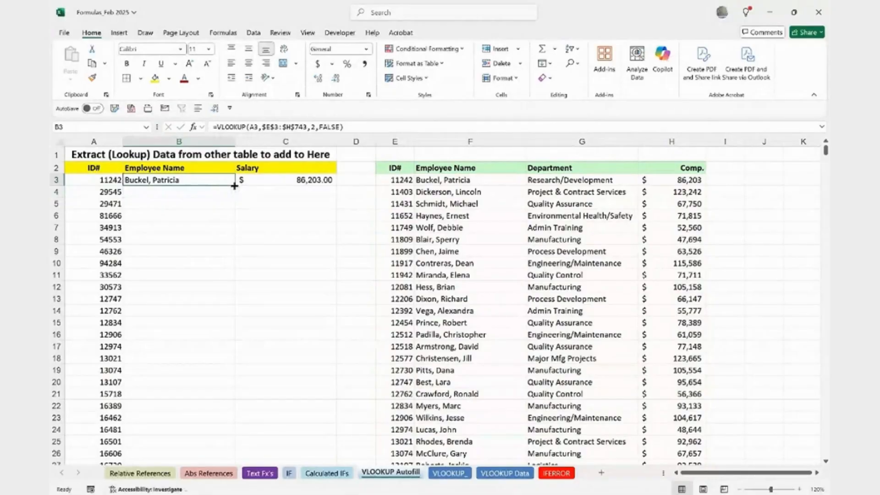
{"action": "double_click", "coordinate": [234, 186]}
{"action": "left_click", "coordinate": [197, 285]}
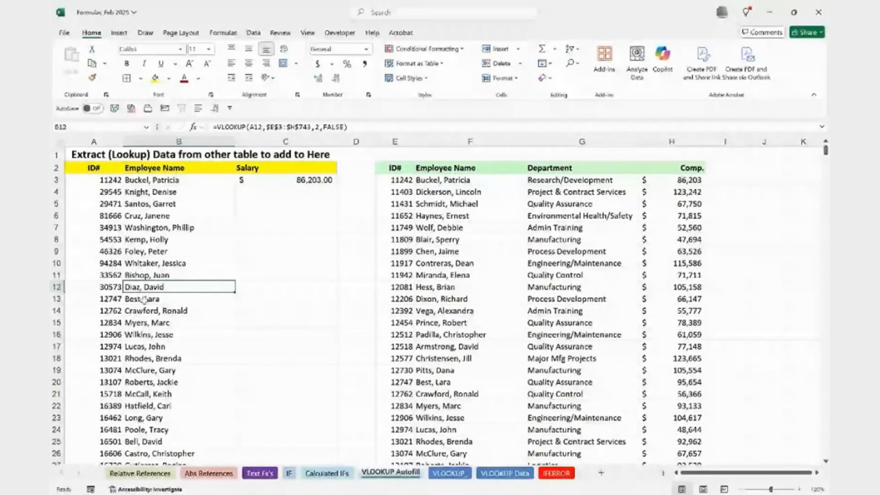
Make the table array in the C3 salary lookup absolute as $E$3:$H$743
{"action": "left_click", "coordinate": [294, 180]}
{"action": "double_click", "coordinate": [294, 180]}
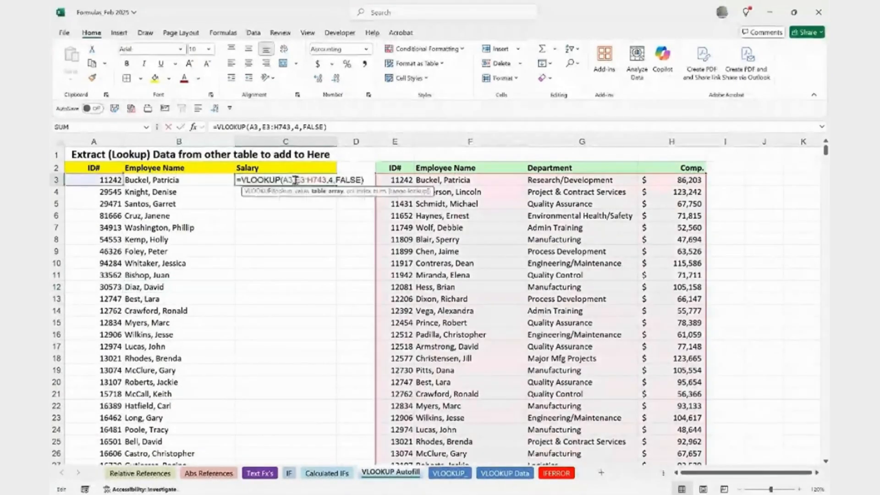
{"action": "left_click_drag", "start_coordinate": [295, 180], "coordinate": [324, 180]}
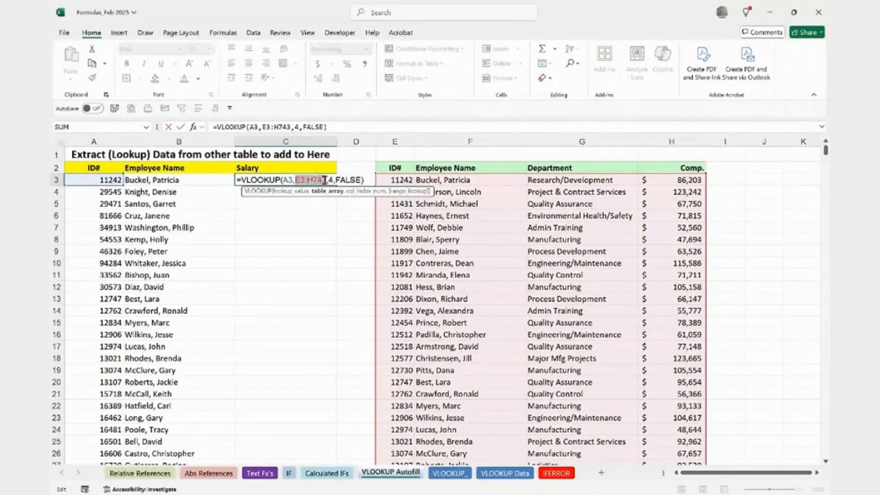
{"action": "key", "text": "F4"}
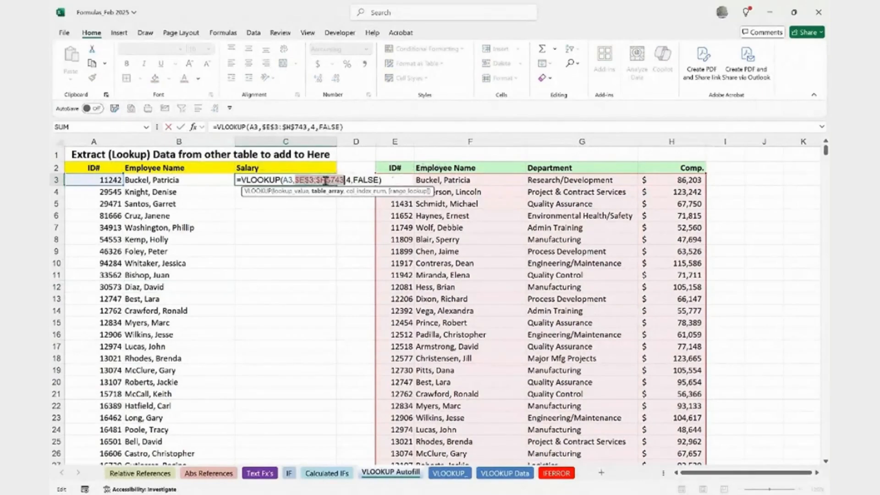
{"action": "key", "text": "Return"}
Fill the C3 salary lookup down the rest of the Salary column and check the copied results
{"action": "left_click", "coordinate": [309, 181]}
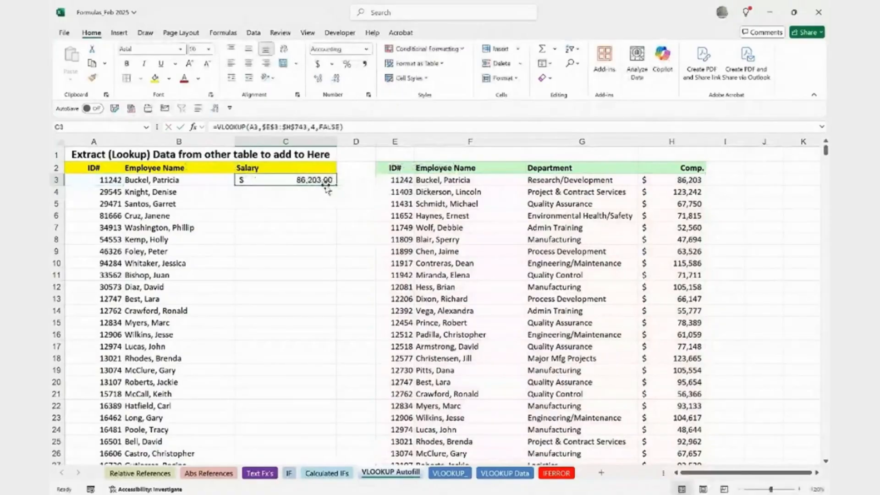
{"action": "double_click", "coordinate": [333, 182]}
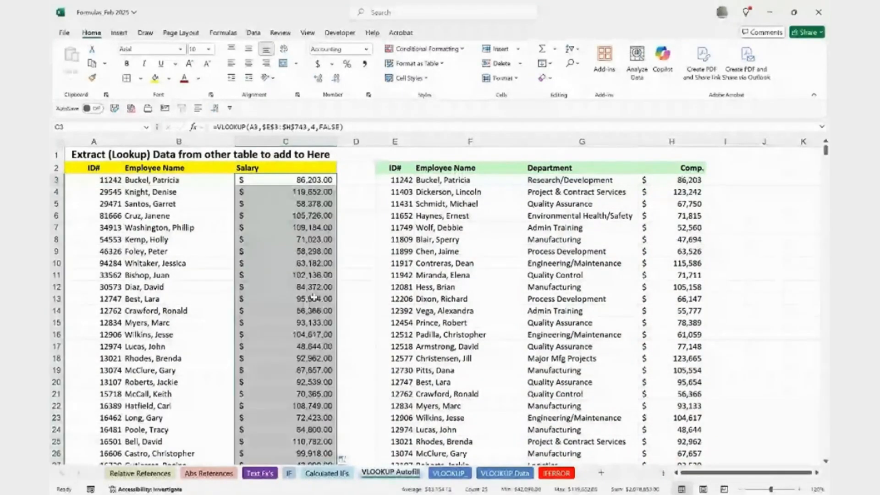
{"action": "left_click", "coordinate": [307, 300]}
{"action": "scroll", "coordinate": [308, 312], "scroll_direction": "down", "scroll_amount": 3}
{"action": "scroll", "coordinate": [308, 312], "scroll_direction": "up", "scroll_amount": 2}
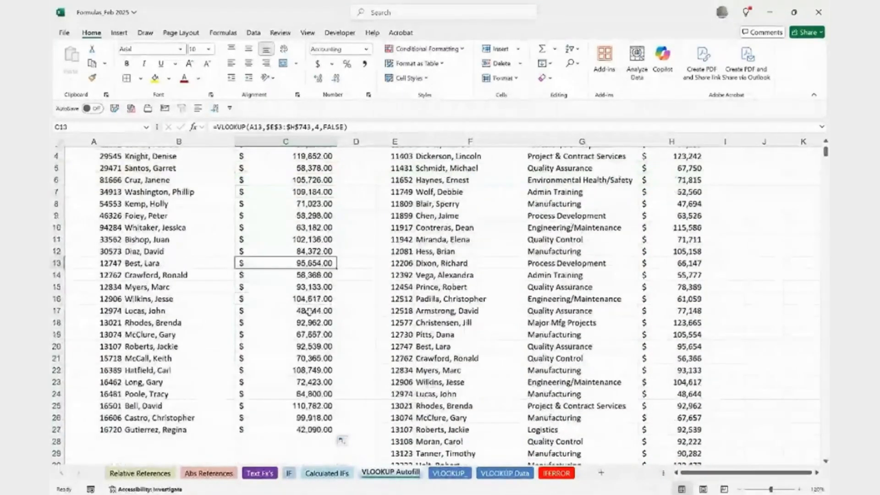
{"action": "scroll", "coordinate": [309, 312], "scroll_direction": "up", "scroll_amount": 1}
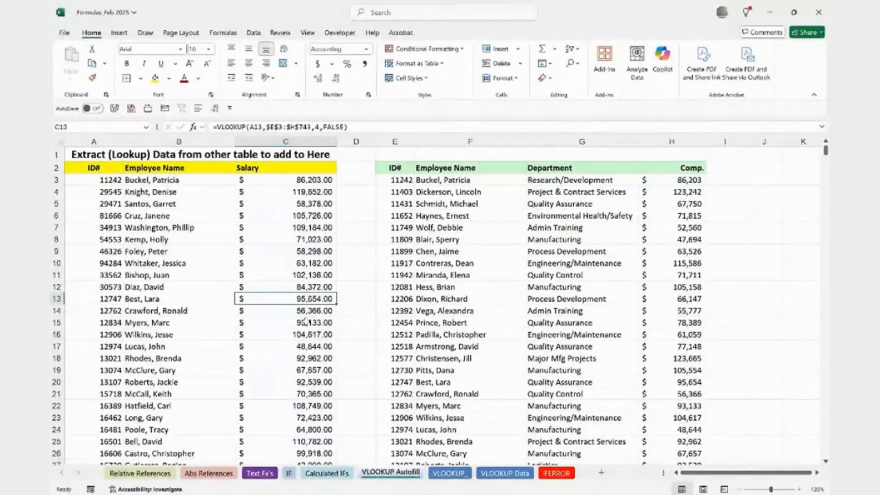
Review the arguments of the B3 name lookup and the copied formula in B17
{"action": "double_click", "coordinate": [178, 181]}
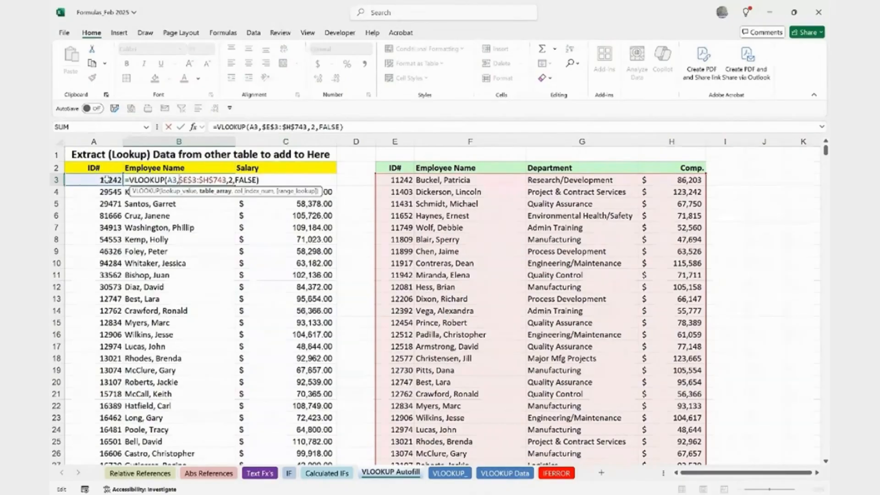
{"action": "key", "text": "Escape"}
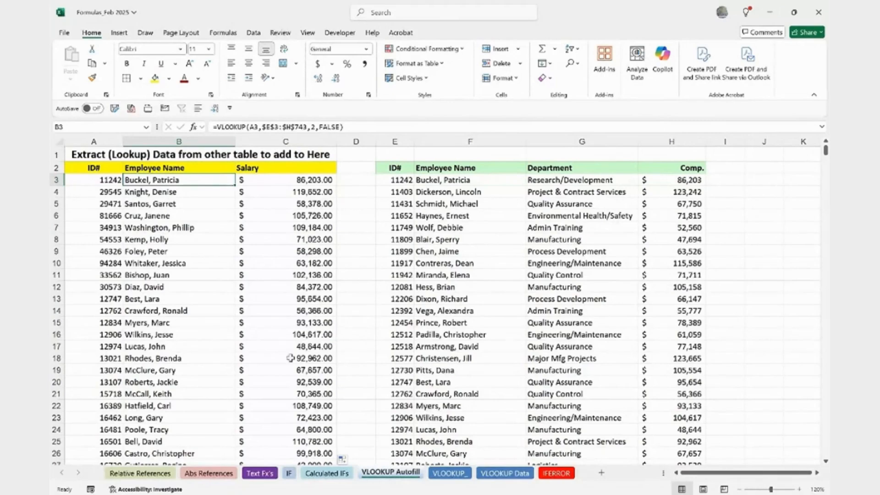
{"action": "left_click", "coordinate": [170, 345]}
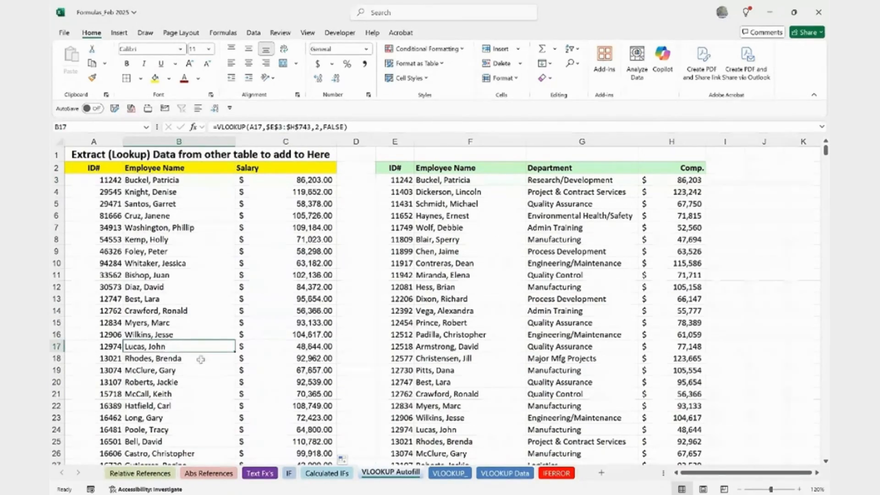
On the VLOOKUP_ sheet, check the source table on VLOOKUP Data and begin a VLOOKUP in Name cell B6 with B5 as the lookup value
{"action": "left_click", "coordinate": [447, 475]}
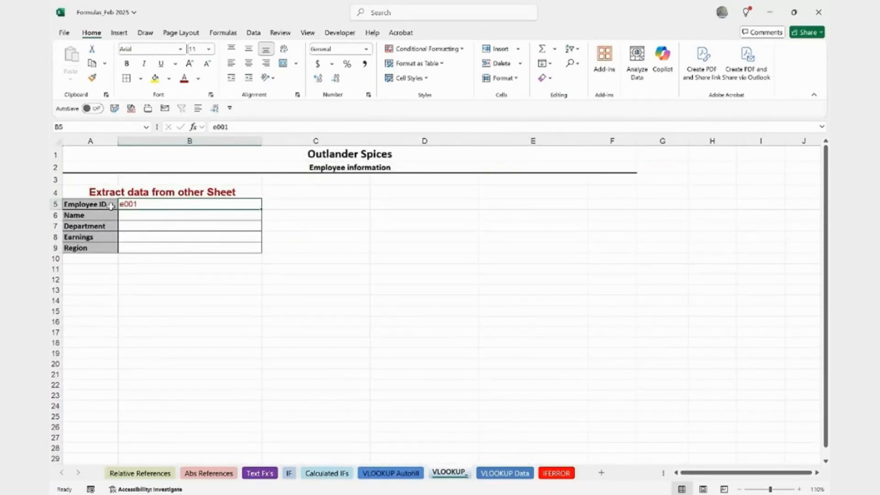
{"action": "left_click", "coordinate": [506, 474]}
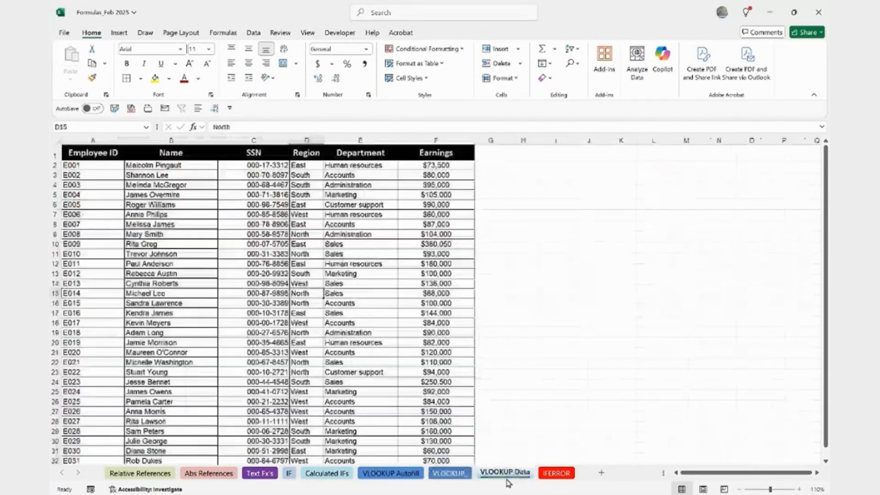
{"action": "left_click", "coordinate": [436, 473]}
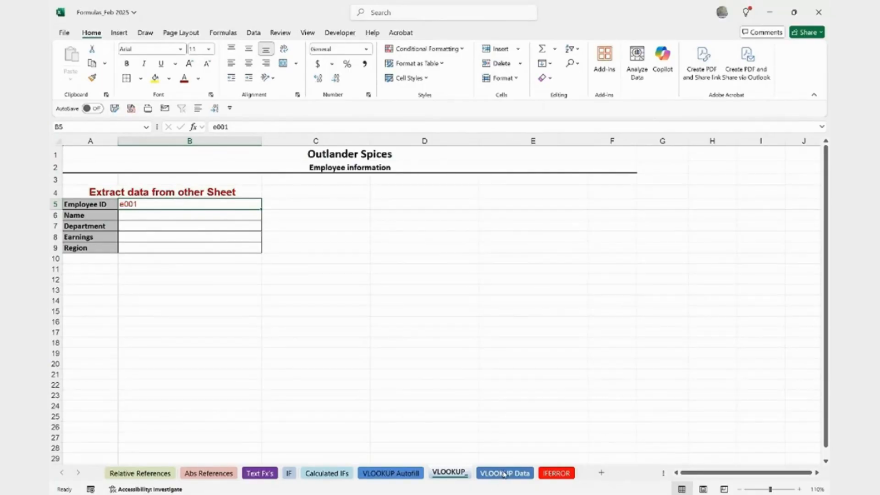
{"action": "left_click", "coordinate": [133, 216]}
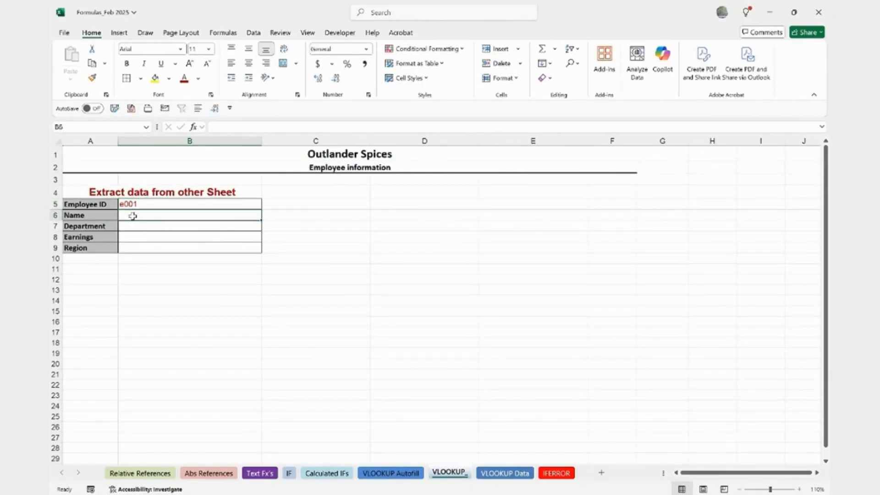
{"action": "type", "text": "=vl"}
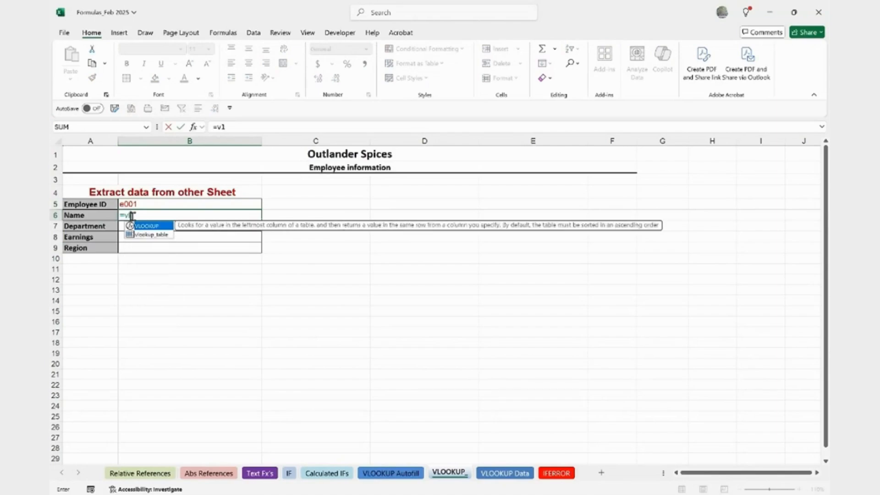
{"action": "key", "text": "Tab"}
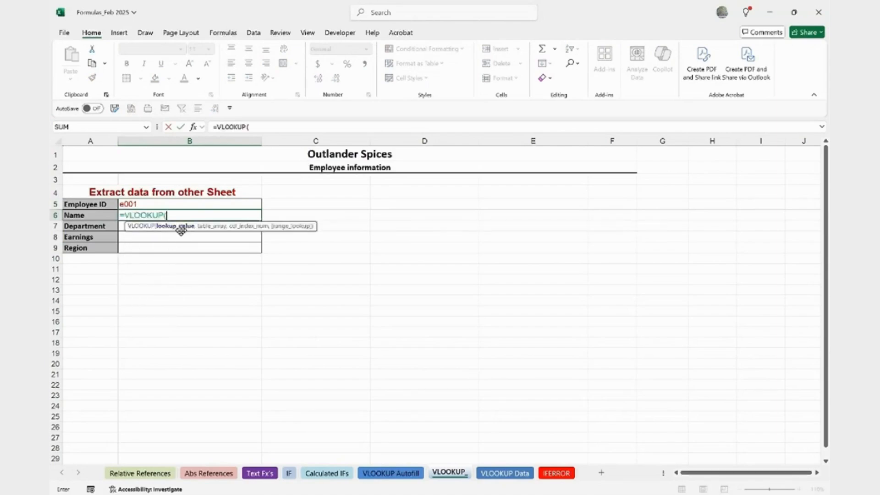
{"action": "left_click", "coordinate": [130, 205]}
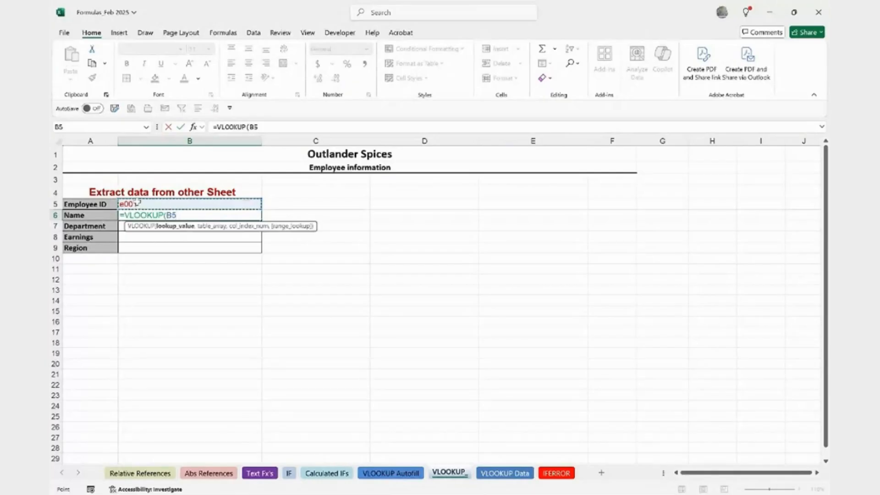
{"action": "type", "text": ","}
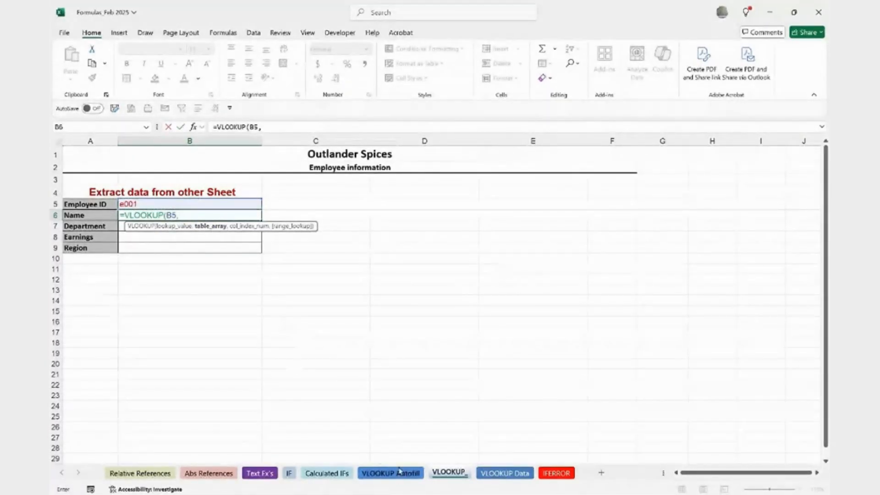
Set the B6 lookup's table array to A2:F41 on the VLOOKUP Data sheet
{"action": "left_click", "coordinate": [505, 473]}
{"action": "left_click", "coordinate": [86, 167]}
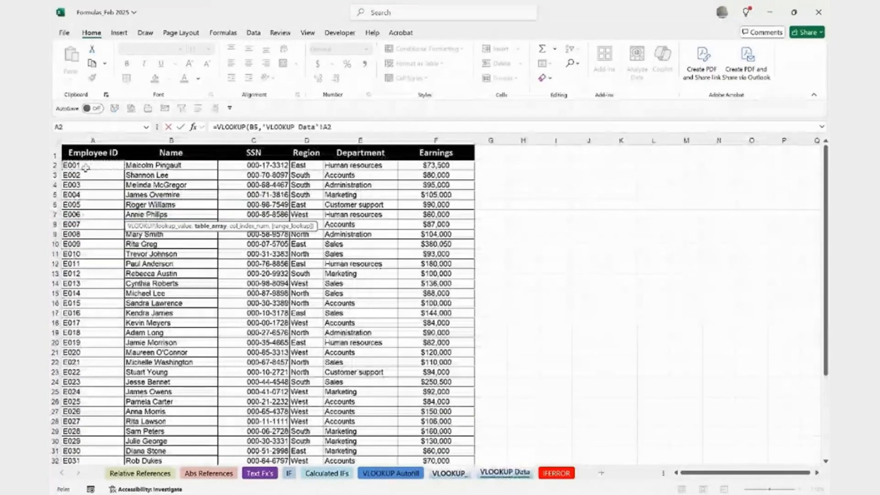
{"action": "left_click_drag", "start_coordinate": [85, 167], "coordinate": [86, 456]}
{"action": "key", "text": "ctrl+shift+Right"}
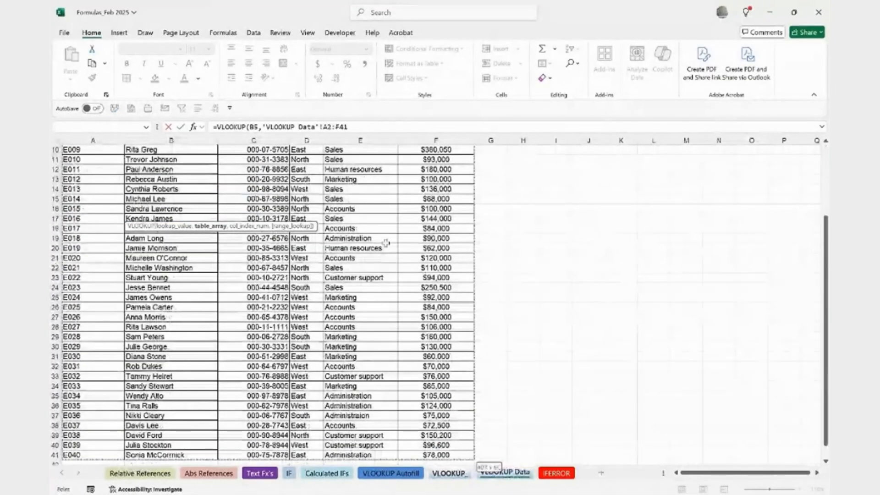
Complete the B6 name lookup with column index 2 and FALSE for an exact match, and check the result
{"action": "left_click", "coordinate": [351, 127]}
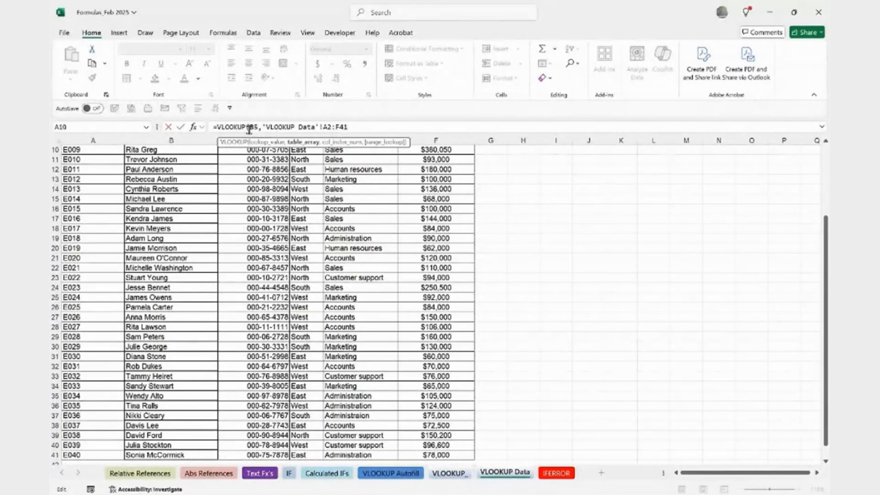
{"action": "type", "text": ",2"}
{"action": "scroll", "coordinate": [690, 255], "scroll_direction": "up", "scroll_amount": 3}
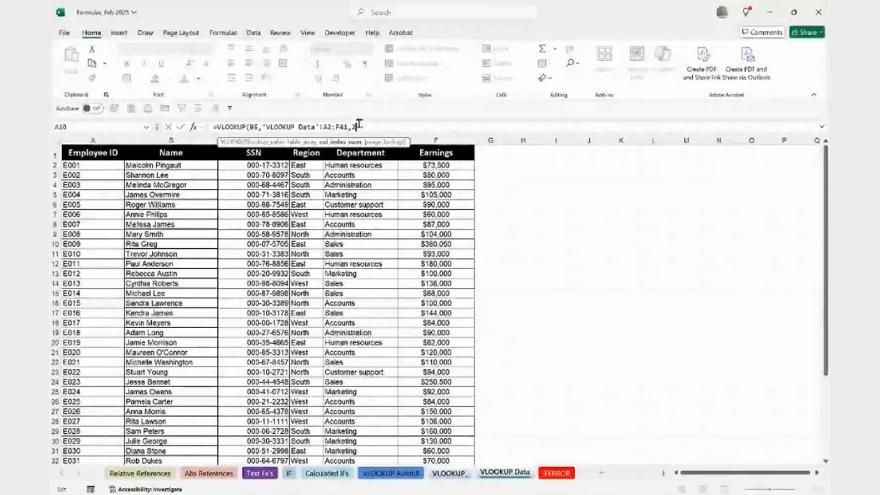
{"action": "type", "text": ",false"}
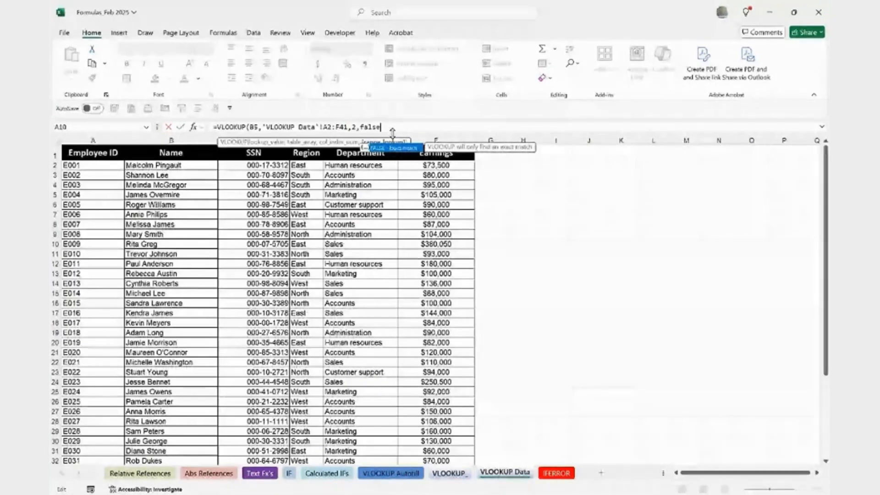
{"action": "key", "text": "Return"}
{"action": "left_click", "coordinate": [163, 217]}
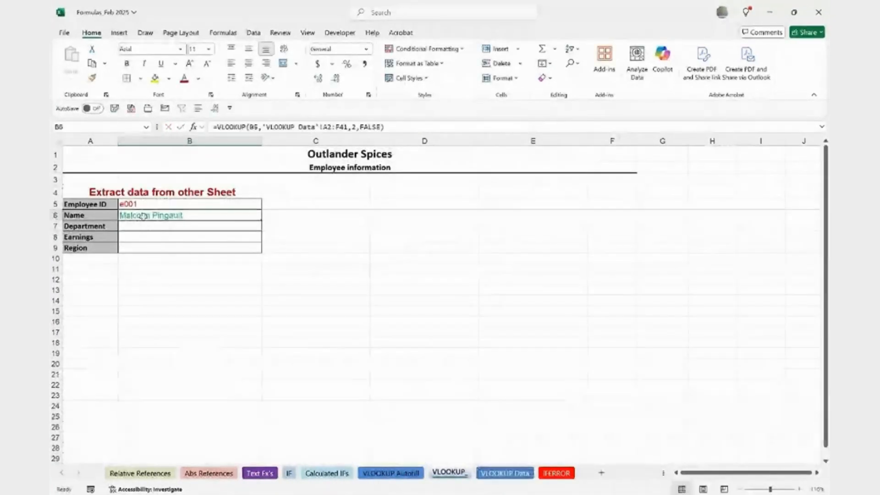
Widen column B on the VLOOKUP_ sheet so the whole B6 formula fits, and review its arguments
{"action": "left_click", "coordinate": [505, 473]}
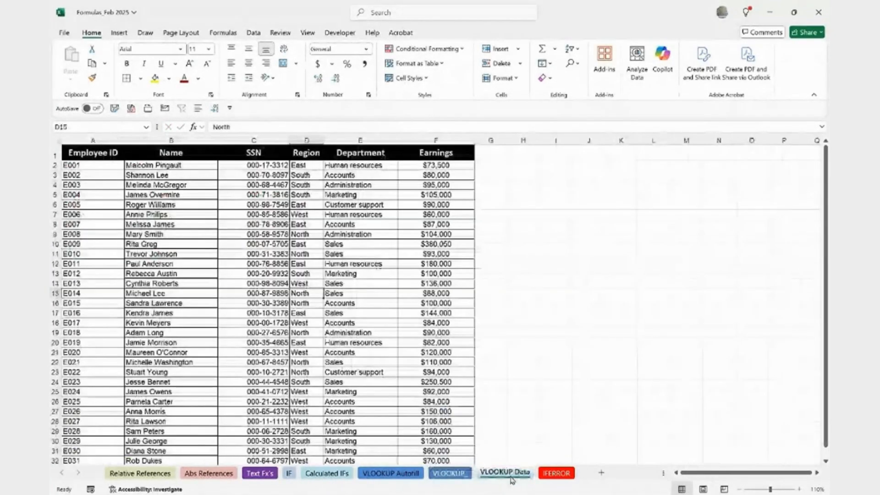
{"action": "key", "text": "ctrl+Page_Up"}
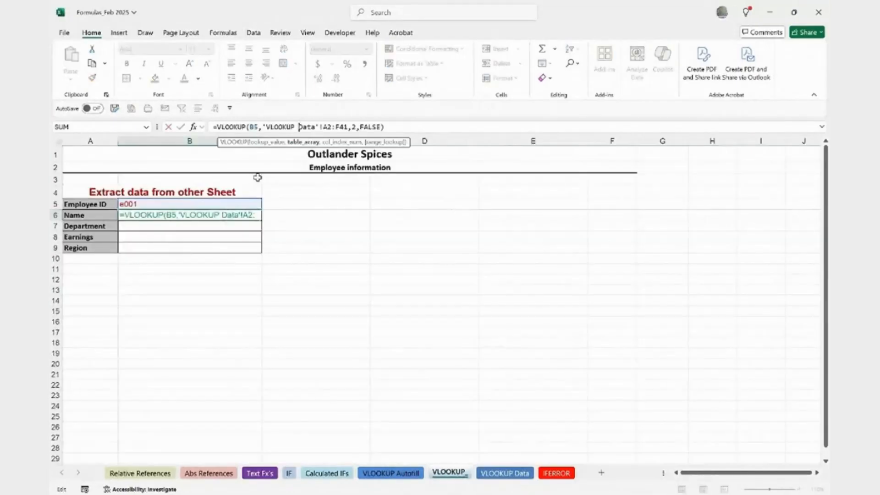
{"action": "left_click_drag", "start_coordinate": [261, 142], "coordinate": [398, 142]}
{"action": "double_click", "coordinate": [172, 215]}
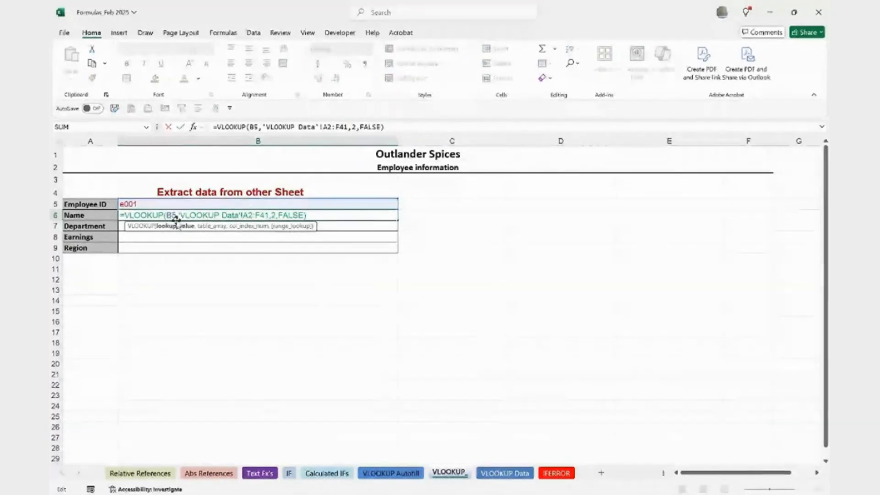
{"action": "left_click", "coordinate": [211, 227]}
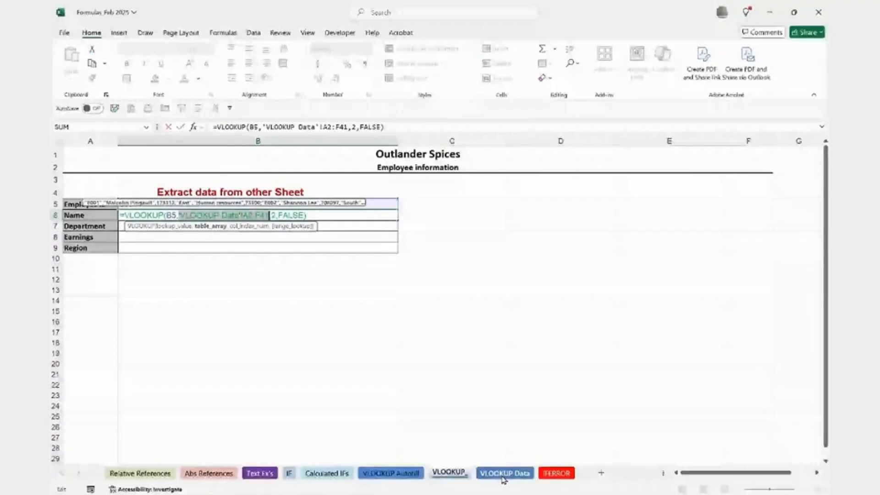
{"action": "left_click", "coordinate": [247, 227]}
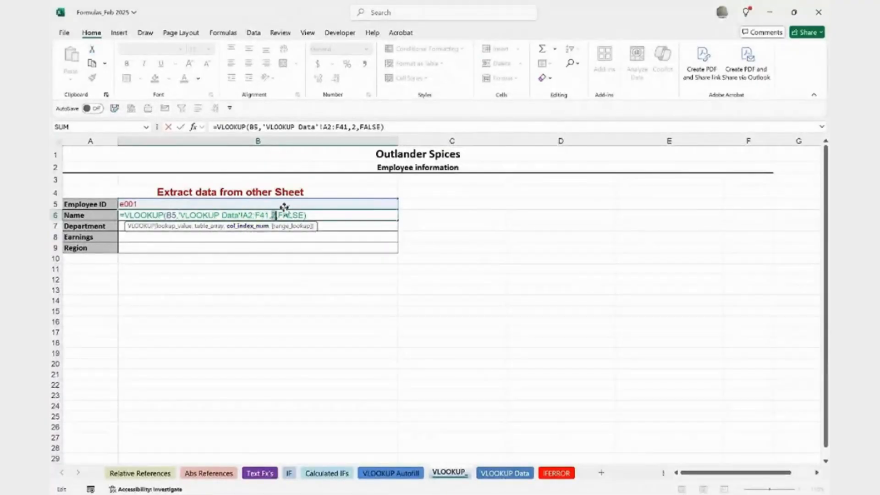
{"action": "key", "text": "ctrl+Return"}
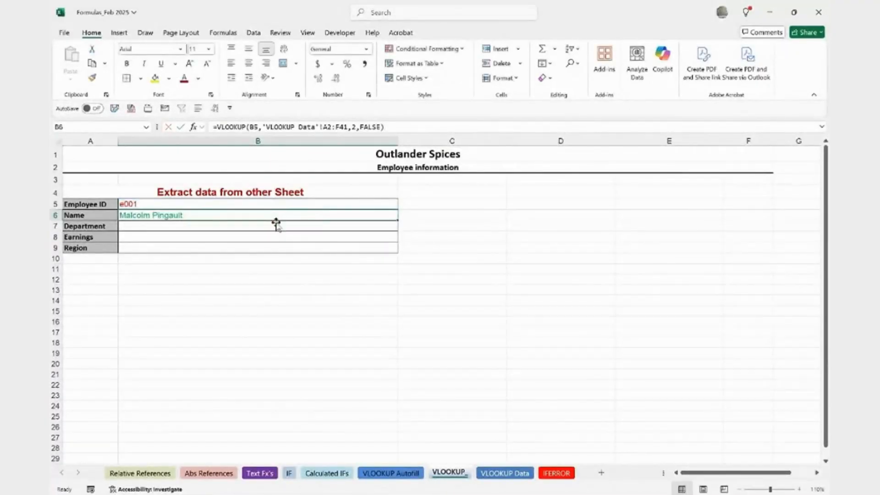
Check the source columns on VLOOKUP Data and begin a VLOOKUP in Department cell B7 of VLOOKUP_ with B5 as the lookup value
{"action": "left_click", "coordinate": [517, 477]}
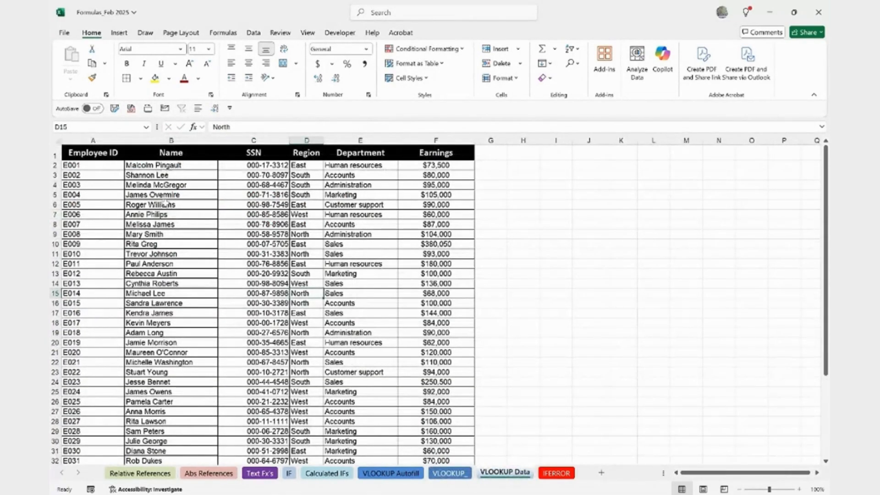
{"action": "left_click", "coordinate": [450, 481]}
{"action": "left_click", "coordinate": [507, 476]}
{"action": "left_click", "coordinate": [450, 473]}
{"action": "left_click", "coordinate": [136, 229]}
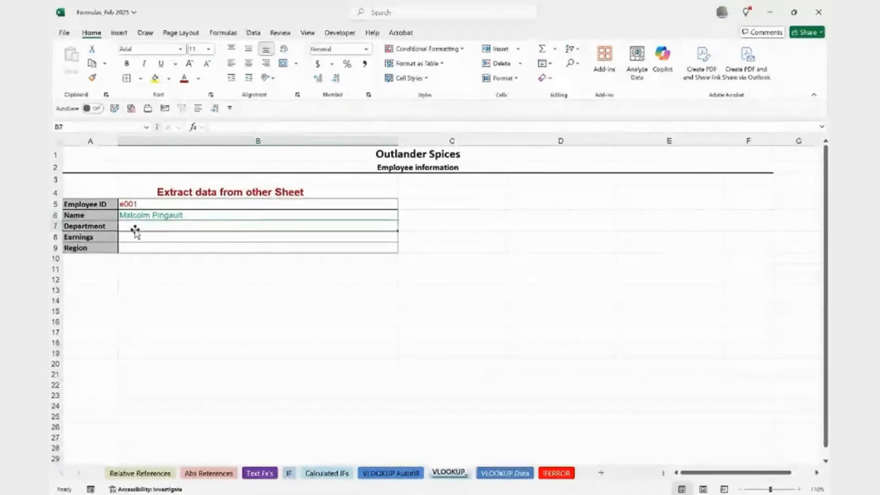
{"action": "type", "text": "=vl"}
{"action": "key", "text": "Tab"}
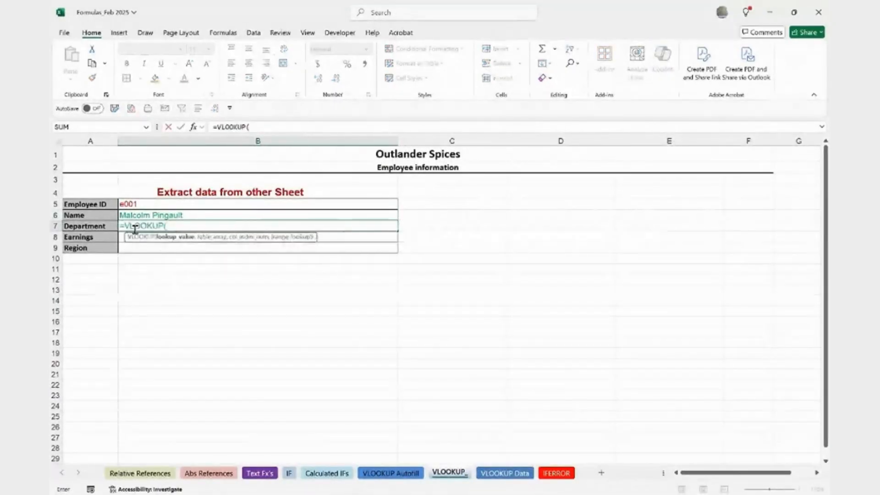
{"action": "left_click", "coordinate": [131, 203]}
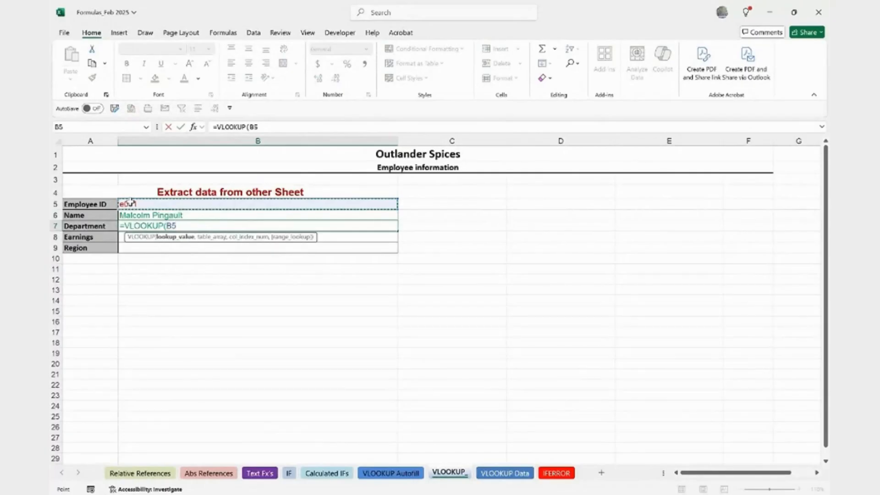
{"action": "type", "text": ","}
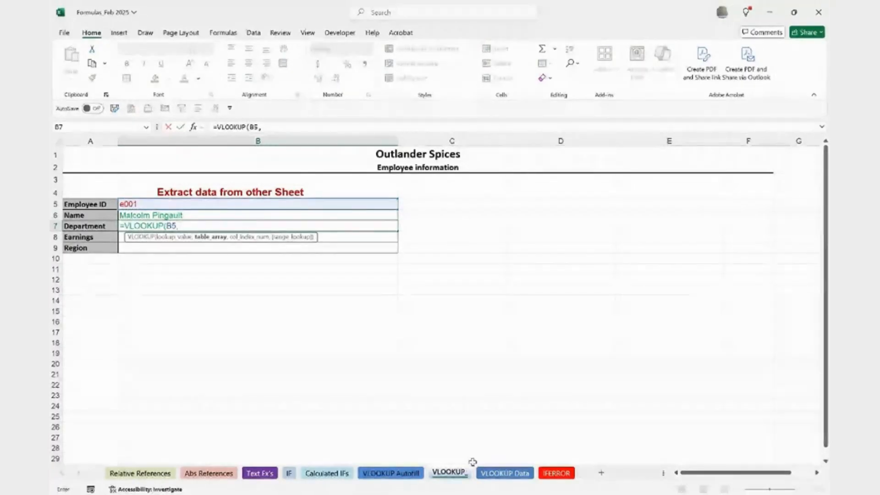
Set the B7 lookup's table array to A2:F41 on the VLOOKUP Data sheet
{"action": "left_click", "coordinate": [505, 473]}
{"action": "left_click", "coordinate": [96, 166]}
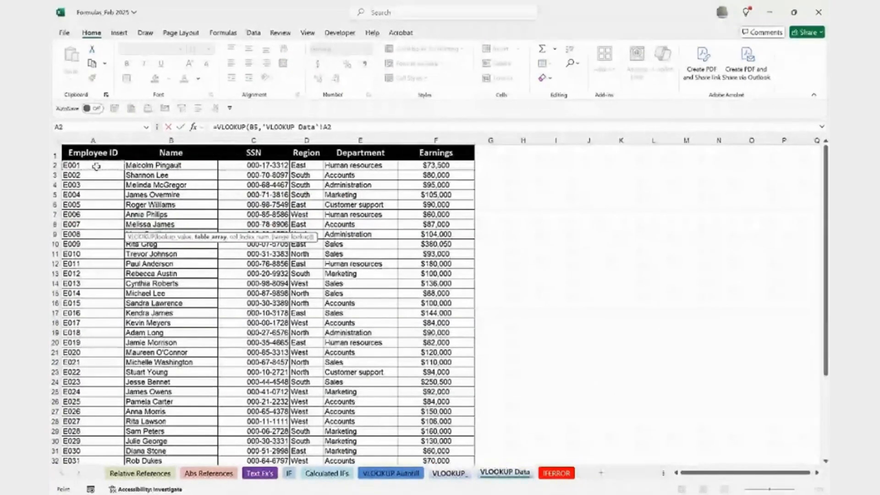
{"action": "key", "text": "ctrl+shift+Down"}
{"action": "key", "text": "ctrl+shift+Right"}
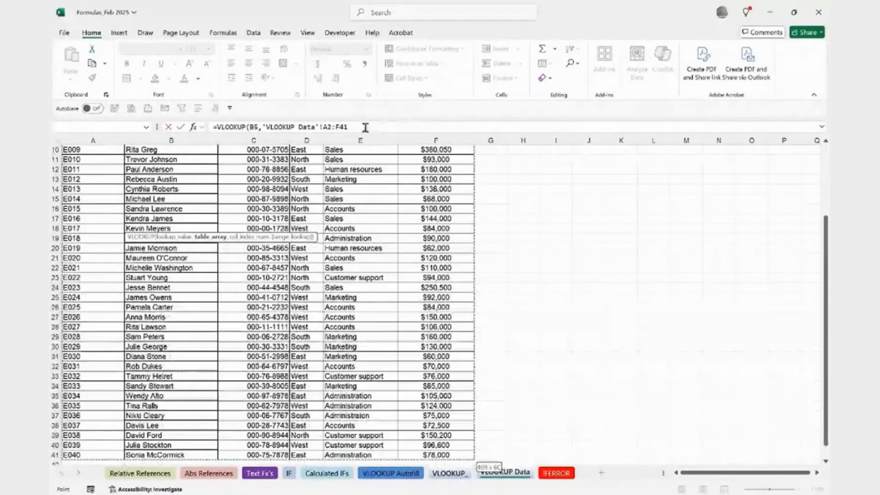
Complete the B7 department lookup with column index 5 and FALSE for an exact match
{"action": "type", "text": ","}
{"action": "key", "text": "BackSpace"}
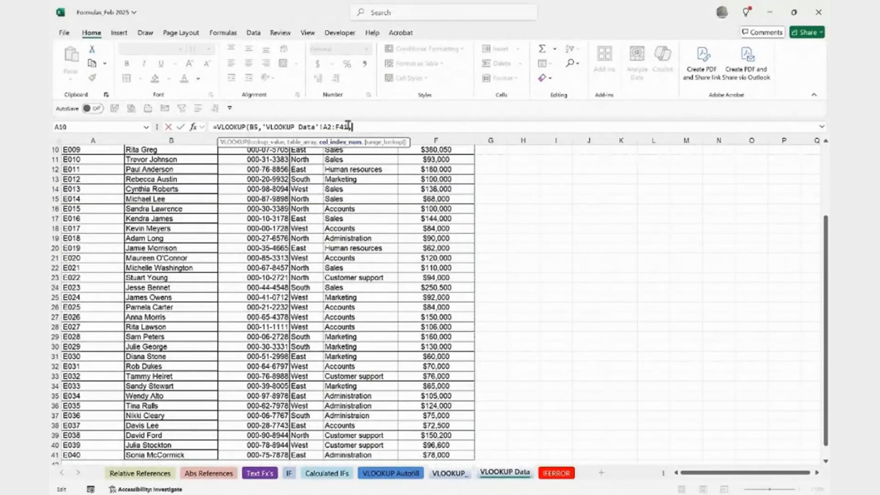
{"action": "type", "text": ",5"}
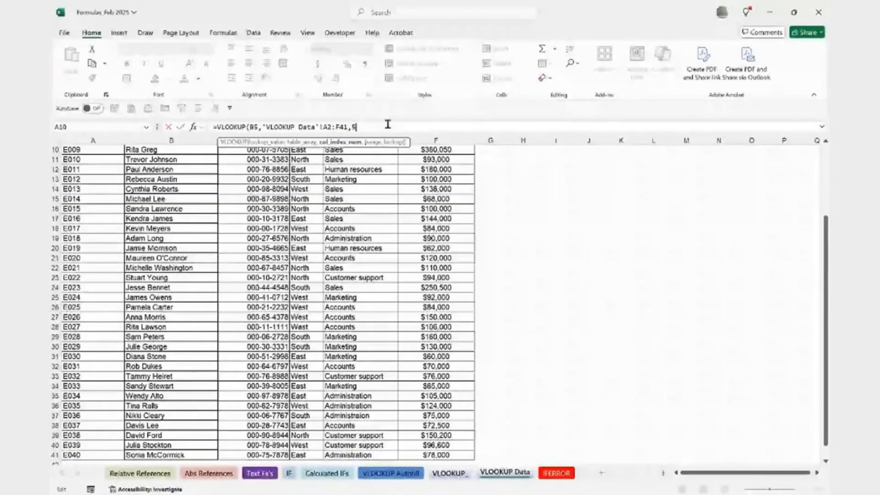
{"action": "type", "text": ",False"}
{"action": "key", "text": "Return"}
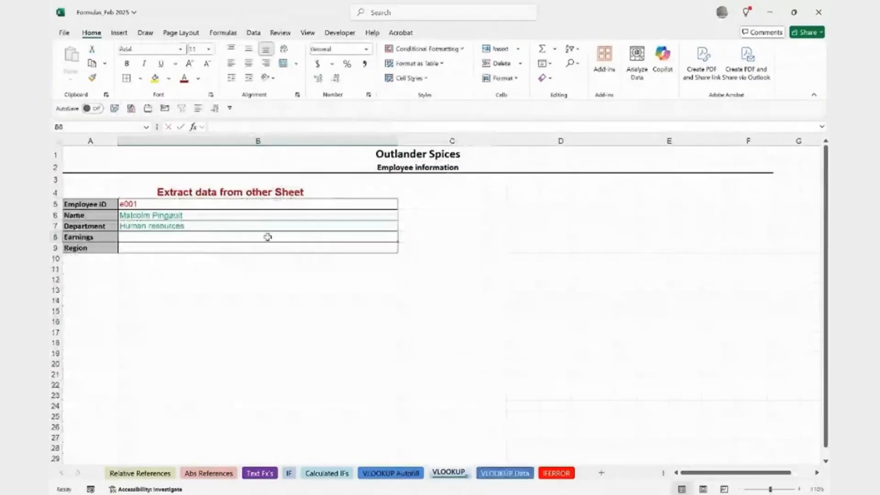
Compare the name and department results with the first employee's record on the VLOOKUP Data sheet
{"action": "left_click", "coordinate": [499, 474]}
{"action": "scroll", "coordinate": [266, 303], "scroll_direction": "up", "scroll_amount": 3}
{"action": "left_click_drag", "start_coordinate": [361, 165], "coordinate": [148, 164]}
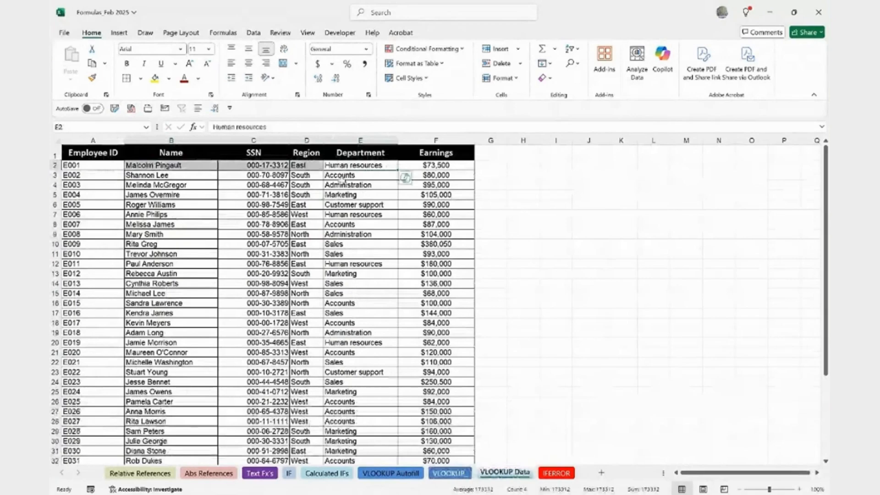
{"action": "left_click", "coordinate": [449, 473]}
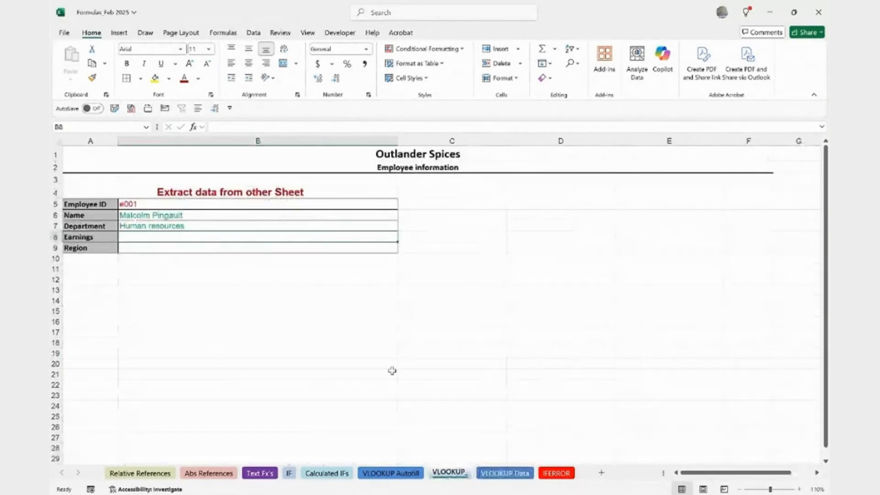
Test the lookups by changing the Employee ID in B5 to the ID of the seventh employee on VLOOKUP Data
{"action": "left_click", "coordinate": [141, 204]}
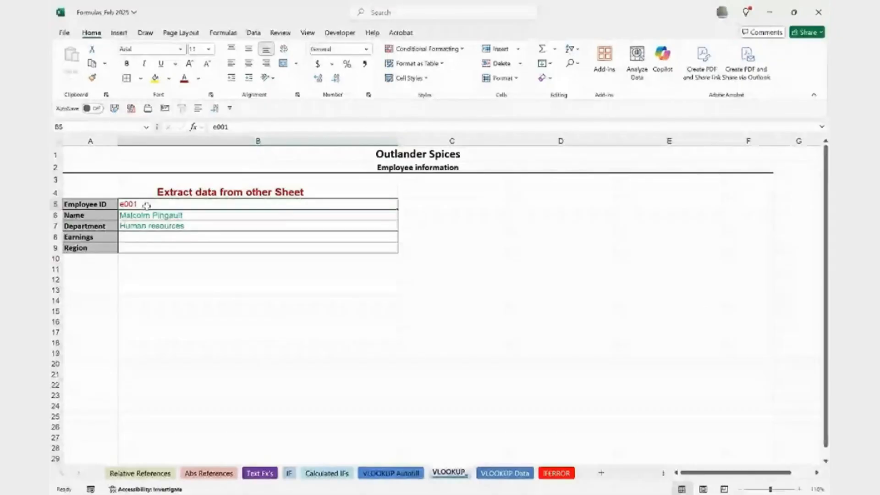
{"action": "double_click", "coordinate": [149, 205]}
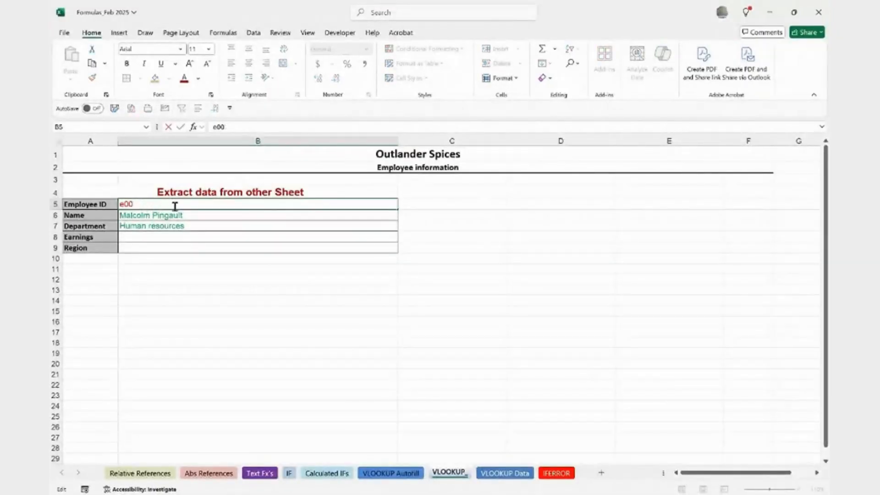
{"action": "type", "text": "7"}
{"action": "key", "text": "Return"}
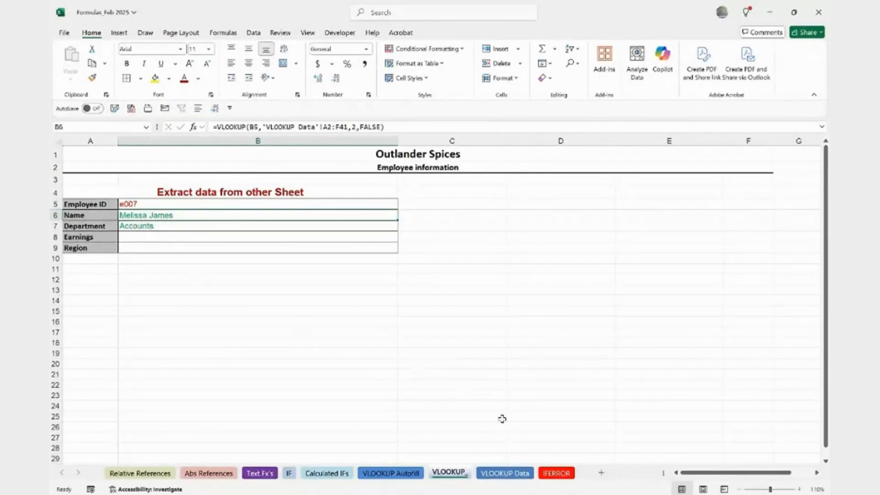
Verify the returned name and department against the seventh employee's record in row 8 of VLOOKUP Data
{"action": "left_click", "coordinate": [502, 473]}
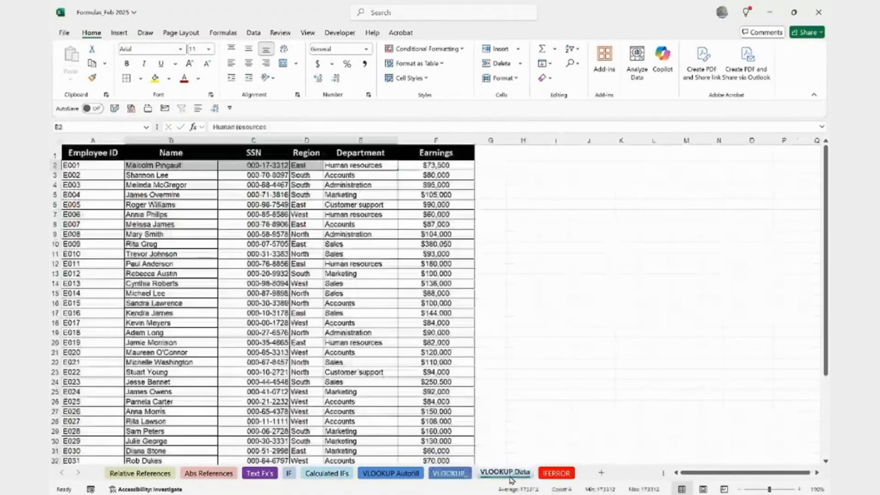
{"action": "left_click", "coordinate": [81, 224]}
{"action": "left_click_drag", "start_coordinate": [81, 223], "coordinate": [435, 224]}
{"action": "left_click", "coordinate": [448, 473]}
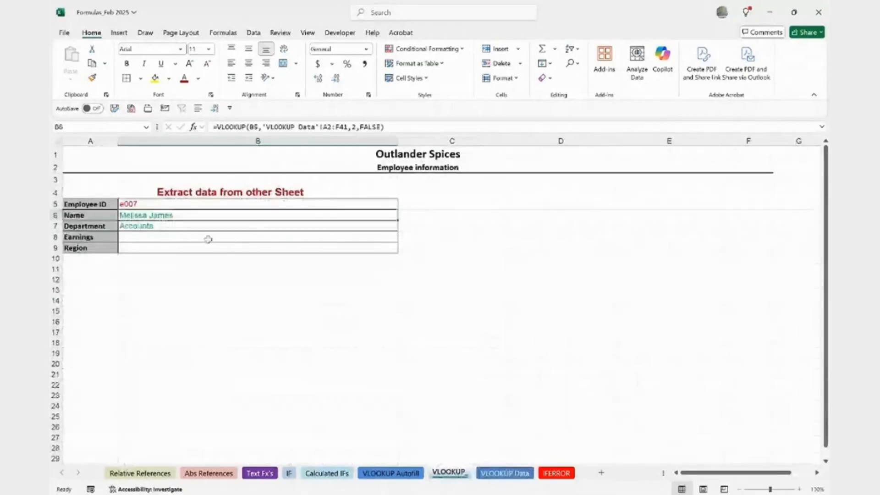
Change the Employee ID in B5 to the ID of the second employee on VLOOKUP Data
{"action": "double_click", "coordinate": [153, 203]}
{"action": "key", "text": "BackSpace"}
{"action": "type", "text": "2"}
{"action": "key", "text": "Return"}
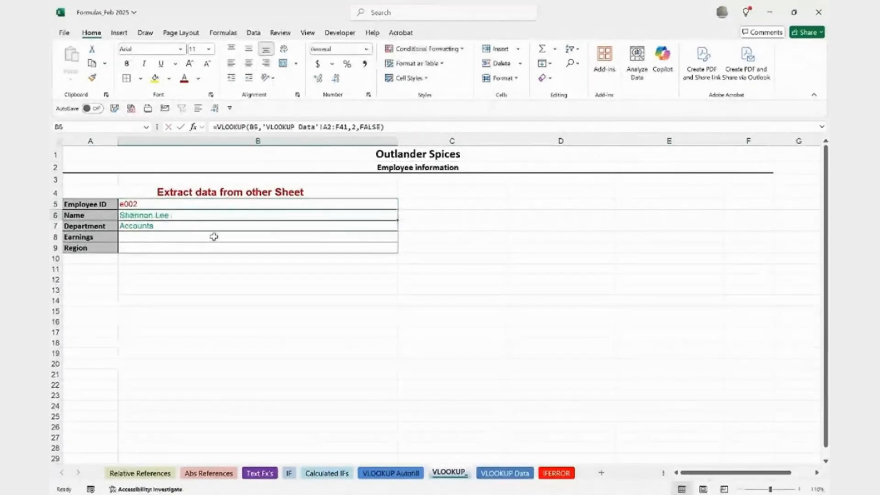
Verify the returned name and department against the second employee's record in row 3 of VLOOKUP Data
{"action": "left_click", "coordinate": [497, 474]}
{"action": "left_click_drag", "start_coordinate": [210, 176], "coordinate": [366, 177]}
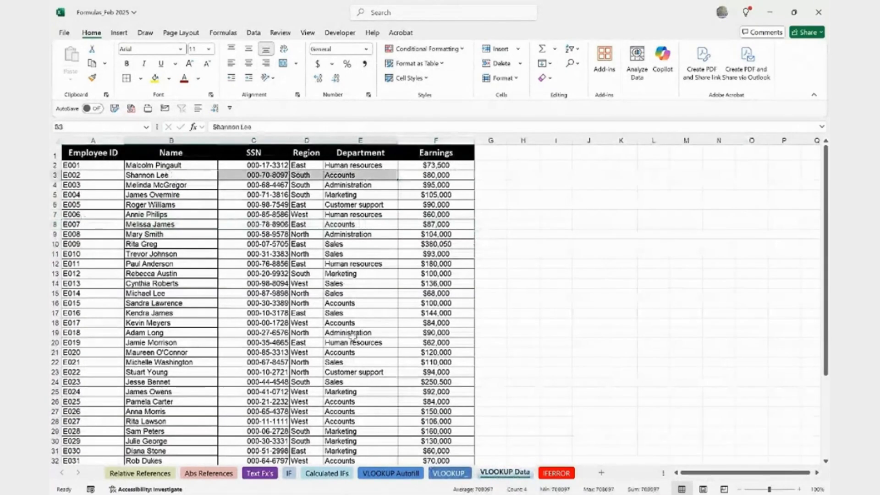
{"action": "left_click", "coordinate": [353, 335]}
Go back to the VLOOKUP_ sheet and review the B6 name lookup's arguments in the Function Arguments dialog
{"action": "left_click", "coordinate": [448, 473]}
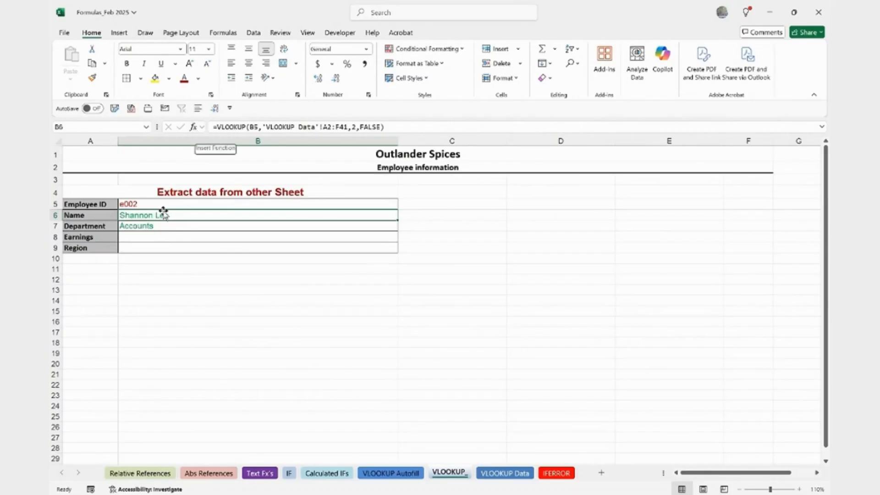
{"action": "left_click", "coordinate": [193, 127]}
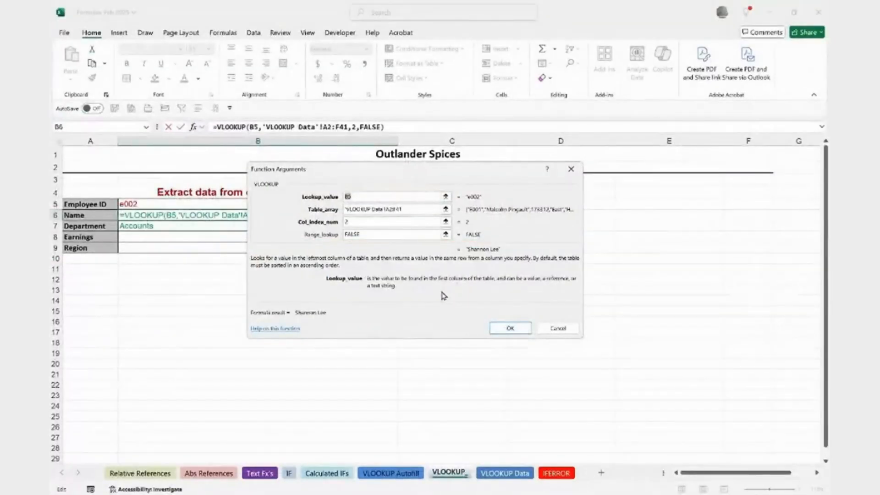
{"action": "left_click", "coordinate": [658, 437]}
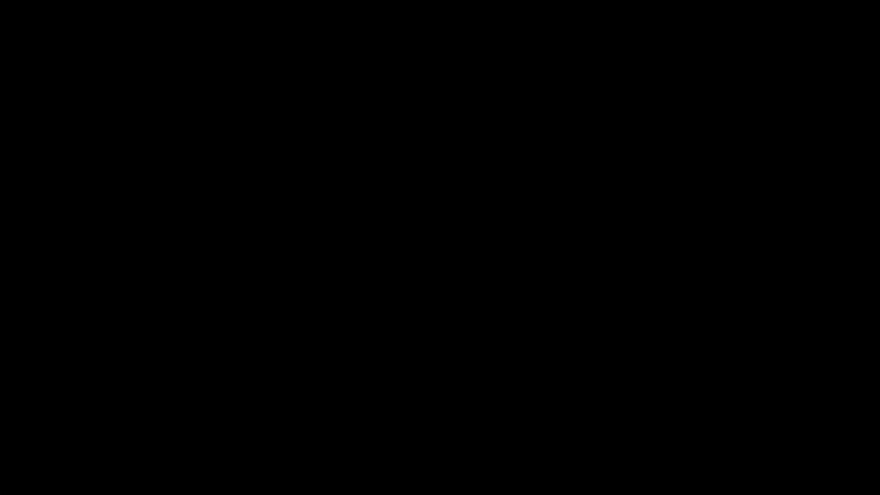